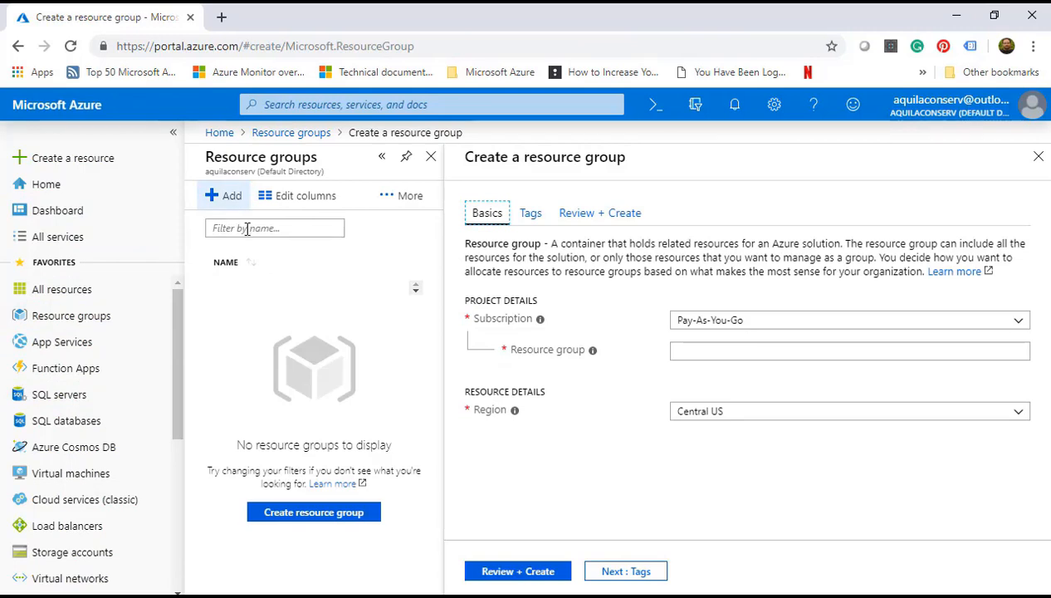
Step: Create a resource group named ATCSL in the Pay-As-You-Go subscription, Central US region, and refresh the resource group list
click(737, 350)
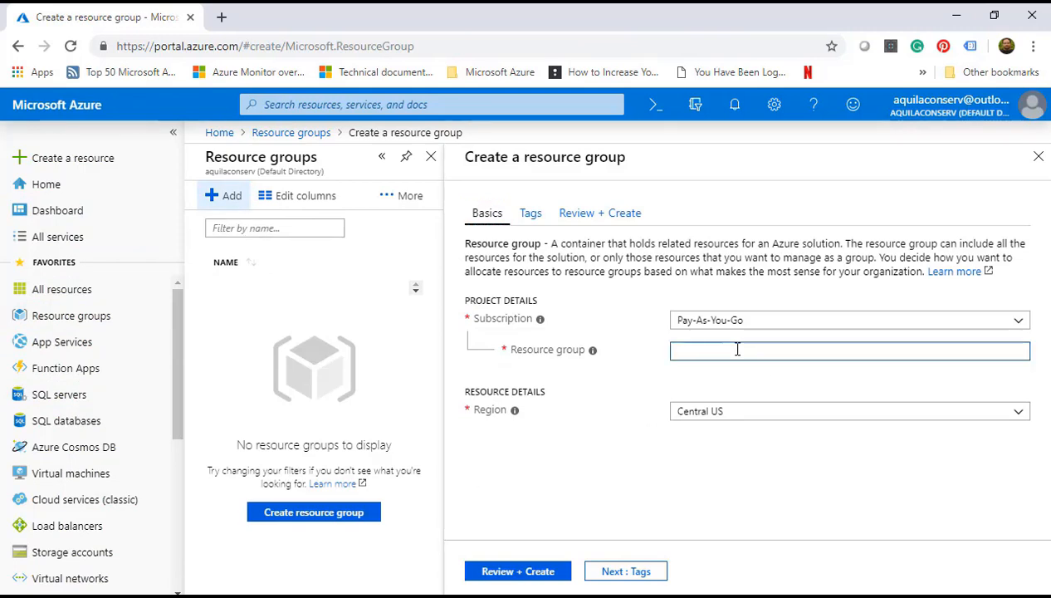
text(ATCSL)
click(509, 573)
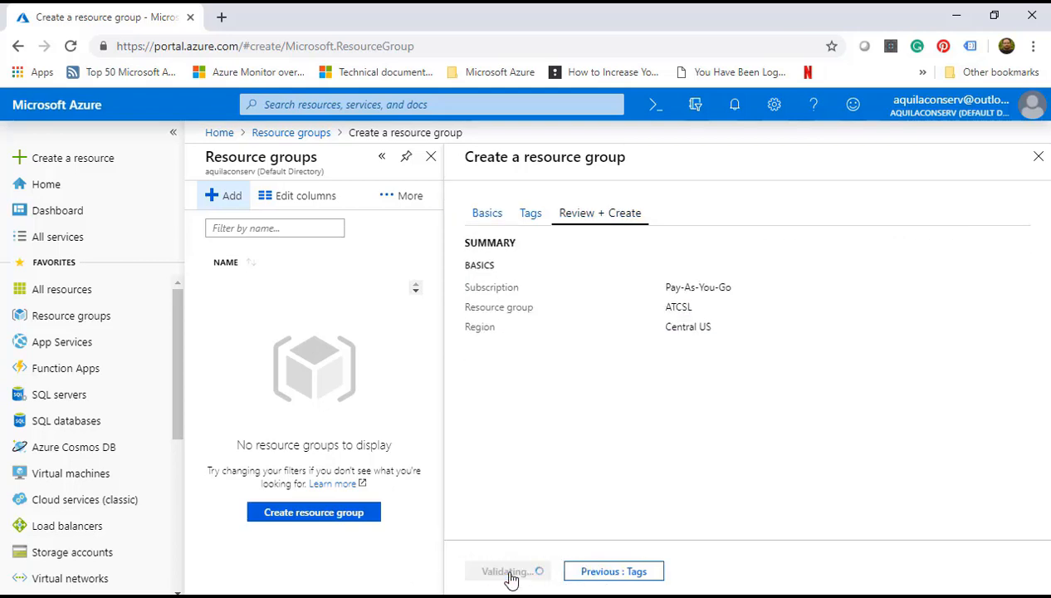
click(511, 573)
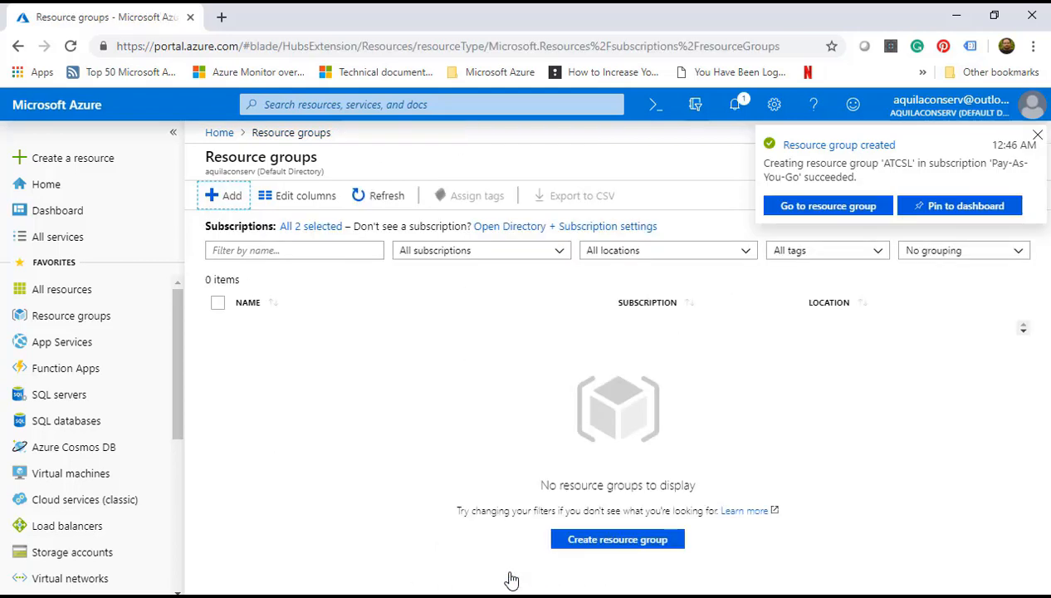
click(387, 202)
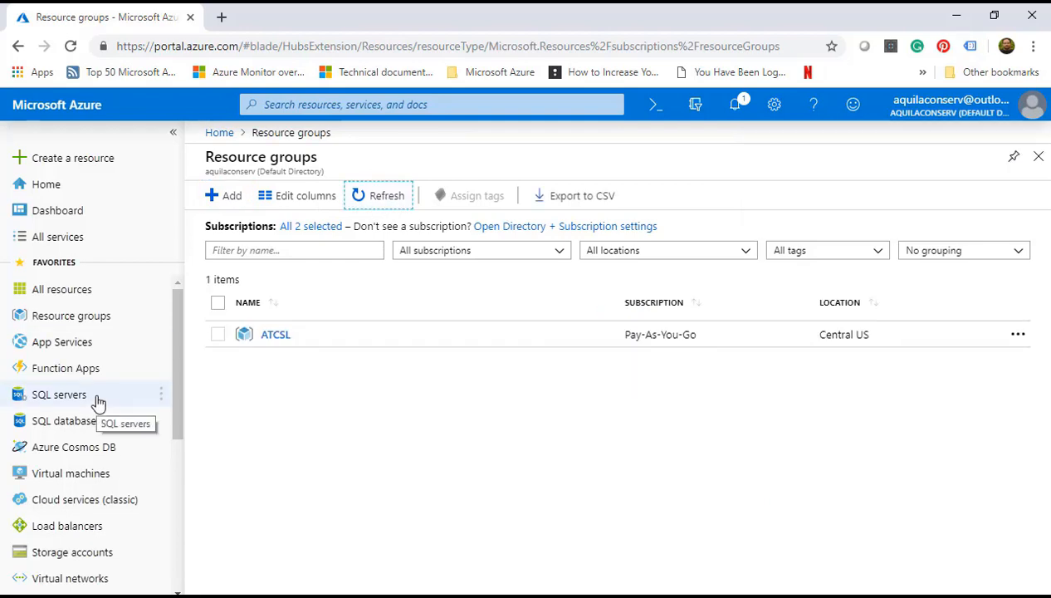
Step: Start a new virtual network named ATCSL-VNet with the address space 172.16.0.0/16
click(78, 579)
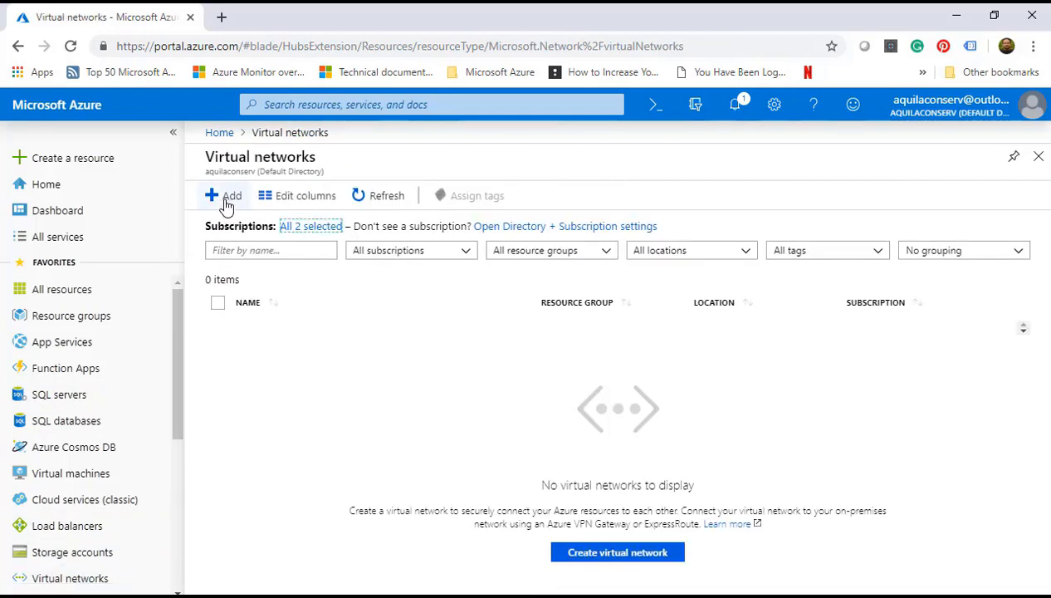
click(223, 197)
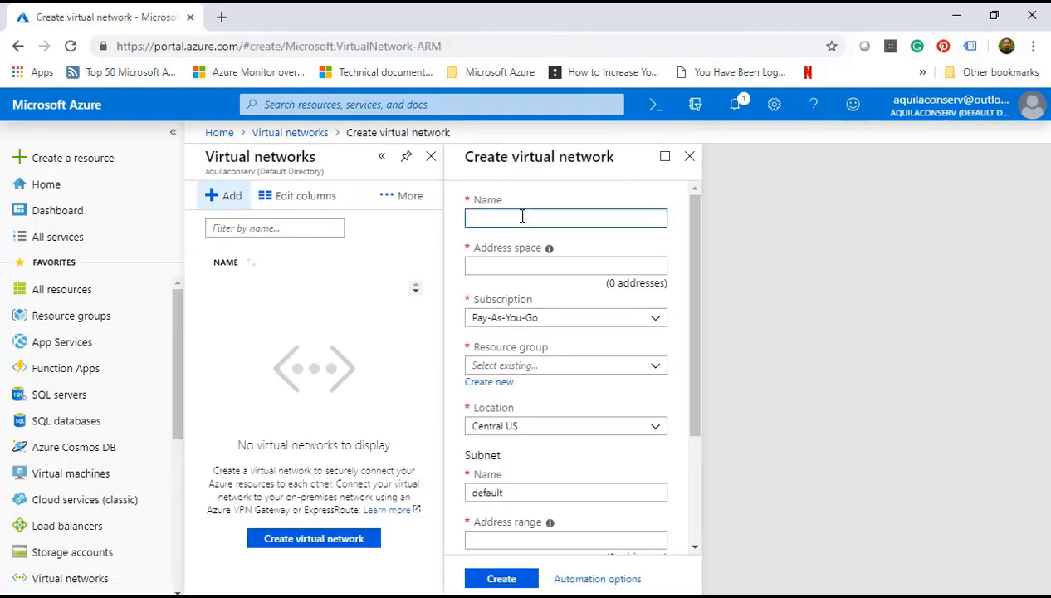
text(A)
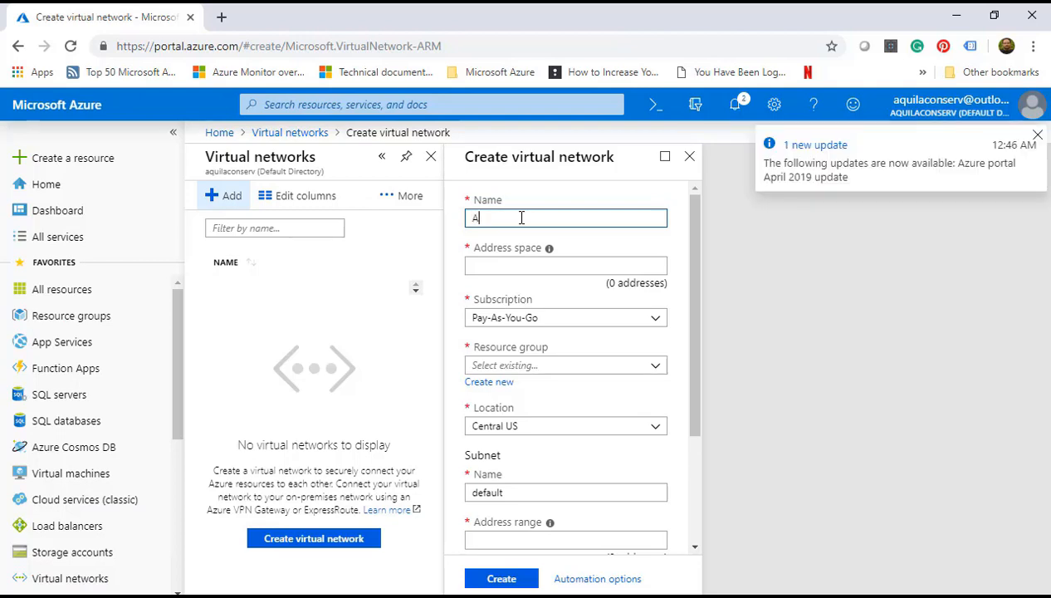
text(TCSL-VNet)
click(529, 266)
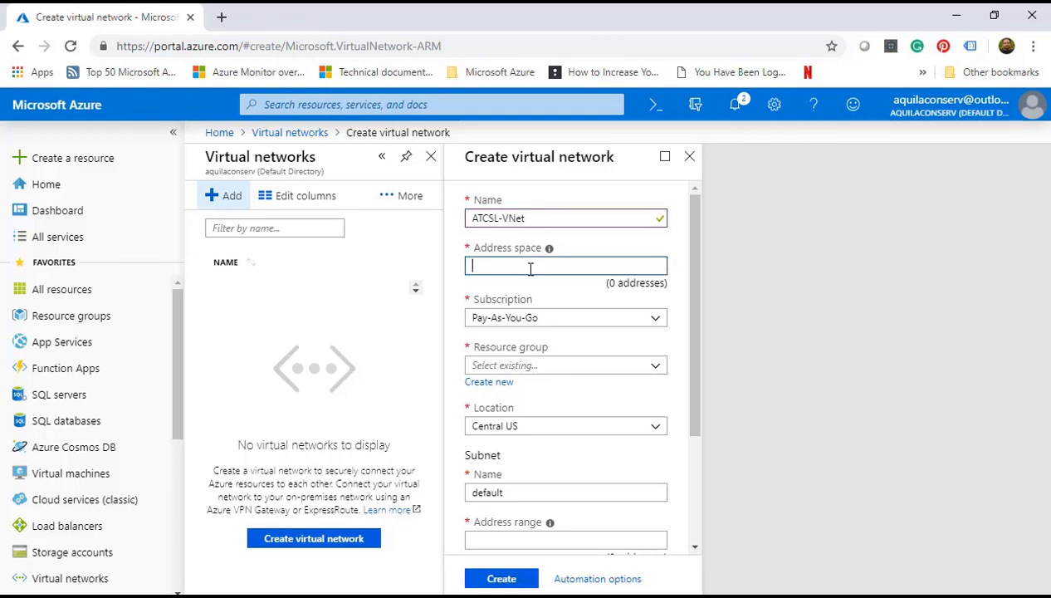
text(172.16.0.0/16)
Step: Assign the new virtual network to the existing ATCSL resource group, keeping the Pay-As-You-Go subscription
key(Tab)
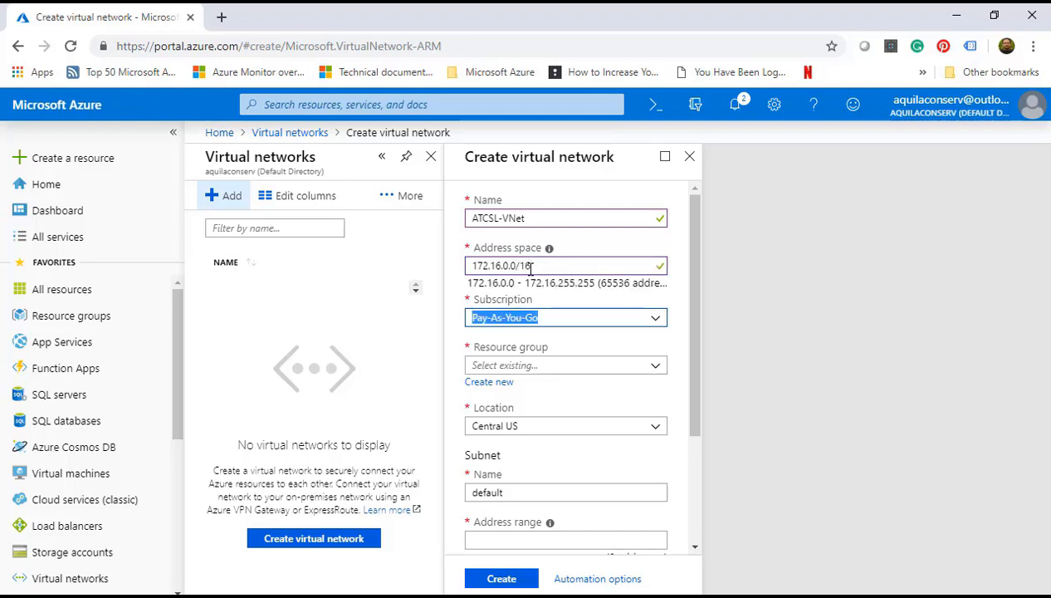
key(Tab)
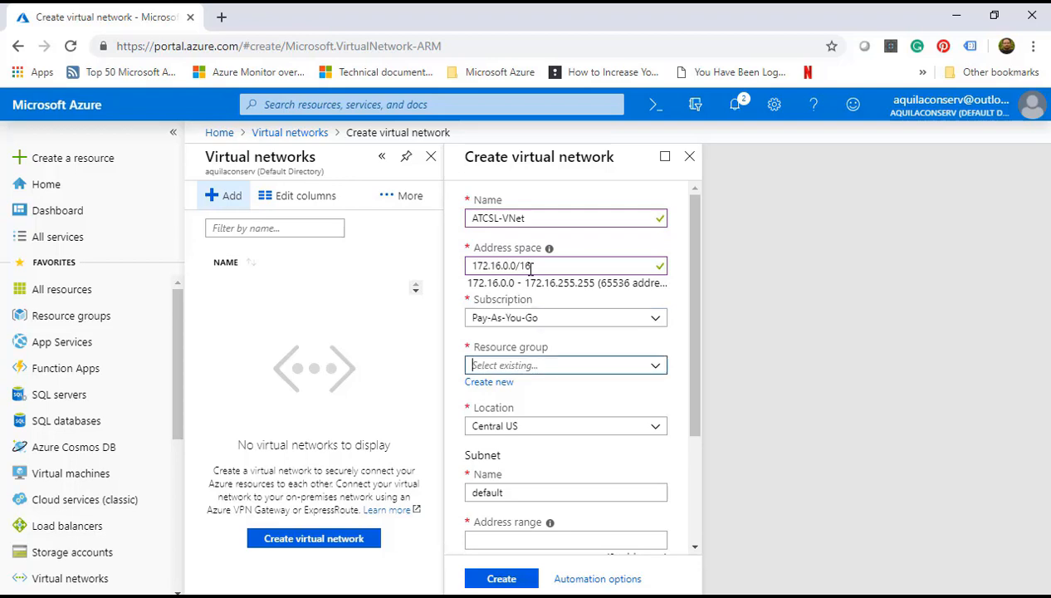
key(Down)
key(Return)
key(Tab)
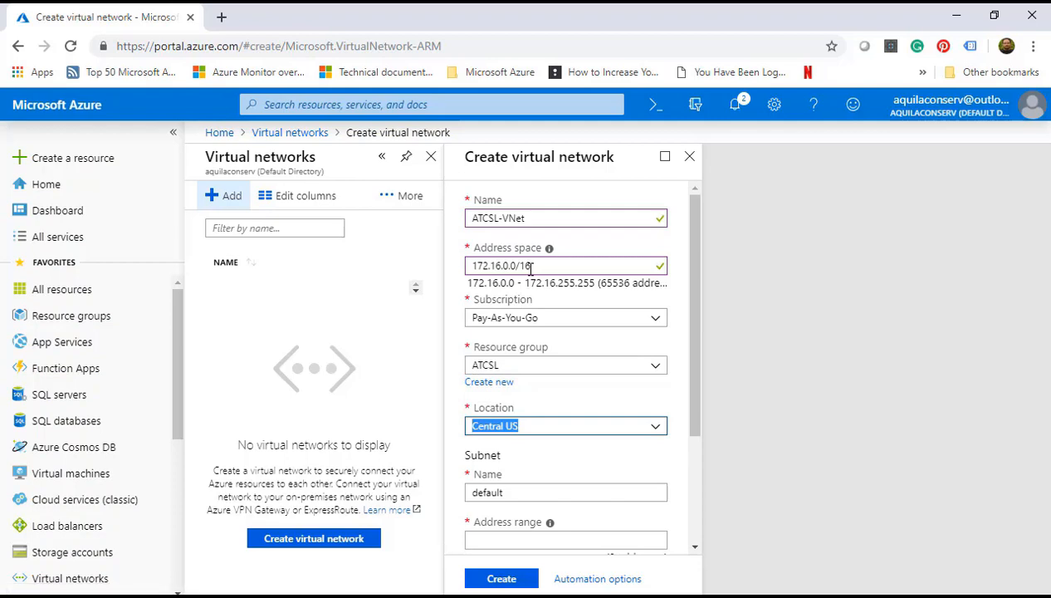
Step: Name the network's subnet VM-Subnet with address range 172.16.0.0/24, create the virtual network and refresh the list
key(Tab)
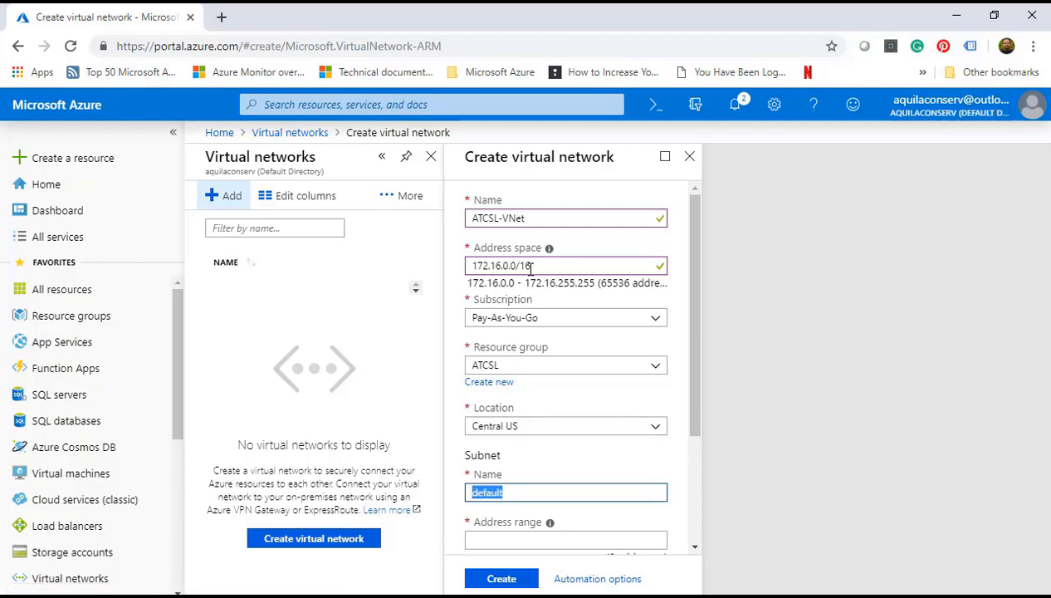
text(VM-Subnet)
key(Tab)
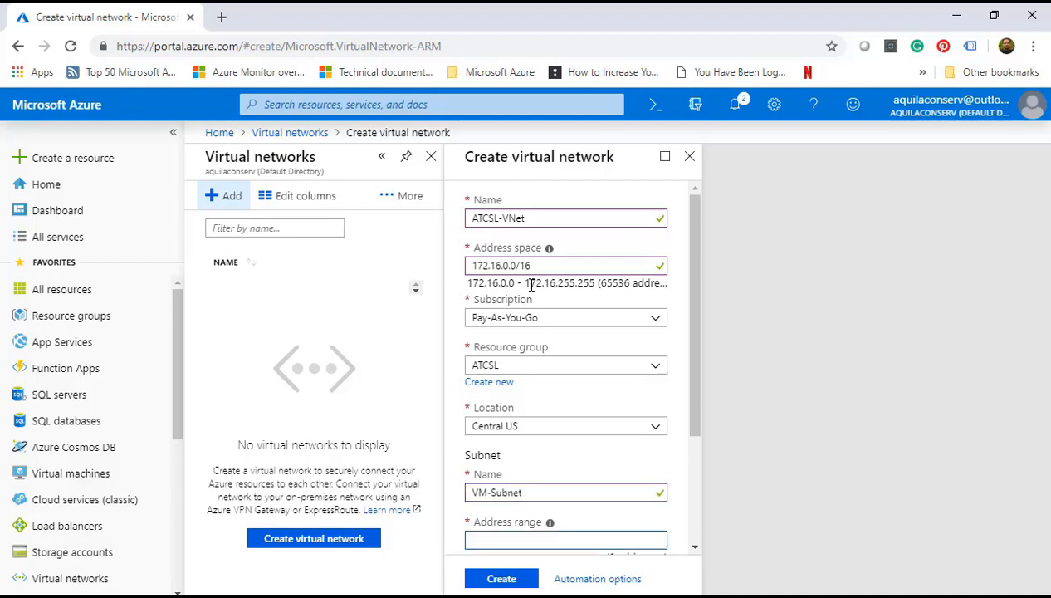
text(172.16.0.0/24)
key(Tab)
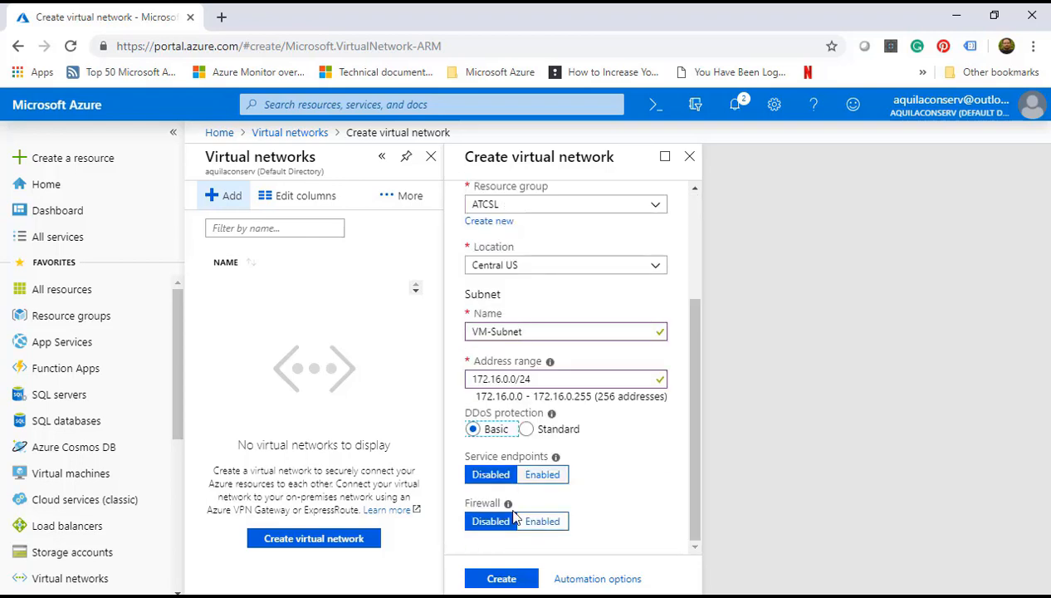
click(498, 576)
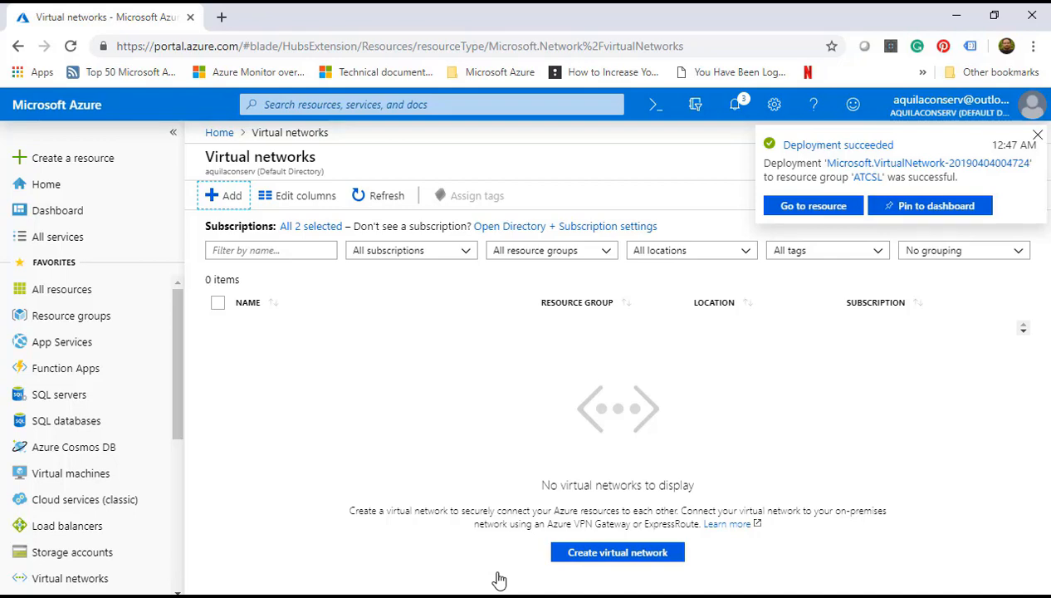
click(390, 202)
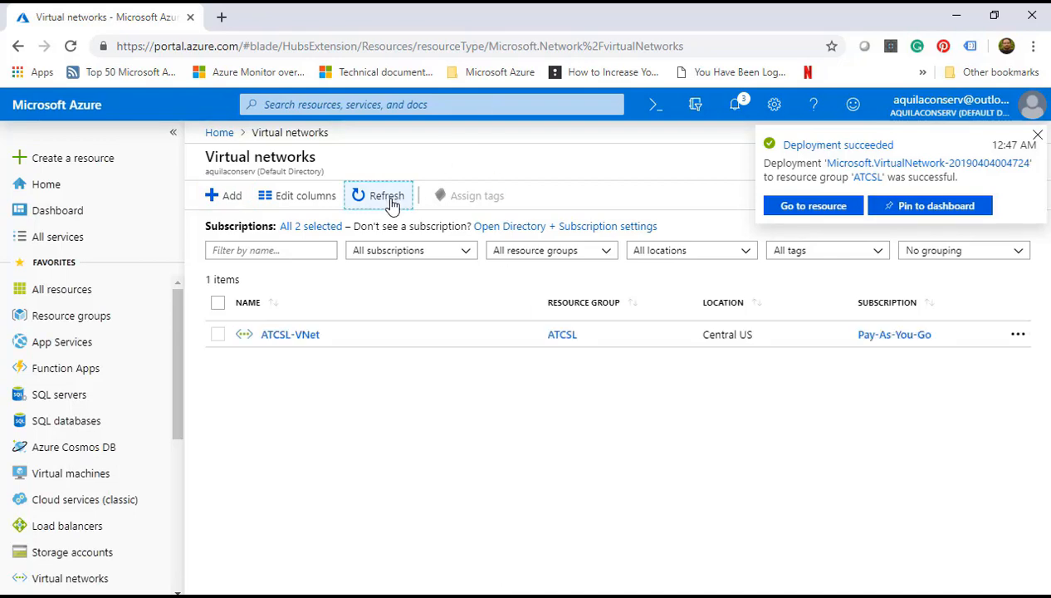
Step: Add a subnet named ATCSL-App-GW to ATCSL-VNet, keeping the suggested address range 172.16.1.0/24 and the other default settings
click(297, 336)
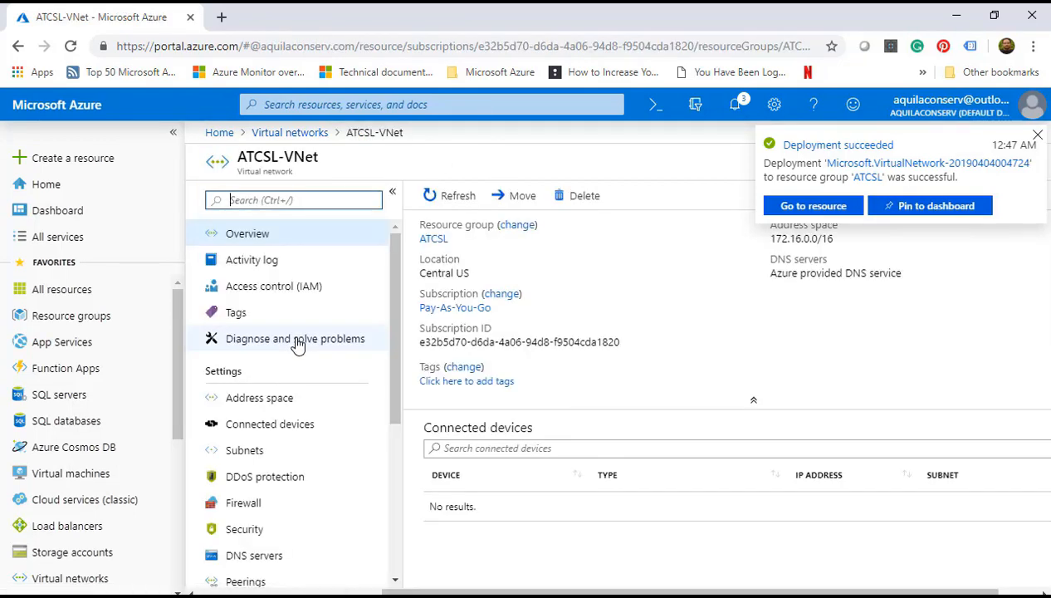
scroll(295, 345, down, 2)
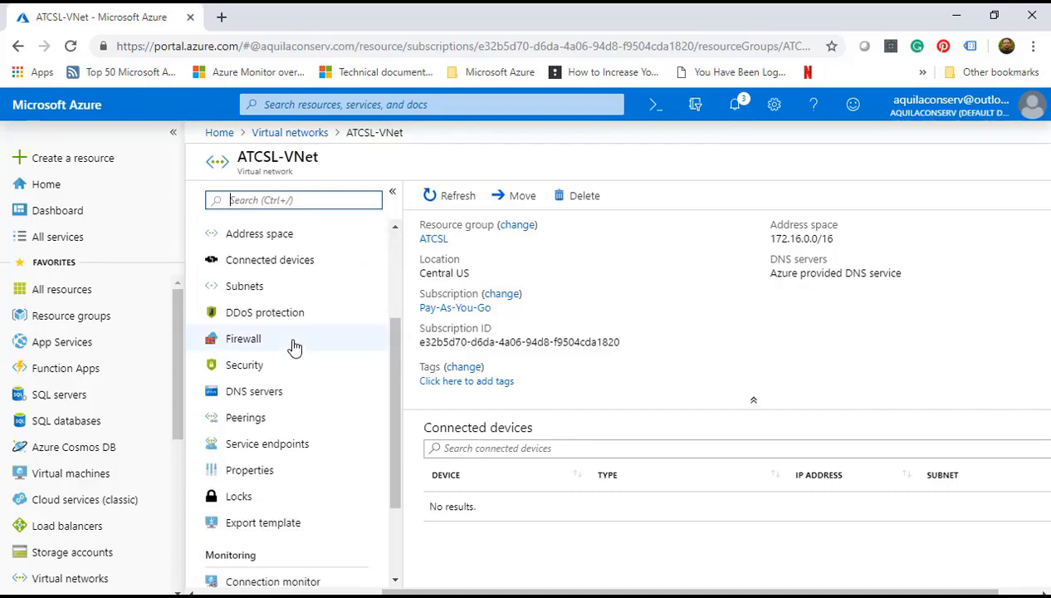
click(246, 291)
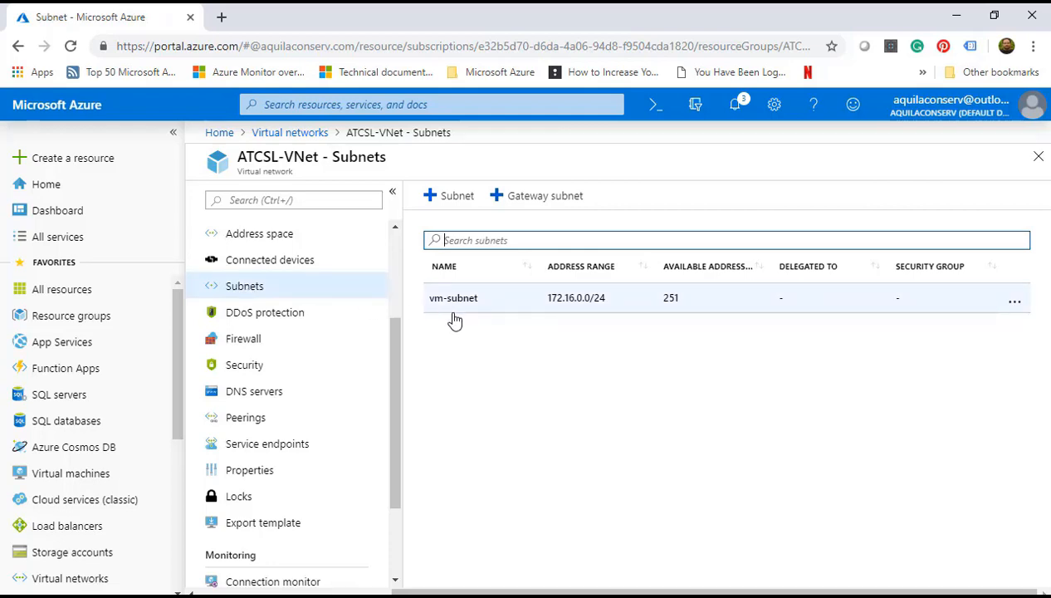
click(456, 200)
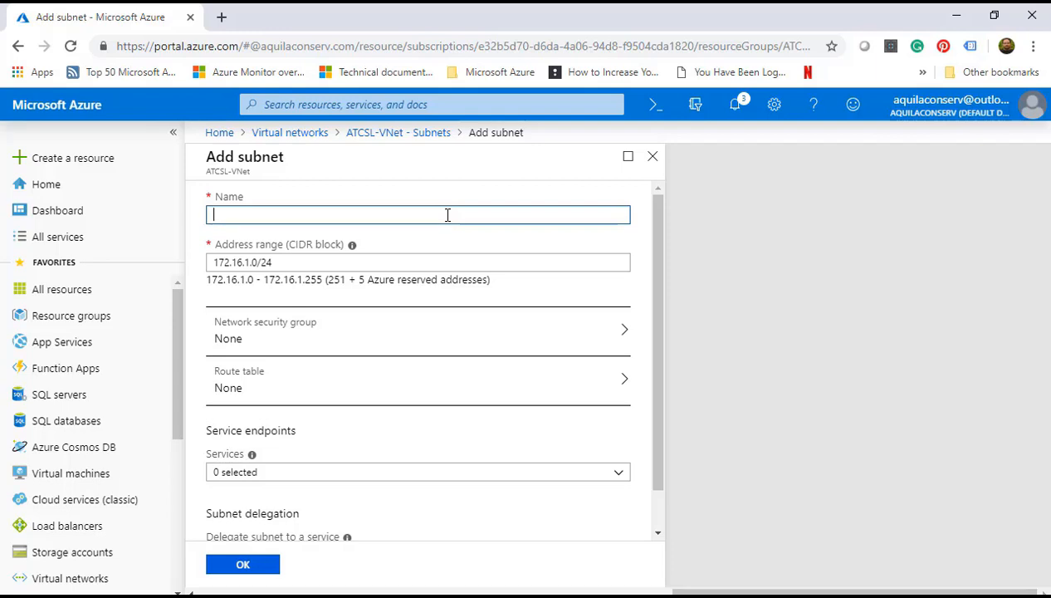
text(ATCSL-App-GW)
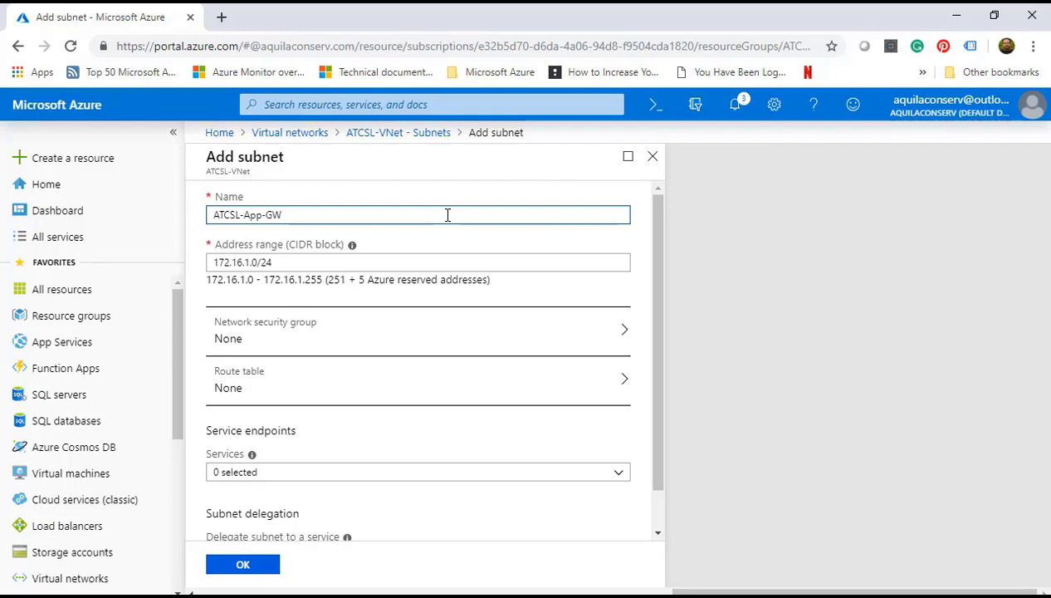
key(Tab)
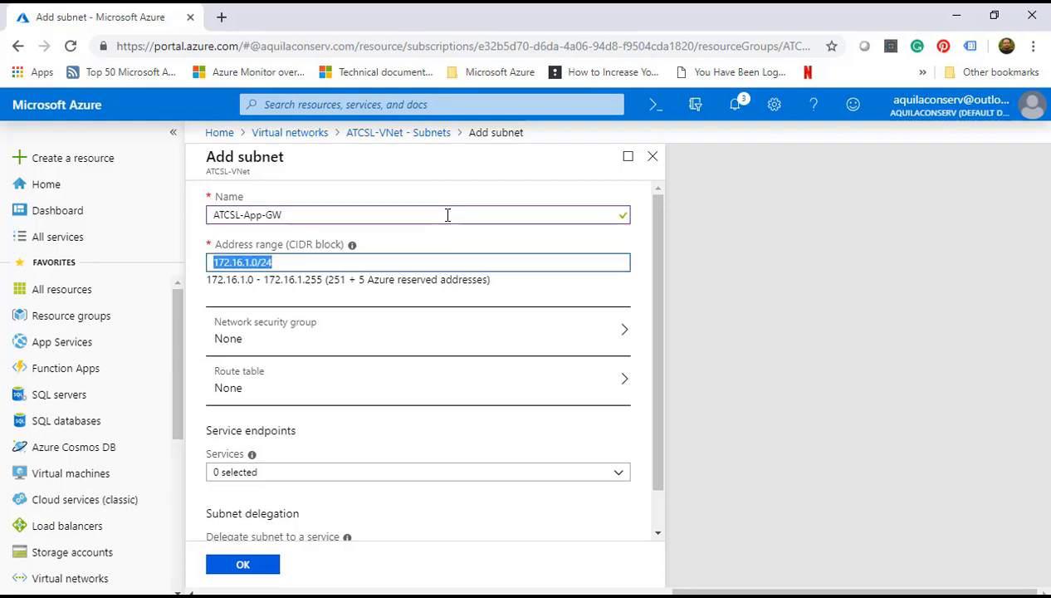
key(Tab)
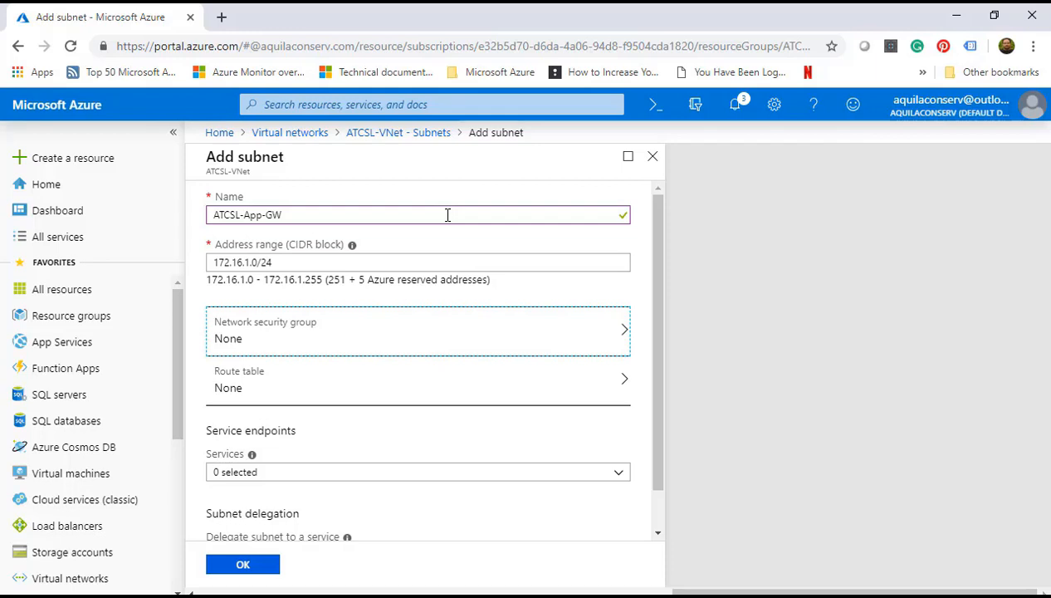
key(Tab)
key(Tab)
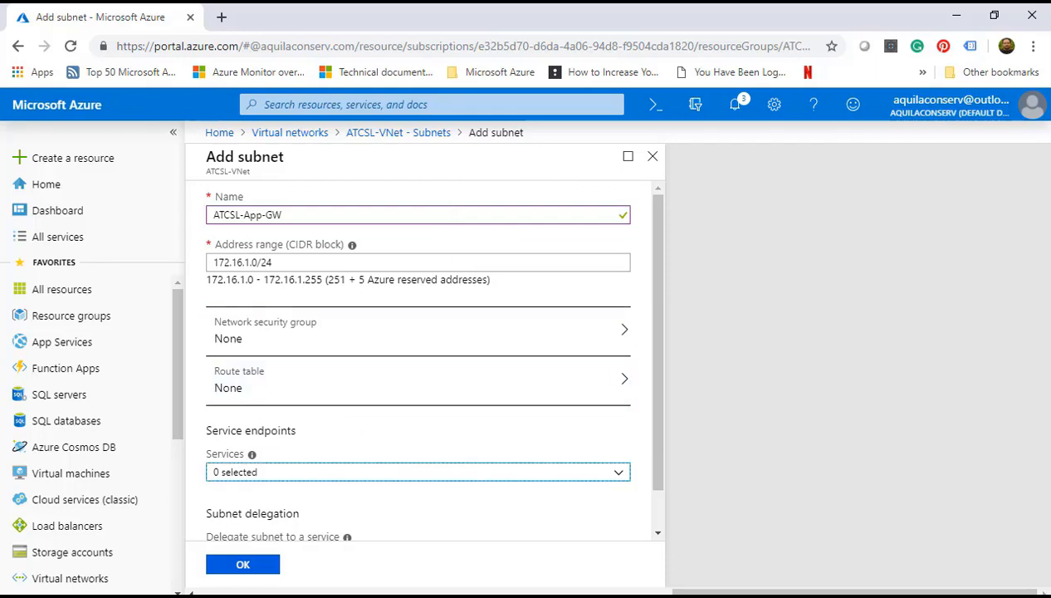
click(238, 565)
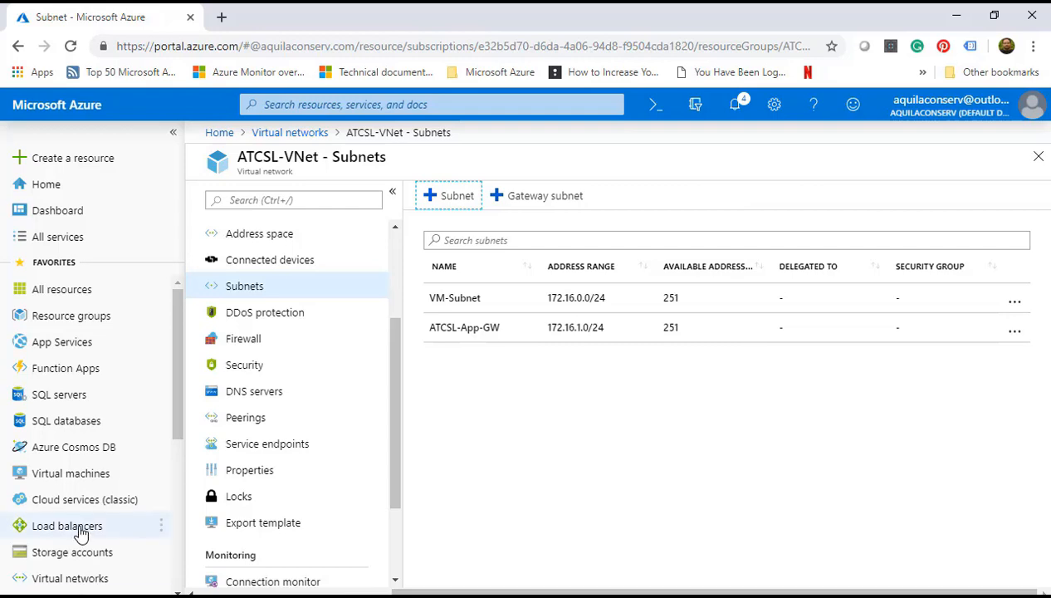
Step: Start a new virtual machine in the ATCSL resource group and name it VM01
click(87, 475)
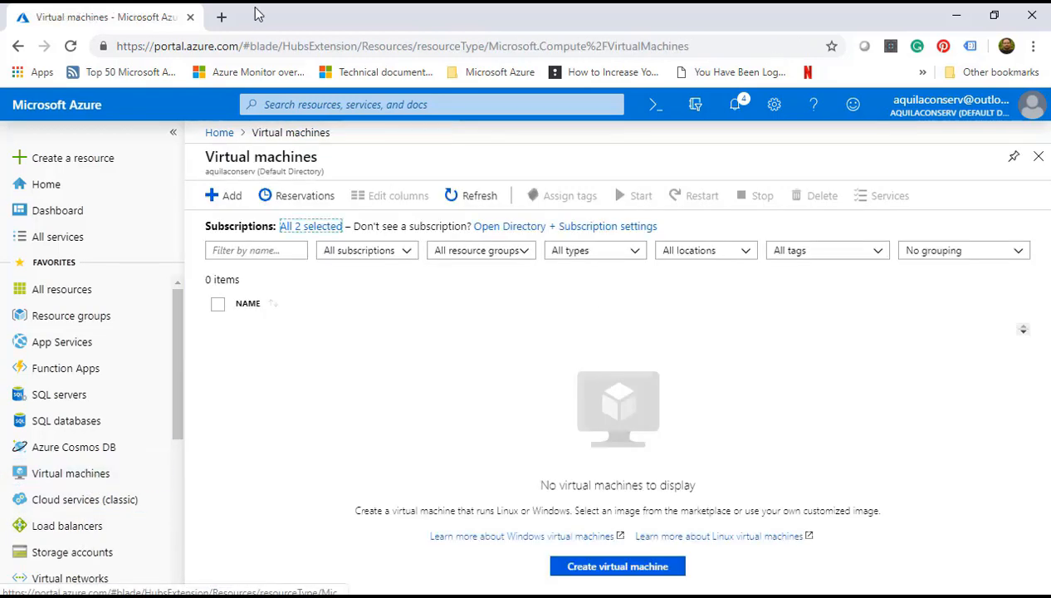
click(231, 202)
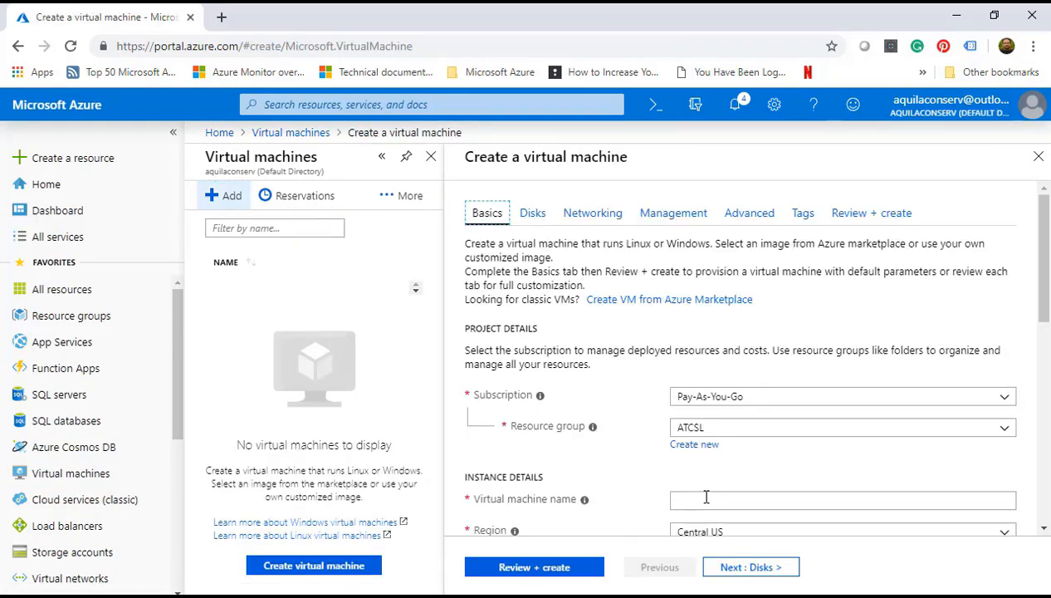
scroll(704, 497, down, 1)
click(697, 419)
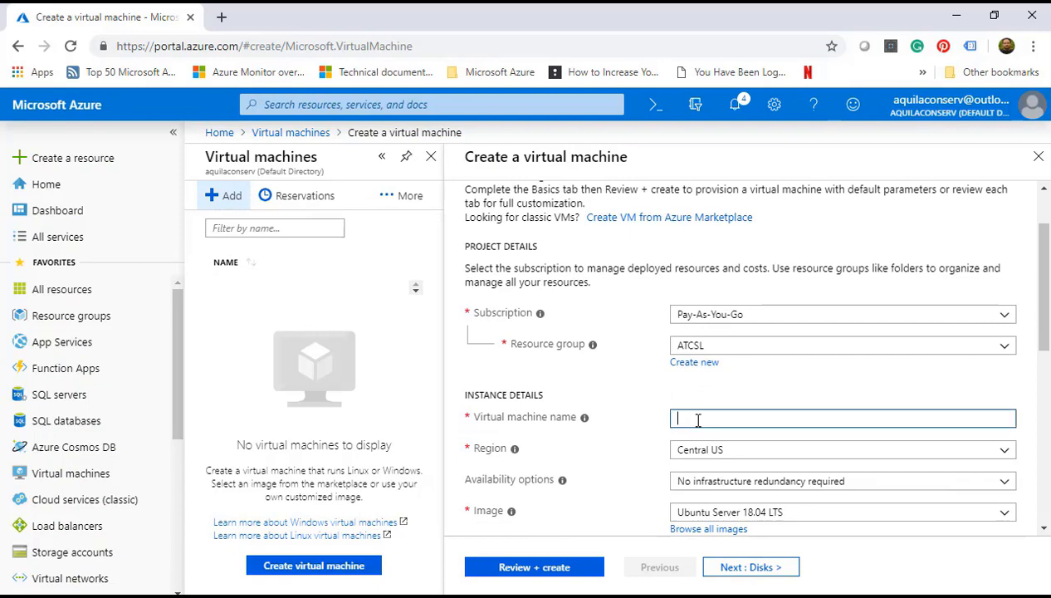
text(VM)
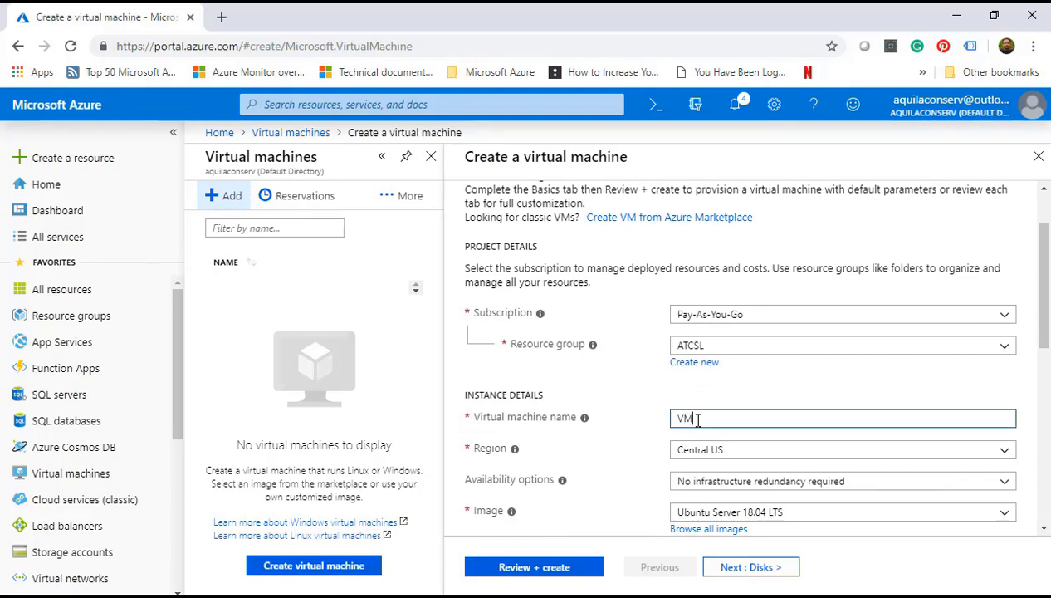
text(01)
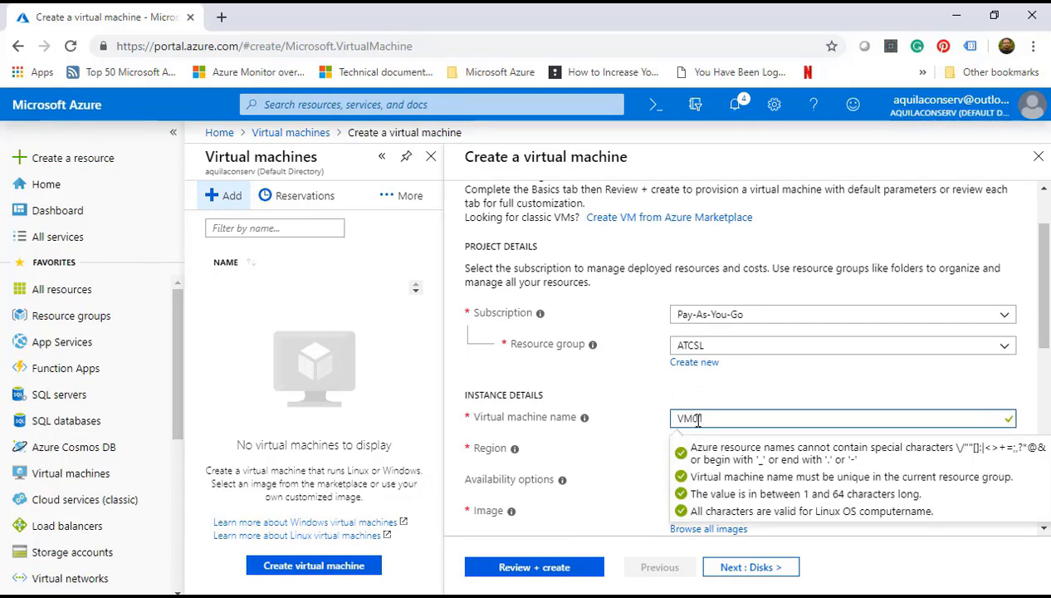
click(640, 441)
Step: Set the image of VM01 to Windows Server 2016 Datacenter
scroll(640, 441, down, 2)
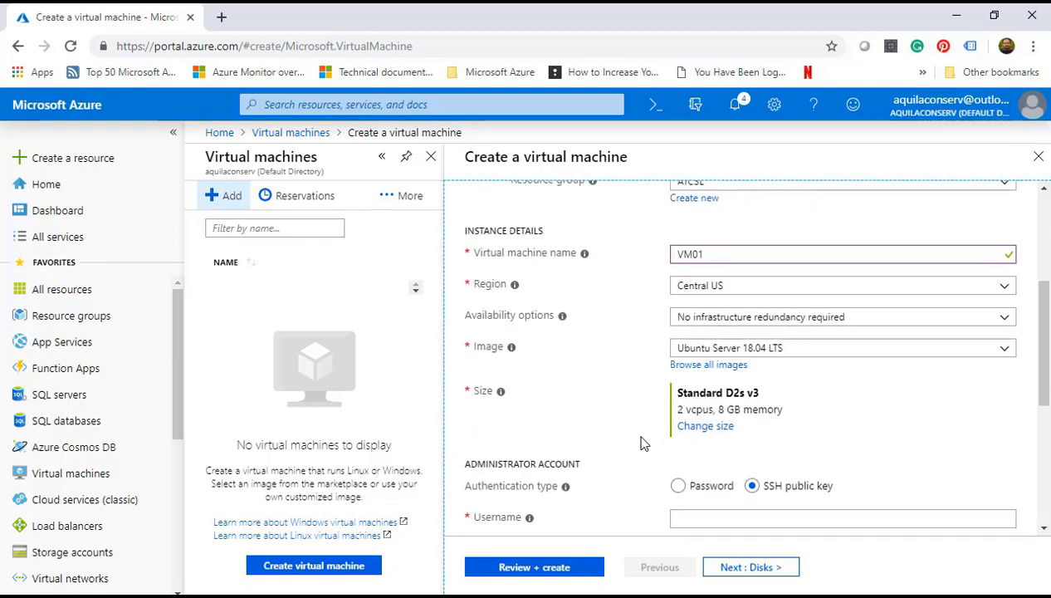
click(741, 350)
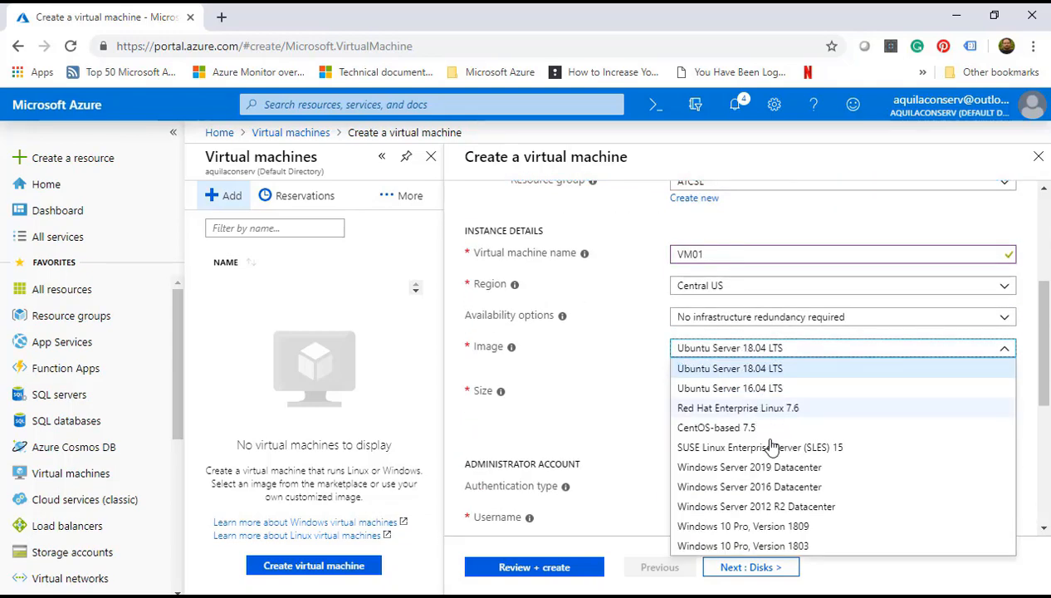
click(772, 488)
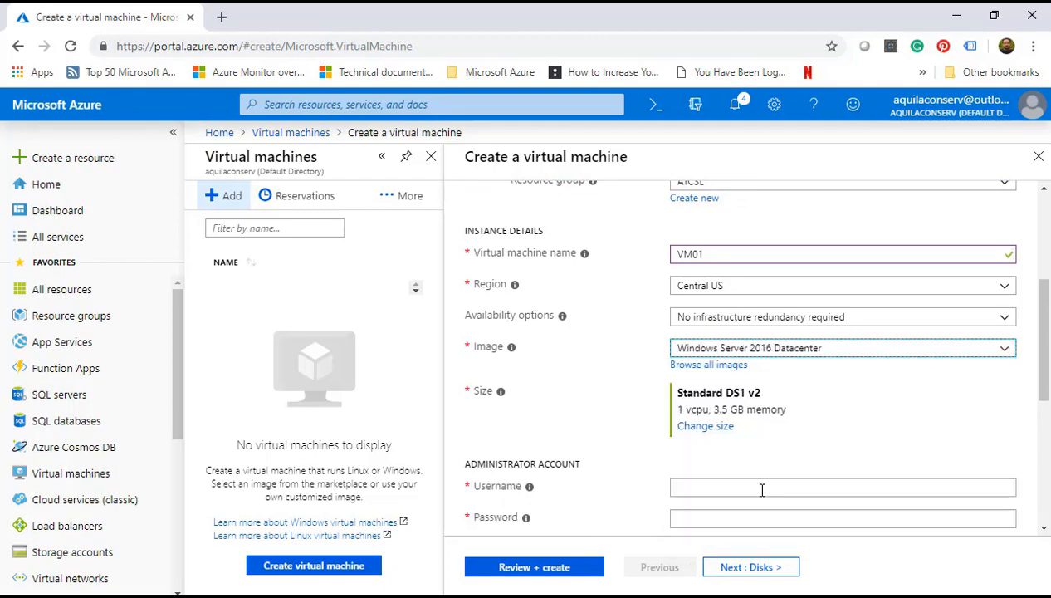
Step: Browse the available VM sizes and keep Standard DS1 v2 as the size of VM01
click(705, 425)
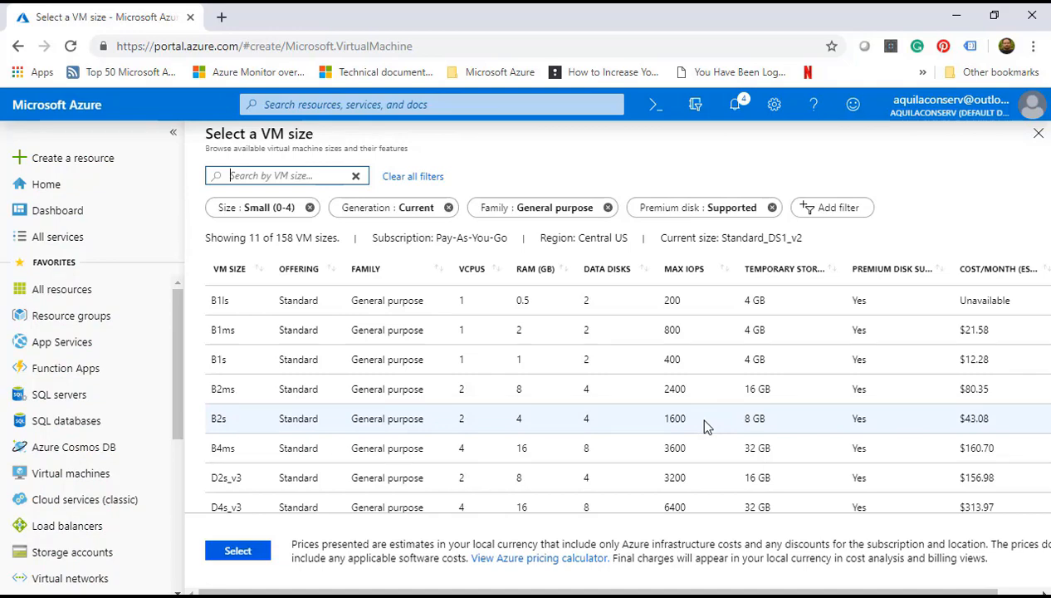
scroll(704, 426, down, 1)
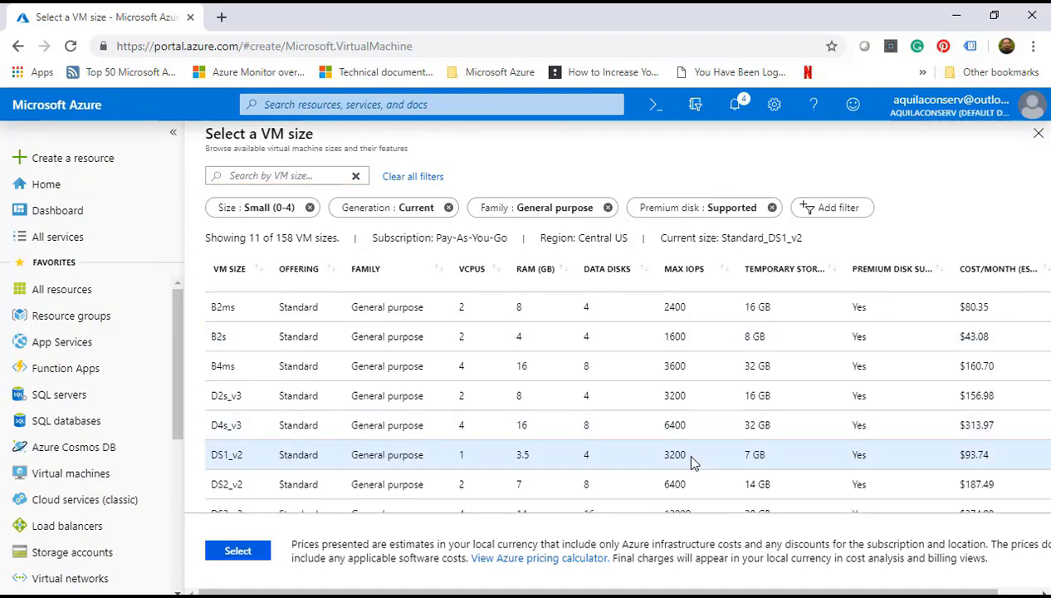
click(219, 552)
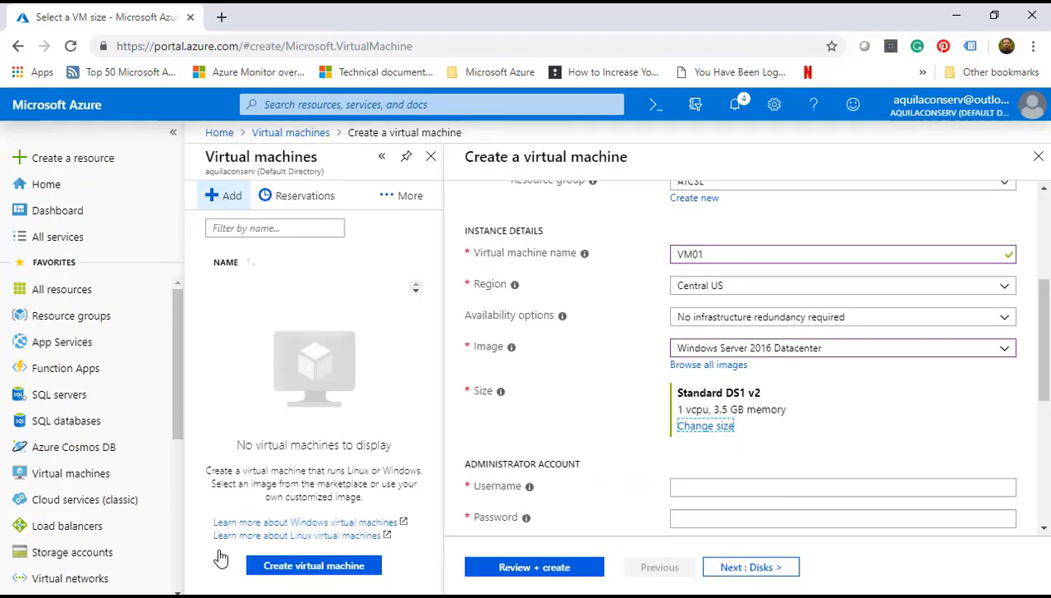
Step: Set the administrator username to atcsladmin, and enter and confirm the administrator password
click(727, 488)
text(at)
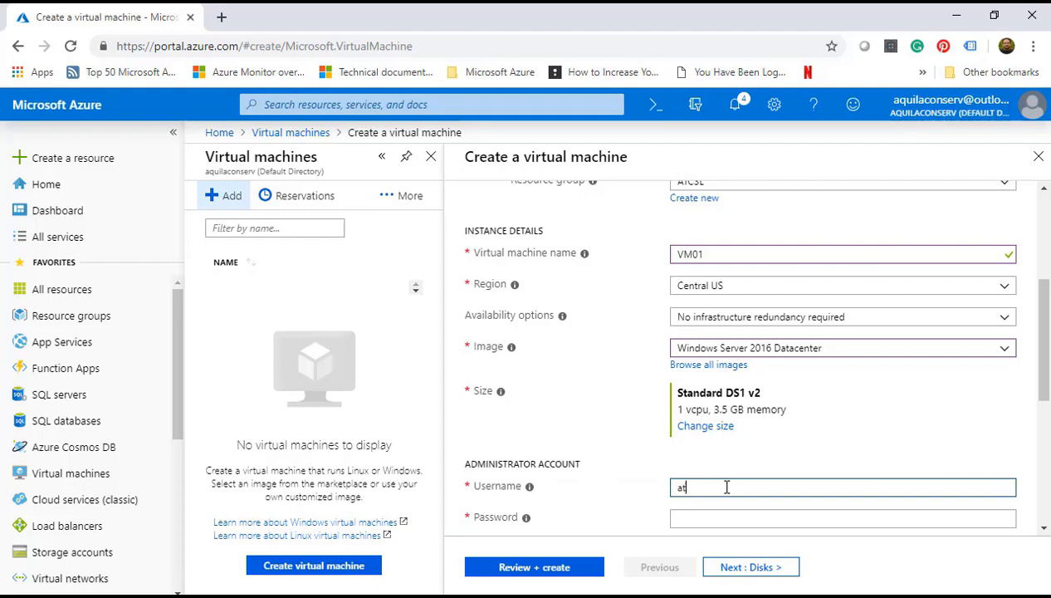
text(csladmin)
key(Tab)
text(**********)
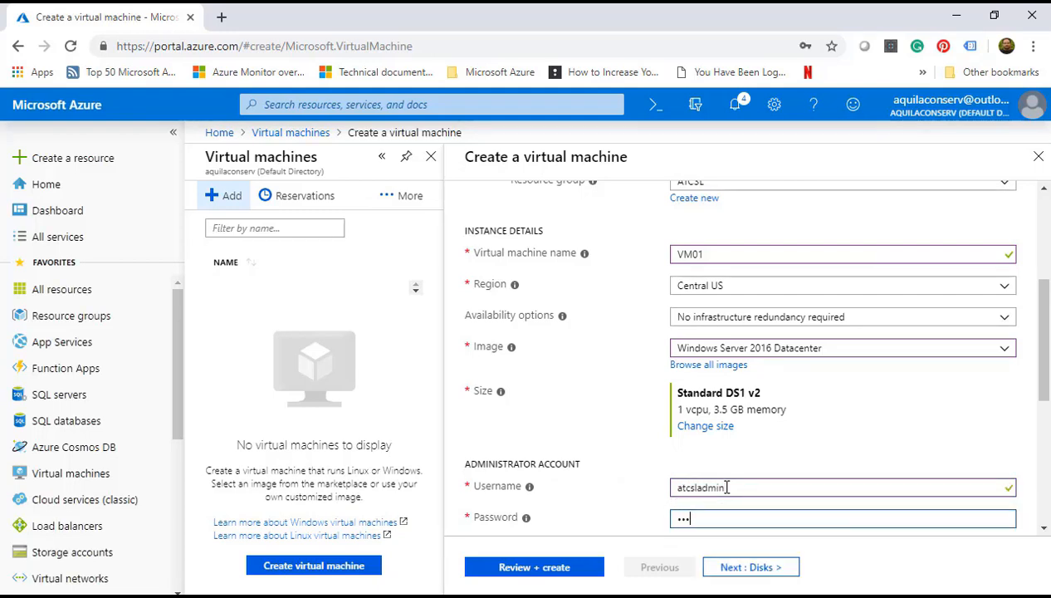
text(***)
key(Tab)
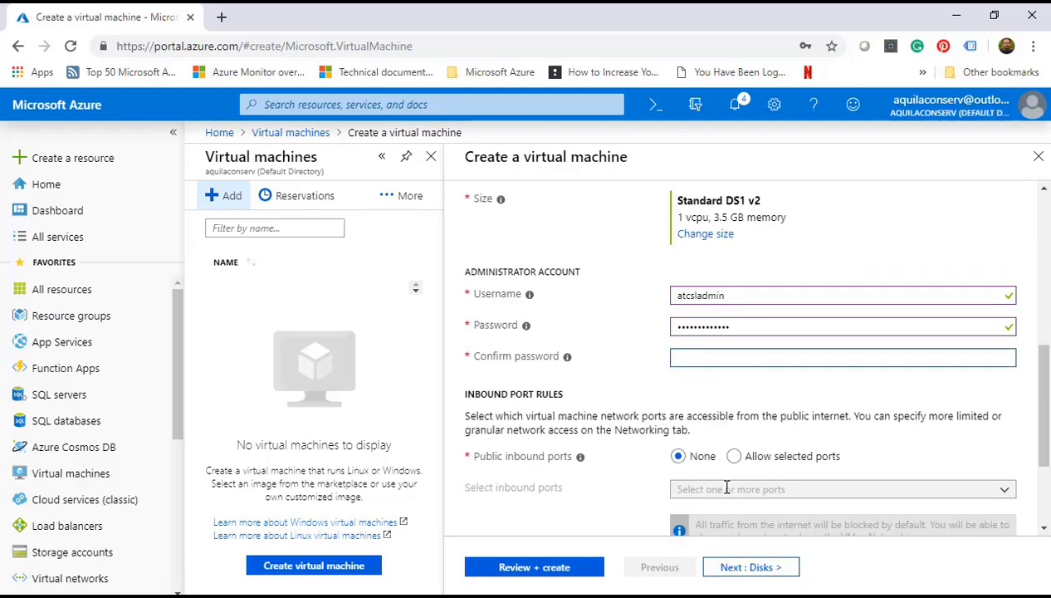
text(*************)
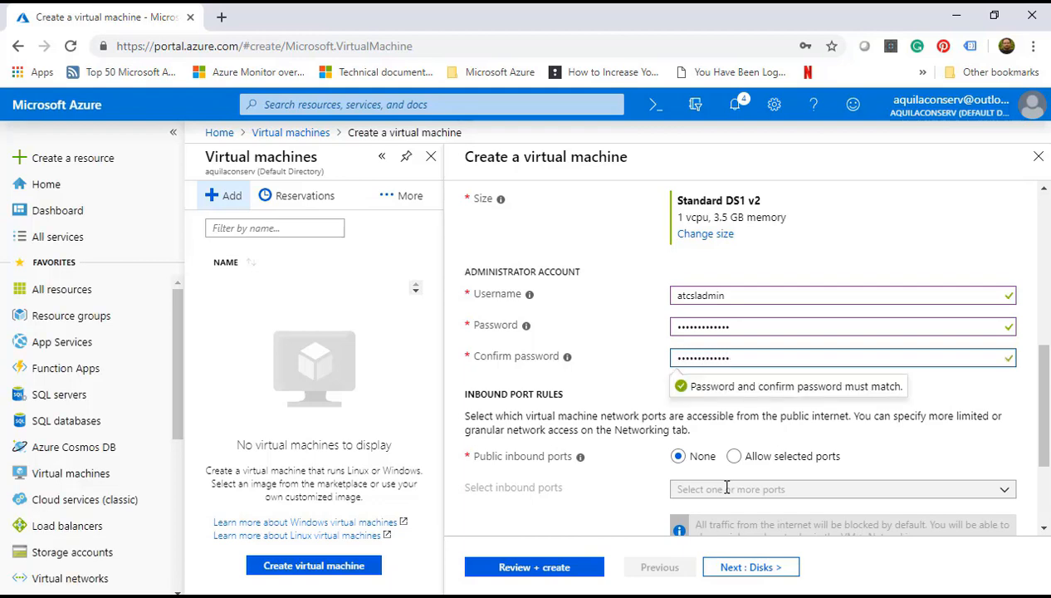
Step: Allow public inbound traffic to VM01 on the selected ports HTTP (80), HTTPS (443) and RDP (3389)
click(734, 457)
scroll(735, 461, down, 1)
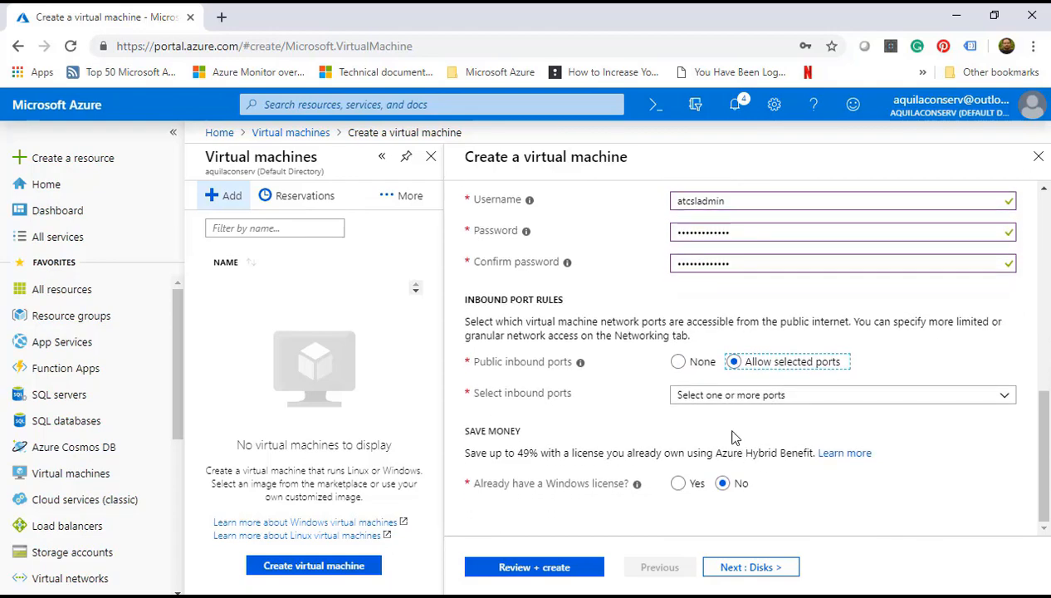
click(727, 400)
click(686, 419)
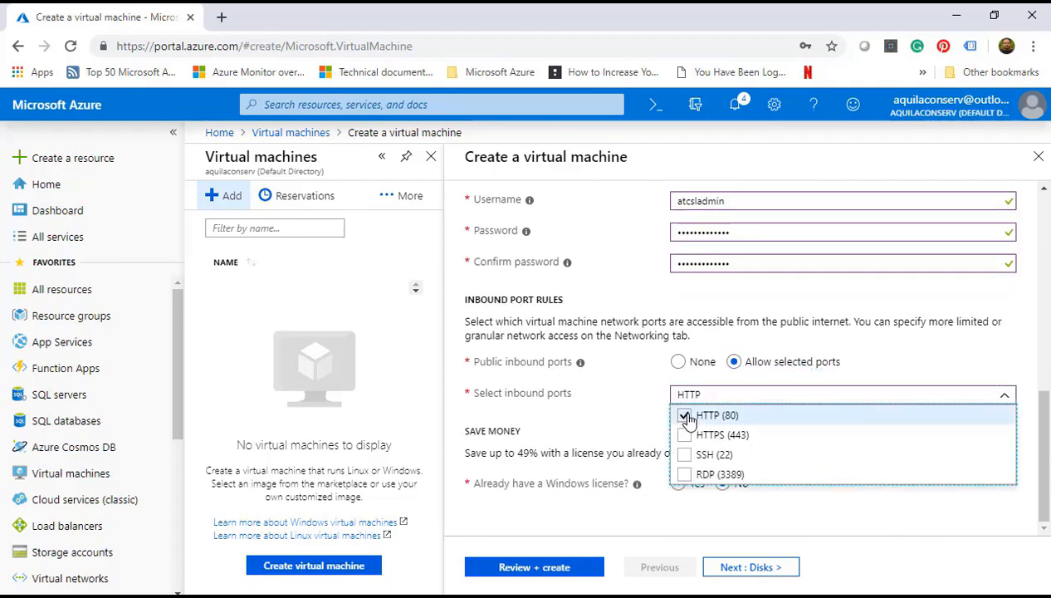
click(685, 435)
click(685, 475)
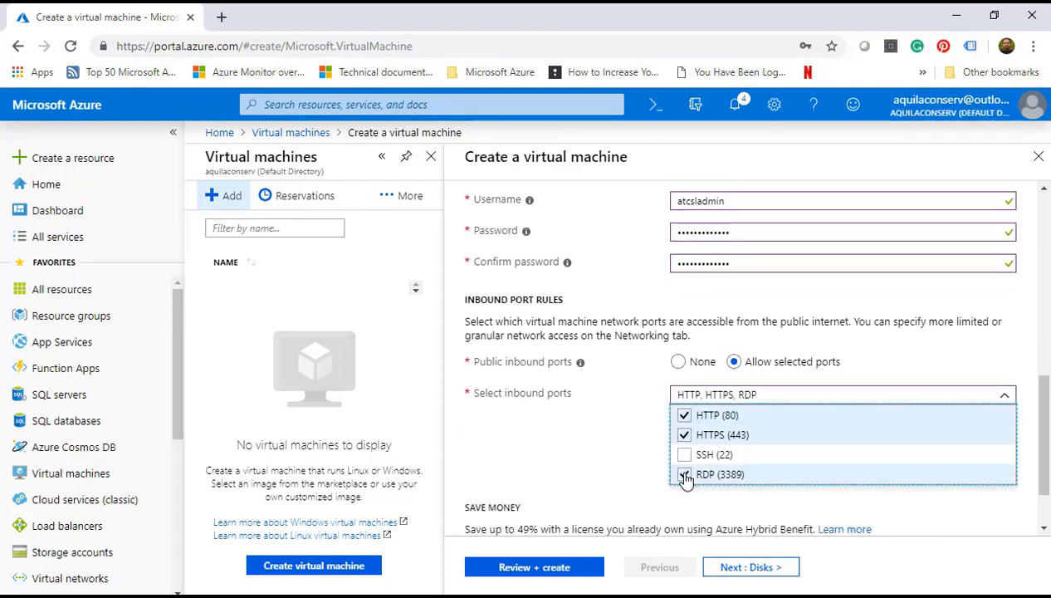
click(599, 468)
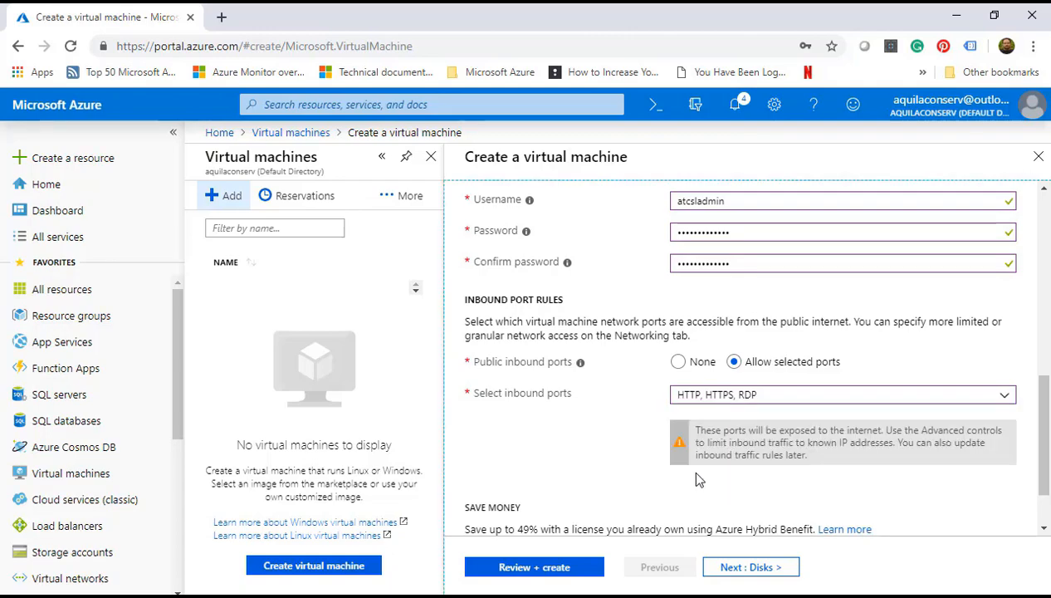
Step: Check that the networking settings of VM01 use ATCSL-VNet and VM-Subnet, and create the virtual machine
scroll(698, 479, down, 2)
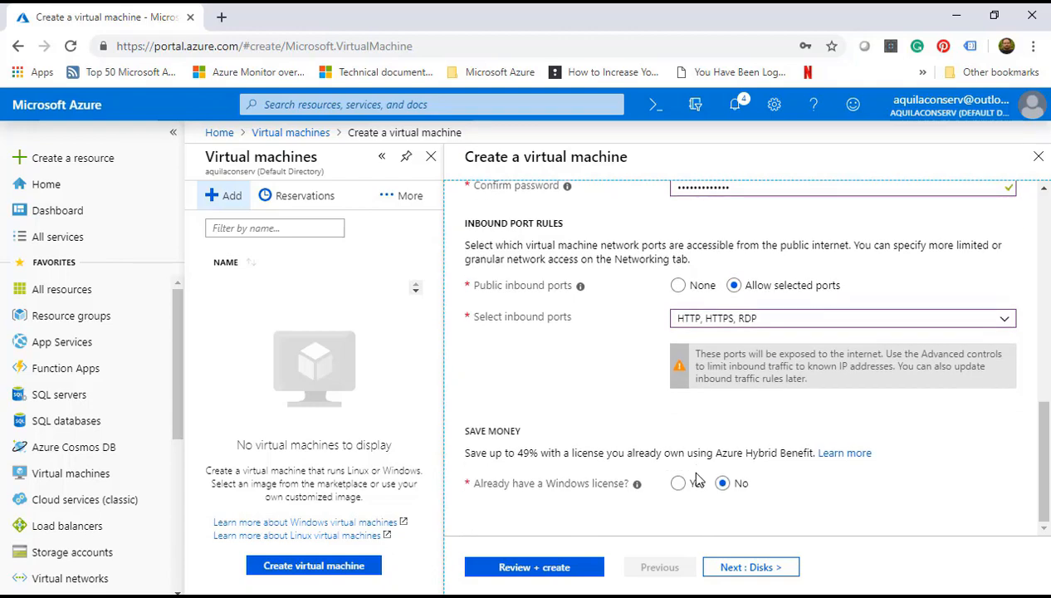
scroll(544, 415, up, 10)
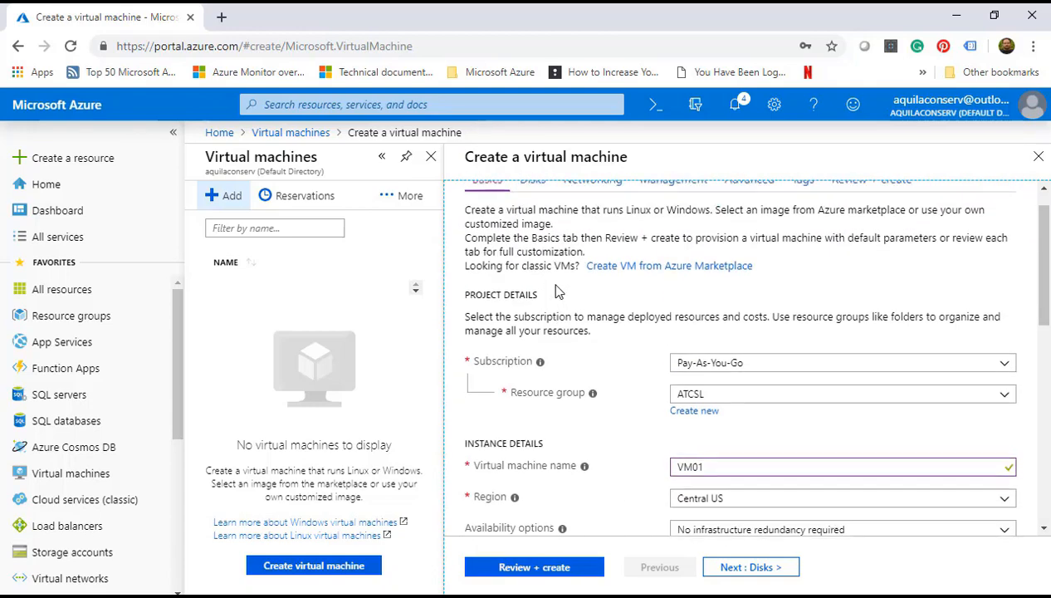
click(584, 216)
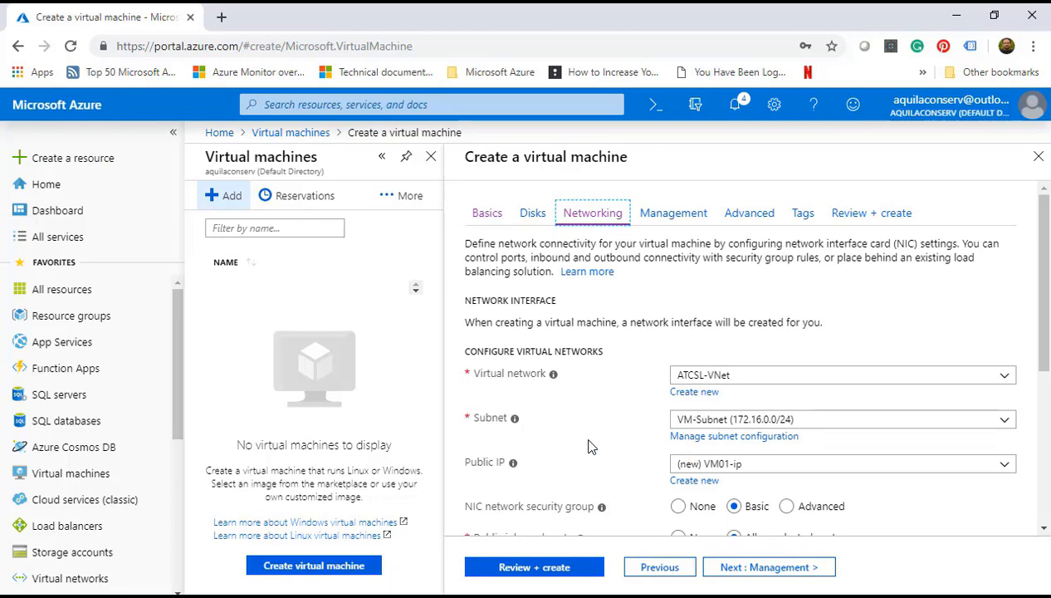
click(534, 568)
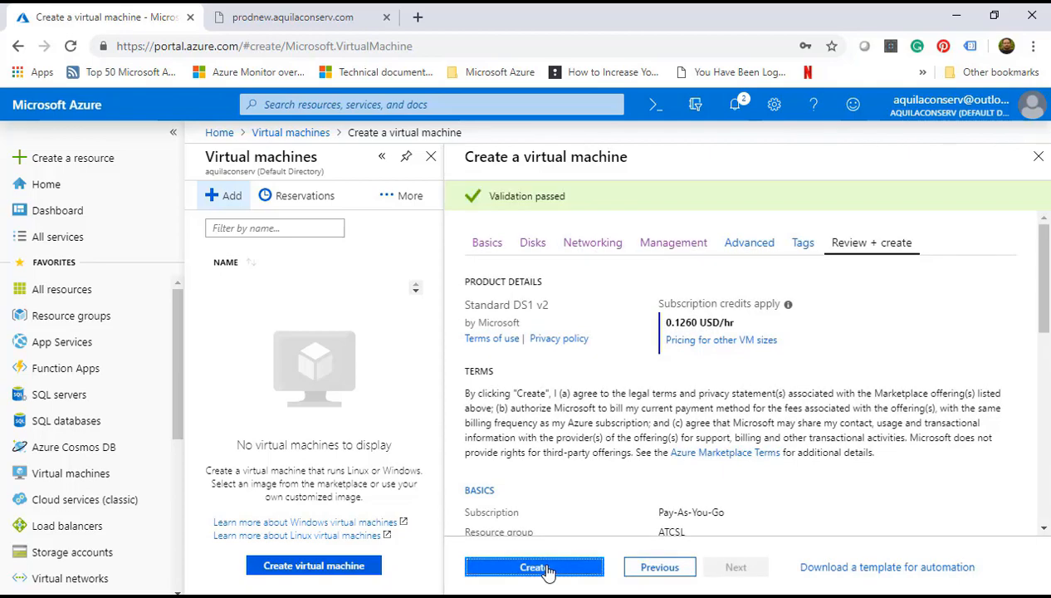
click(534, 567)
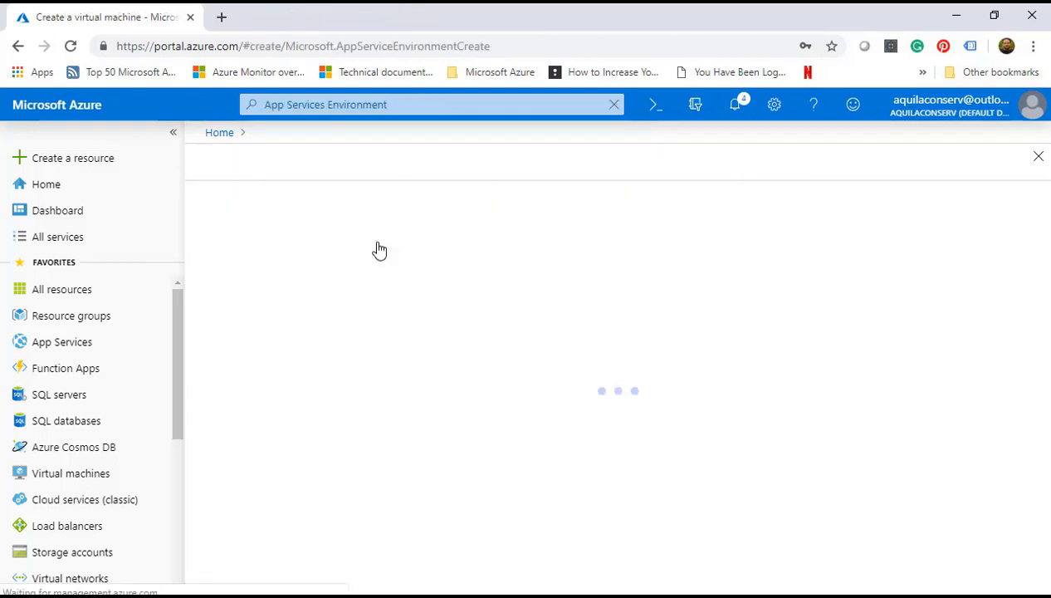
Step: Name the App Service Environment aquila, set its virtual IP type to Internal and its domain to aquilaconserv.com
scroll(378, 247, down, 1)
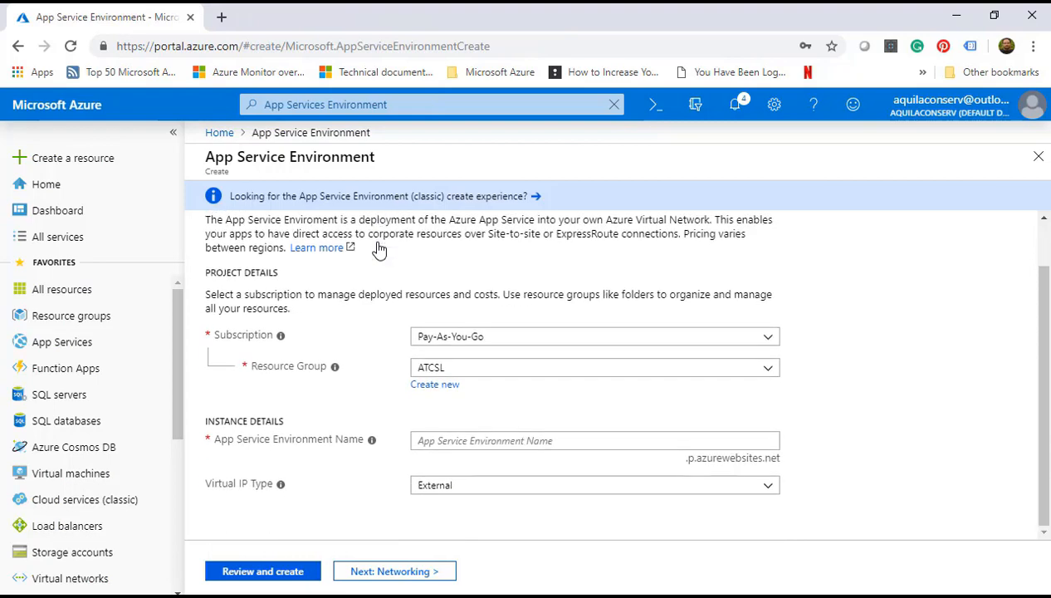
click(436, 441)
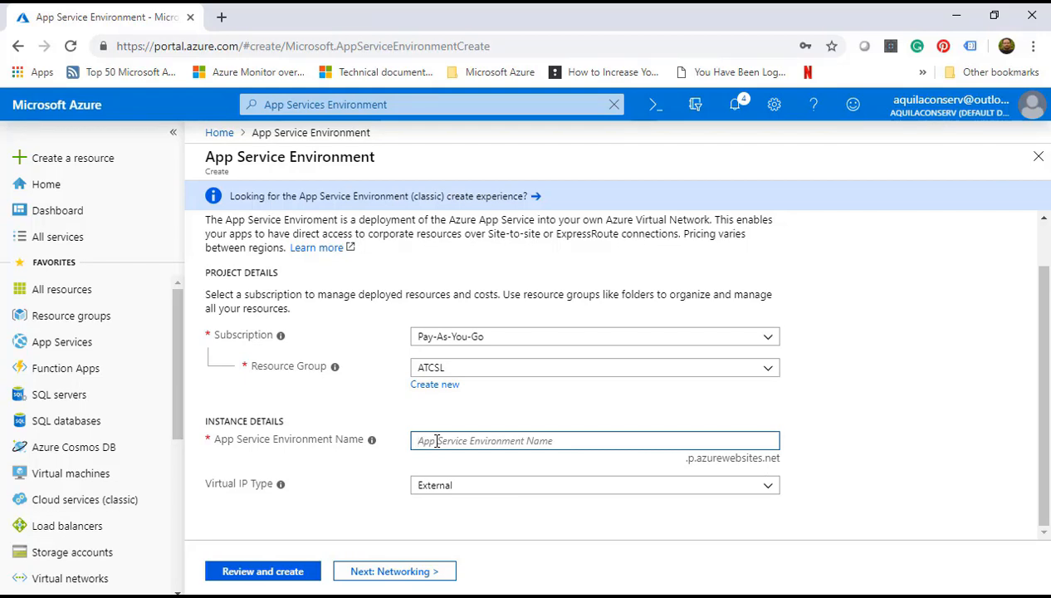
text(aquila)
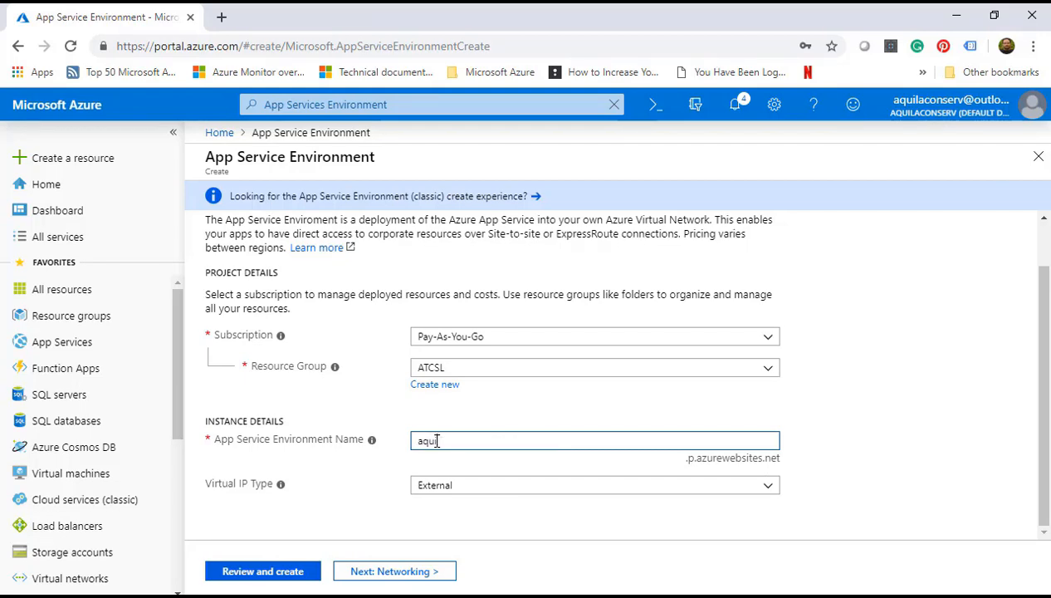
click(569, 489)
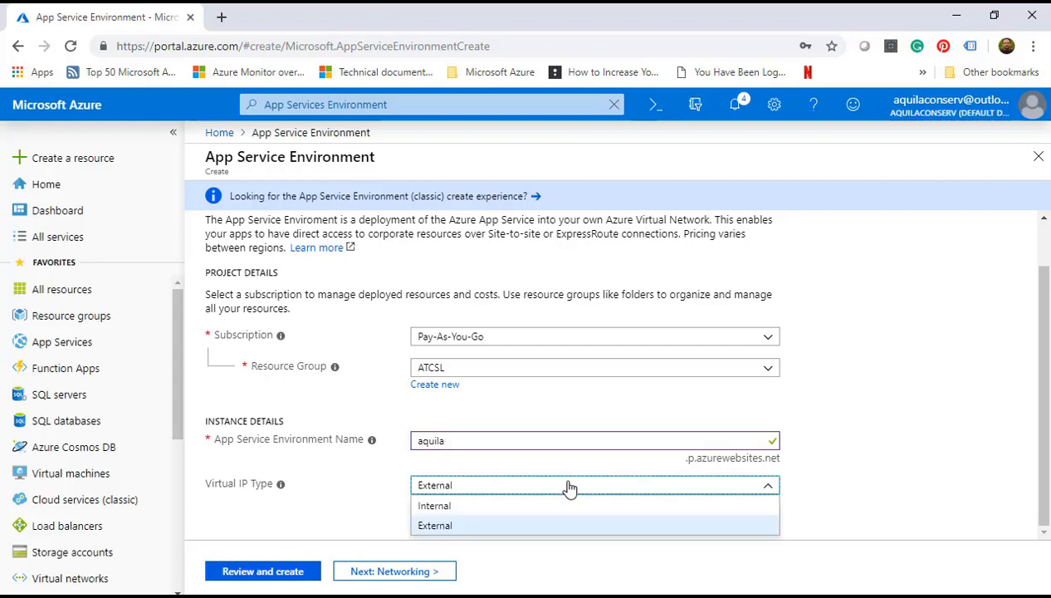
click(438, 504)
click(439, 512)
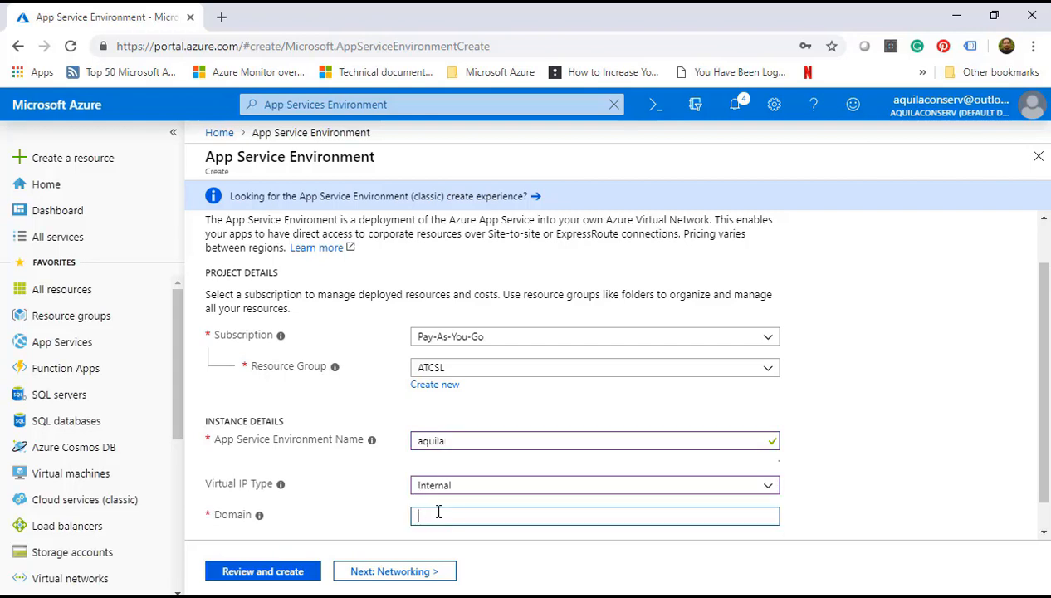
text(aquilacons)
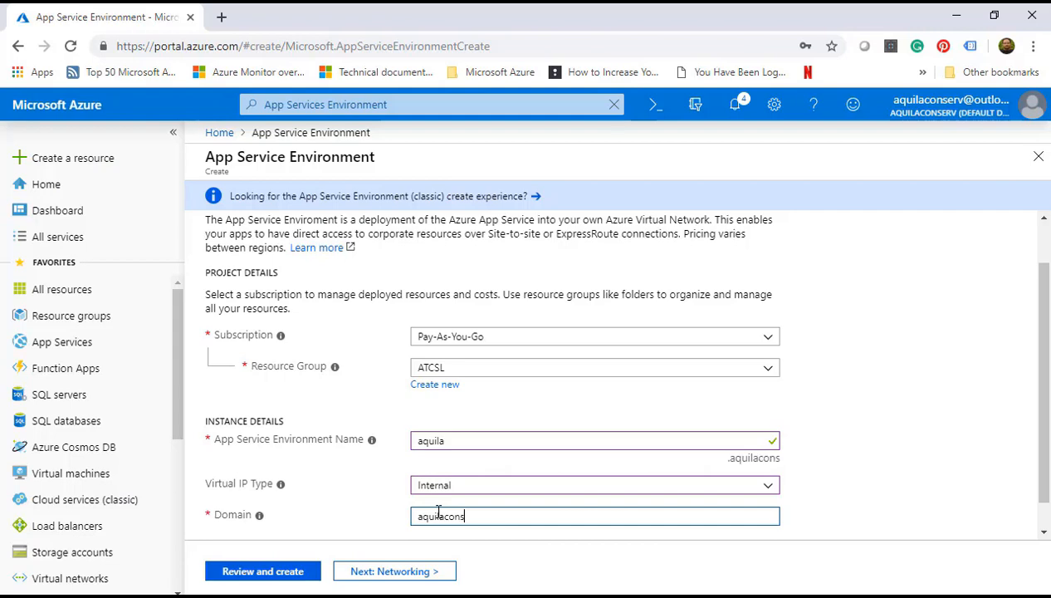
text(erv.com)
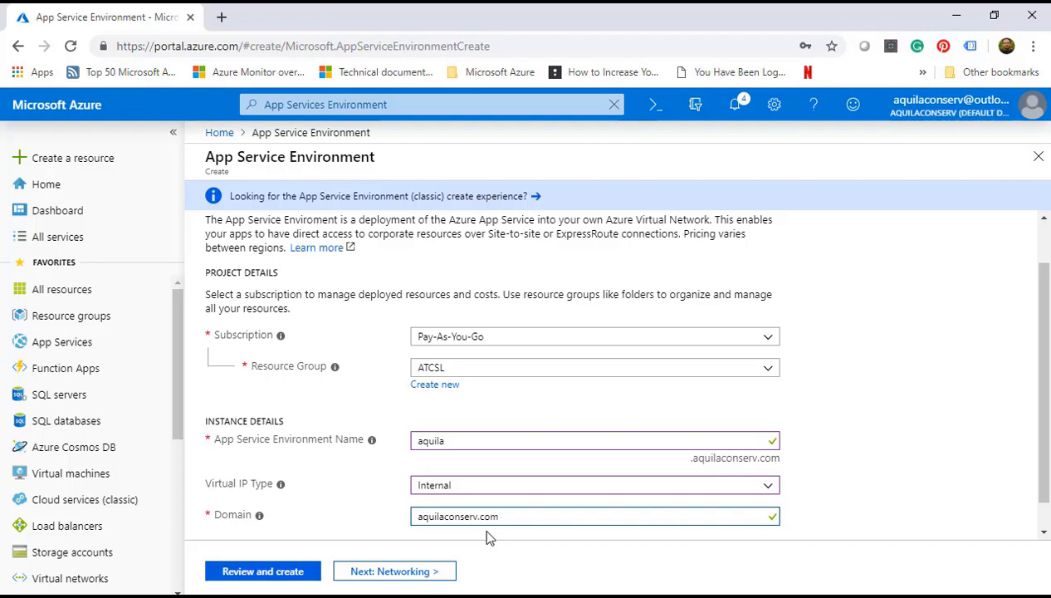
Step: Add a new subnet ASE-Subnet with address block 172.16.2.0/24 in ATCSL-VNet for the App Service Environment and proceed to review and creation
drag(1044, 467, 1044, 440)
click(300, 249)
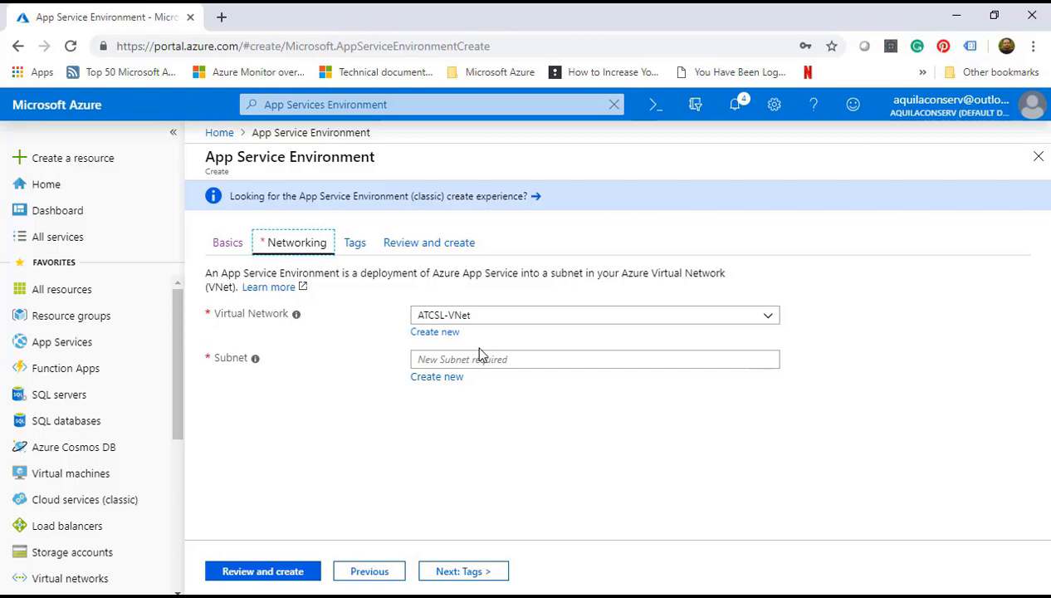
click(438, 377)
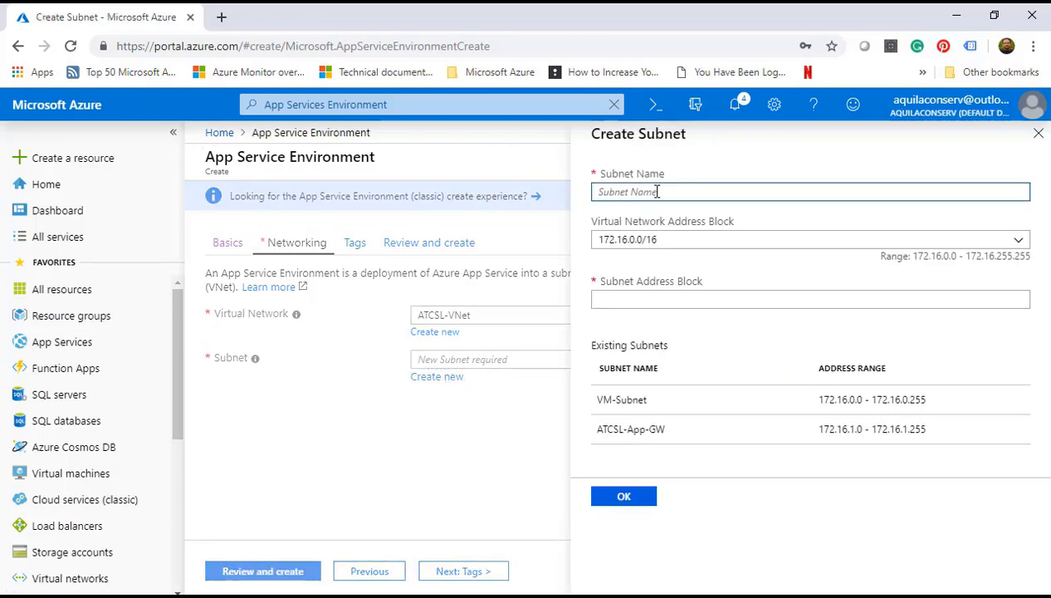
text(AS)
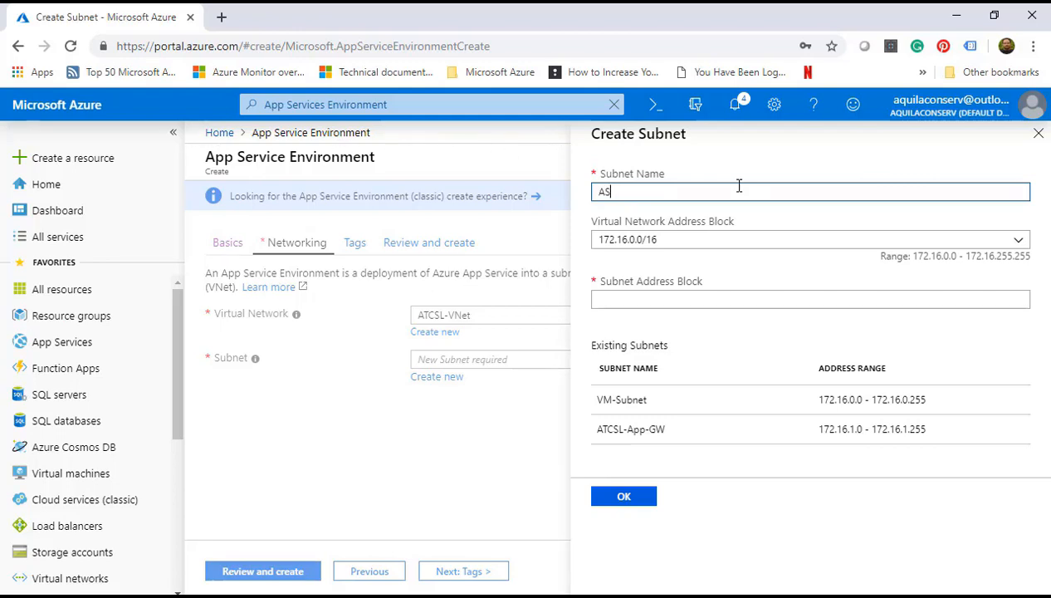
text(E-Subnet)
key(Tab)
key(Tab)
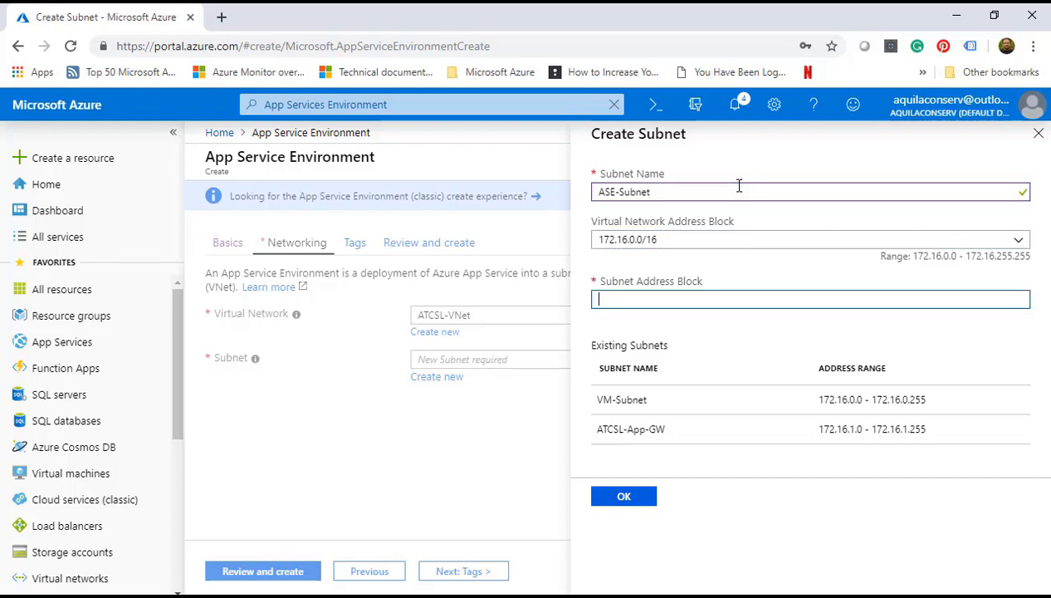
text(172.)
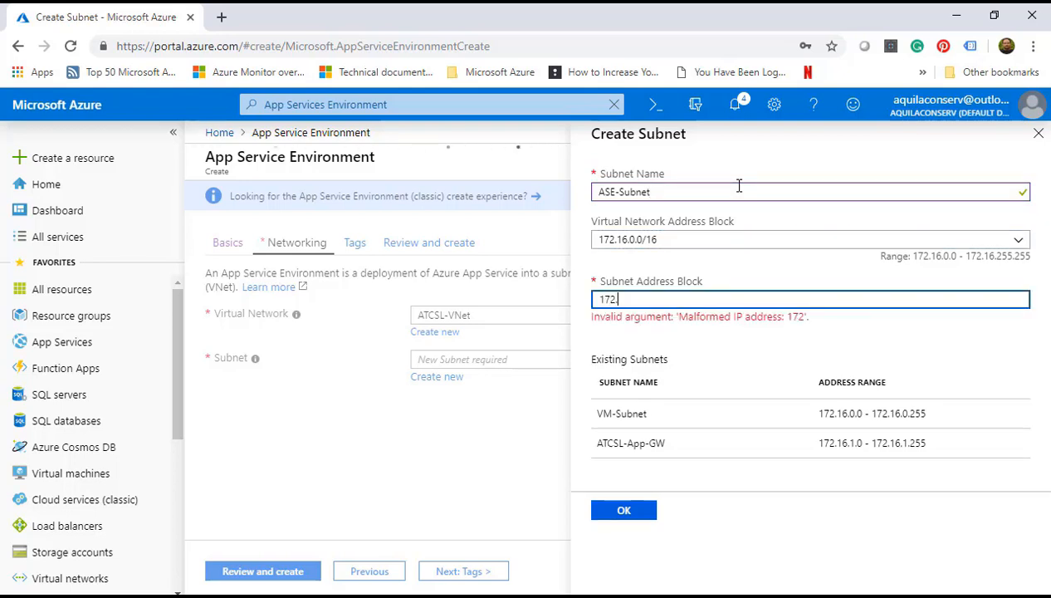
text(16.2.0/)
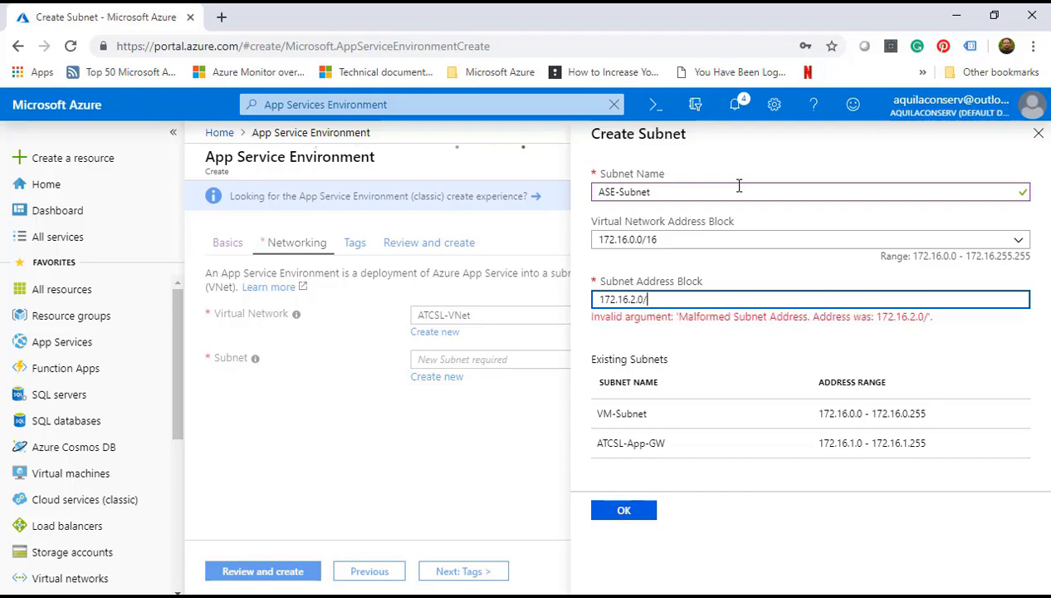
text(24)
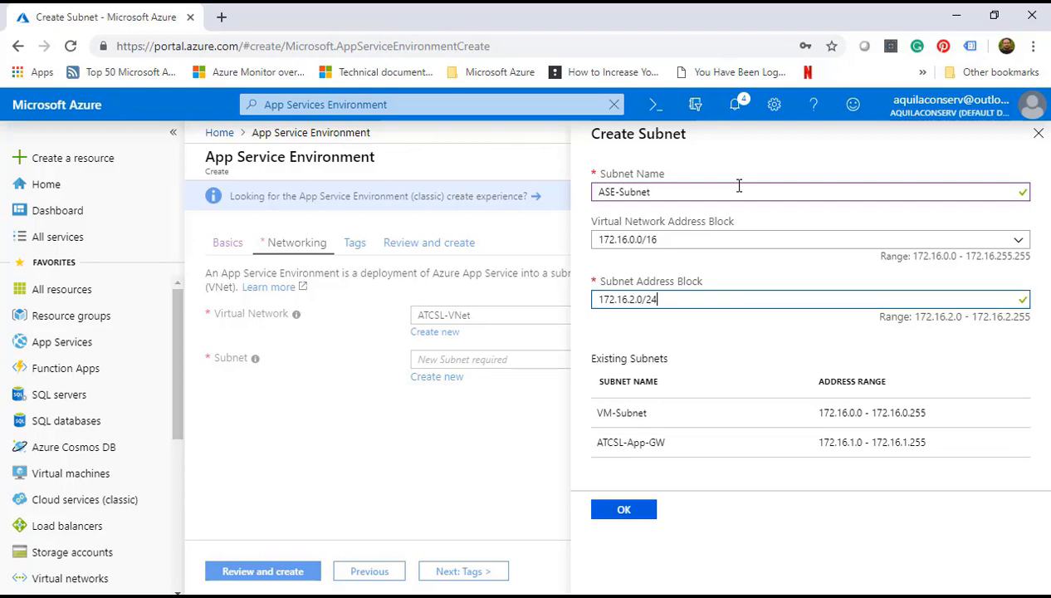
click(639, 510)
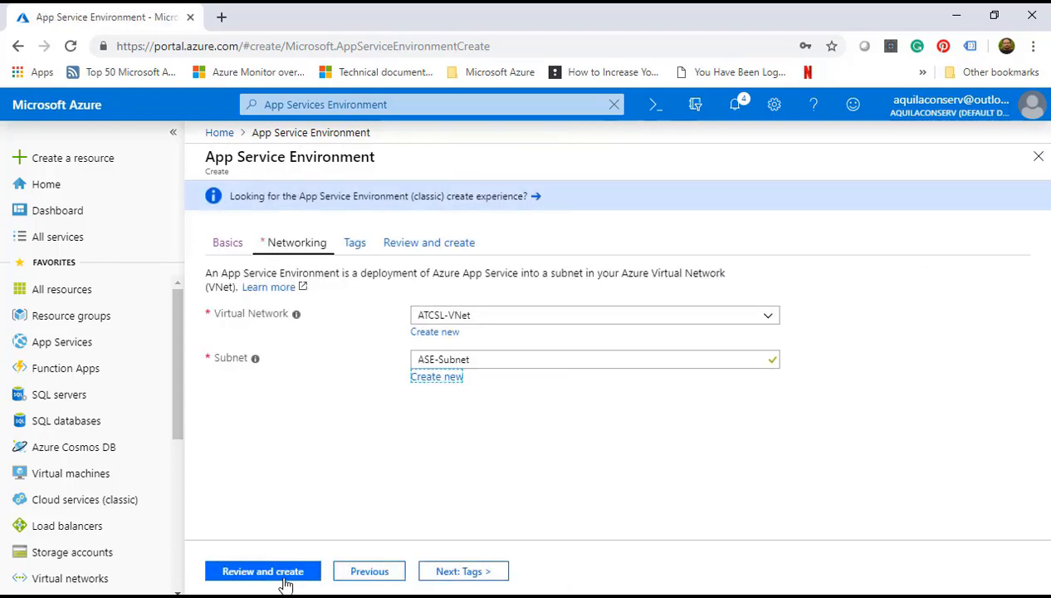
click(281, 573)
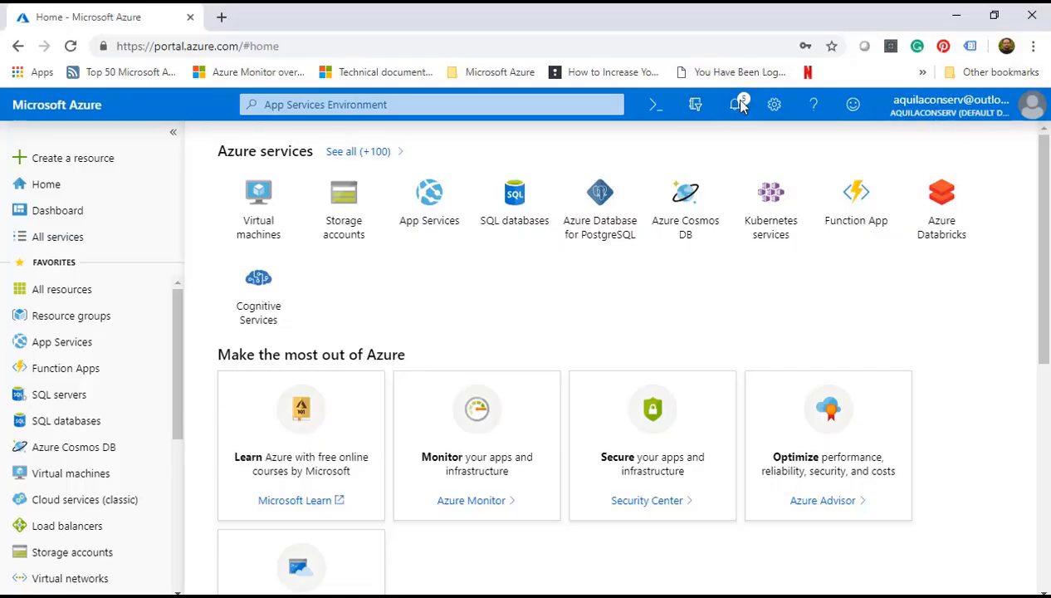
Step: Open the deployed App Service Environment from its deployment notification and examine its IP addresses
click(735, 105)
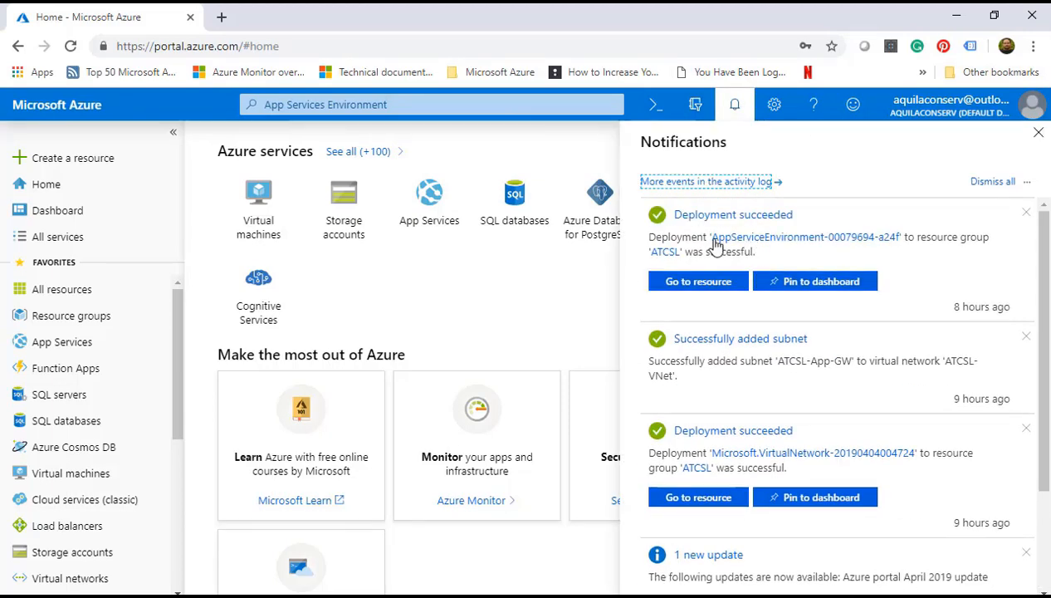
click(699, 285)
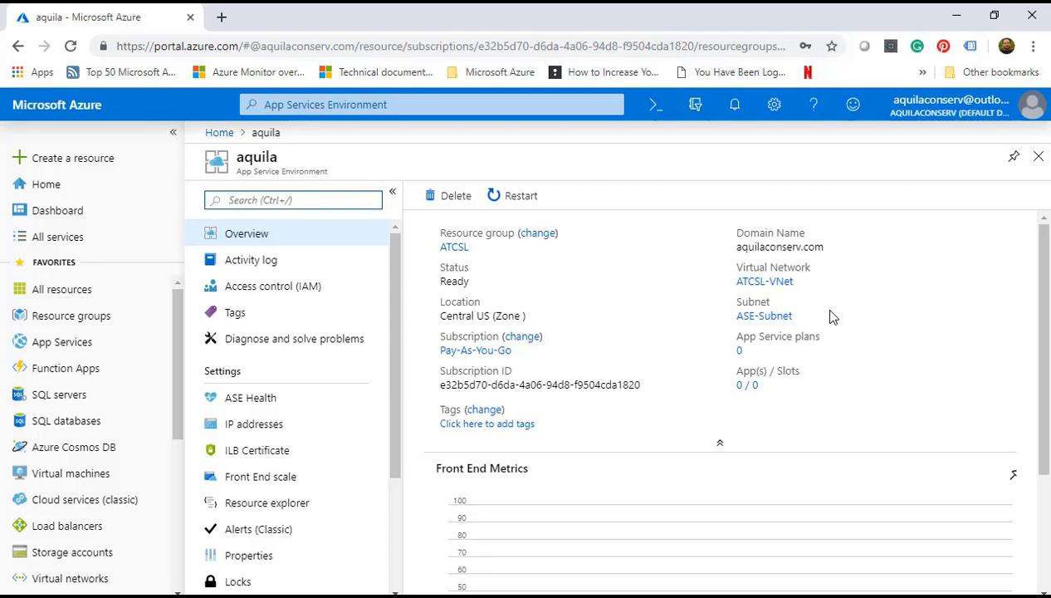
click(264, 425)
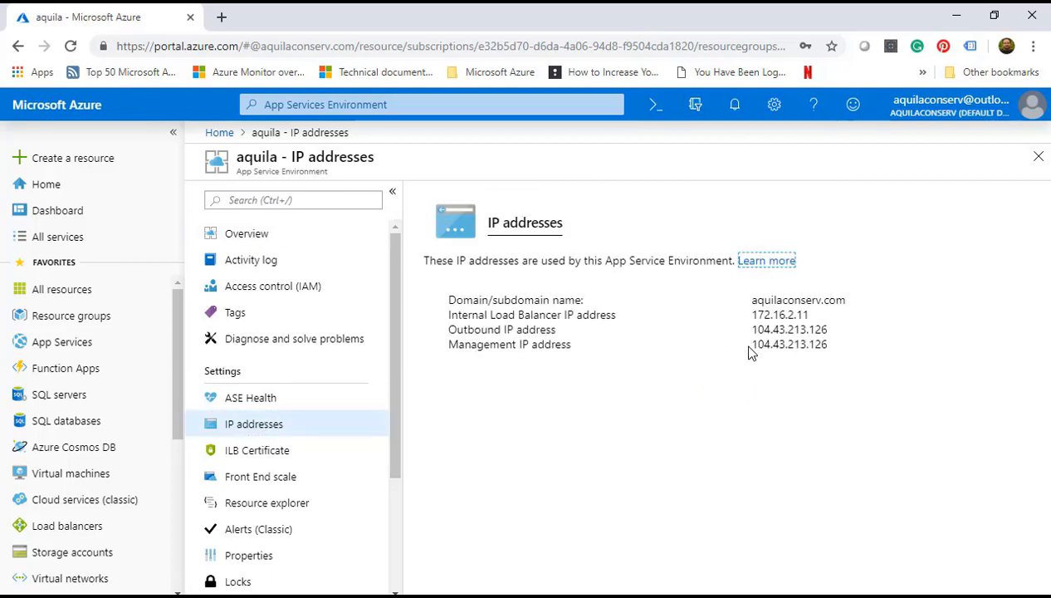
Step: Upload the certificate file aquilaconserv.pfx as the ILB certificate of the App Service Environment, entering the certificate password
click(241, 455)
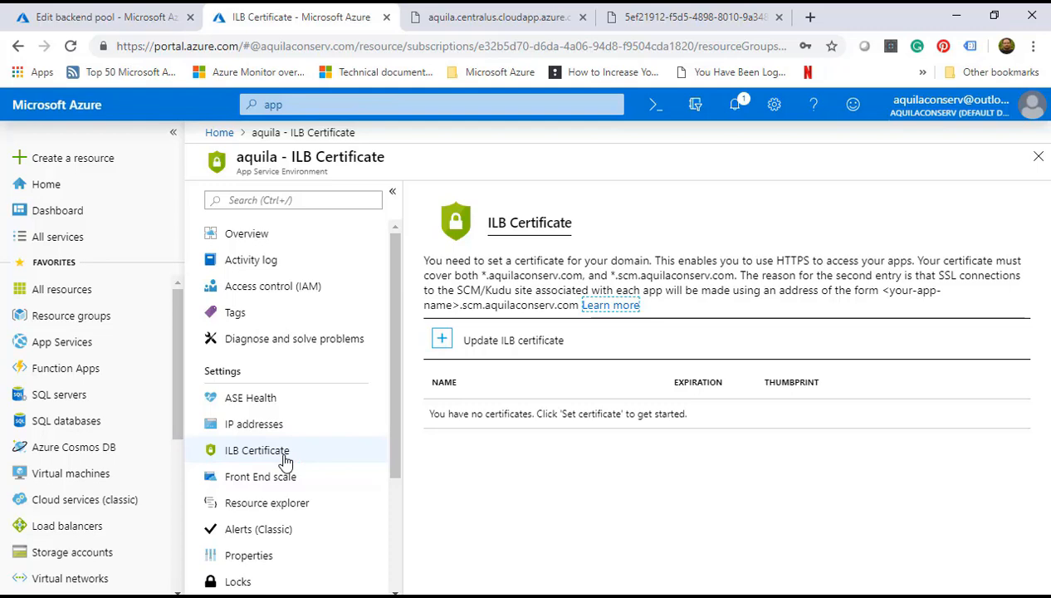
click(443, 341)
click(751, 385)
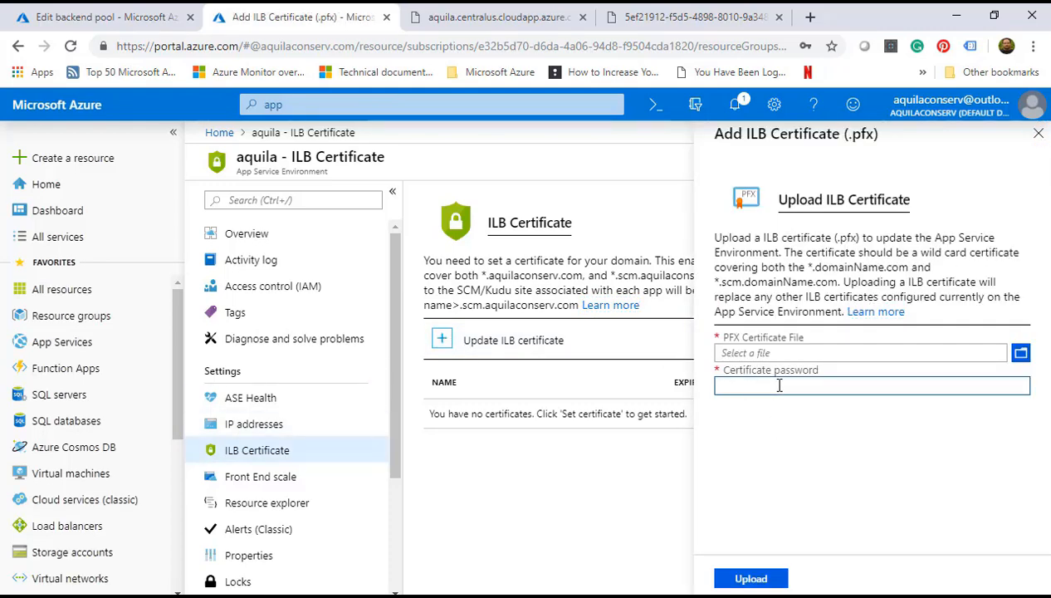
click(1020, 353)
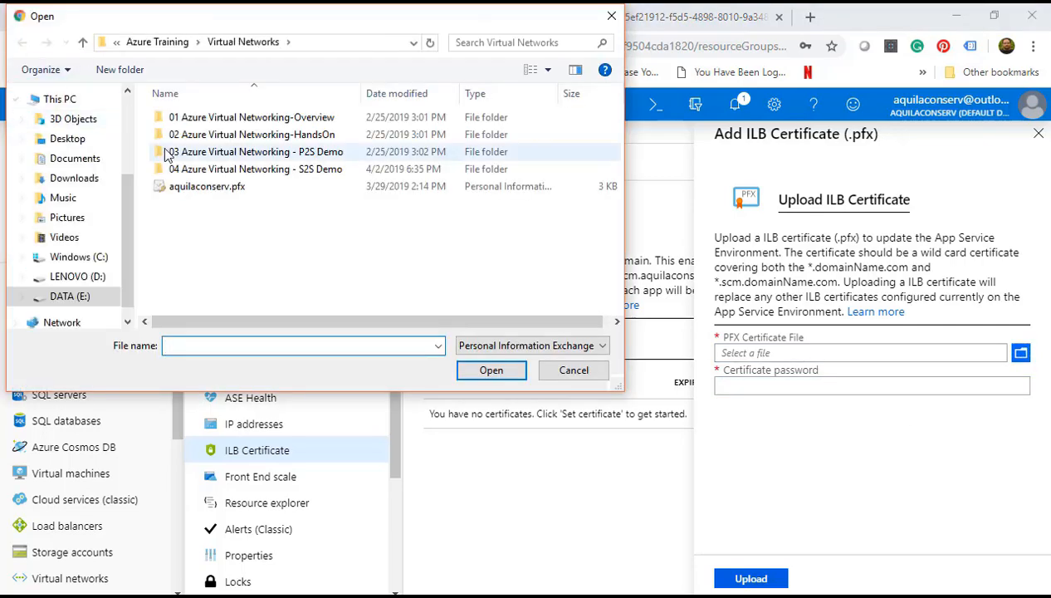
click(207, 185)
click(491, 370)
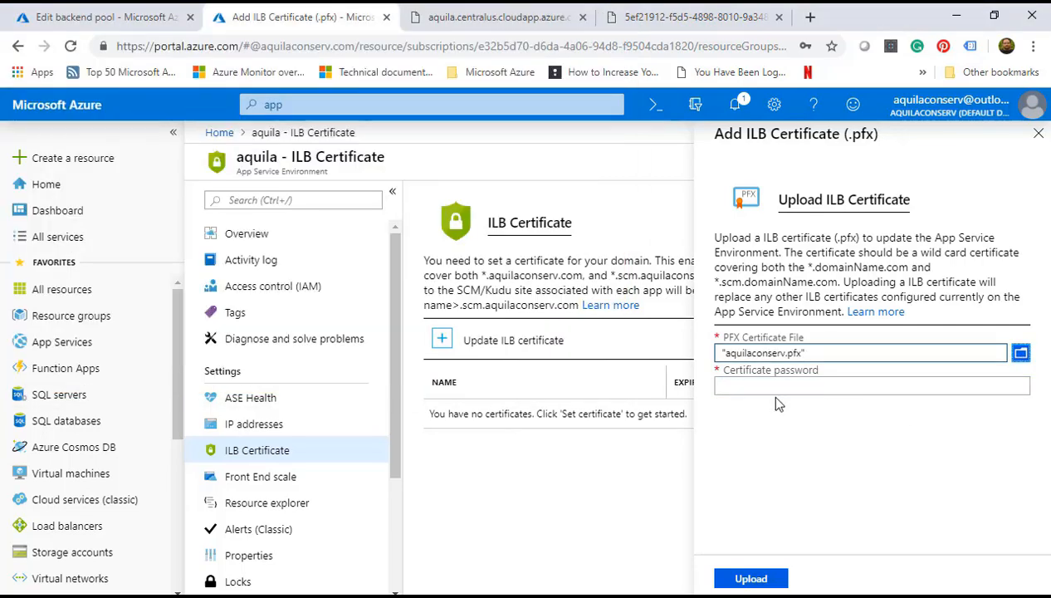
click(798, 385)
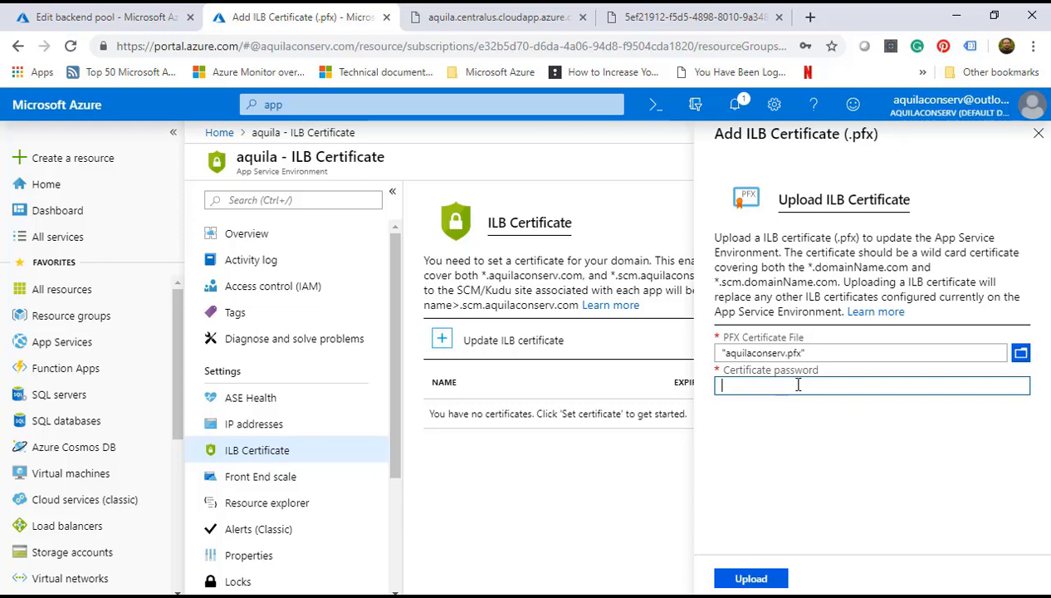
text(•••••••••)
click(748, 575)
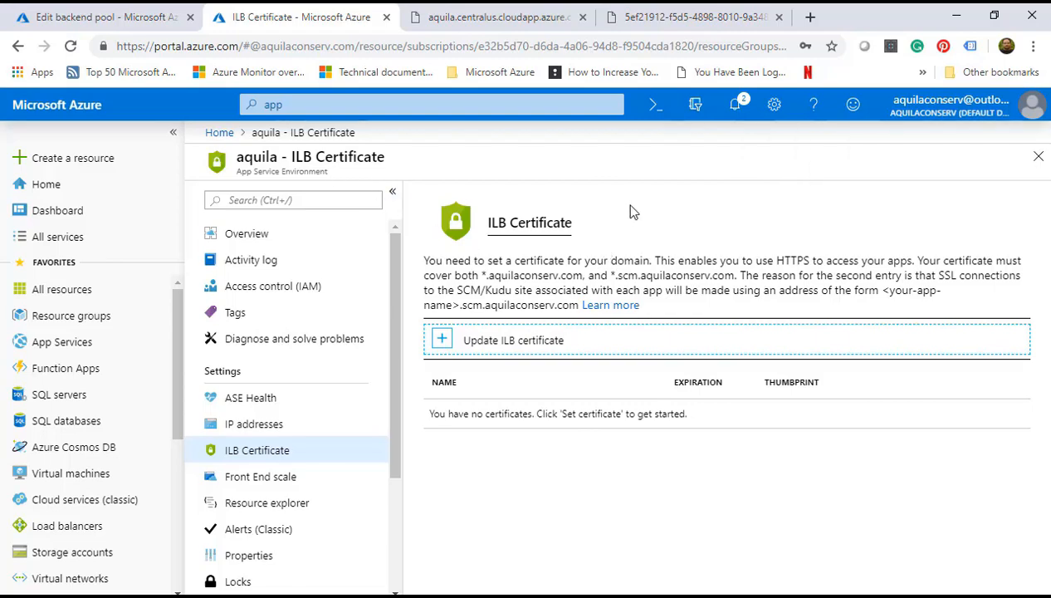
Step: Check the ILB certificate's name, expiration and thumbprint, and the scale operation status in the App Service Environment overview
click(261, 236)
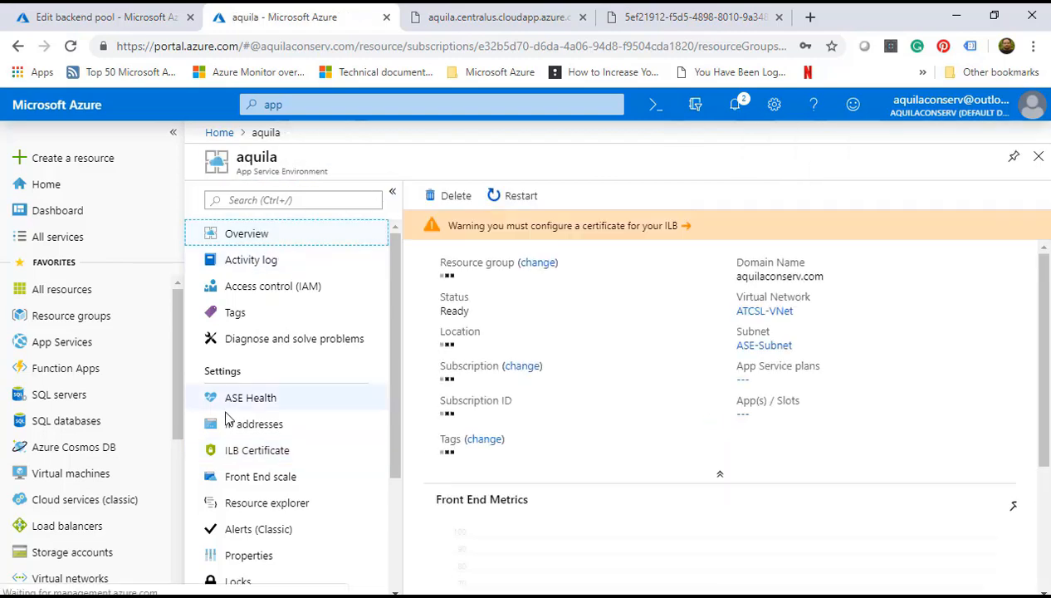
click(250, 459)
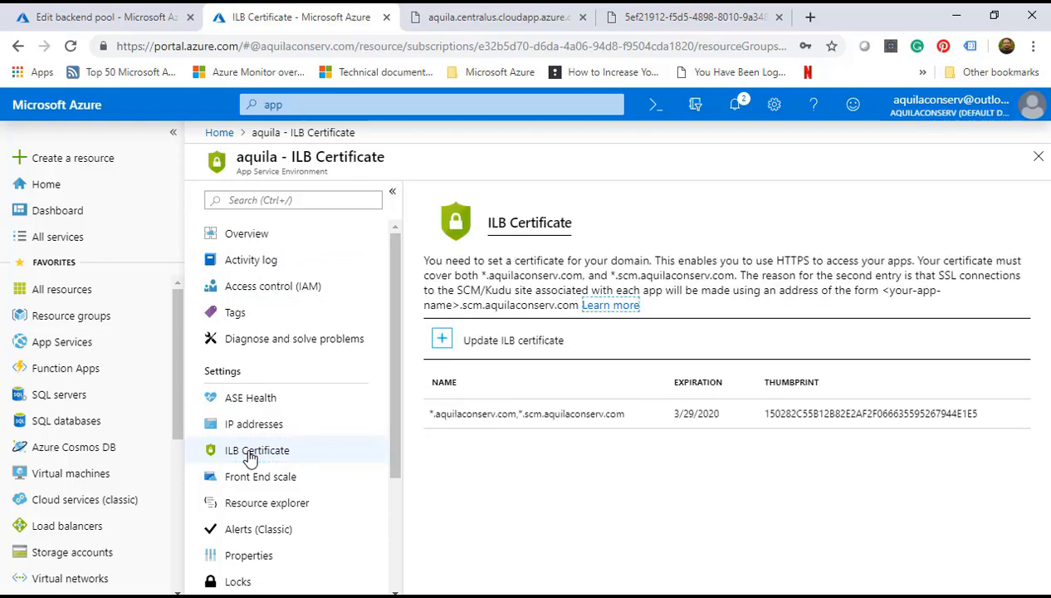
drag(430, 413, 1024, 424)
click(838, 508)
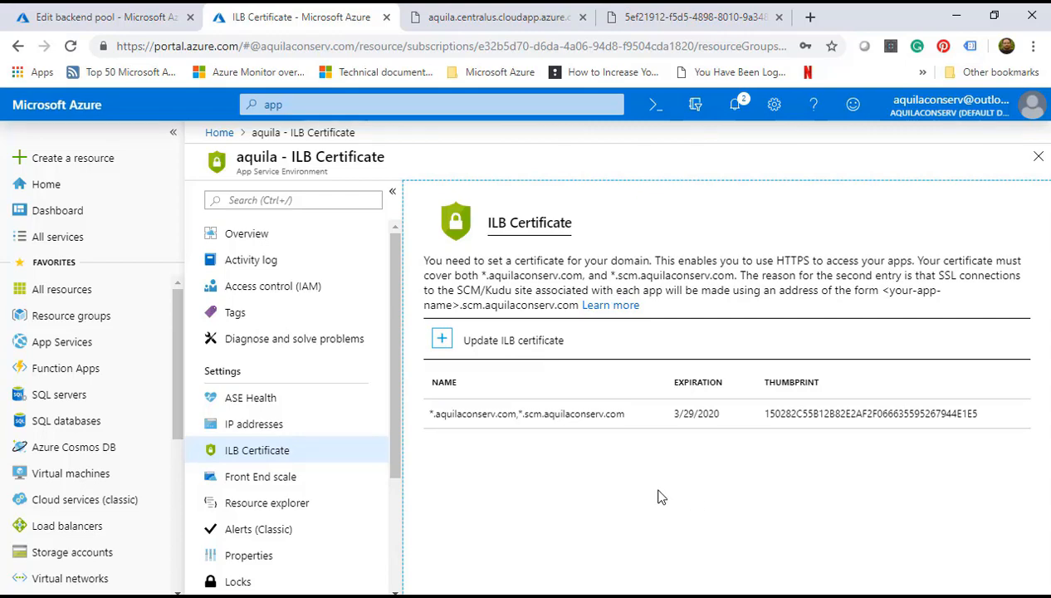
click(263, 237)
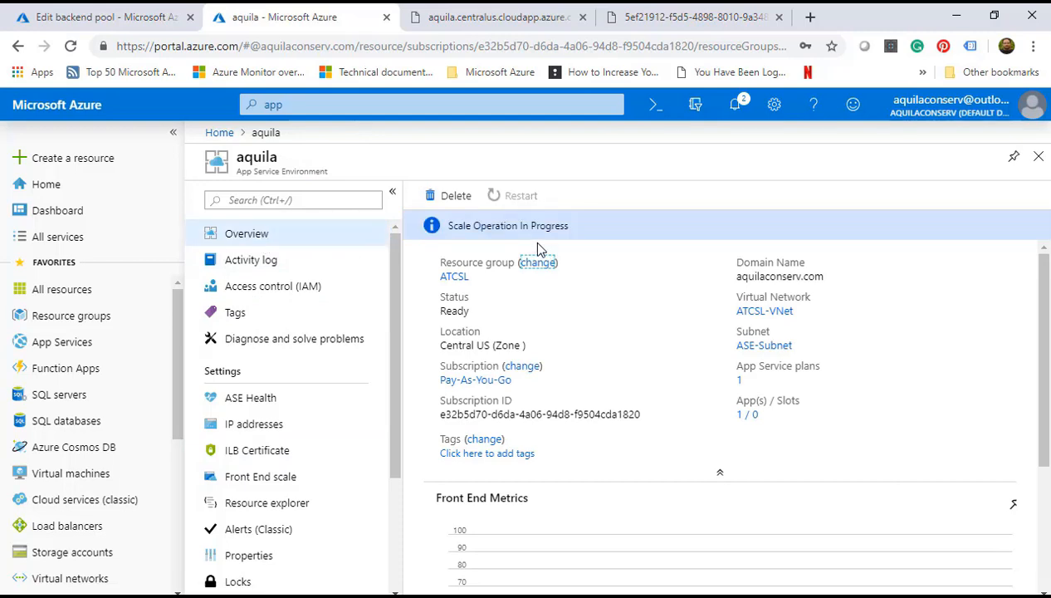
drag(448, 225, 573, 241)
click(258, 450)
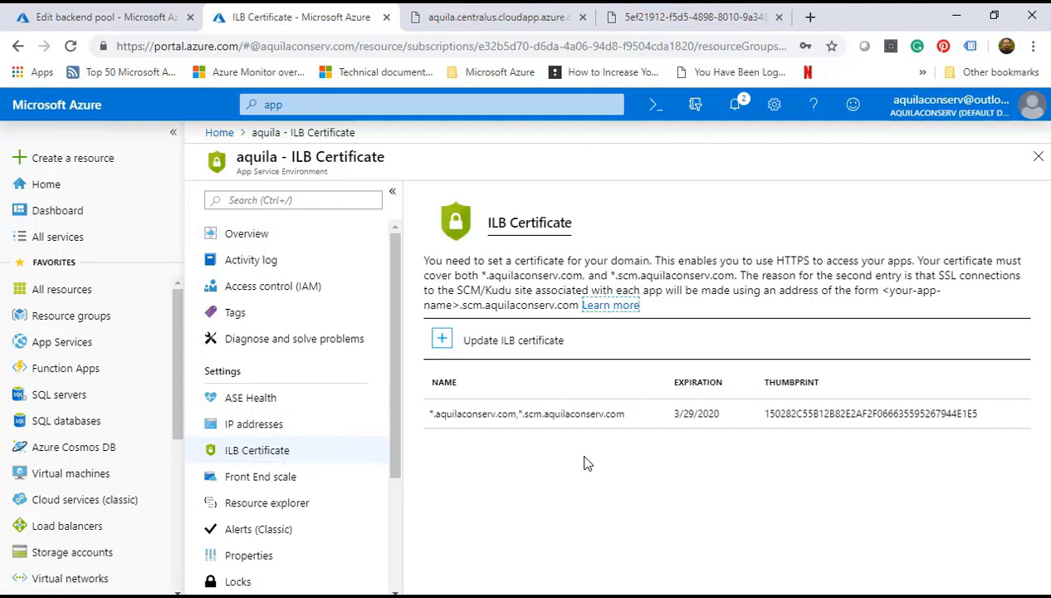
click(249, 236)
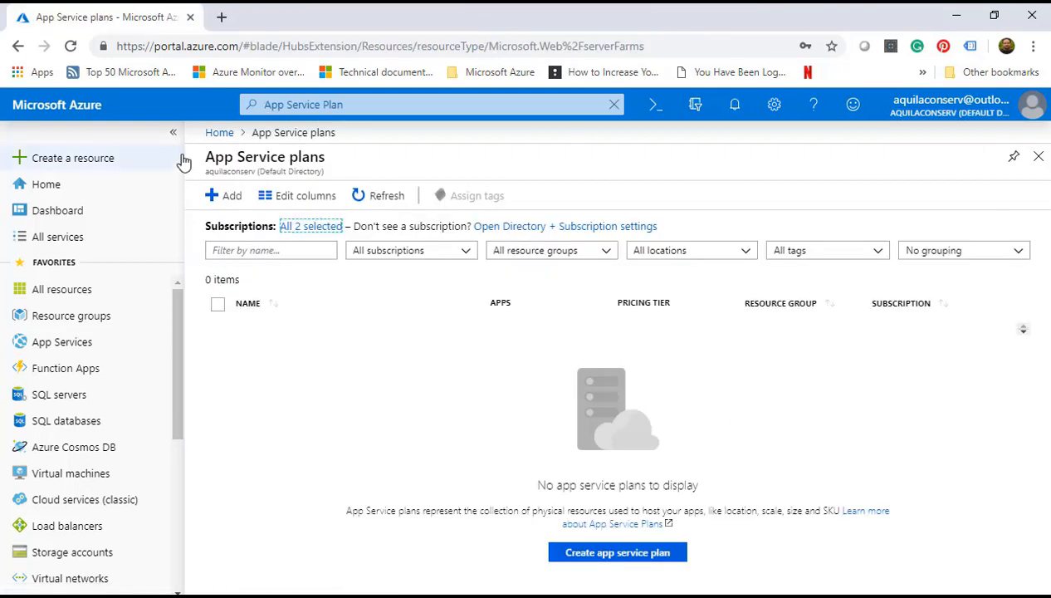
Step: Start a new App Service plan ATCSLASP in the existing resource group ATCSL, keeping the location AQUILA(Central US)
click(231, 196)
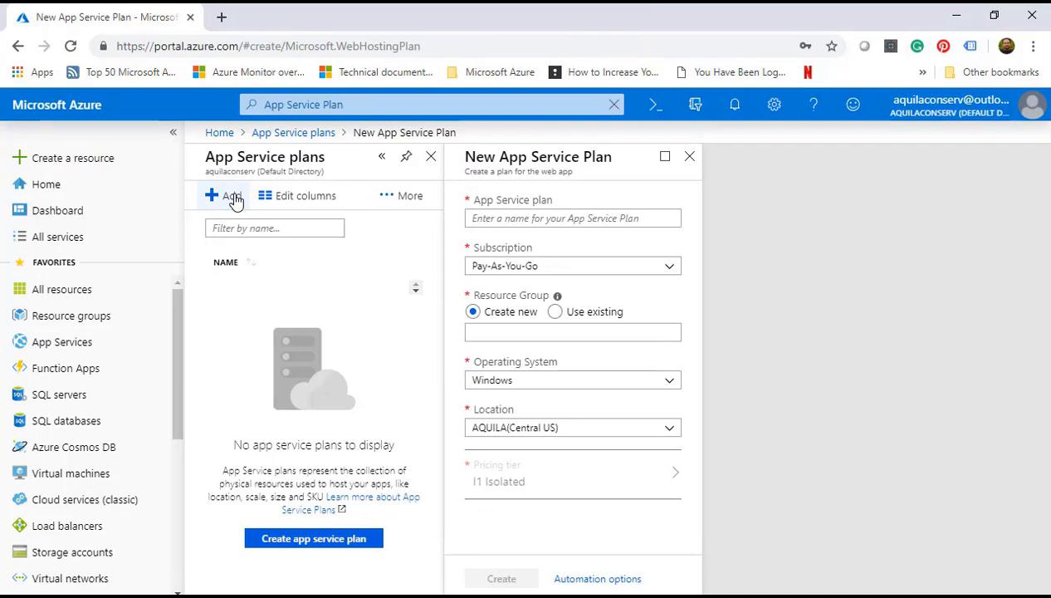
click(492, 219)
text(ATCSLASP)
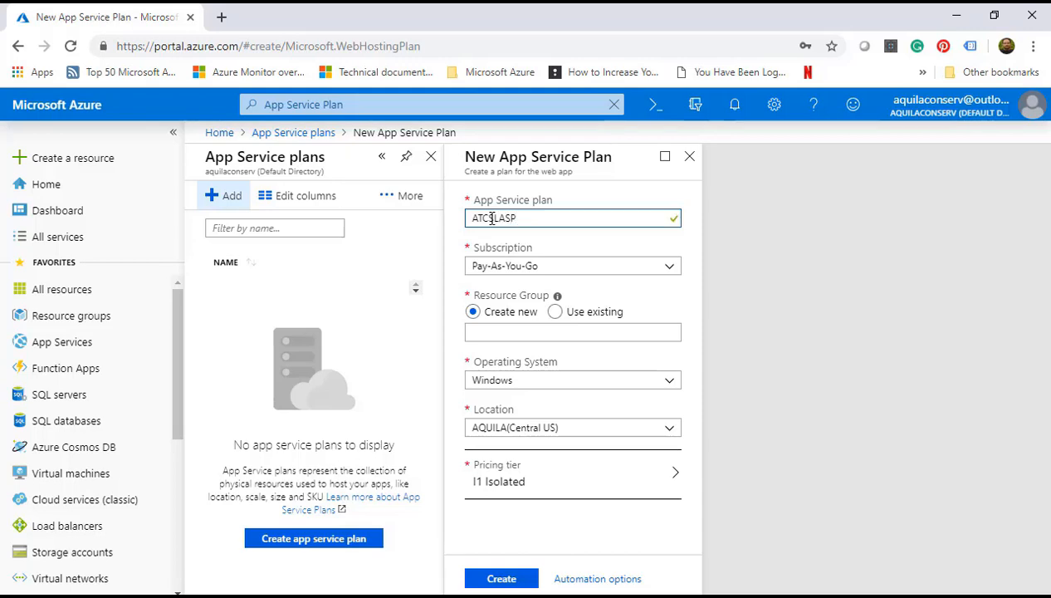
click(554, 311)
click(657, 333)
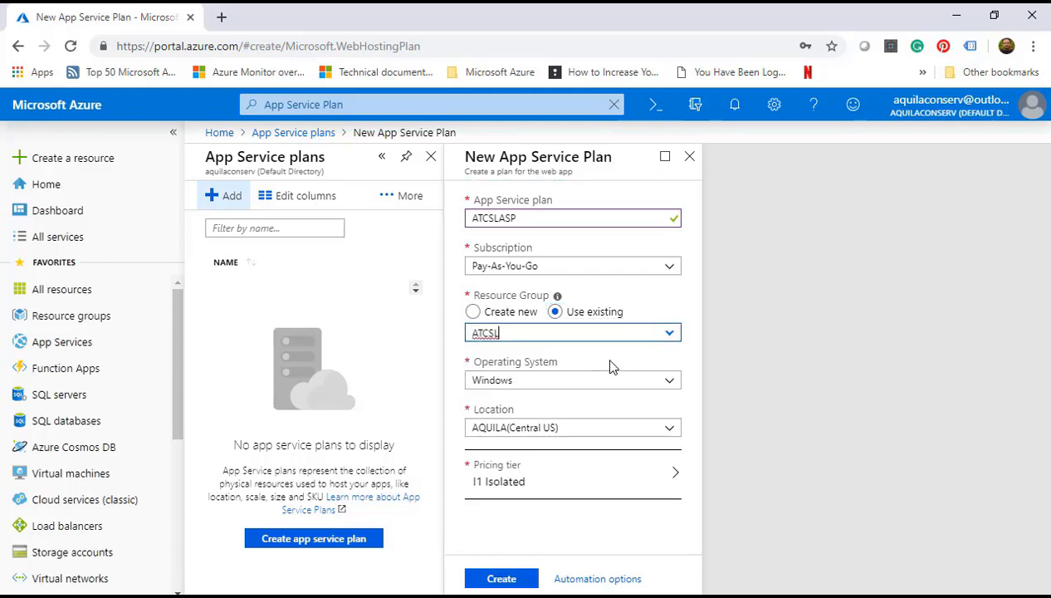
click(602, 355)
click(670, 433)
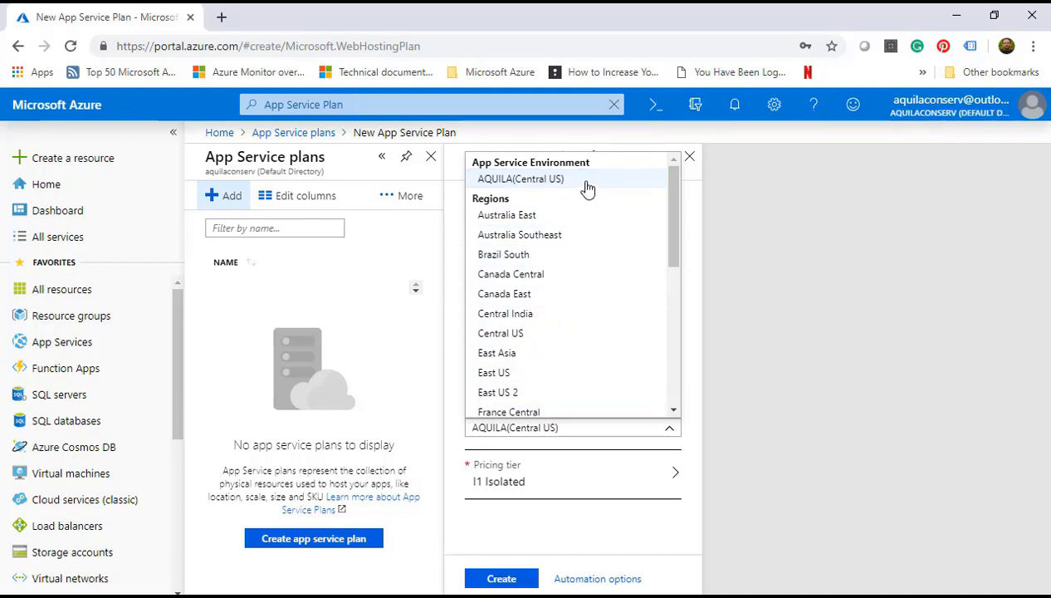
click(734, 267)
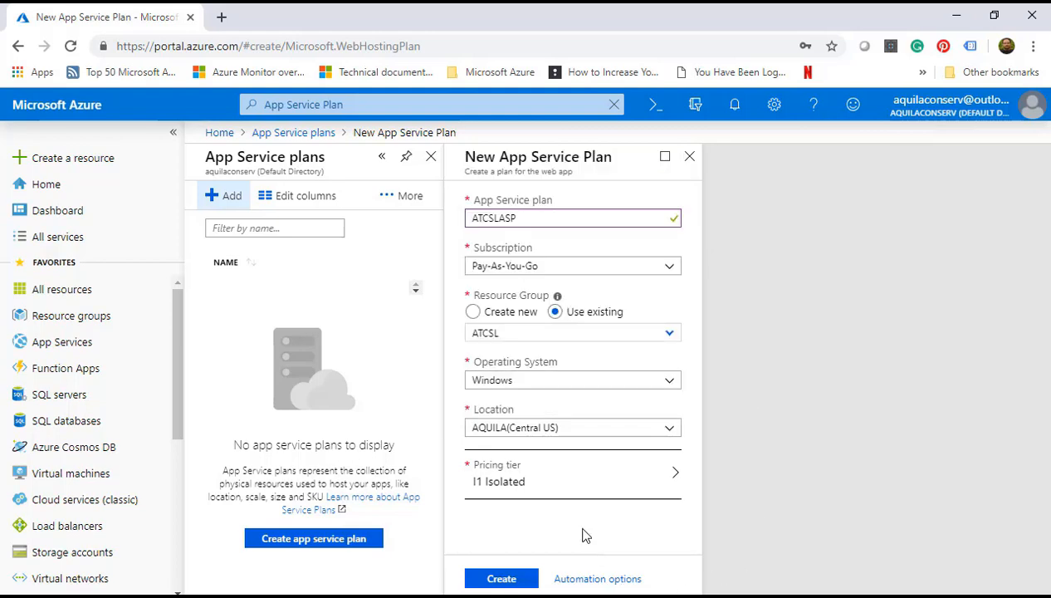
Step: Review the Dev / Test, Production and Isolated pricing tiers, keep I1 Isolated, and create the App Service plan, refreshing the plan list
click(513, 493)
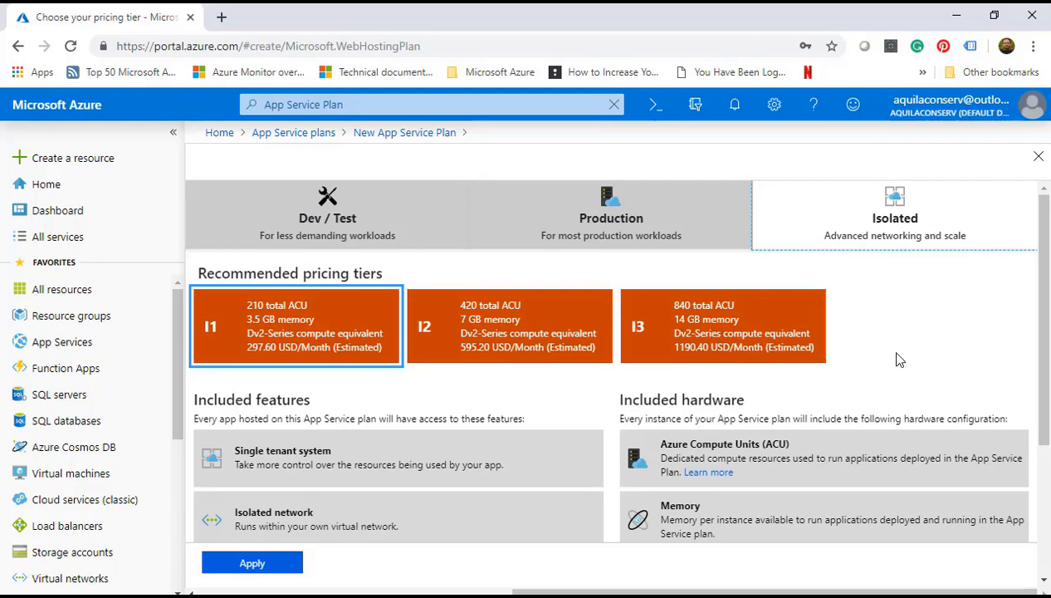
click(332, 226)
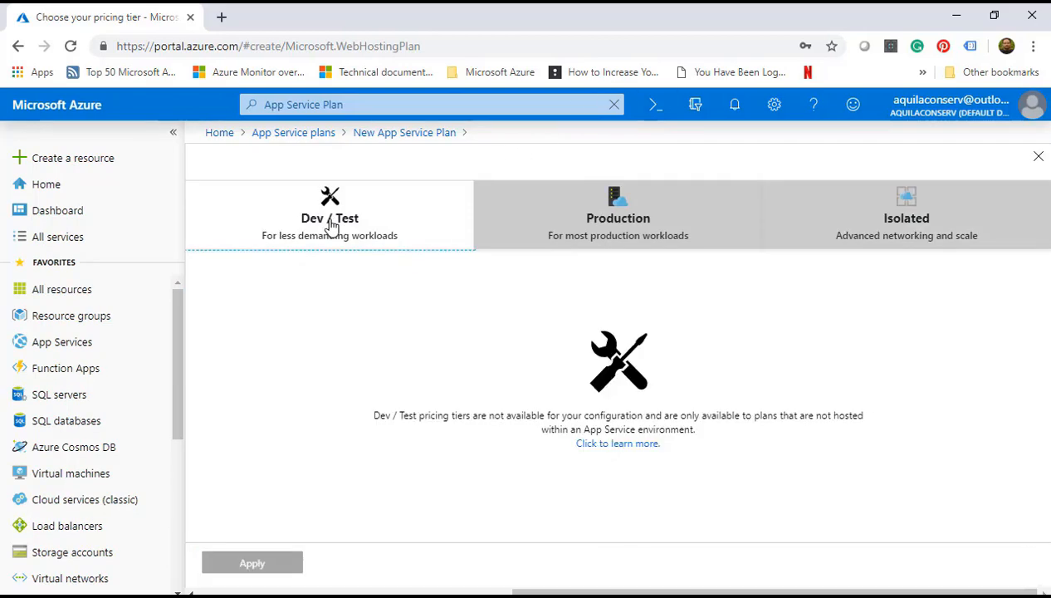
click(619, 220)
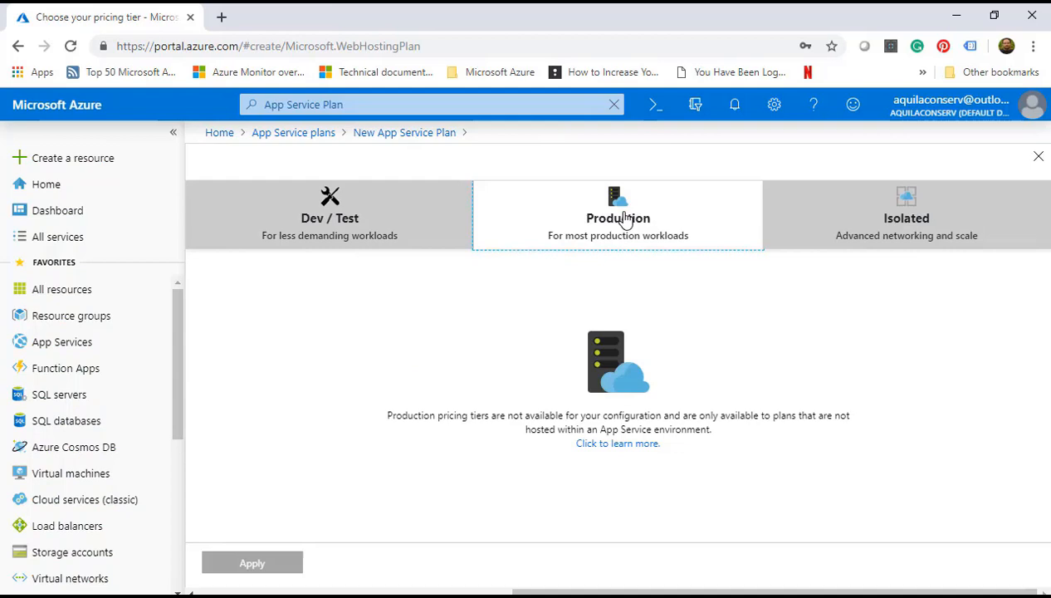
click(908, 210)
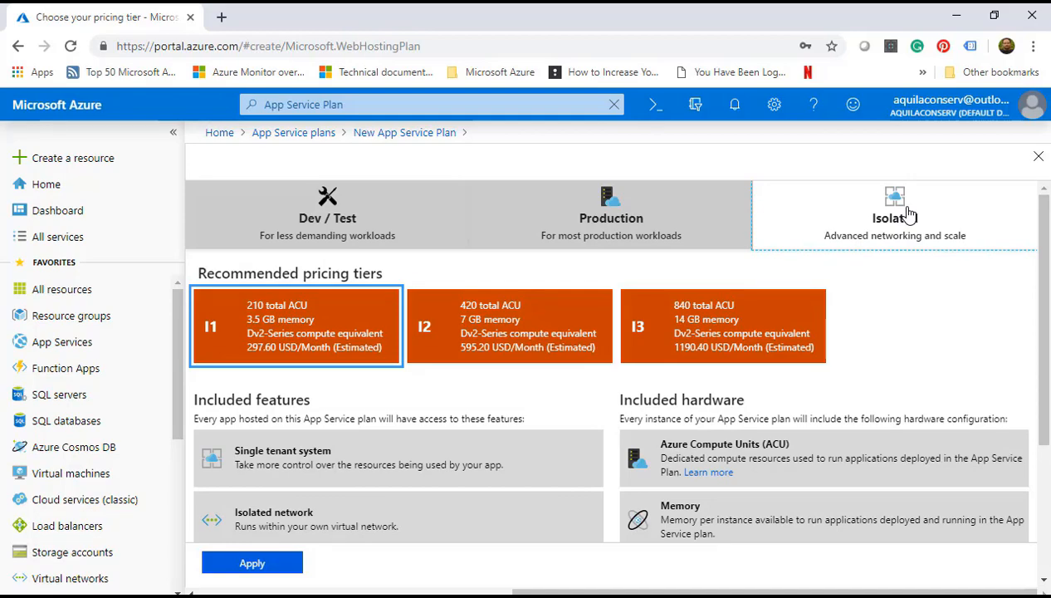
click(1038, 156)
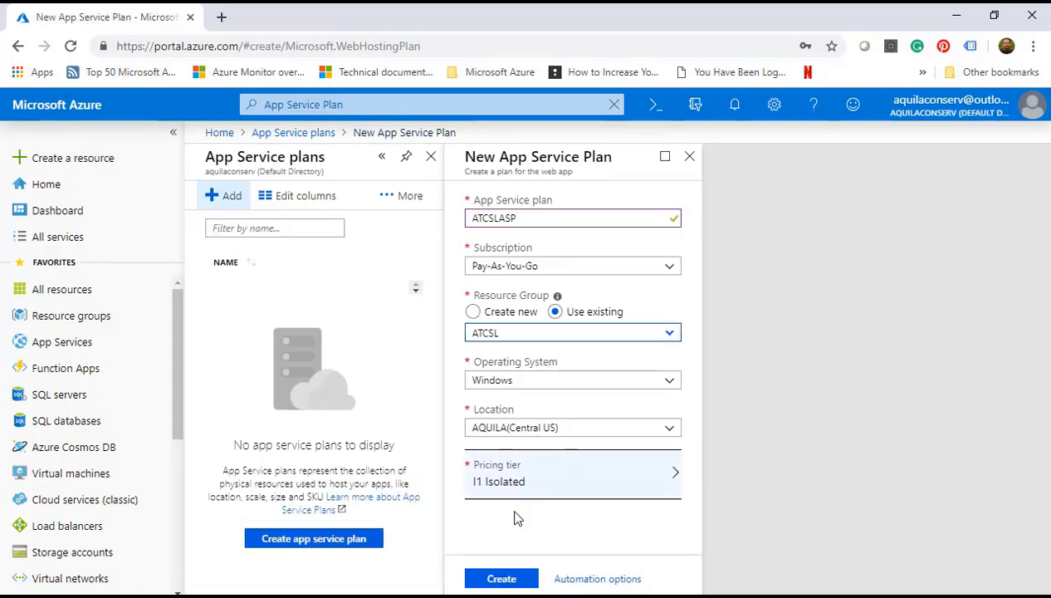
click(501, 579)
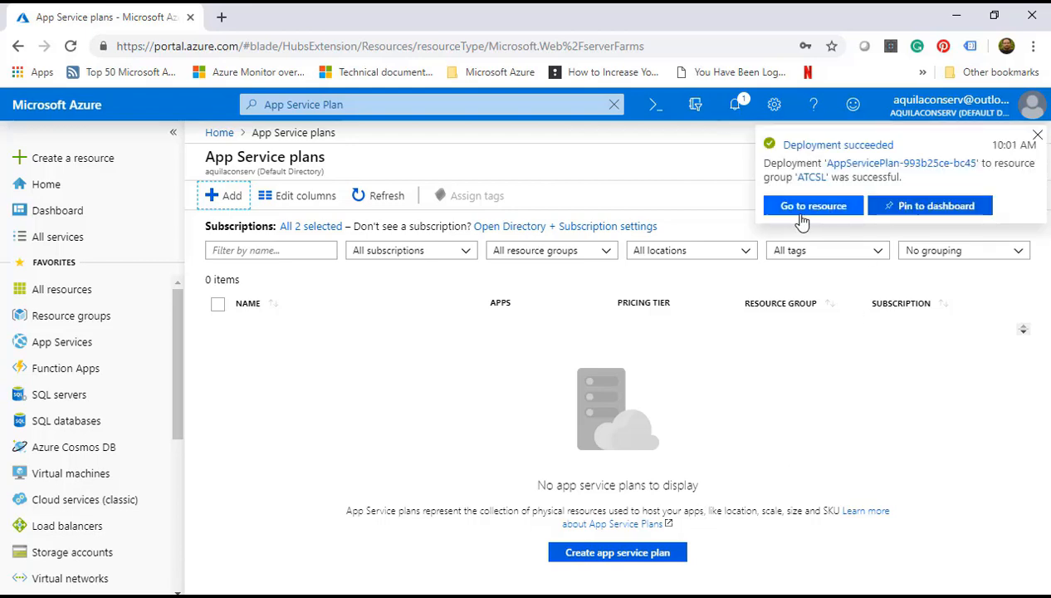
click(378, 196)
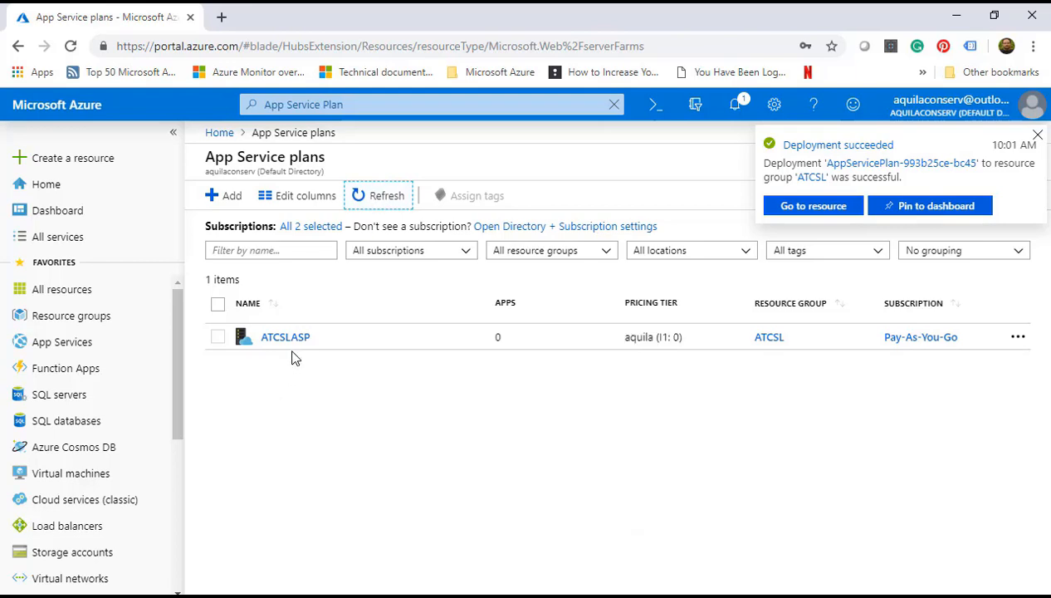
Step: Start a new web app named prod and assign it to the App Service plan ATCSLASP in aquila
click(78, 343)
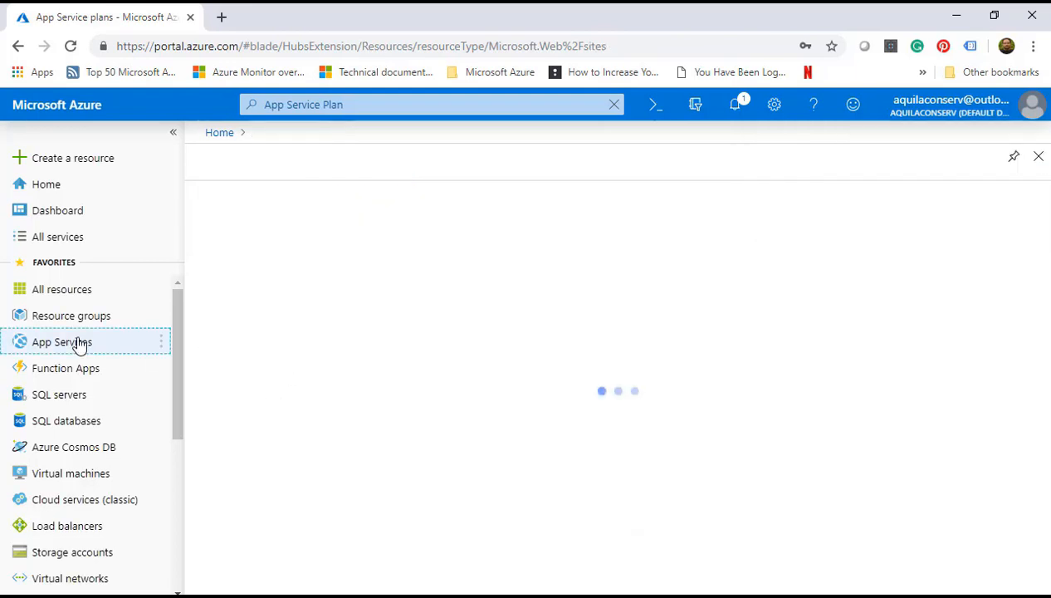
click(237, 206)
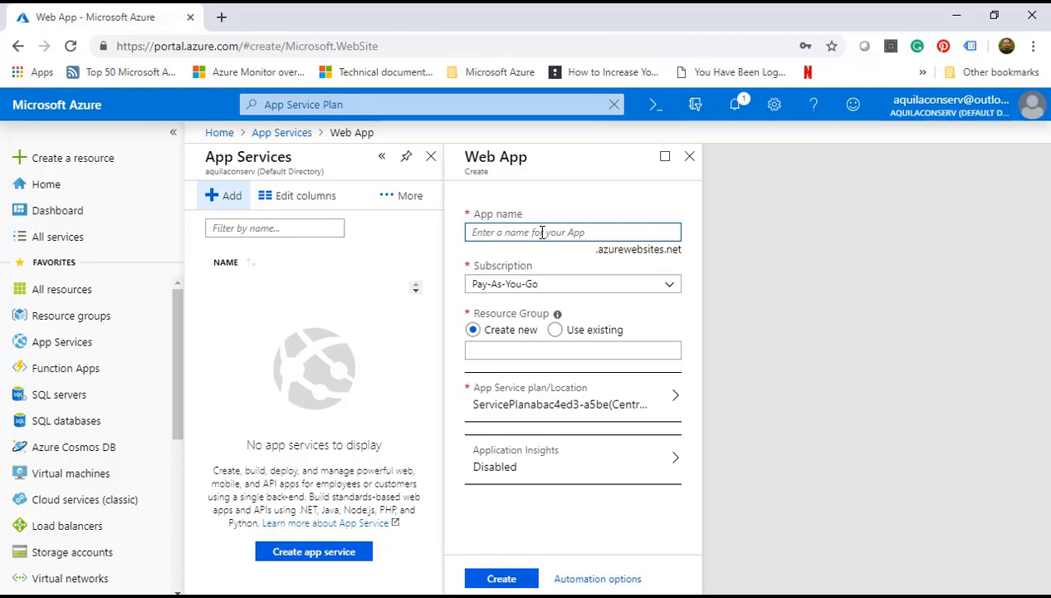
text(prod)
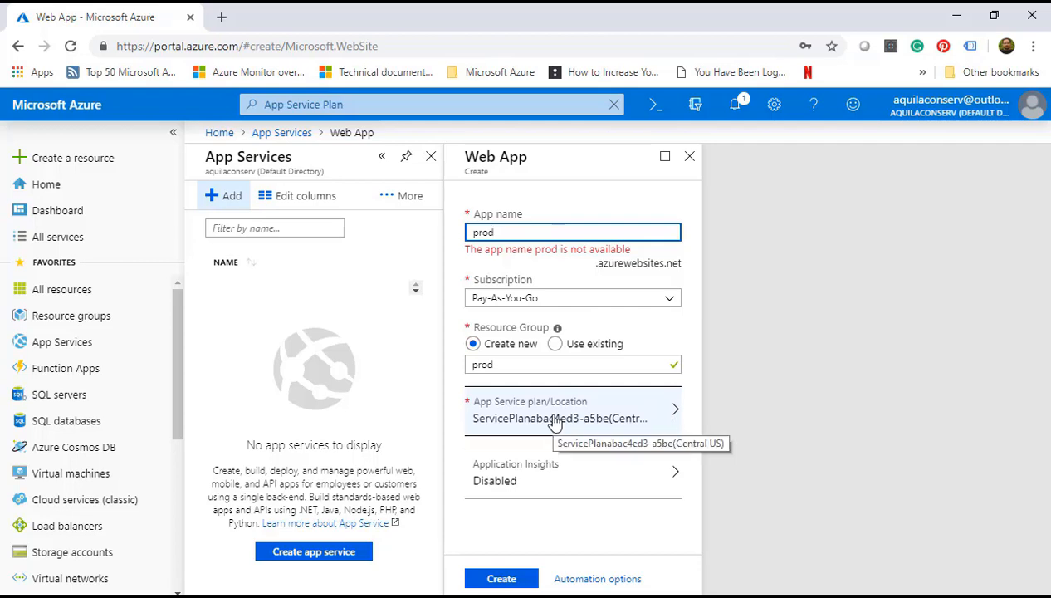
drag(464, 249, 631, 250)
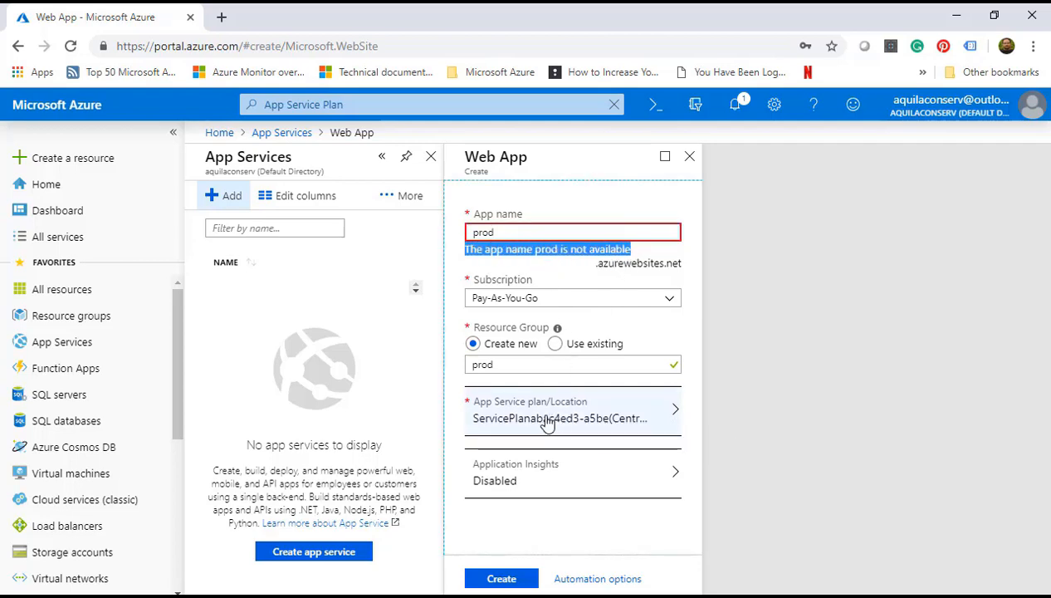
click(592, 416)
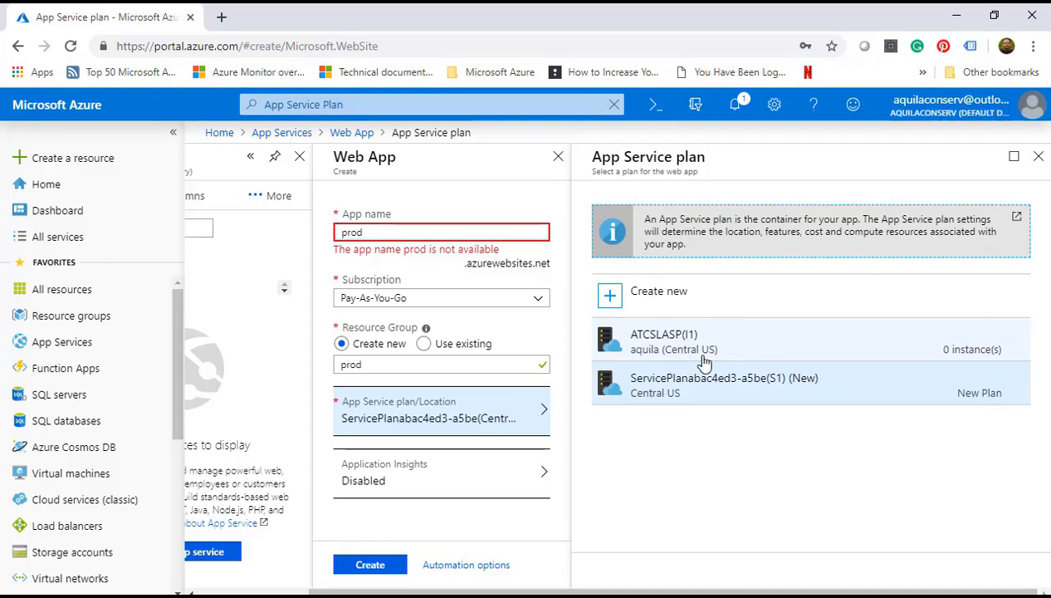
click(785, 342)
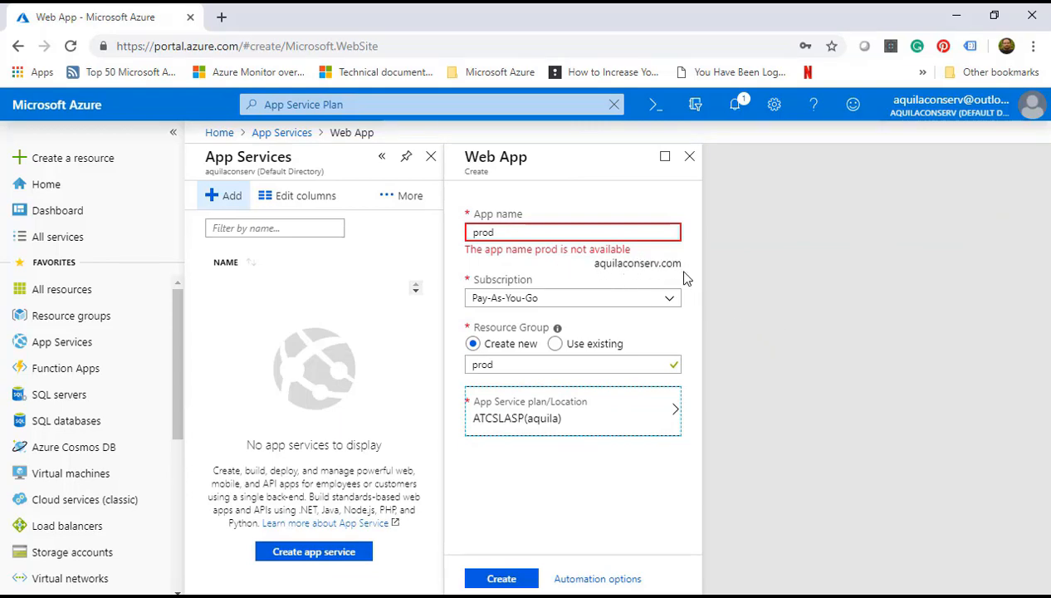
Step: Change the web app's name to prodnew
click(542, 229)
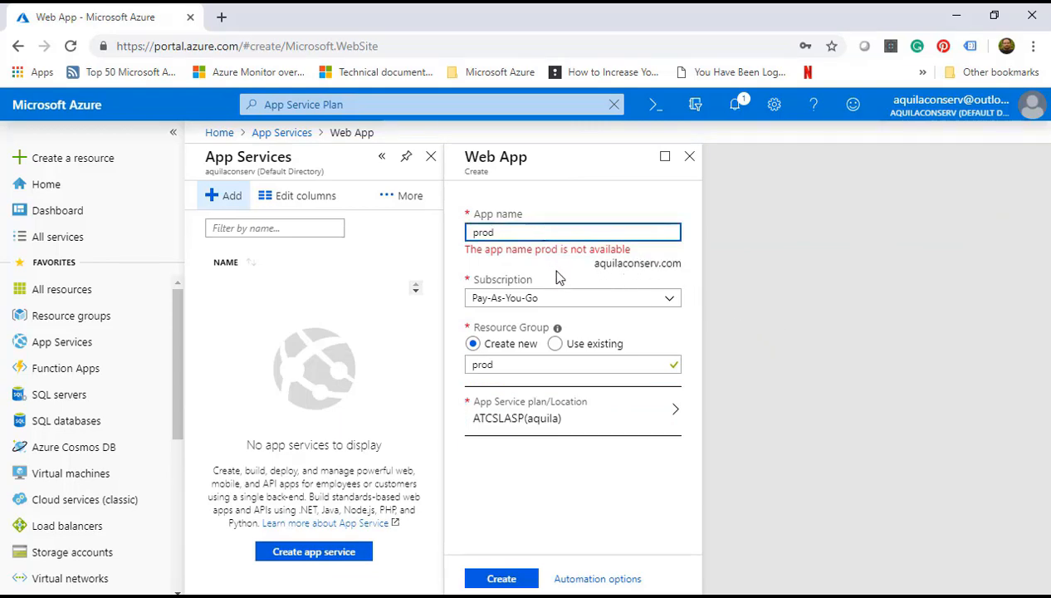
click(691, 332)
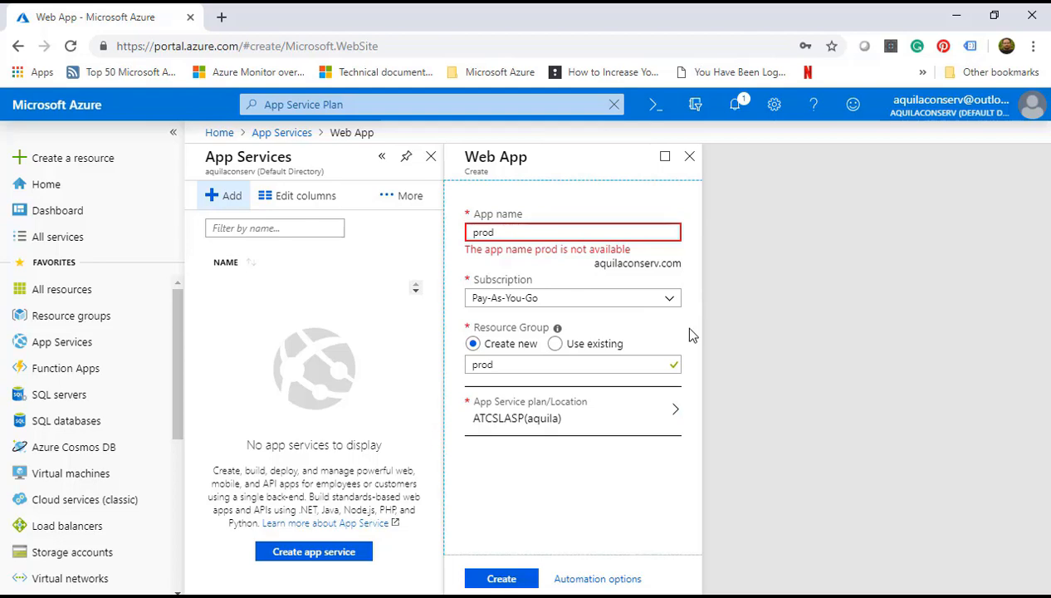
click(514, 235)
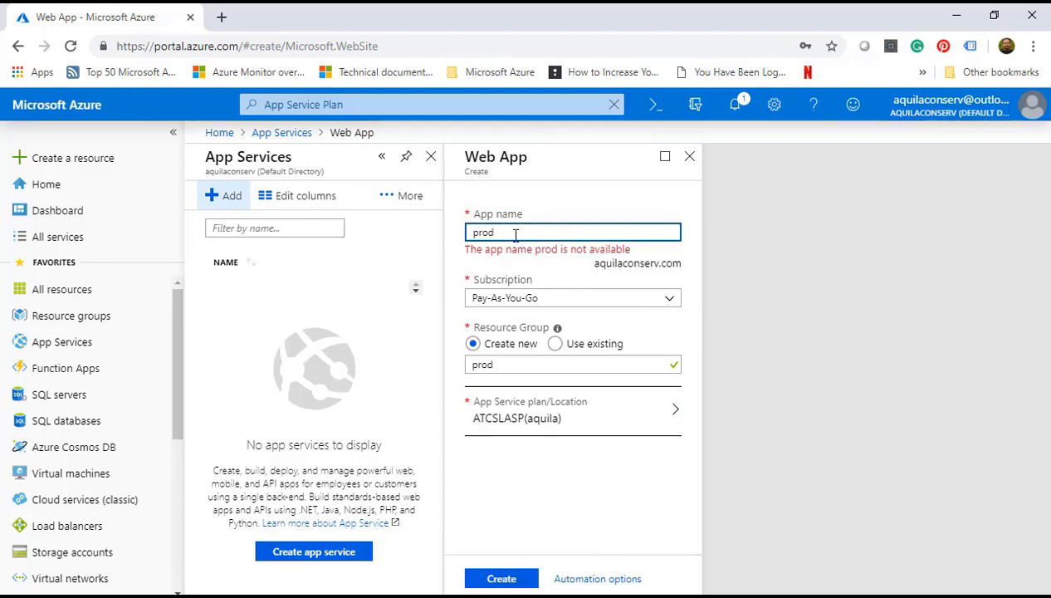
text(new)
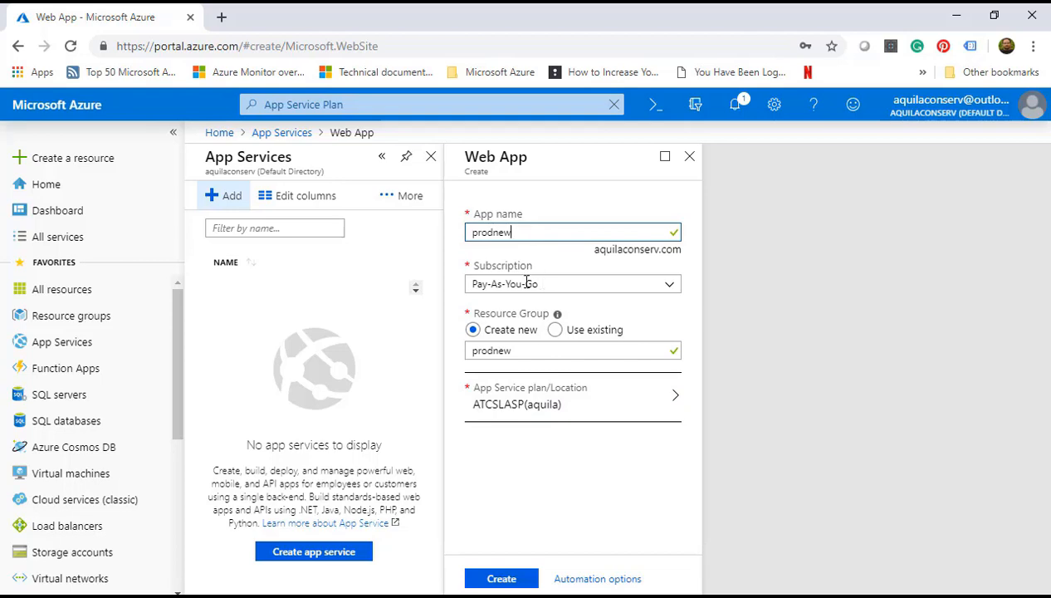
Step: Place the web app in the existing resource group ATCSL and create it
click(557, 330)
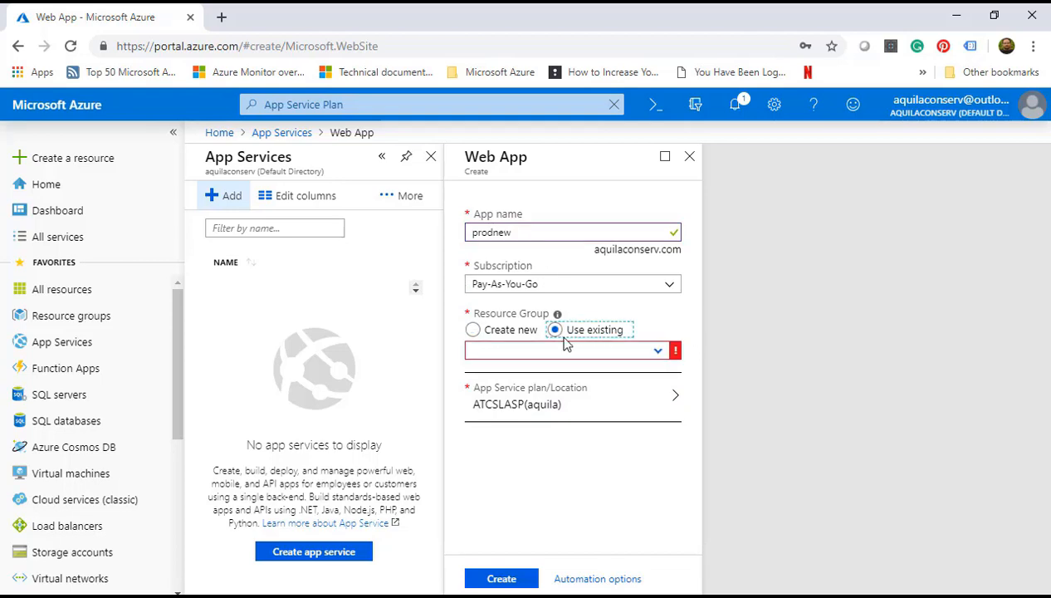
click(655, 353)
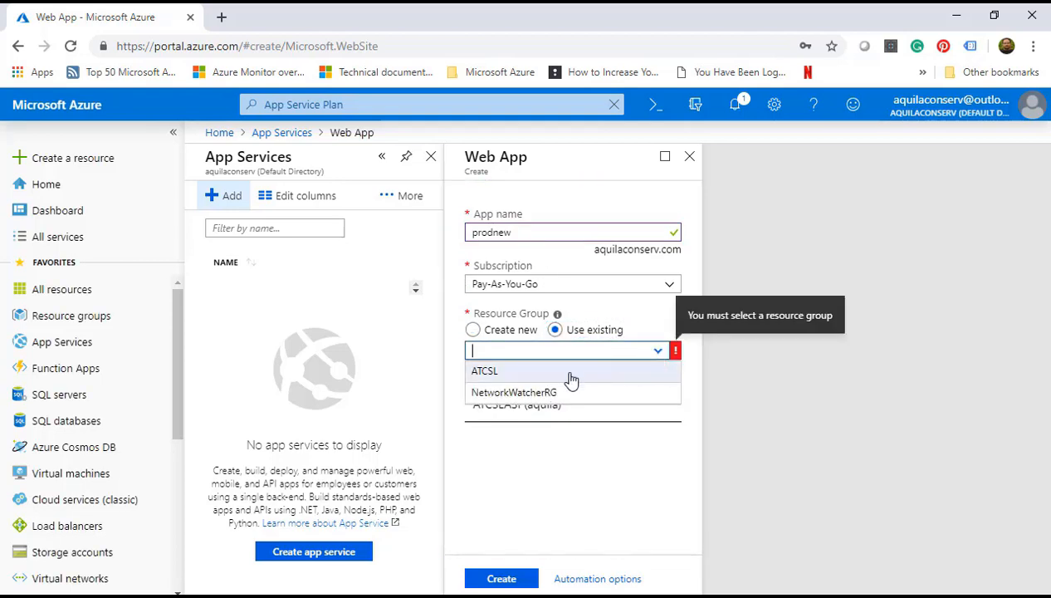
click(569, 373)
click(502, 579)
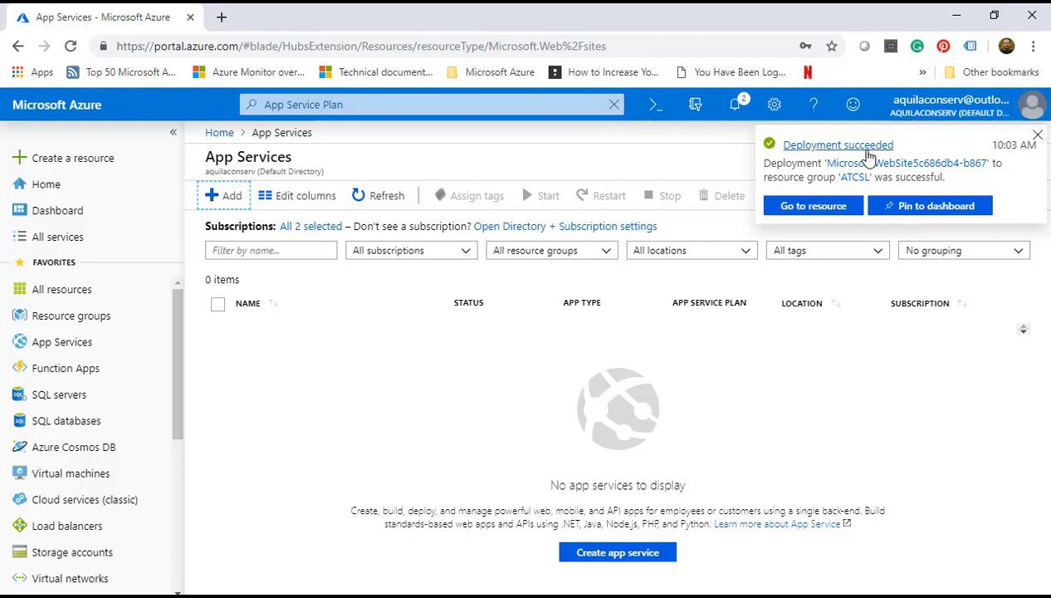
click(811, 206)
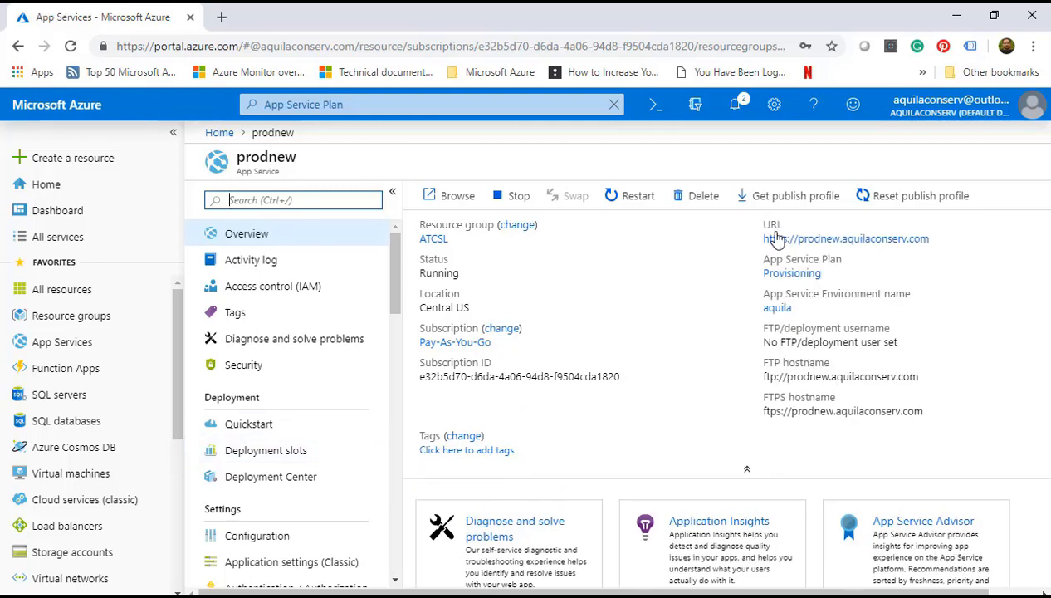
click(759, 247)
triple_click(759, 248)
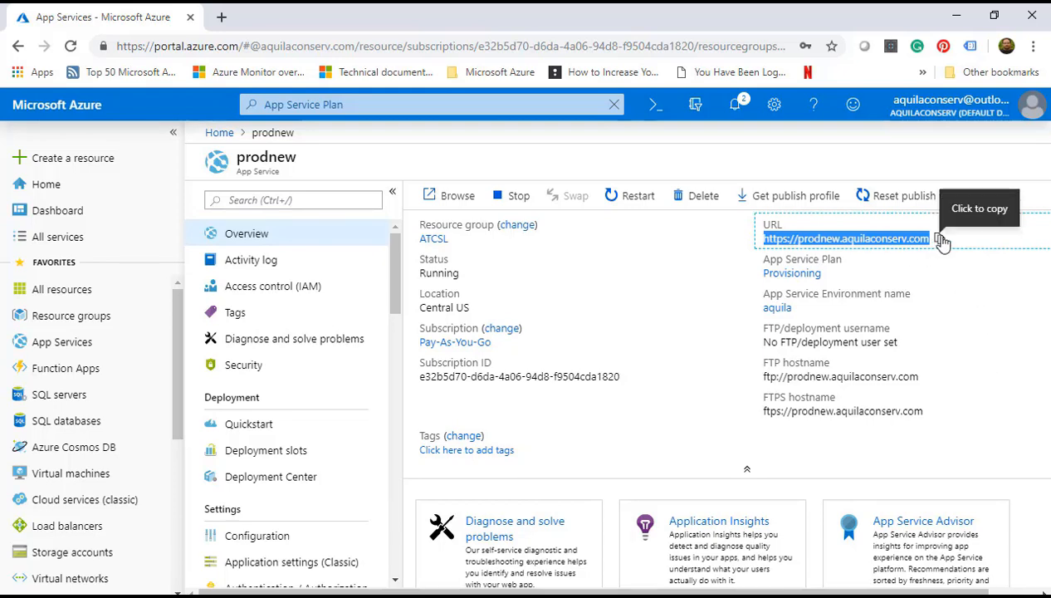
click(941, 240)
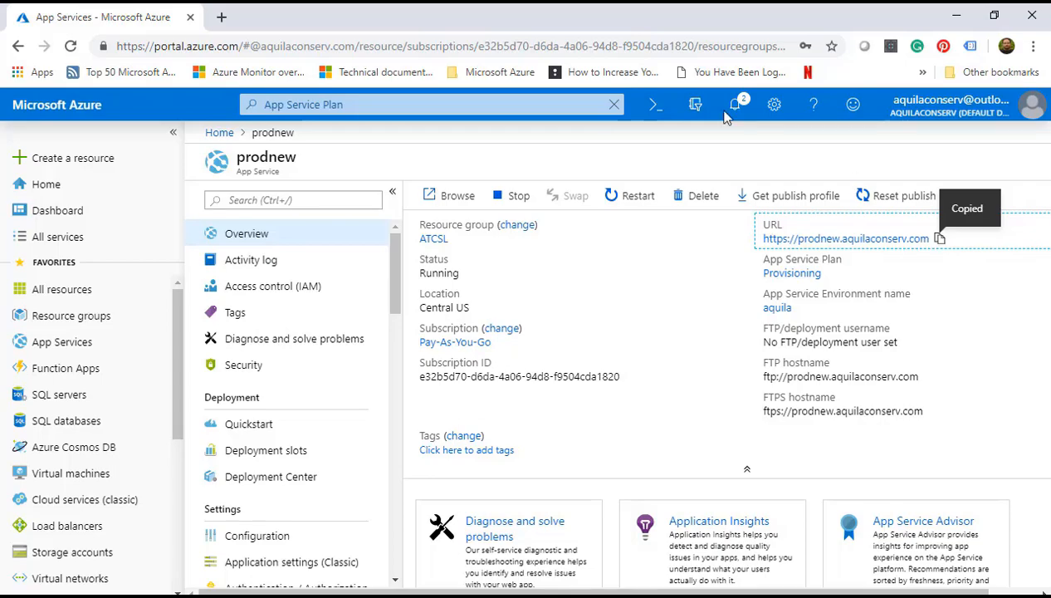
click(221, 17)
right_click(236, 45)
click(286, 155)
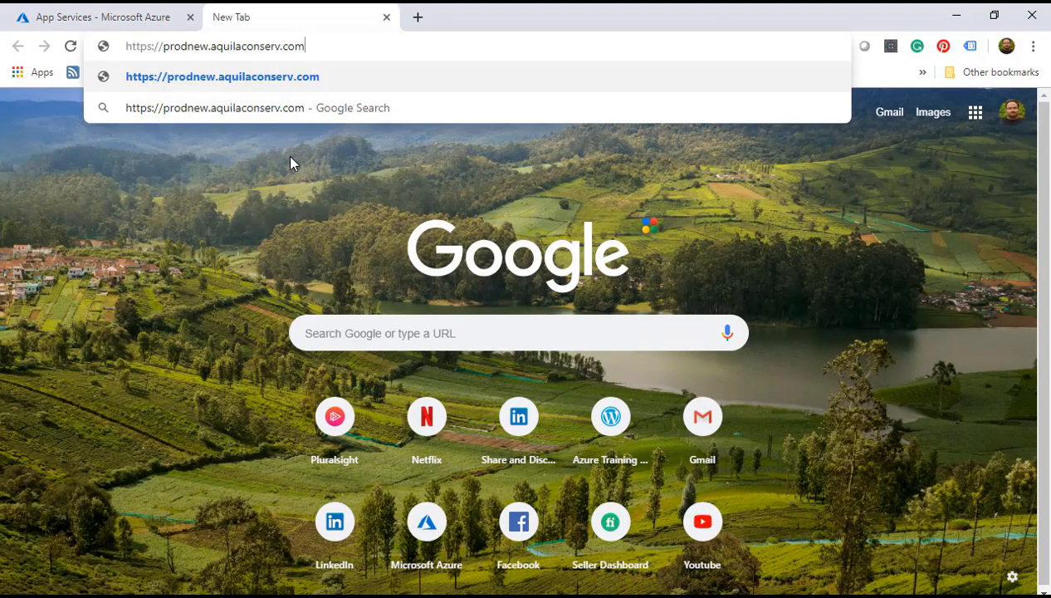
key(Return)
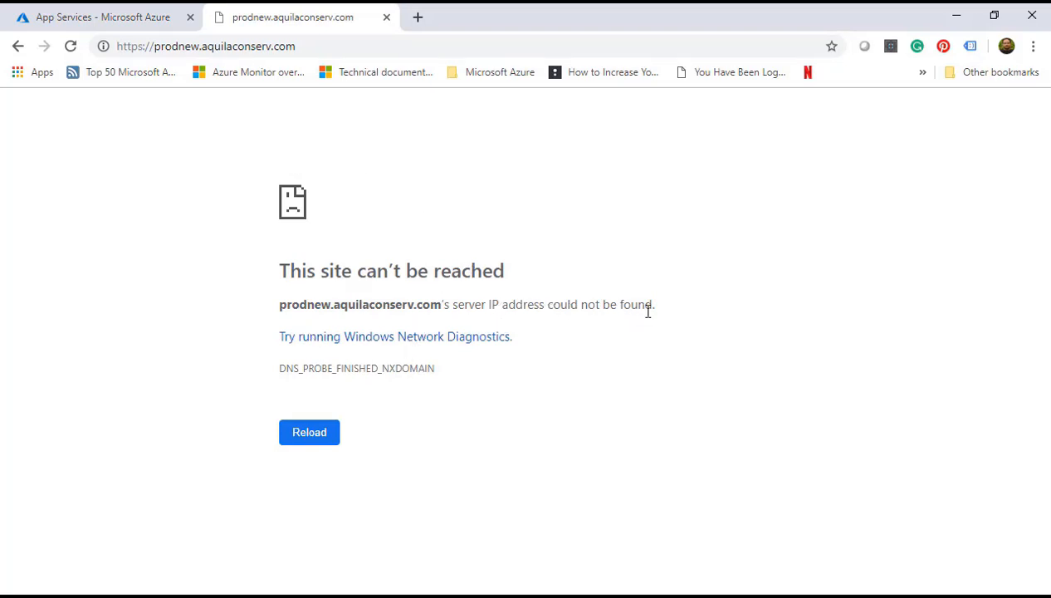
Step: Return to the Azure portal, copy the private IP address of virtual machine VM01 and download its RDP file
click(88, 18)
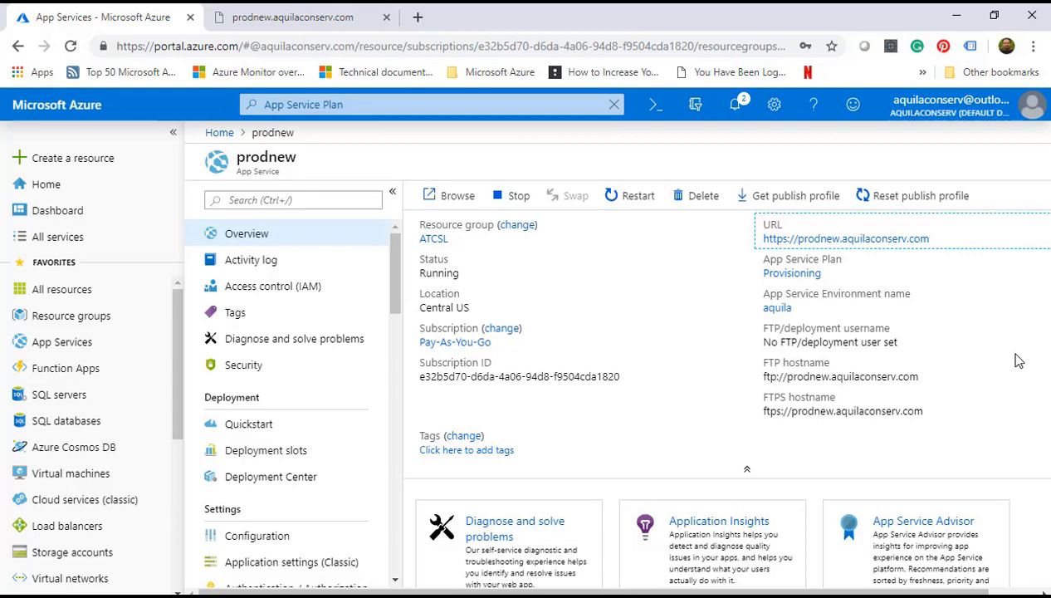
scroll(1013, 365, down, 3)
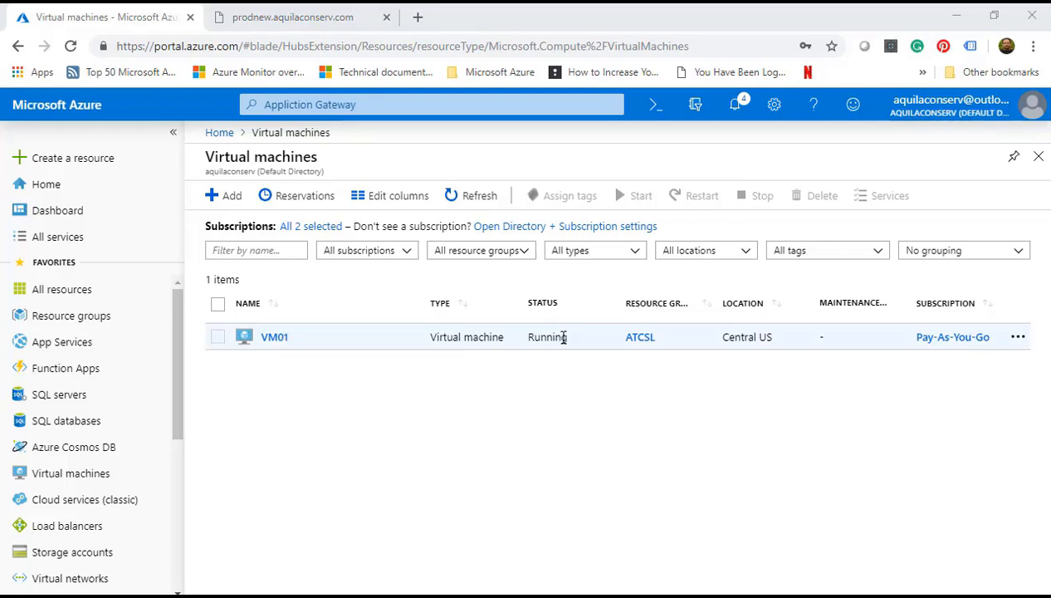
click(275, 337)
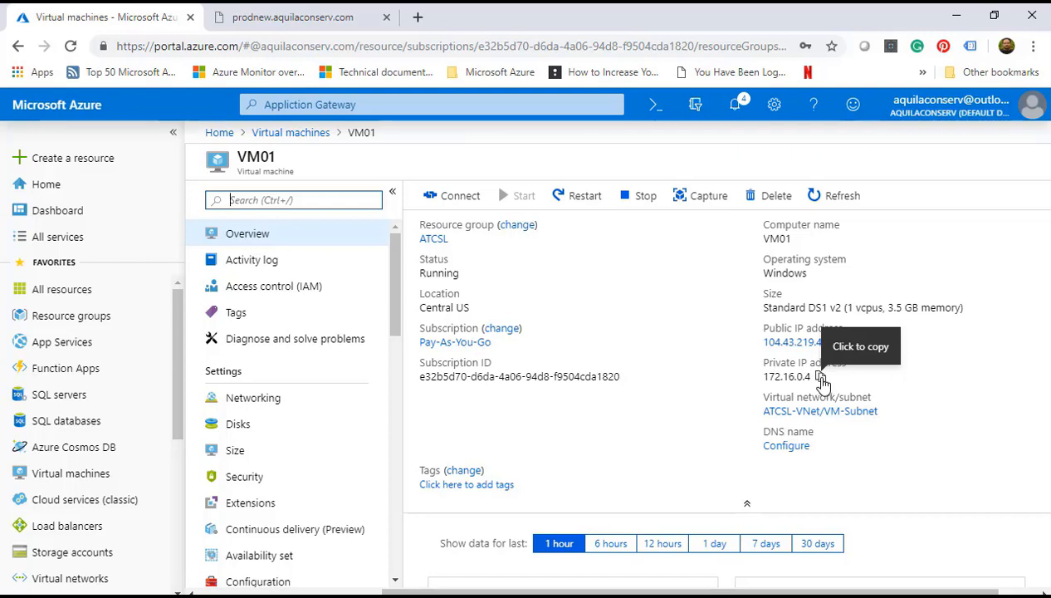
click(821, 379)
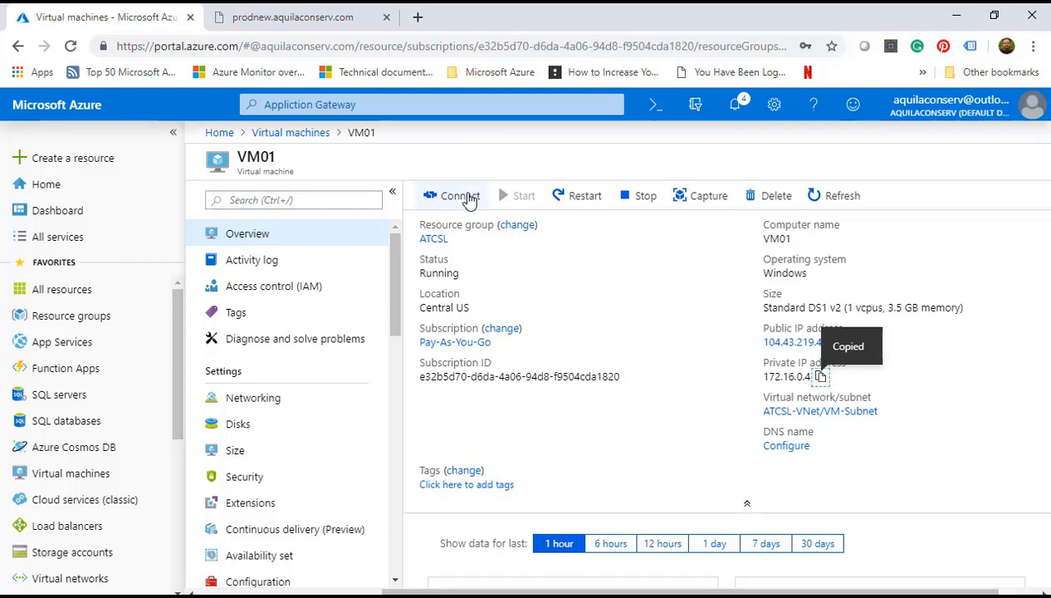
click(452, 196)
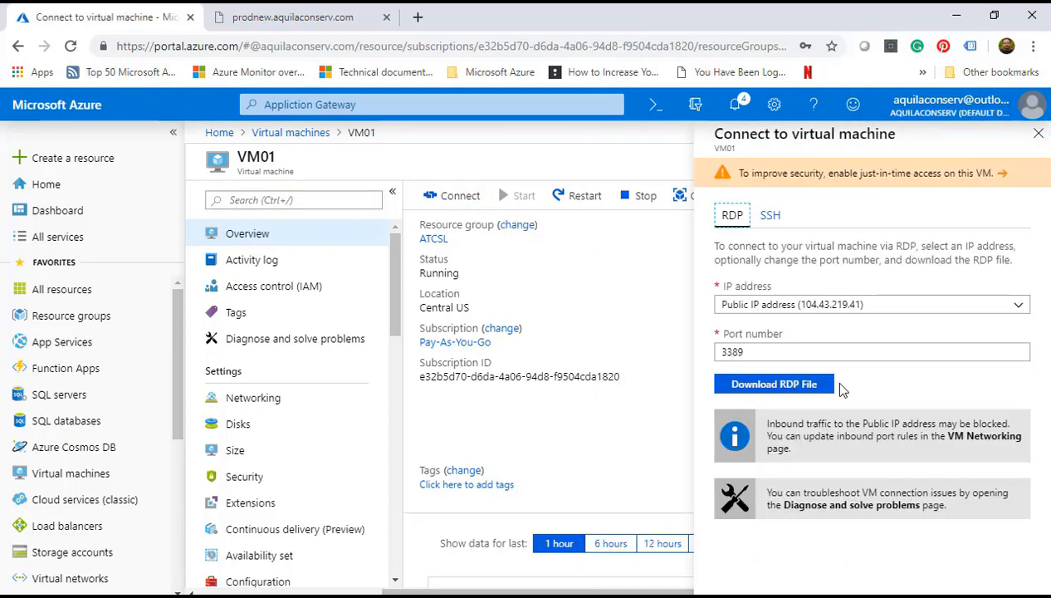
click(794, 386)
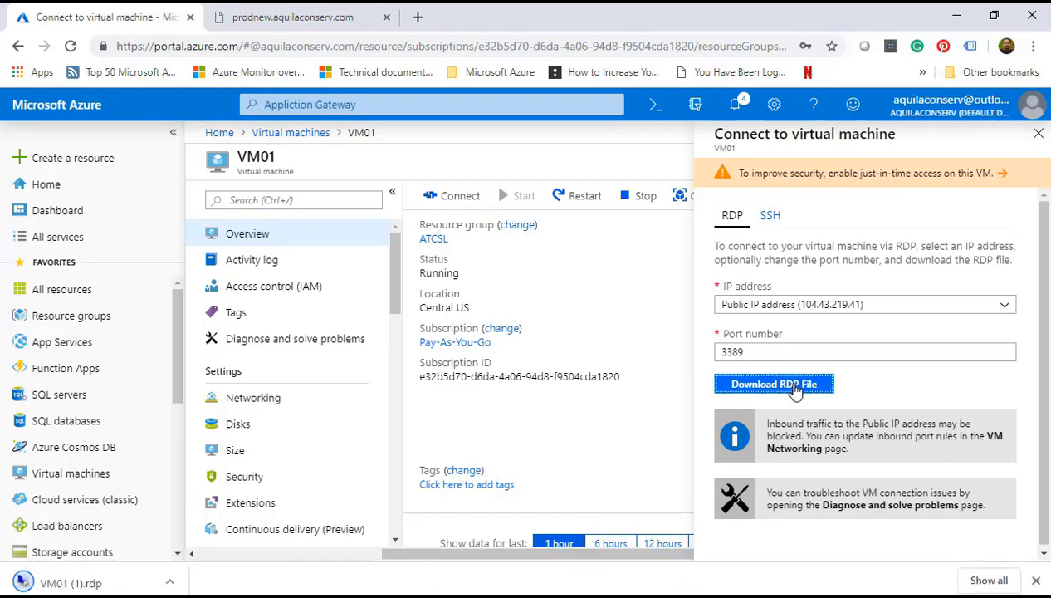
Step: Open the DNS servers settings of the virtual network ATCSL-VNet
scroll(85, 531, down, 1)
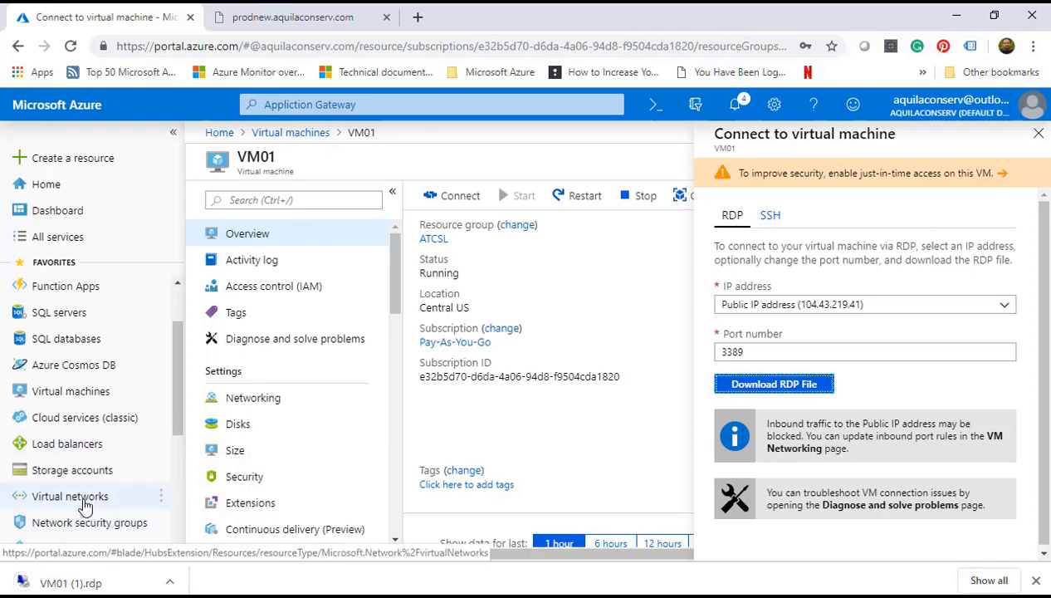
click(85, 499)
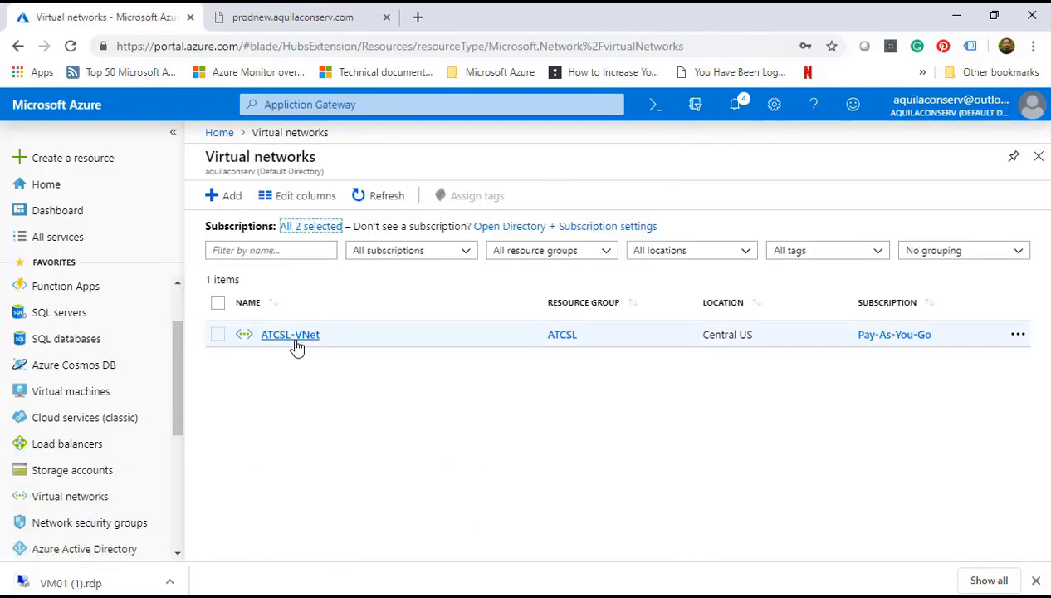
click(293, 339)
scroll(289, 440, down, 5)
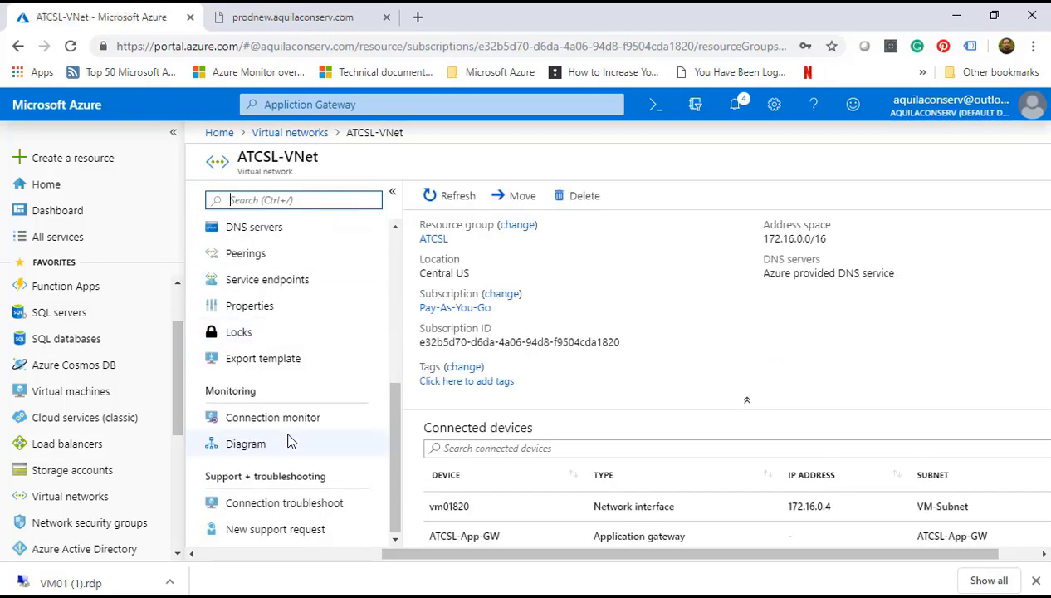
scroll(287, 378, up, 1)
click(265, 308)
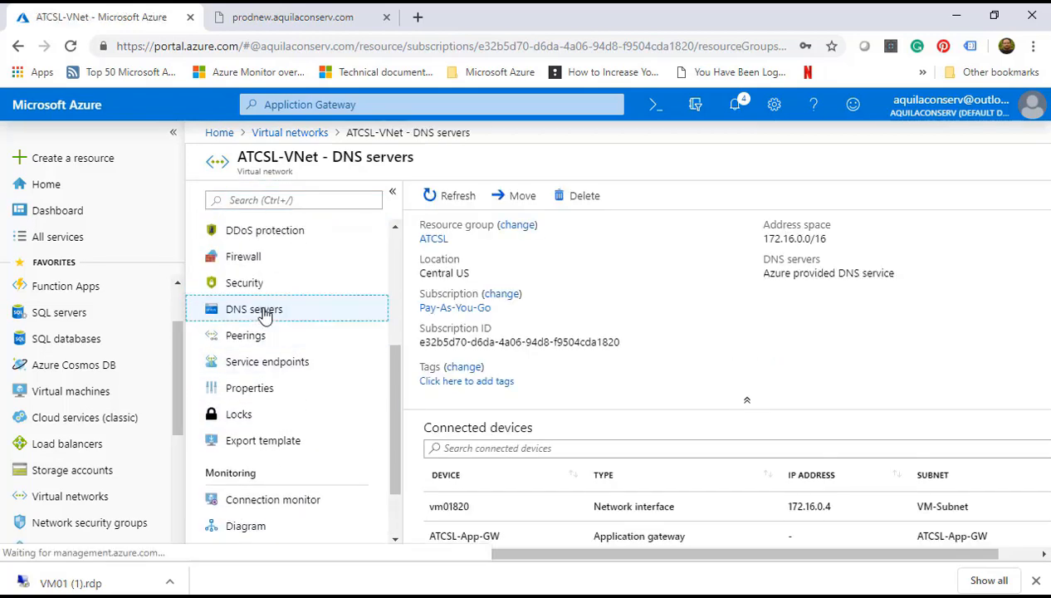
Step: Switch the virtual network to custom DNS, add 172.16.0.4 as the DNS server and save the change
click(433, 261)
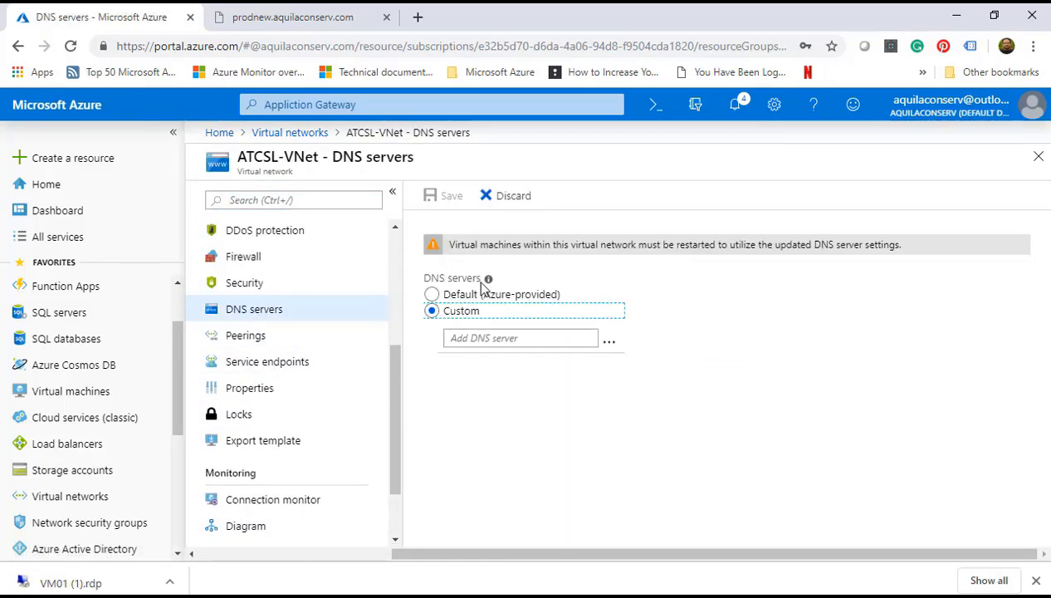
click(496, 338)
right_click(496, 338)
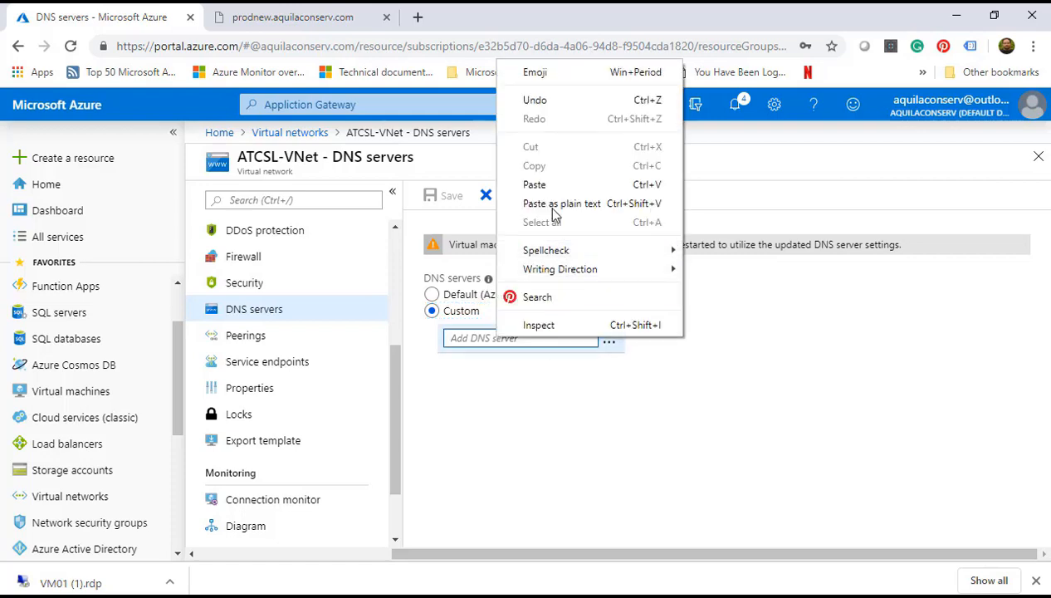
click(536, 186)
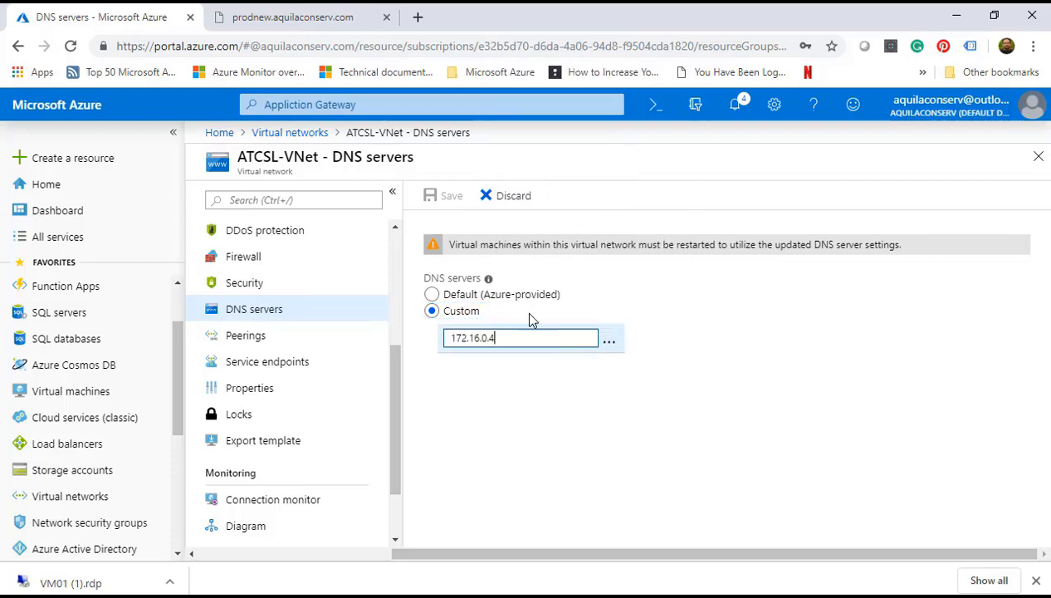
click(596, 422)
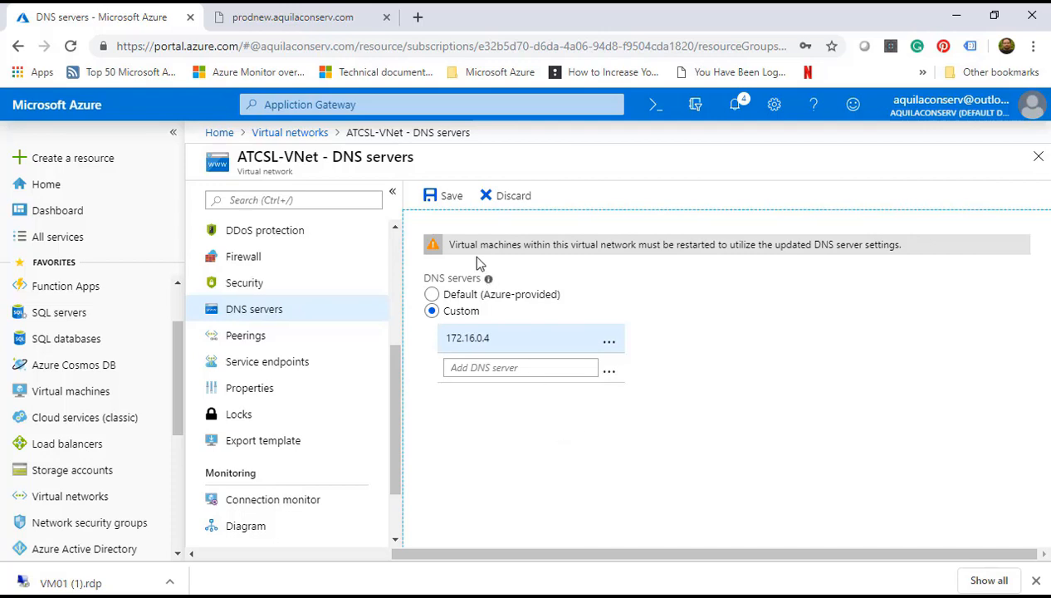
click(446, 195)
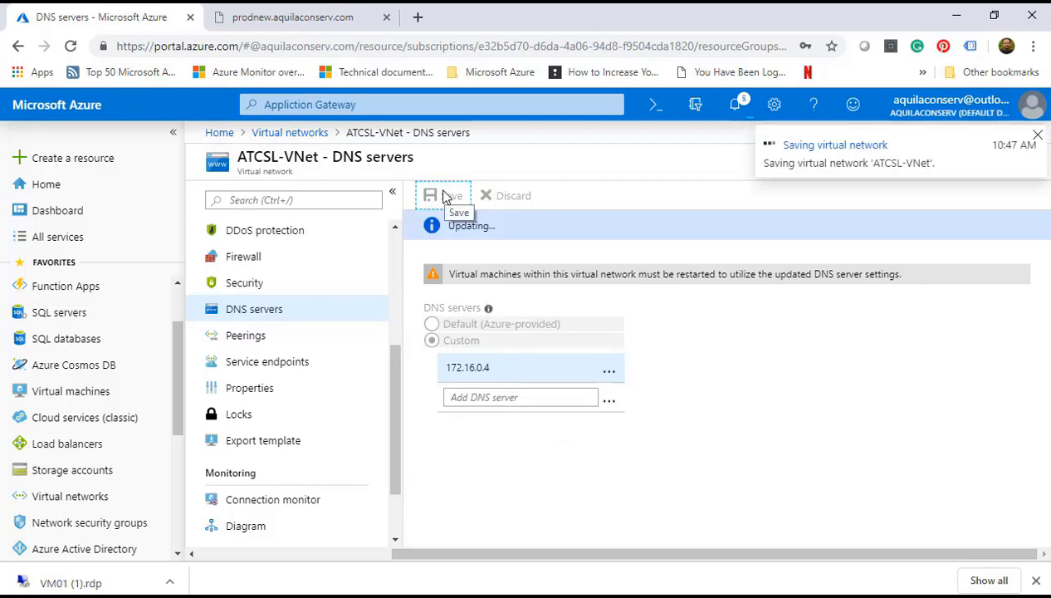
Step: Launch the downloaded VM01 RDP file, accept the unknown publisher and choose to use a different account
click(83, 586)
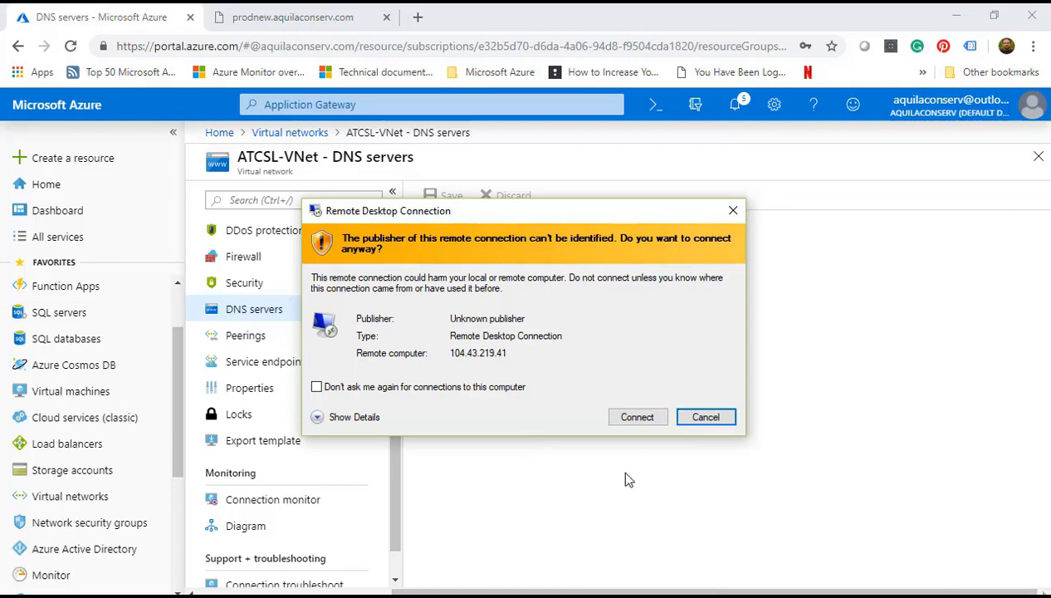
click(657, 422)
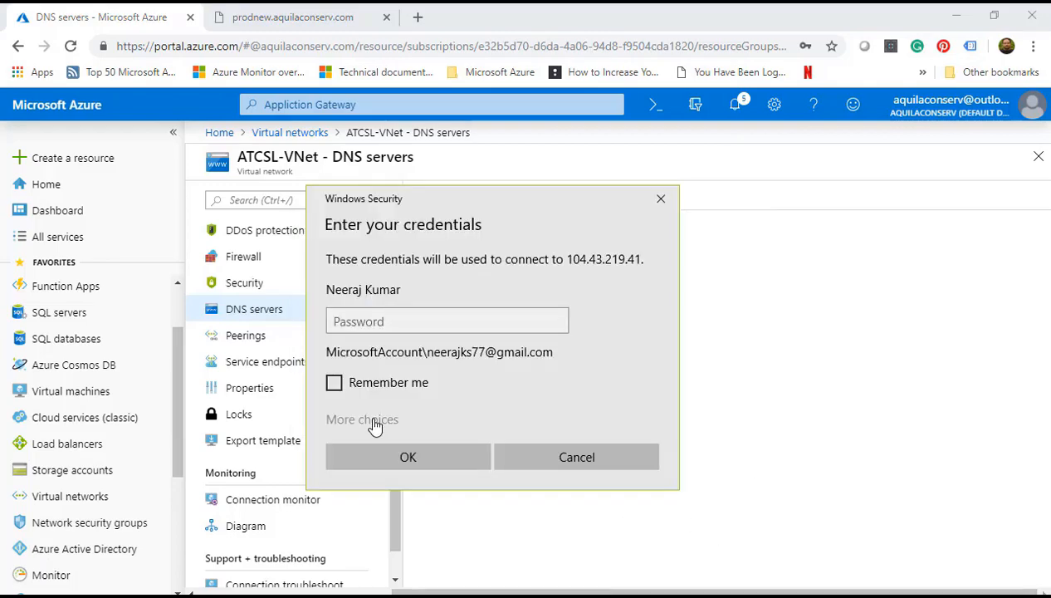
click(376, 426)
click(404, 499)
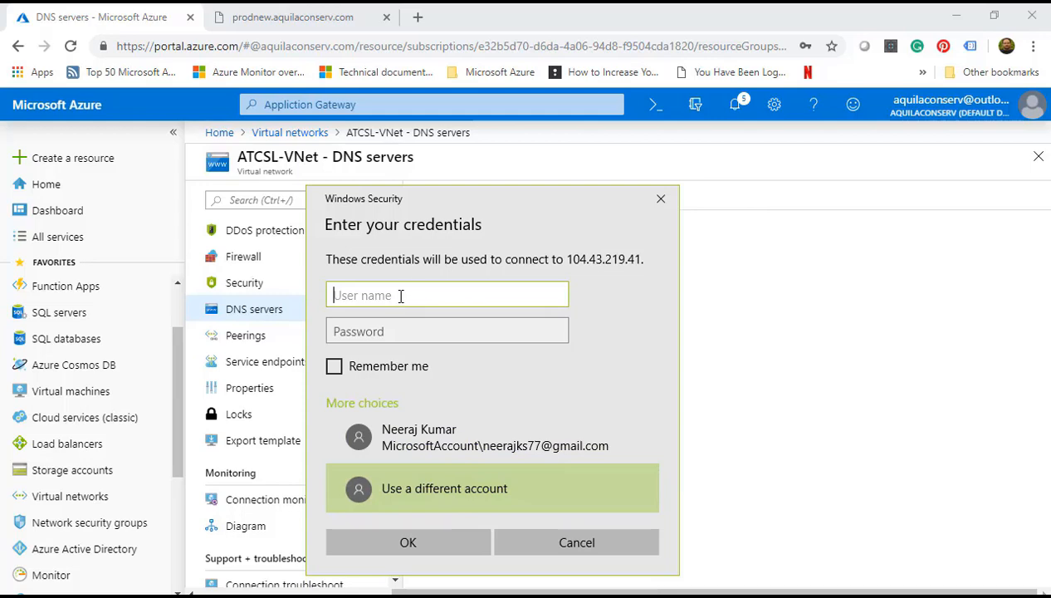
Step: Sign in to VM01 as atcsladmin with the account password and dismiss the network discovery prompt to reach Server Manager
text(atcsladmin)
key(Tab)
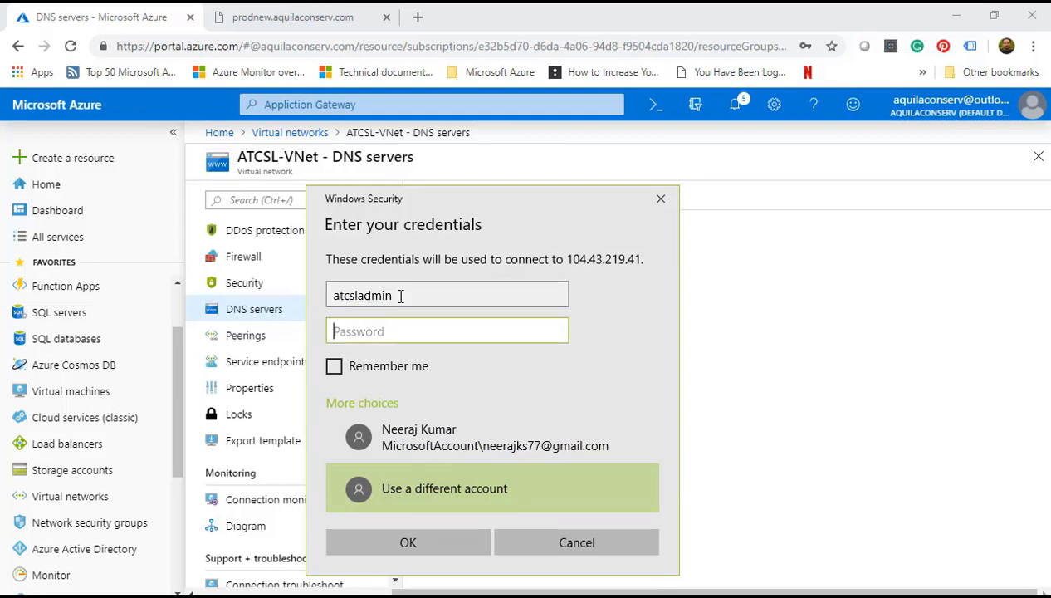
text(*************)
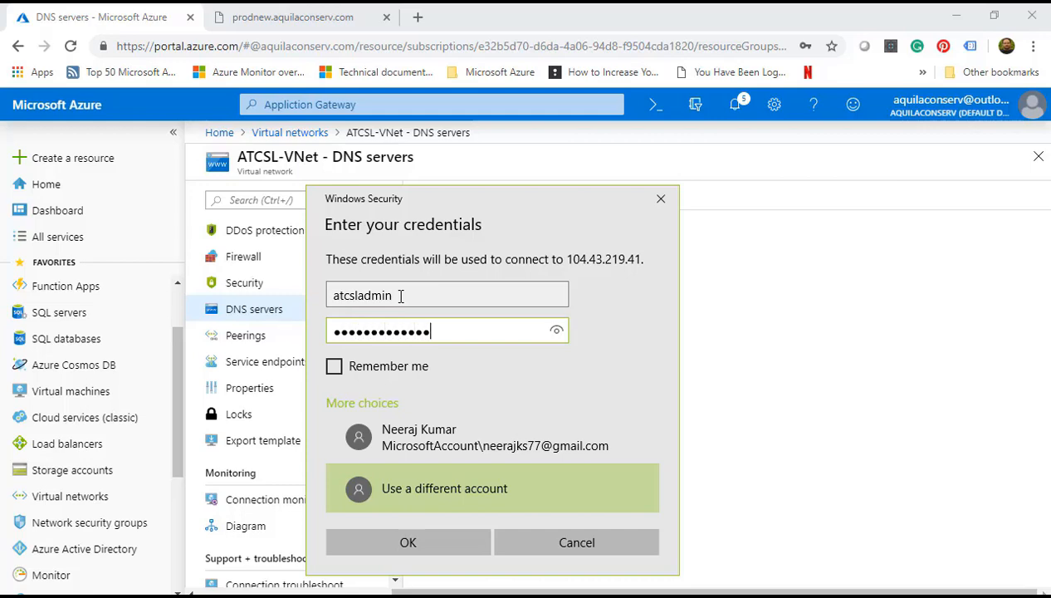
click(434, 541)
click(613, 445)
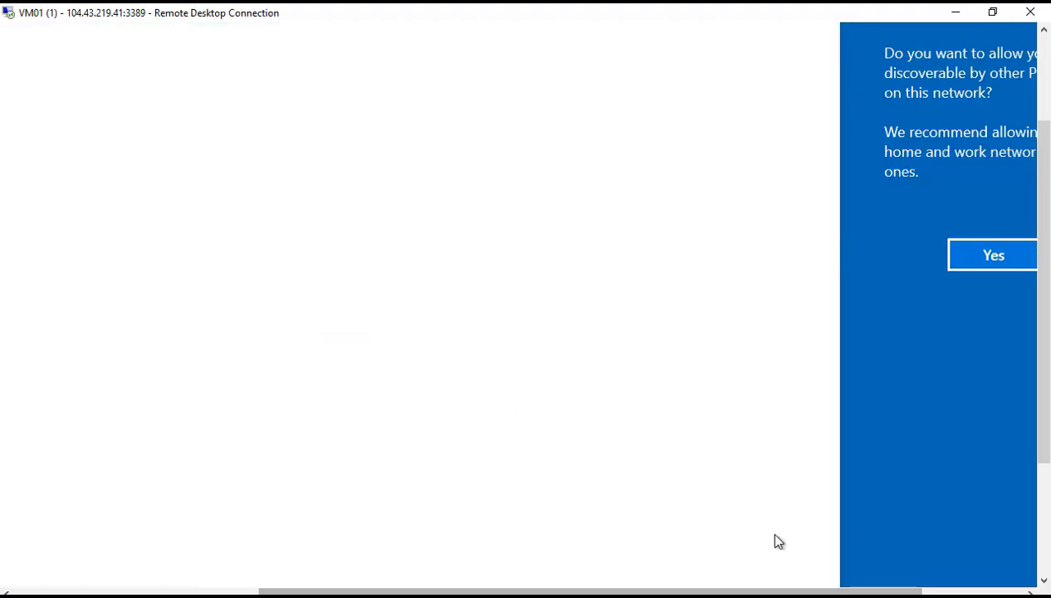
click(786, 426)
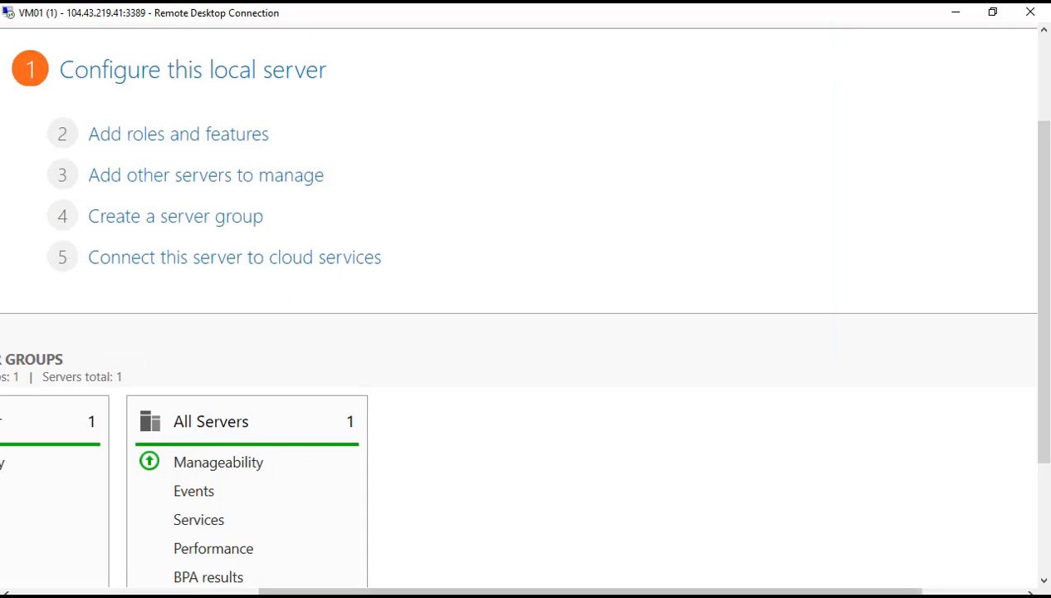
drag(764, 592, 516, 592)
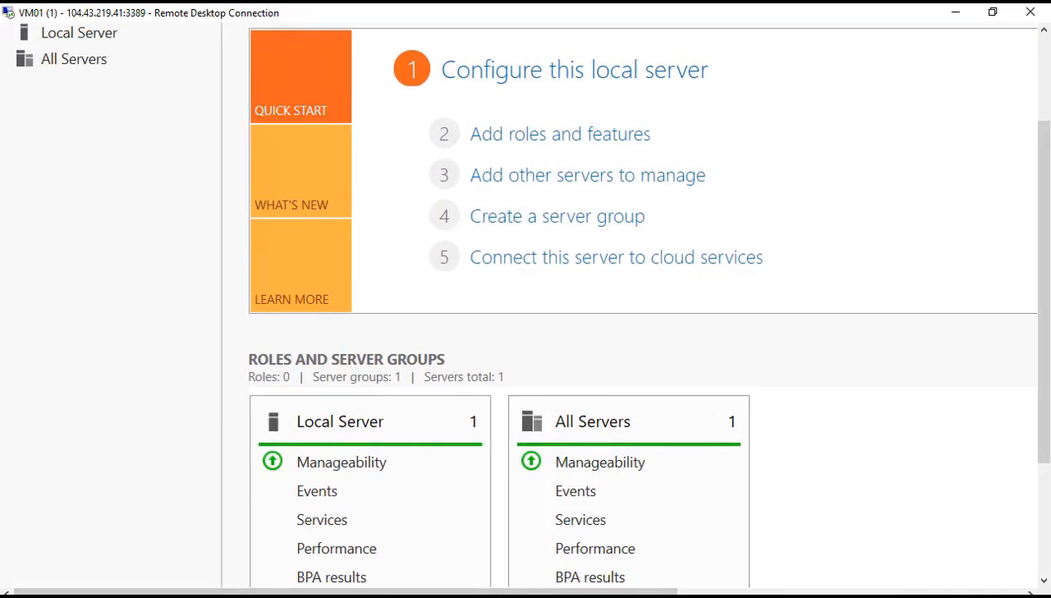
Step: Start adding roles and features with a role-based or feature-based installation on VM01, up to the server role selection
drag(1044, 249, 1044, 149)
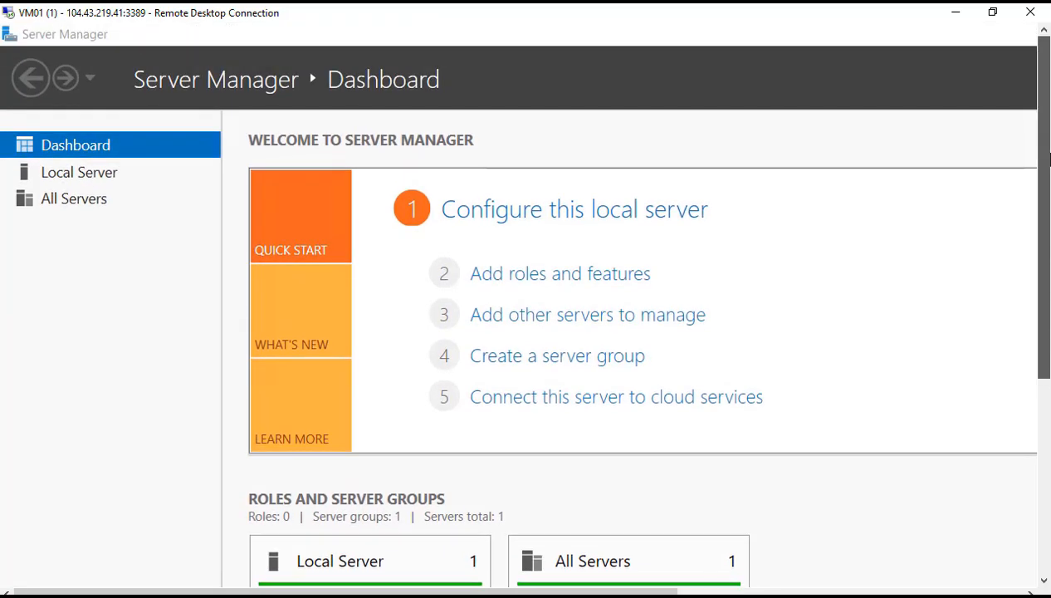
click(555, 279)
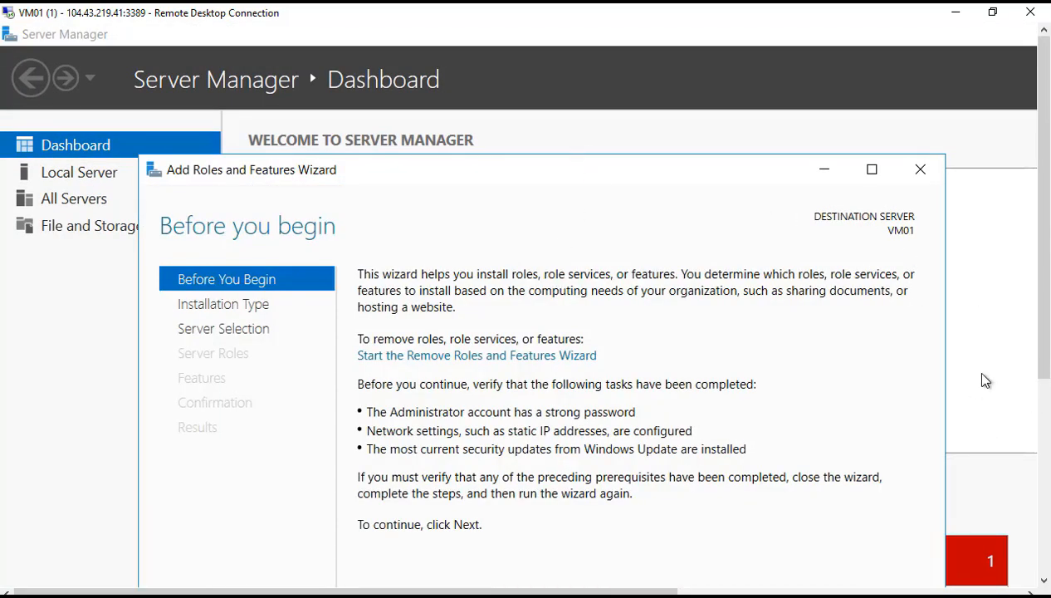
drag(1045, 330, 1048, 423)
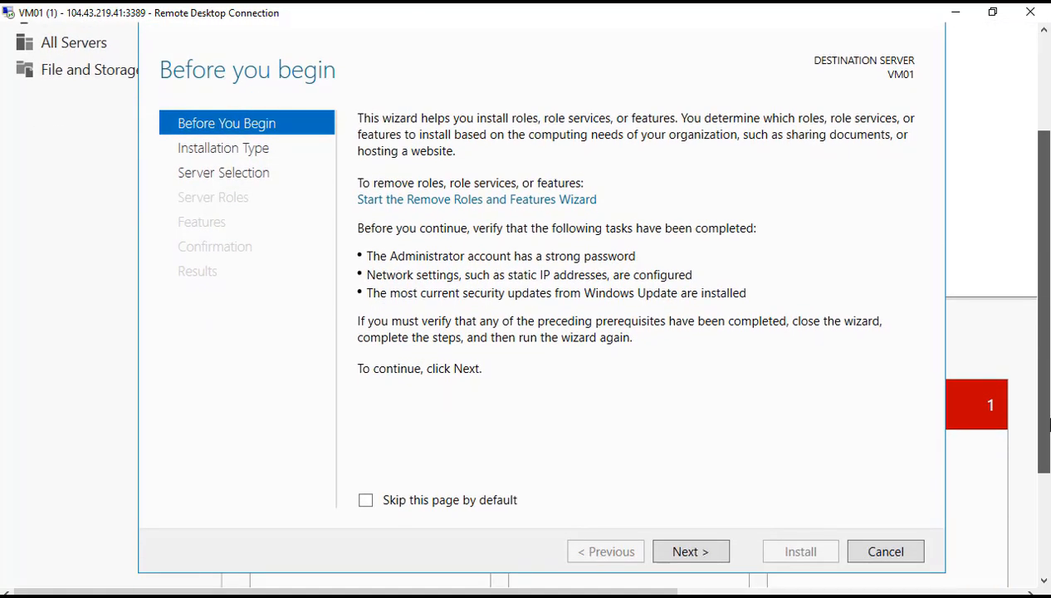
click(698, 560)
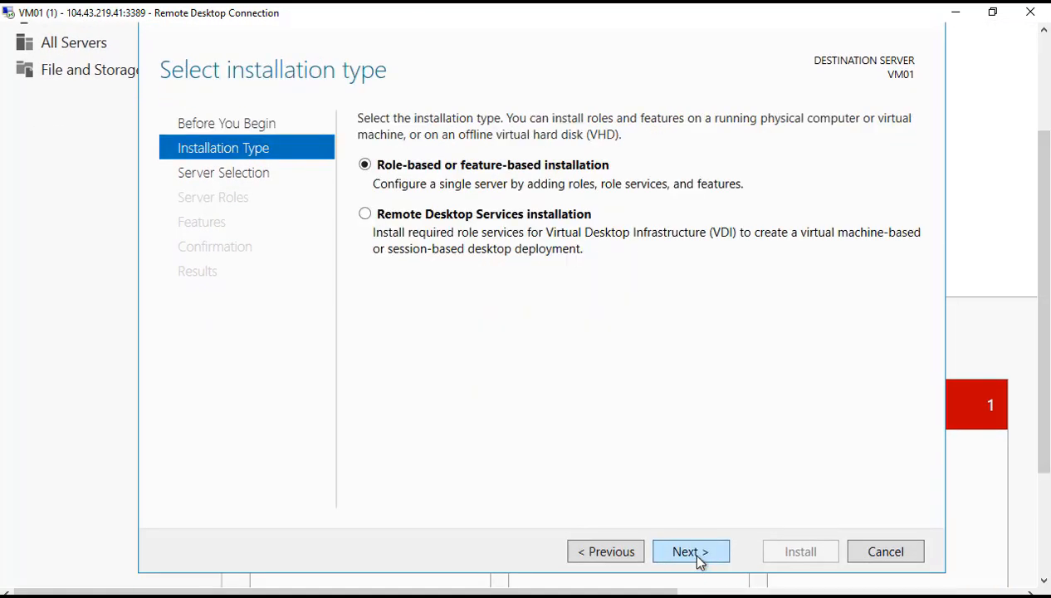
click(699, 560)
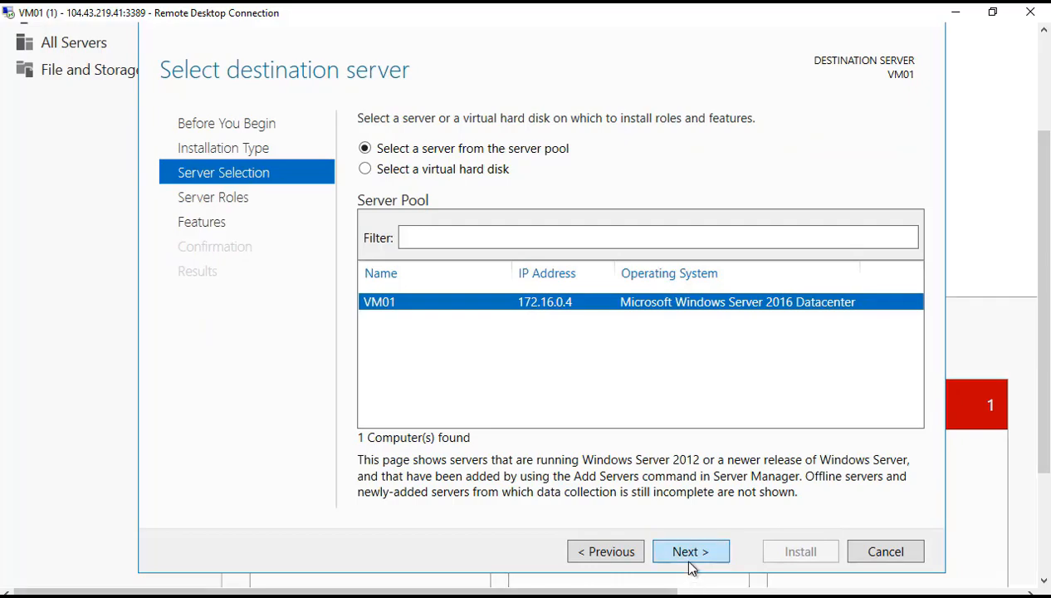
click(689, 566)
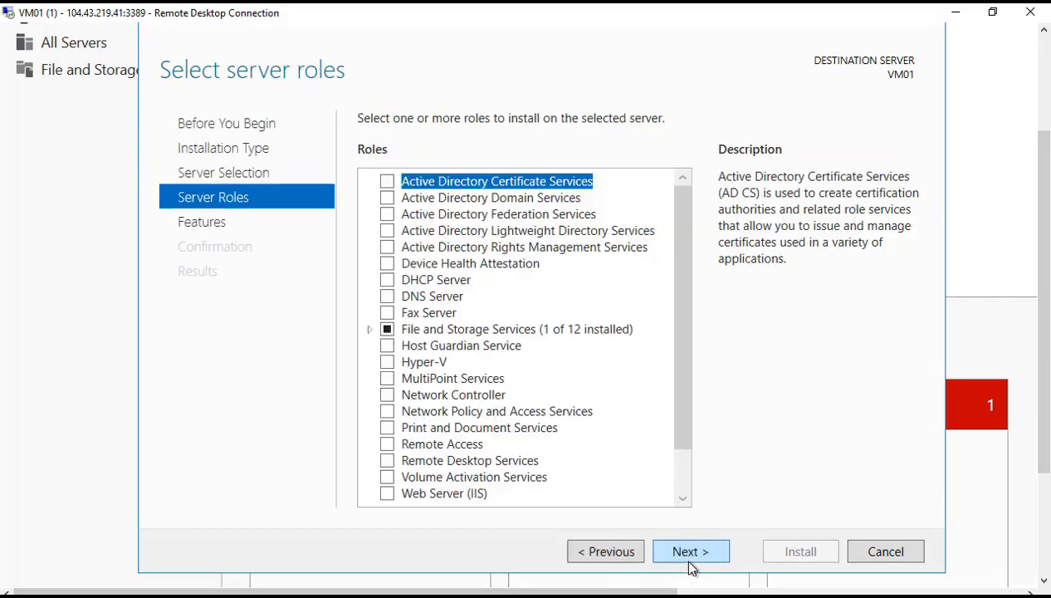
Step: Select the DNS Server role with its management tools, keep the default features and install it on VM01
click(387, 297)
click(607, 461)
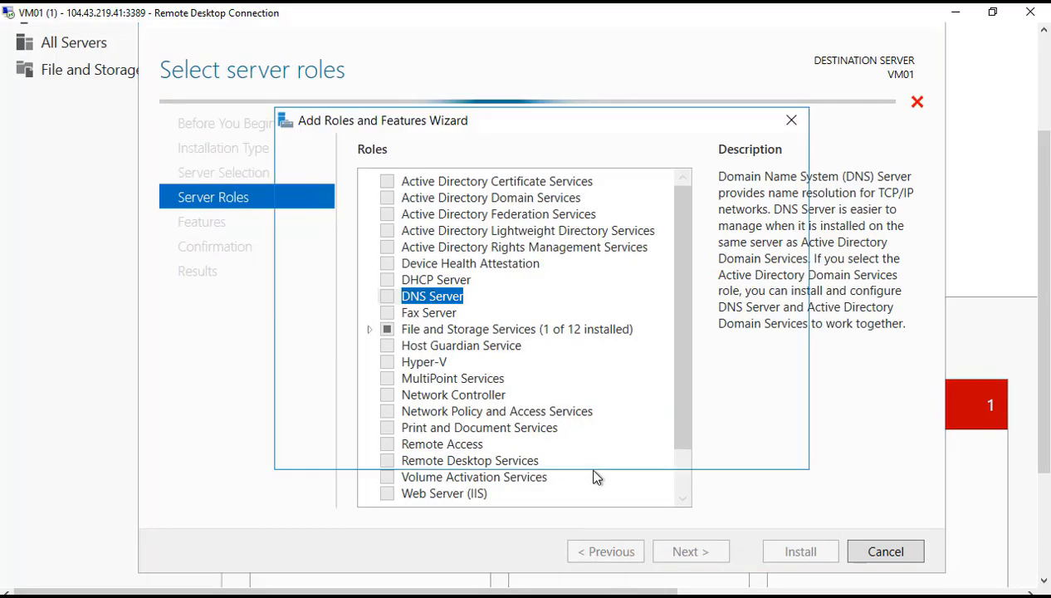
click(678, 448)
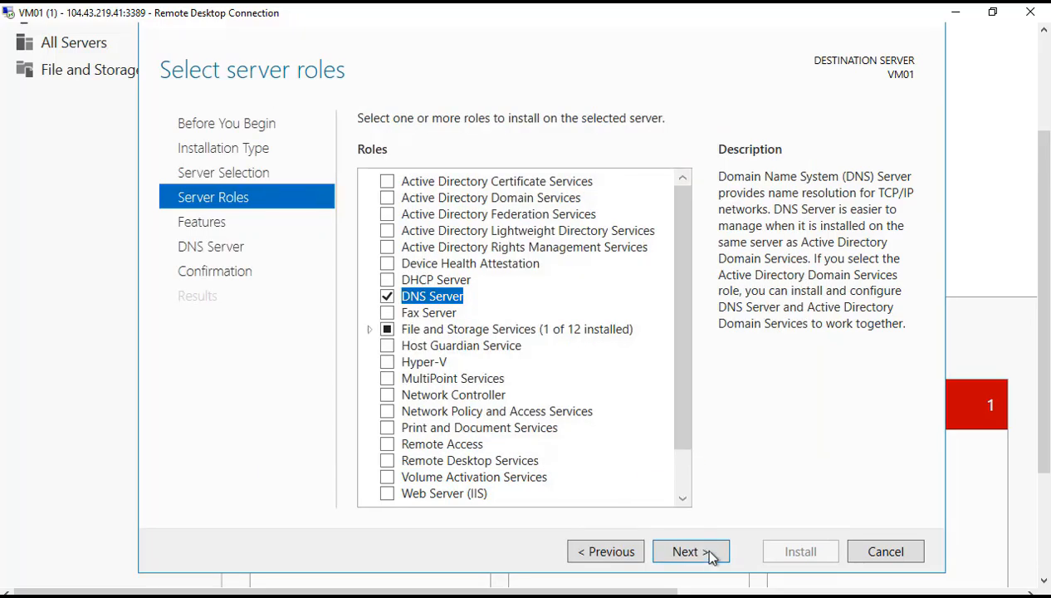
click(708, 553)
click(698, 554)
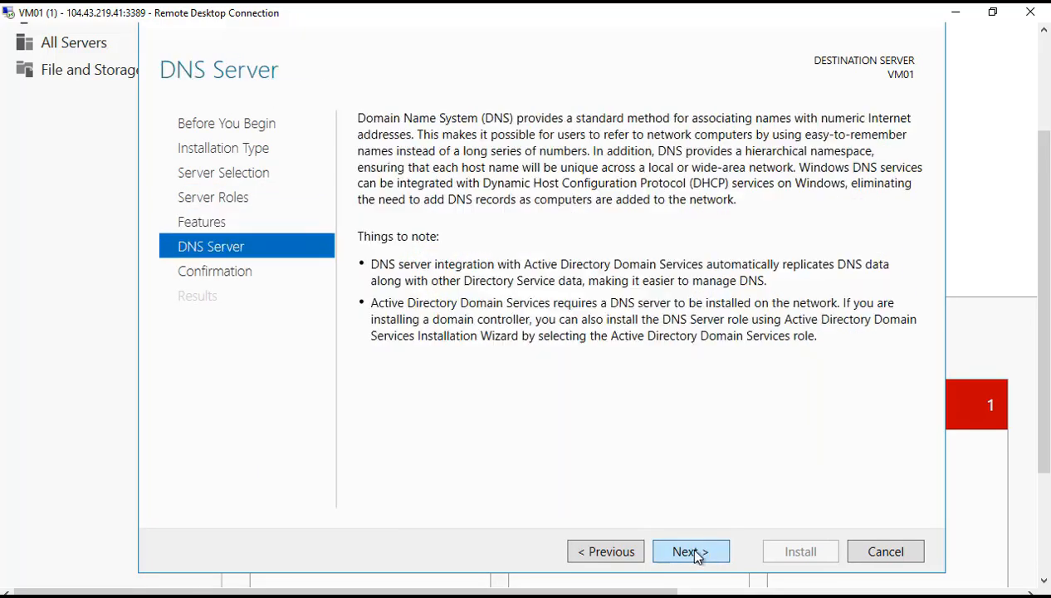
click(696, 553)
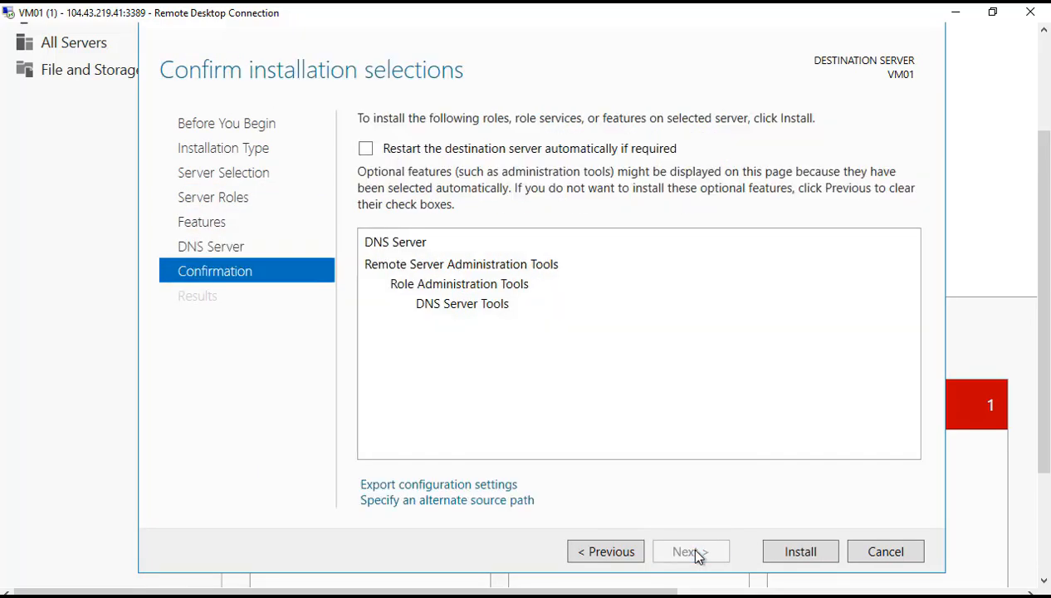
click(799, 552)
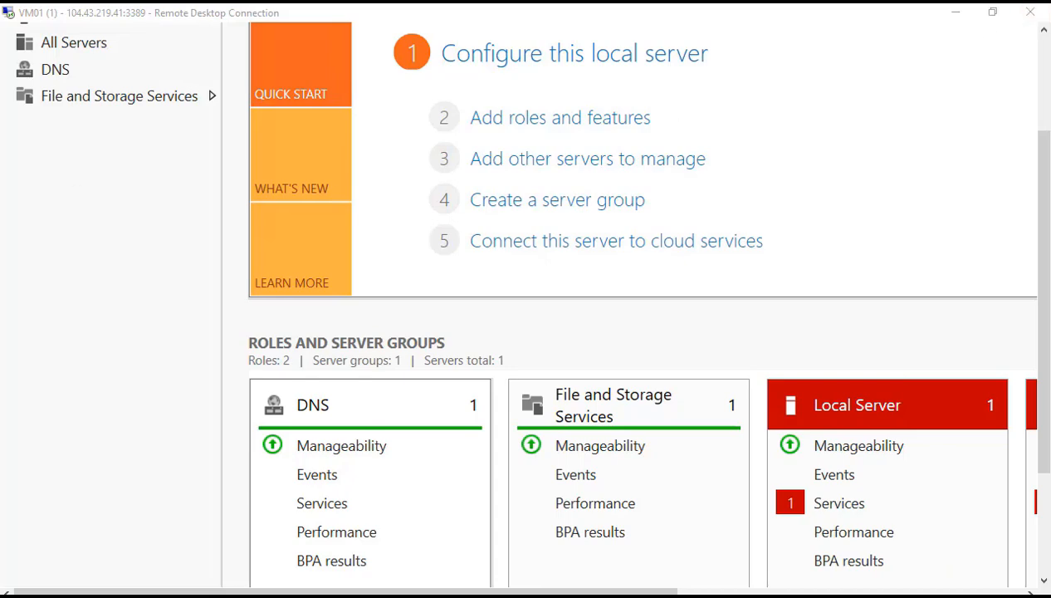
Step: Open DNS Manager for the server VM01 and expand VM01 to list its zone folders
click(63, 73)
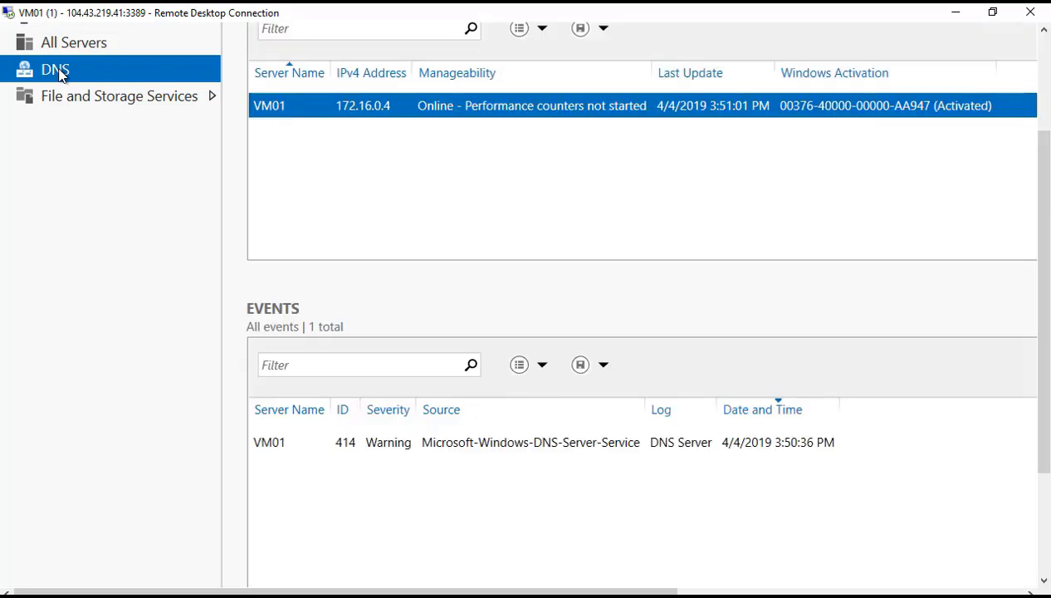
right_click(303, 114)
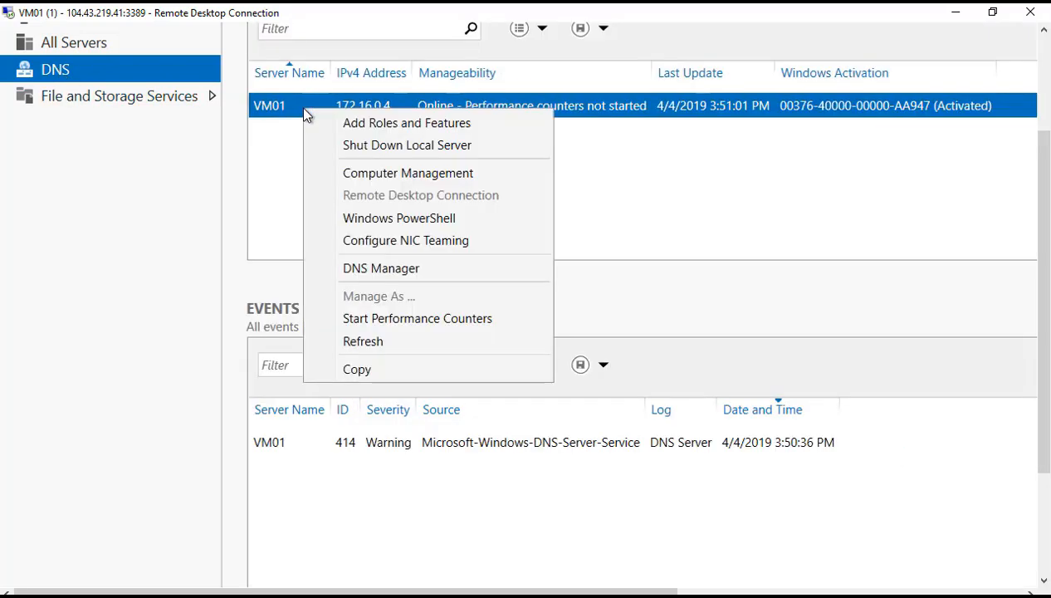
click(419, 268)
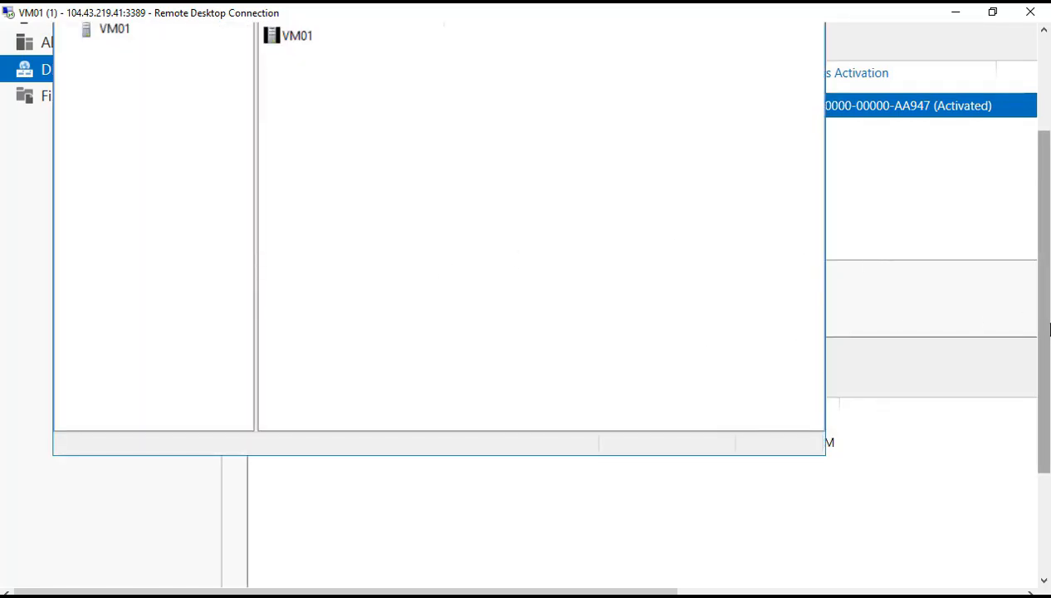
drag(1048, 324, 1046, 305)
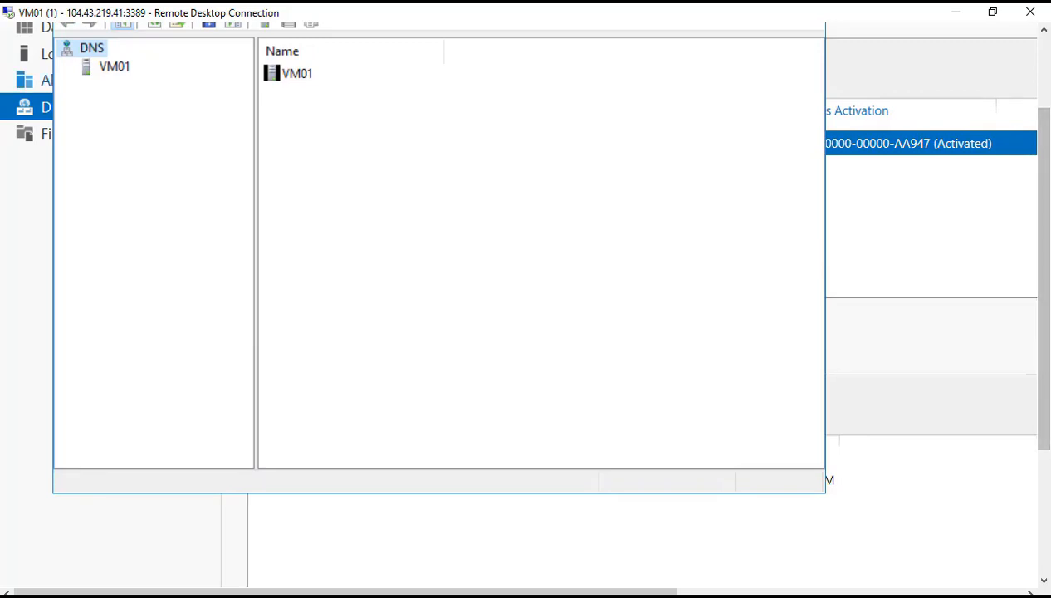
click(112, 68)
click(66, 67)
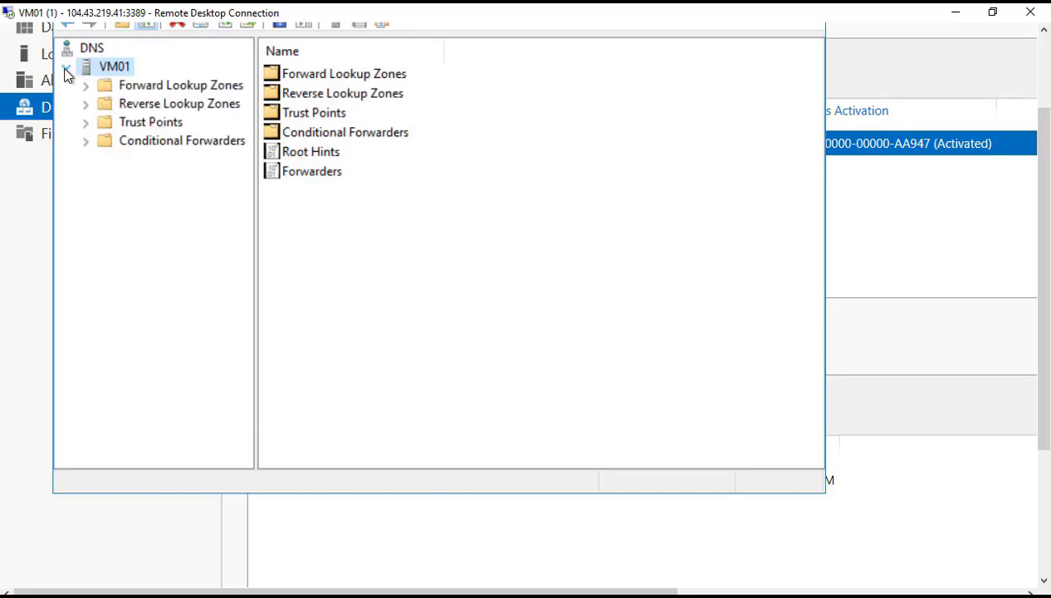
Step: Start a new zone under VM01's Forward Lookup Zones and keep Primary zone as its type
click(125, 87)
right_click(222, 94)
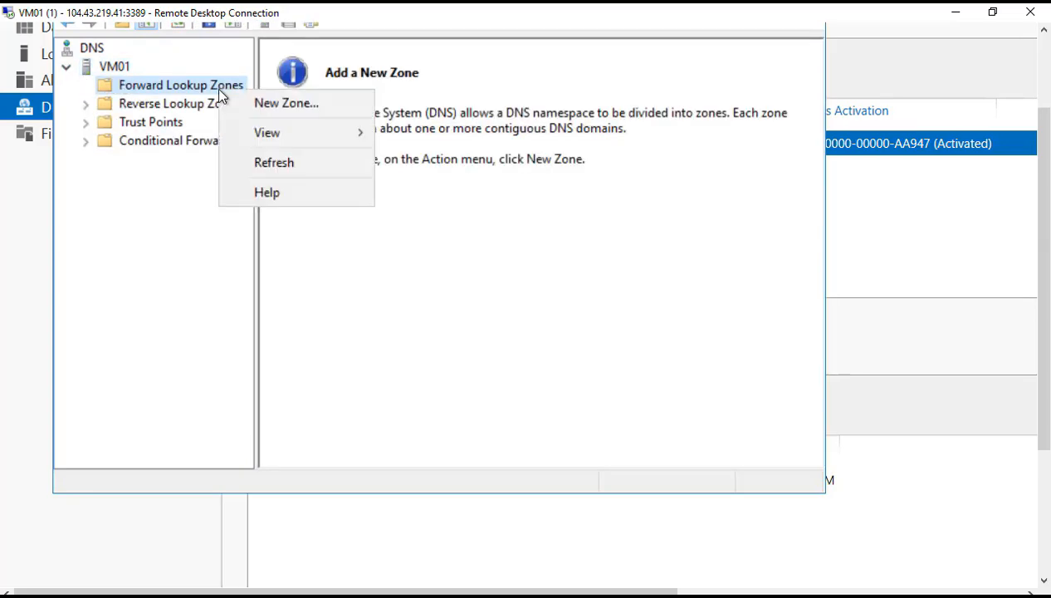
click(255, 103)
click(440, 352)
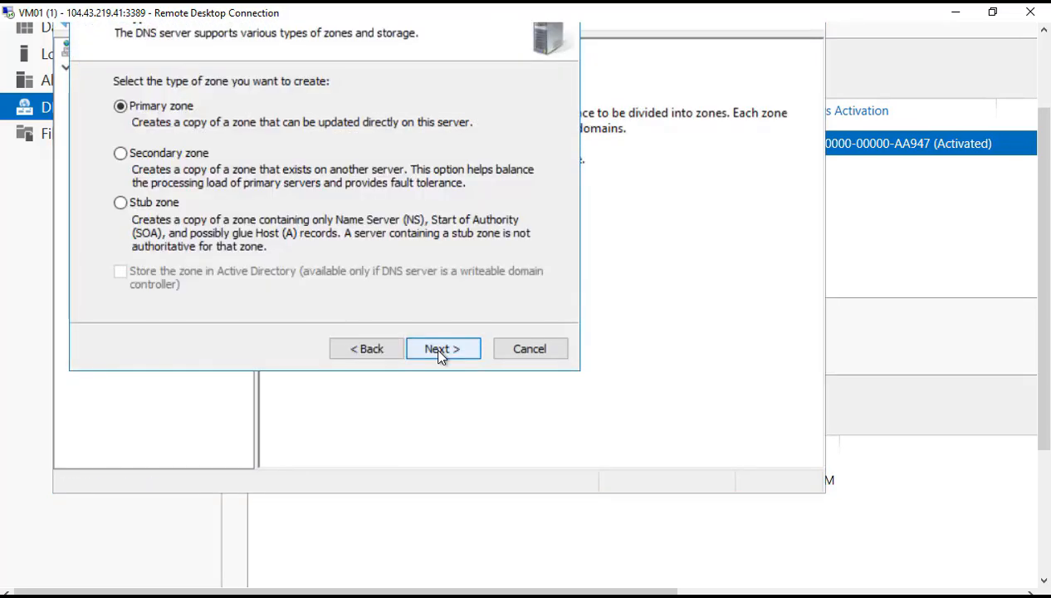
click(440, 352)
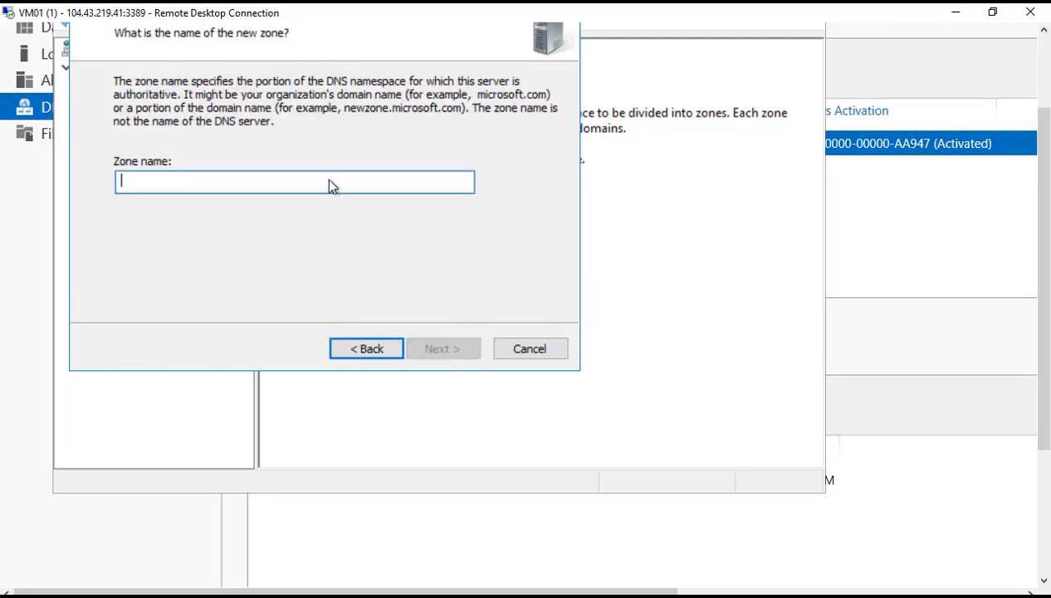
Step: Name the zone aquilaconserv.com and create a new zone file called aquilaconserv.com.dns
text(aqu)
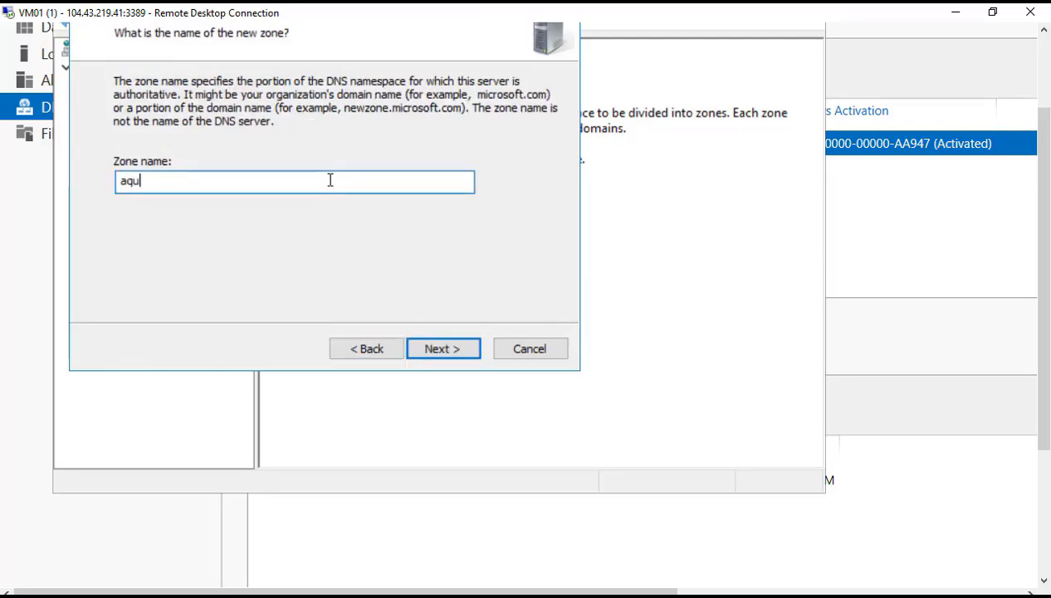
text(ilaconserv)
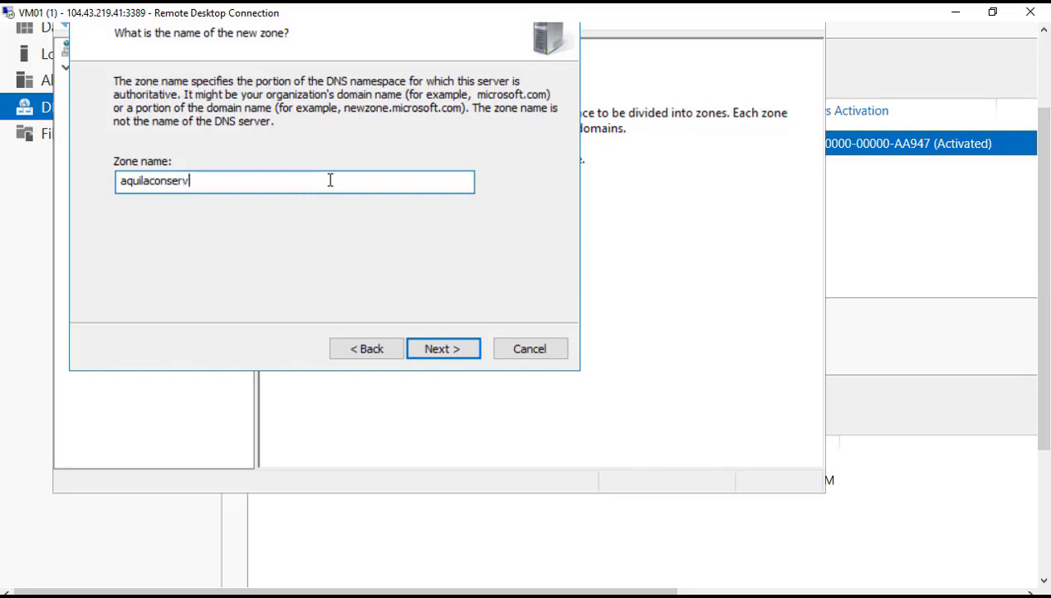
text(.com)
click(439, 348)
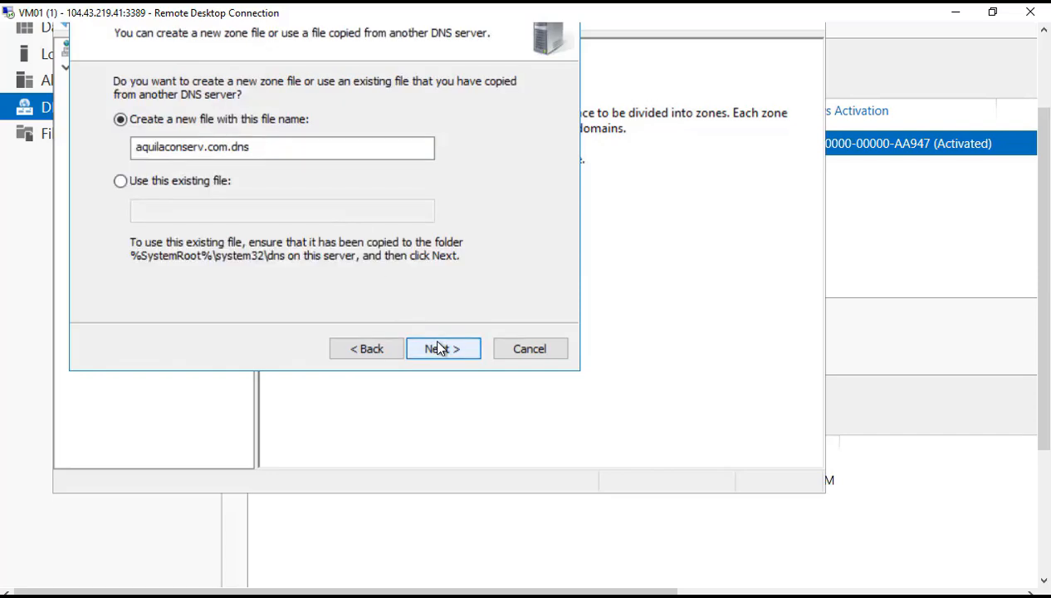
click(440, 349)
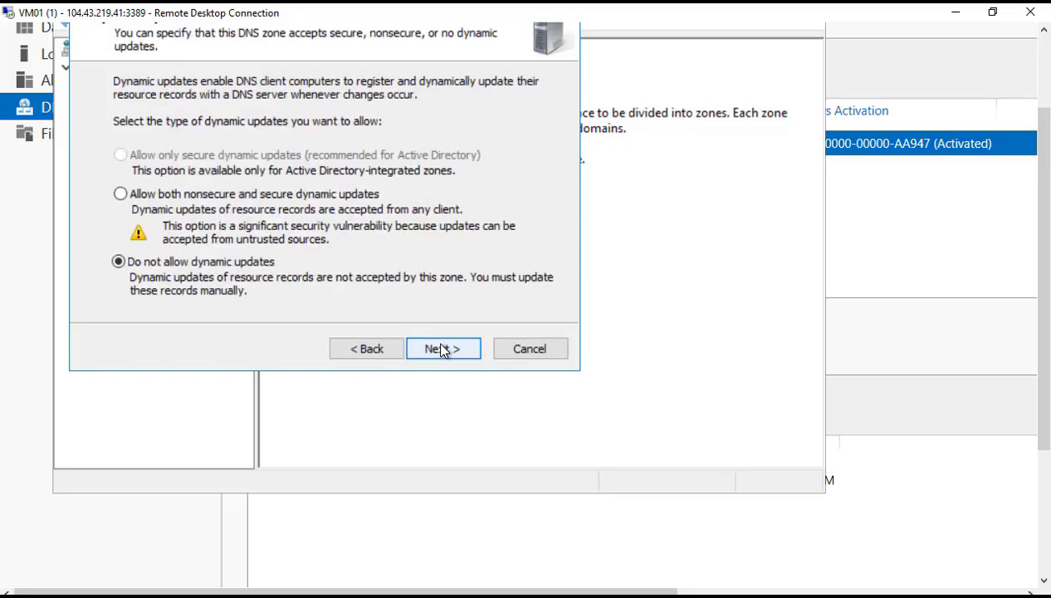
Step: Allow both nonsecure and secure dynamic updates for the zone and finish creating it
click(120, 193)
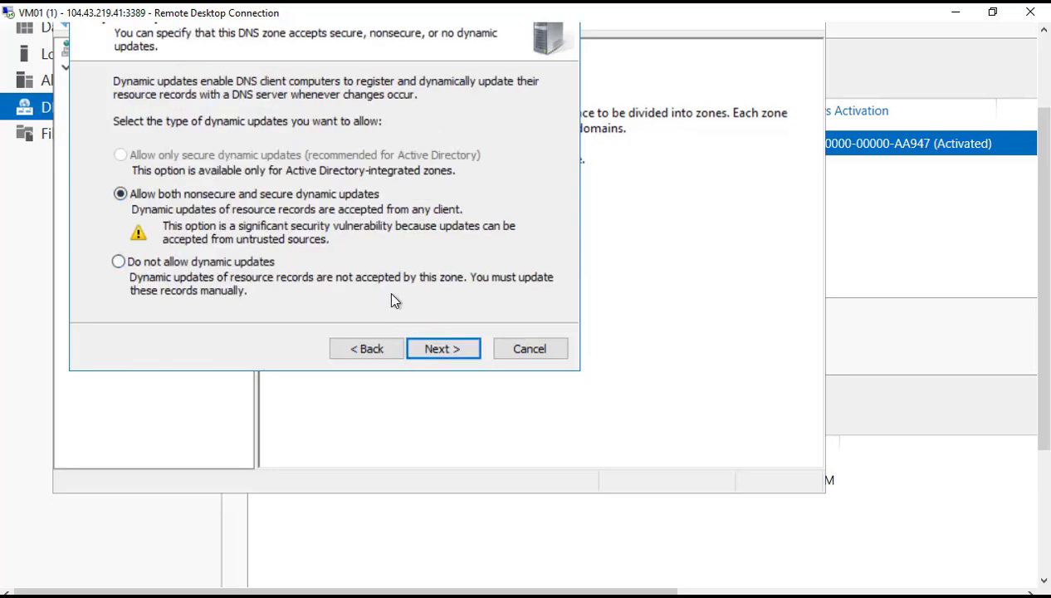
click(443, 347)
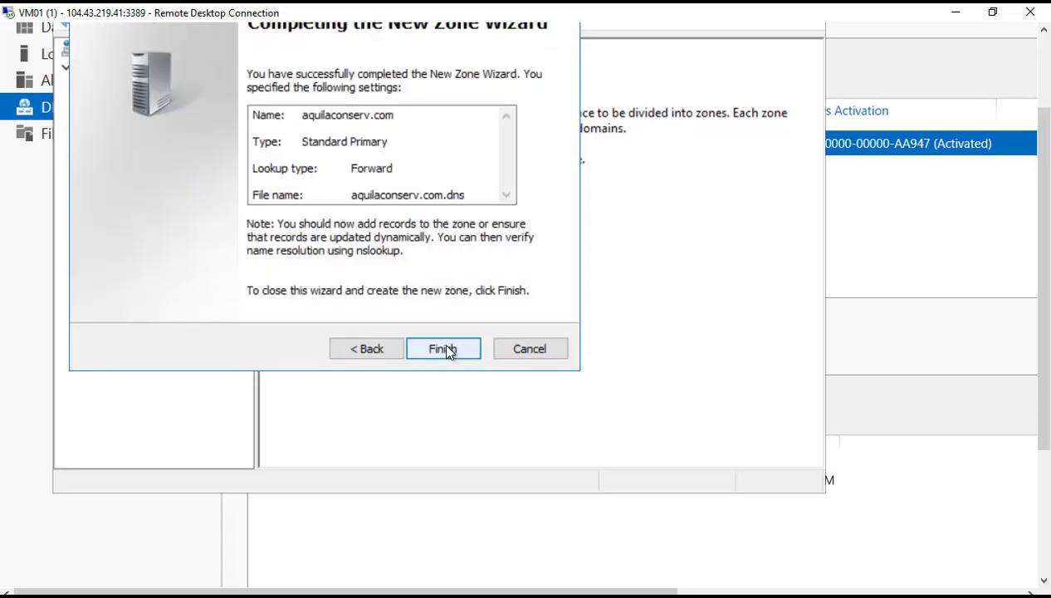
click(446, 349)
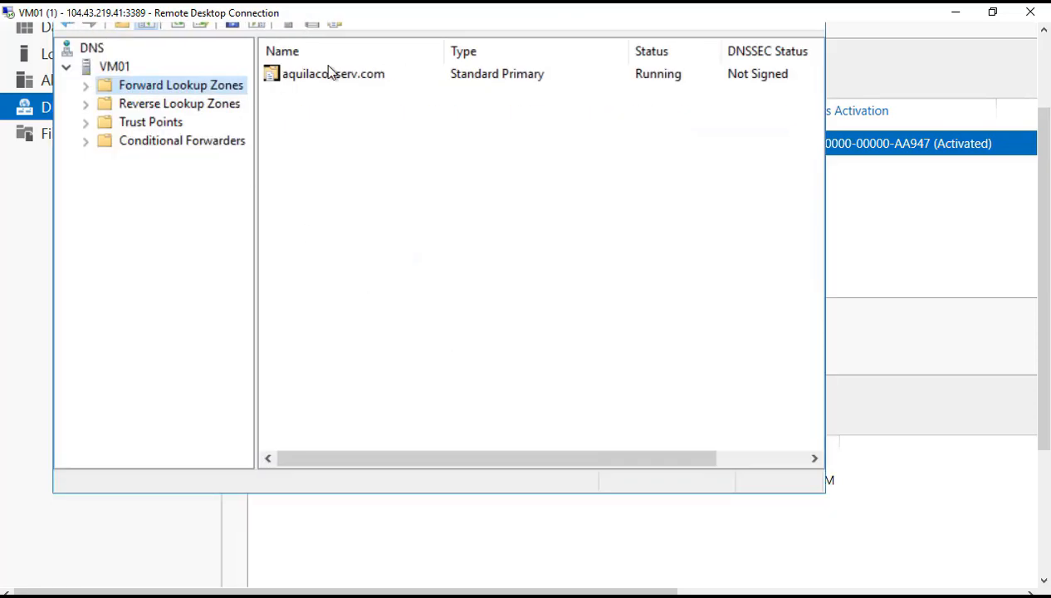
Step: Start a new host (A or AAAA) record named prod in the aquilaconserv.com zone
double_click(330, 76)
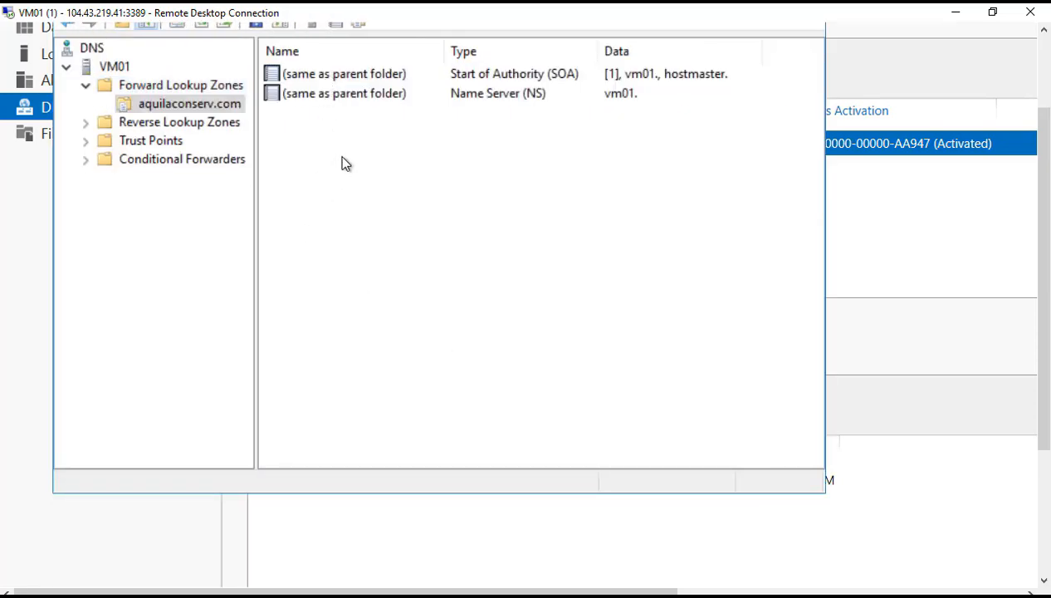
right_click(341, 157)
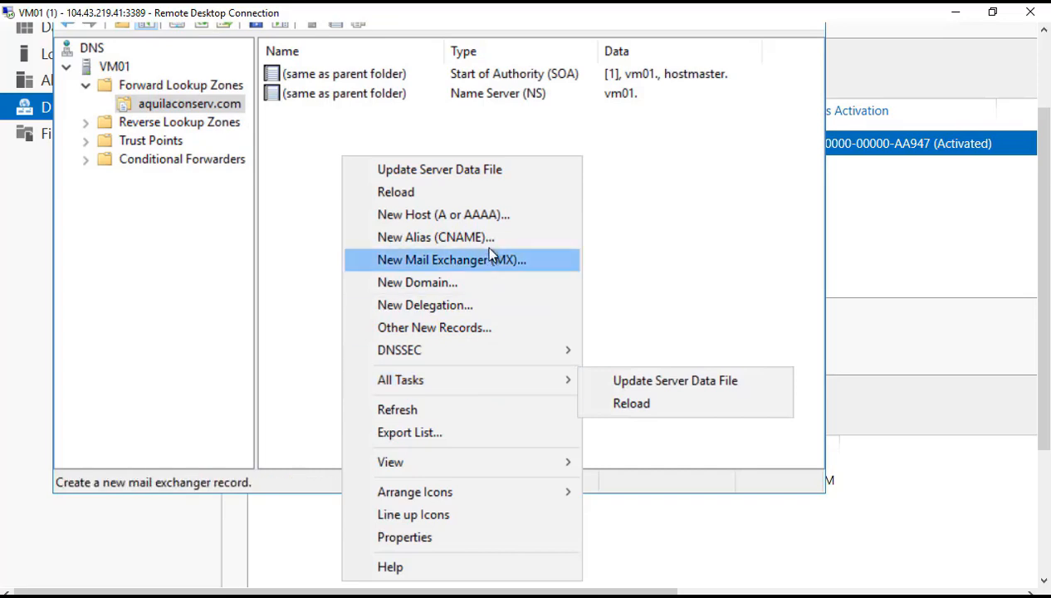
click(491, 216)
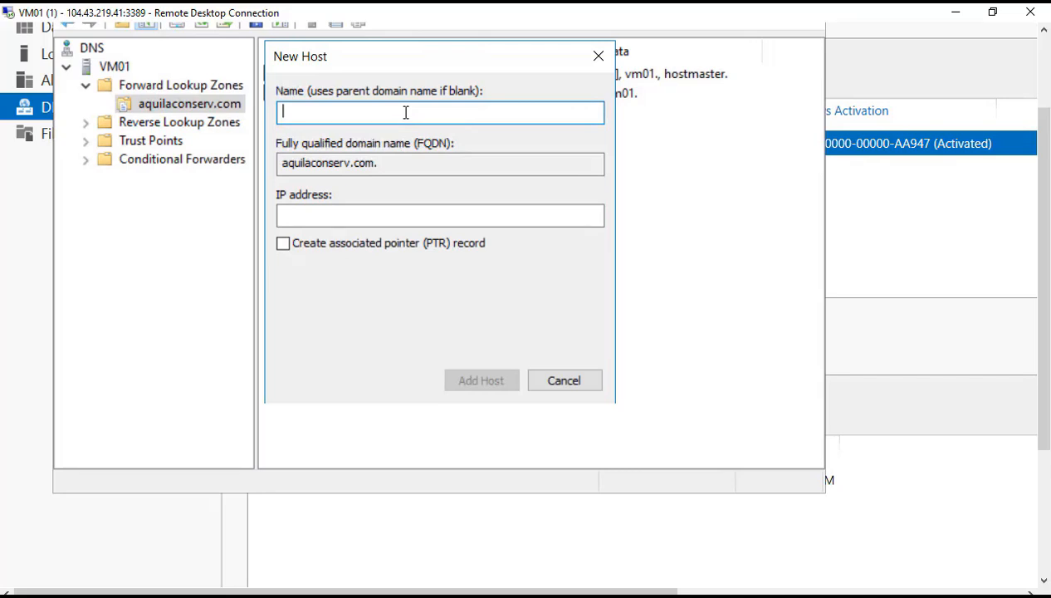
text(prod)
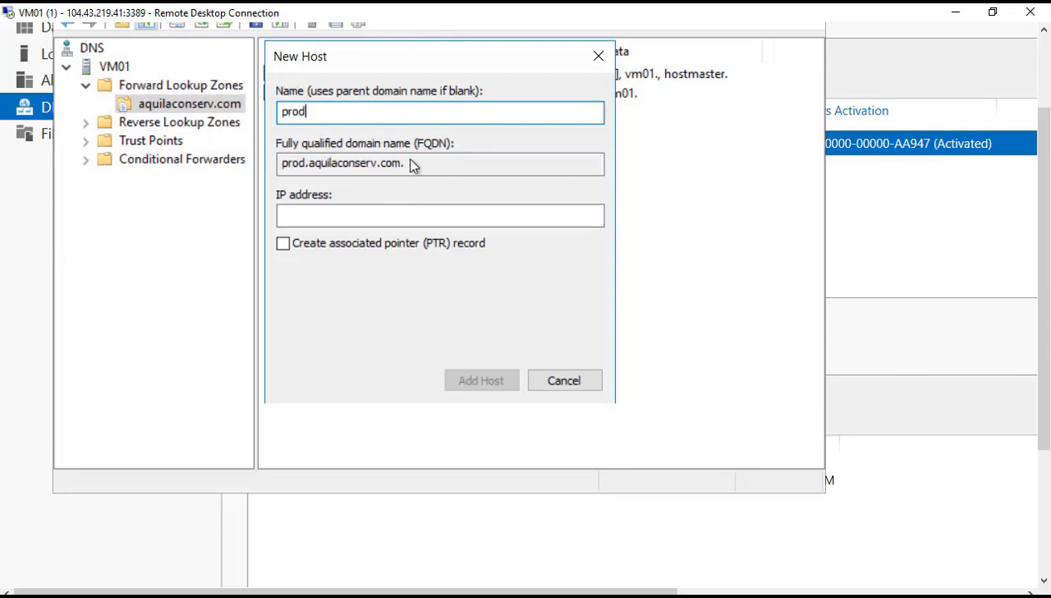
click(412, 215)
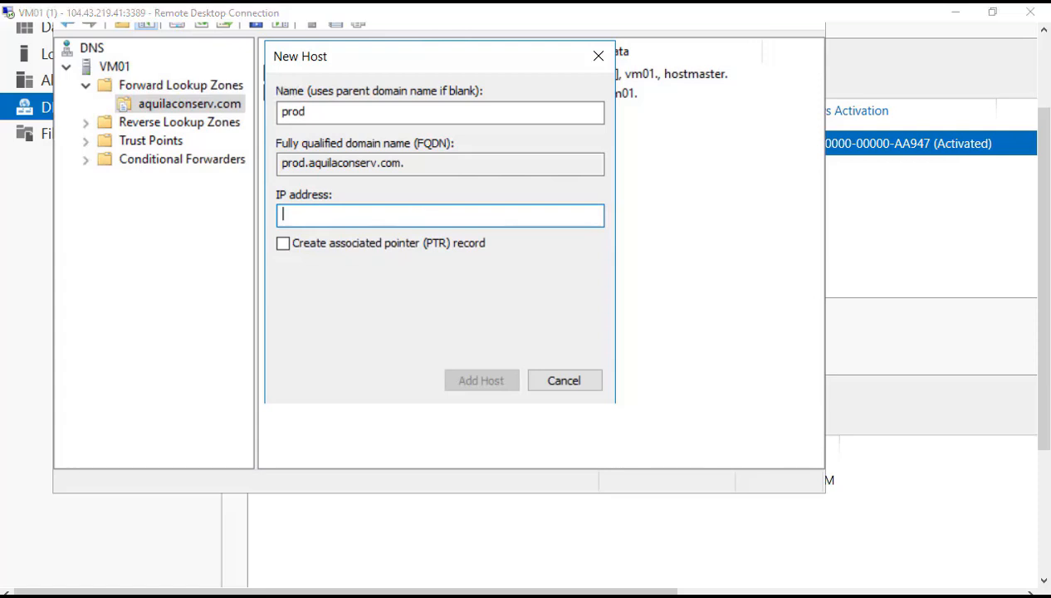
Step: Switch to the Azure portal, find the aquila App Service Environment, and copy its Internal Load Balancer IP address
key(alt+Tab)
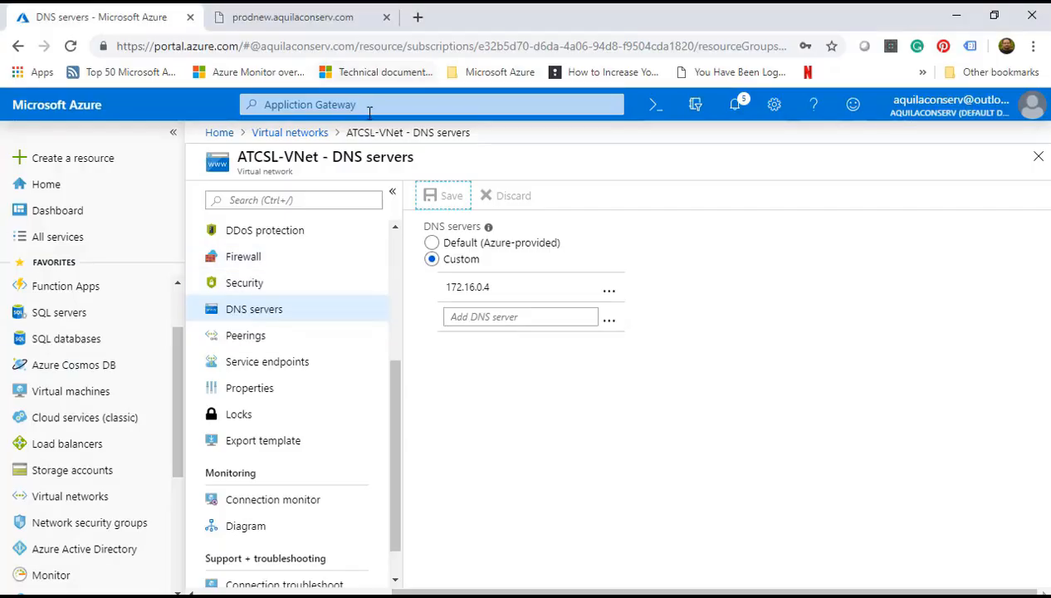
click(370, 106)
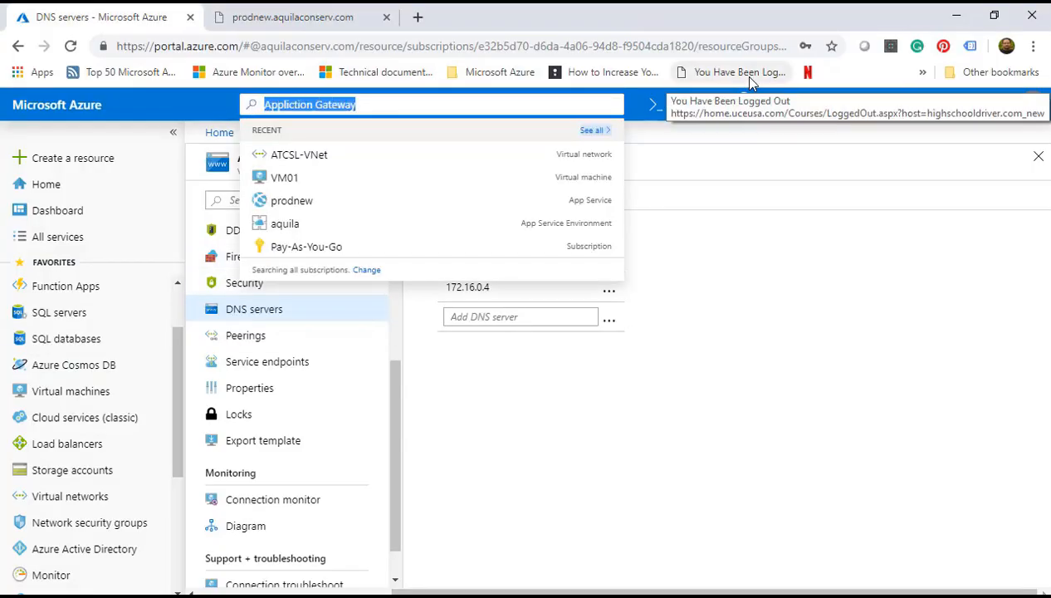
text(ASE)
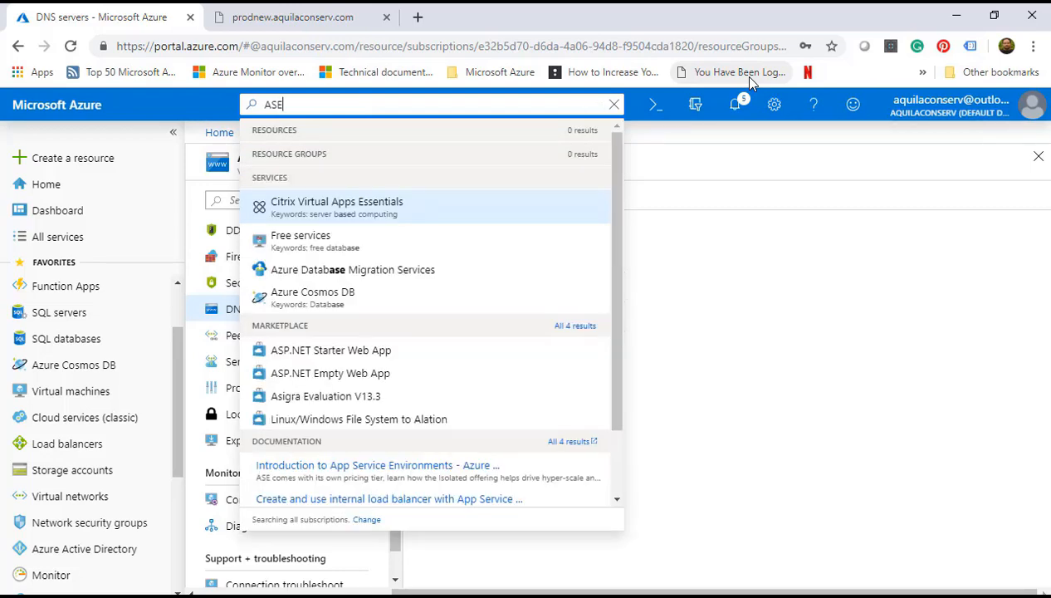
key(BackSpace)
key(BackSpace)
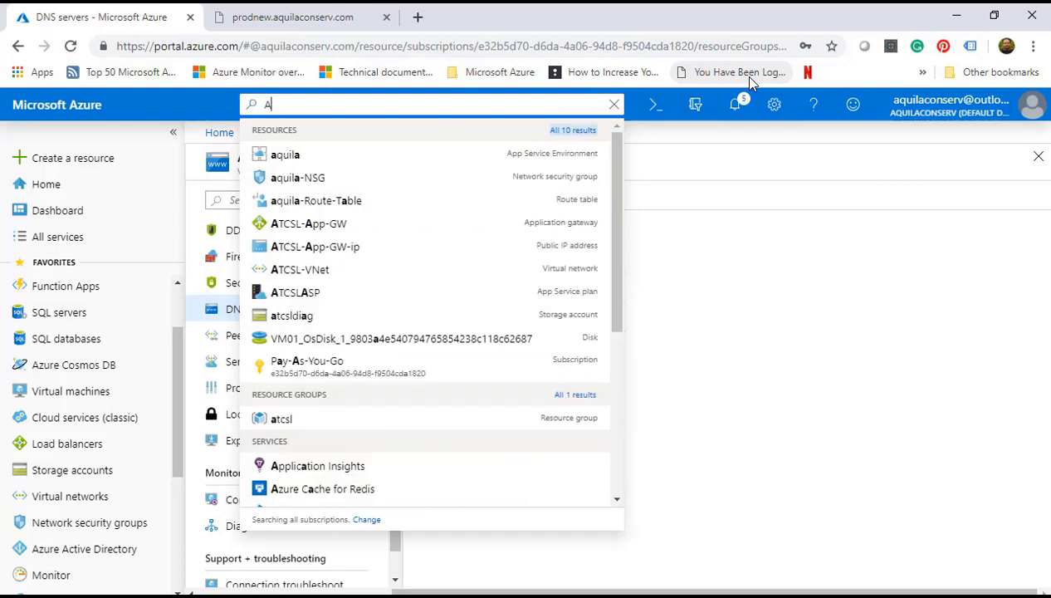
key(BackSpace)
text(aquila)
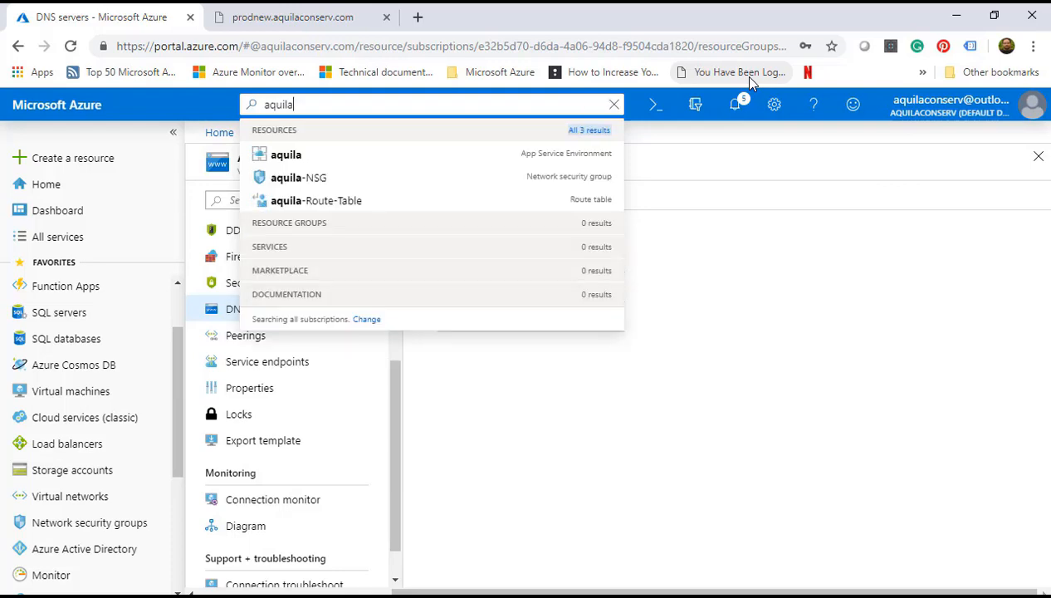
click(282, 160)
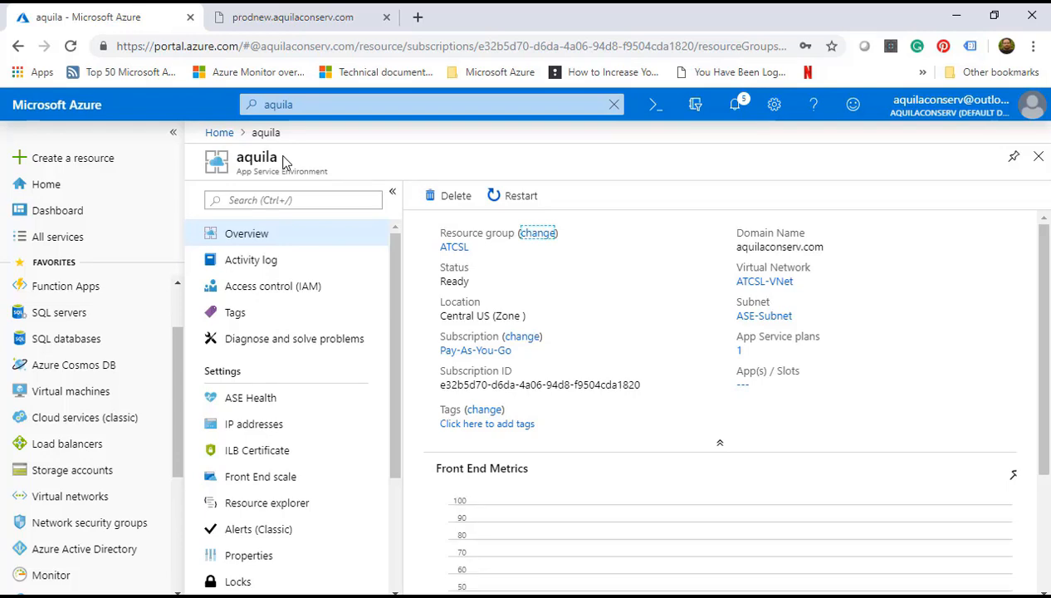
click(247, 427)
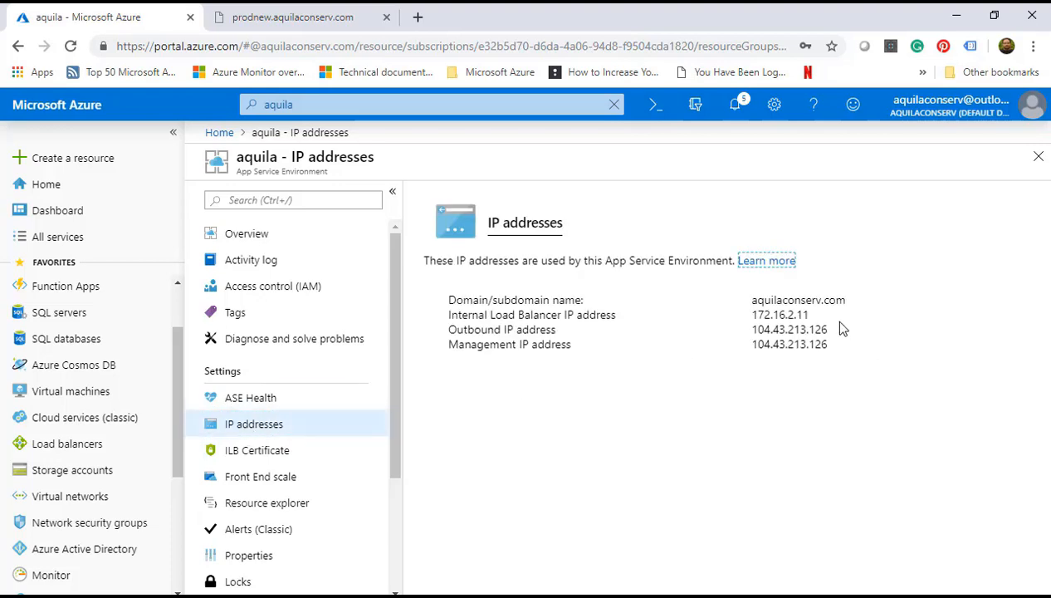
drag(809, 316, 747, 313)
key(super+c)
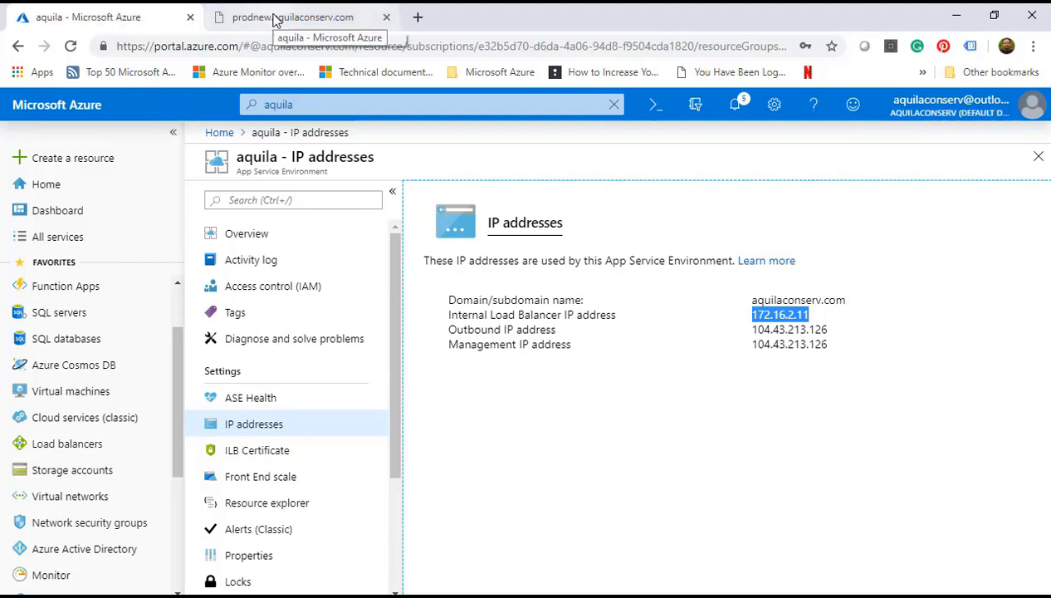
Step: Switch back to VM01's remote session, add the prod host record with IP address 172.16.2.11, and close the host form
key(alt+Tab)
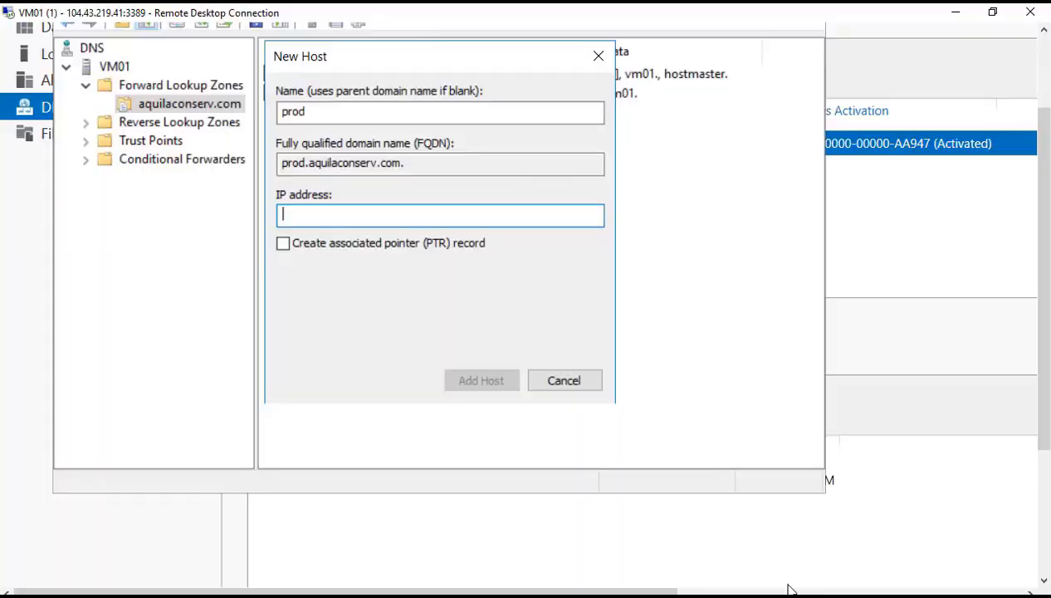
right_click(320, 216)
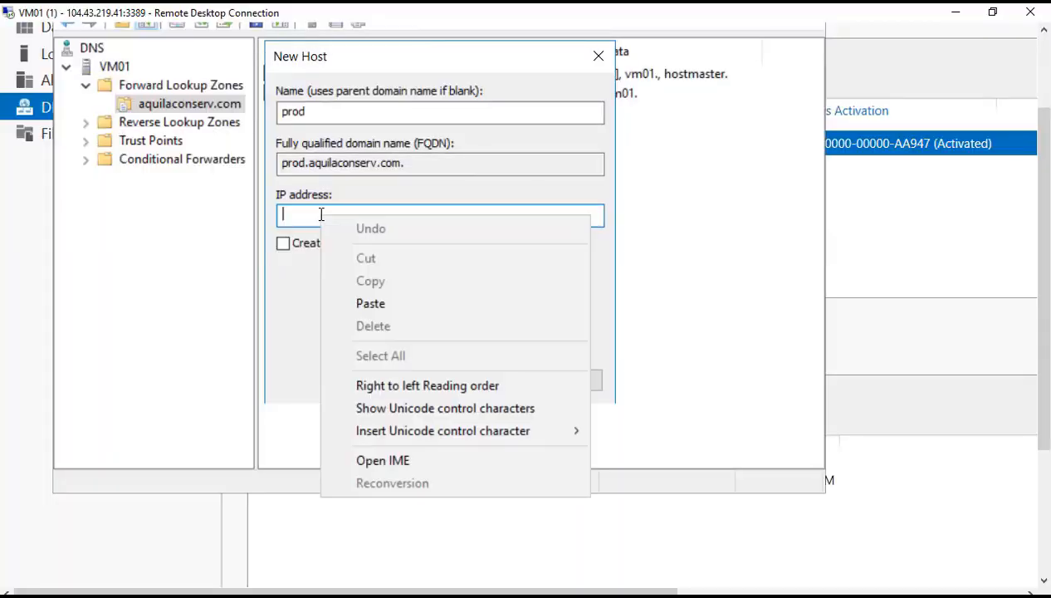
click(370, 304)
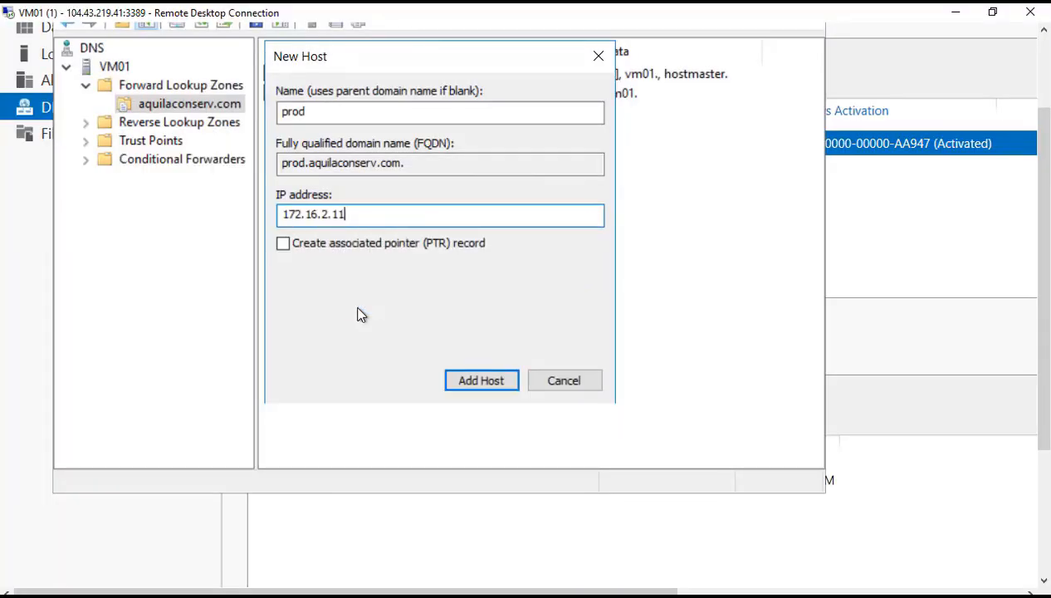
click(477, 383)
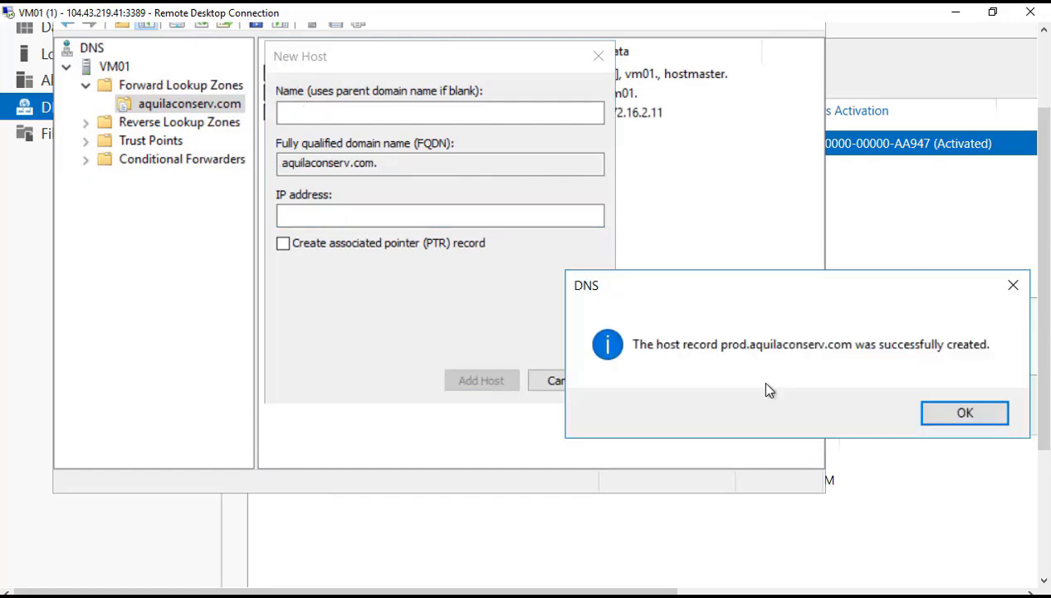
click(983, 417)
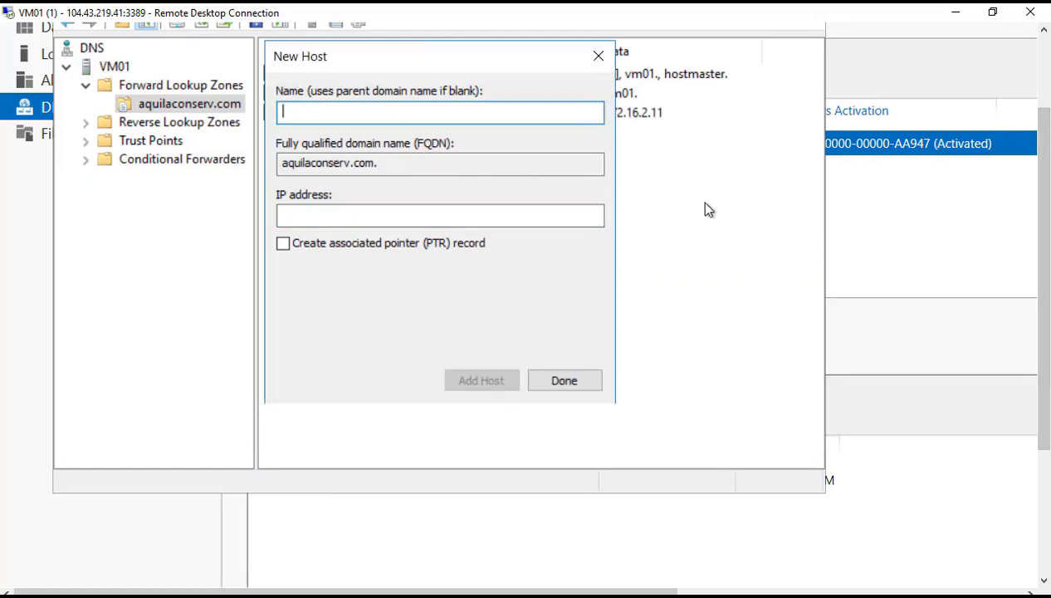
click(599, 55)
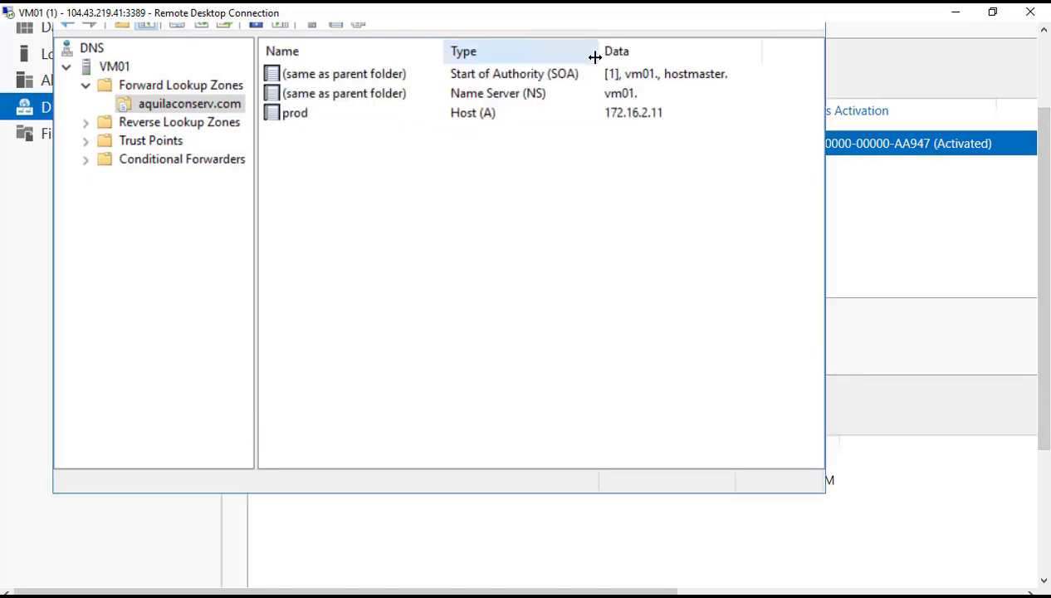
Step: Refresh the records of the aquilaconserv.com zone and close DNS Manager
right_click(463, 209)
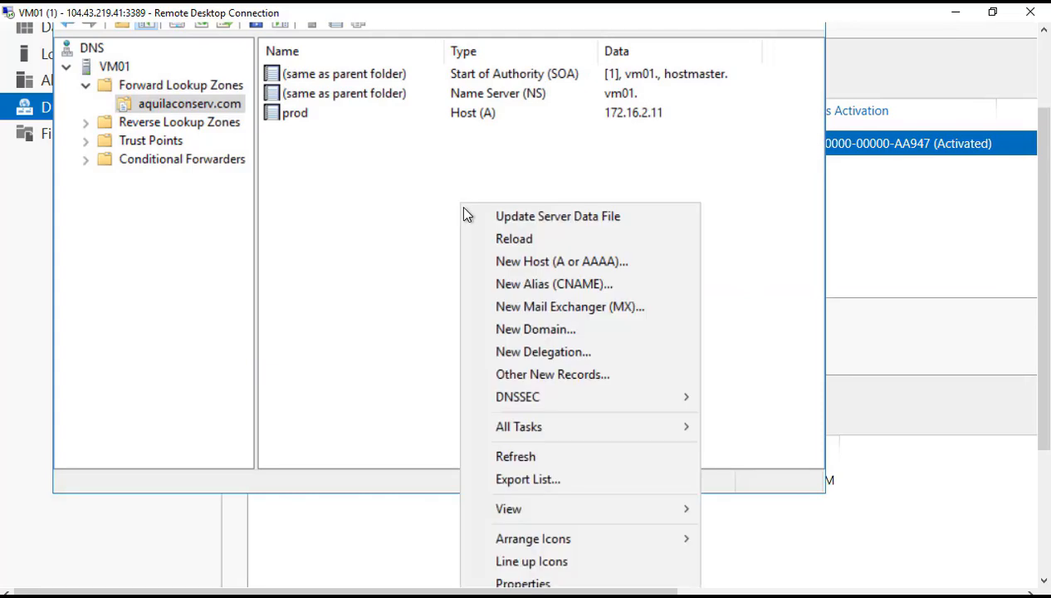
click(548, 460)
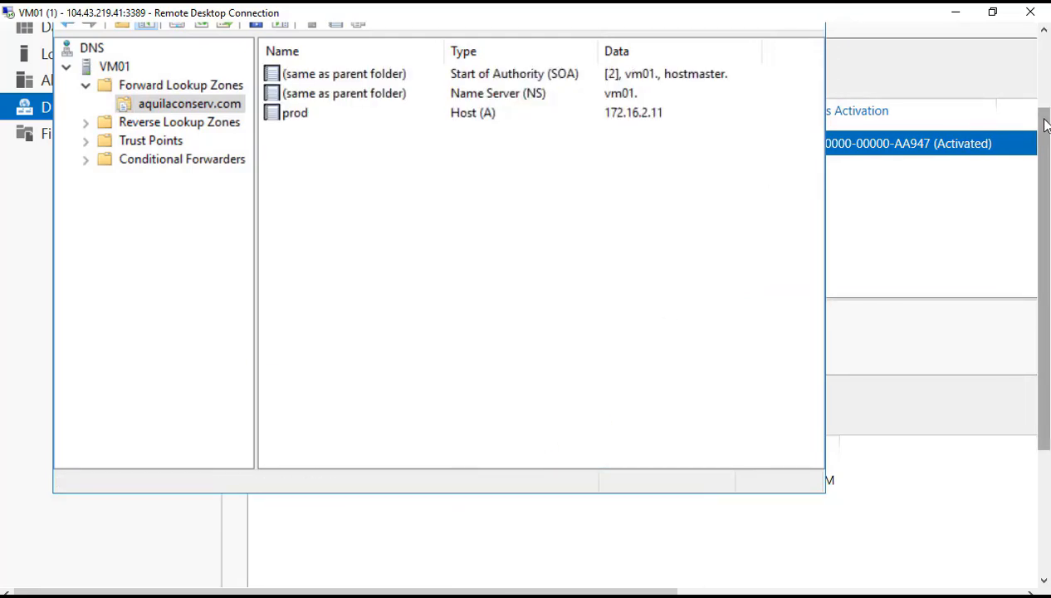
drag(1044, 125, 863, 67)
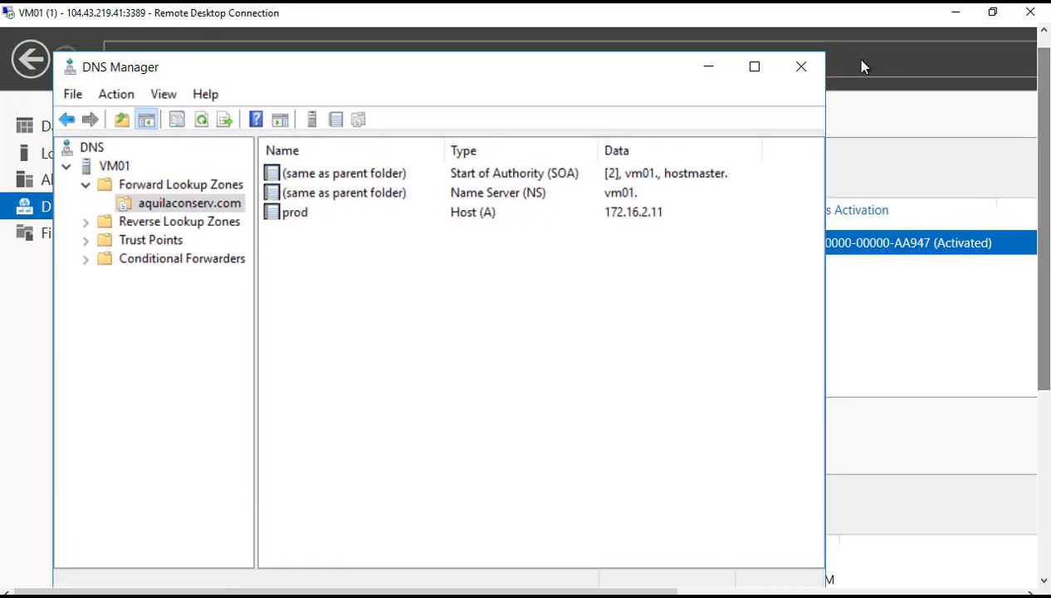
click(801, 67)
Step: Show the VM01 remote session full screen and open a command prompt there by running cmd
key(ctrl+alt+Break)
key(super+x)
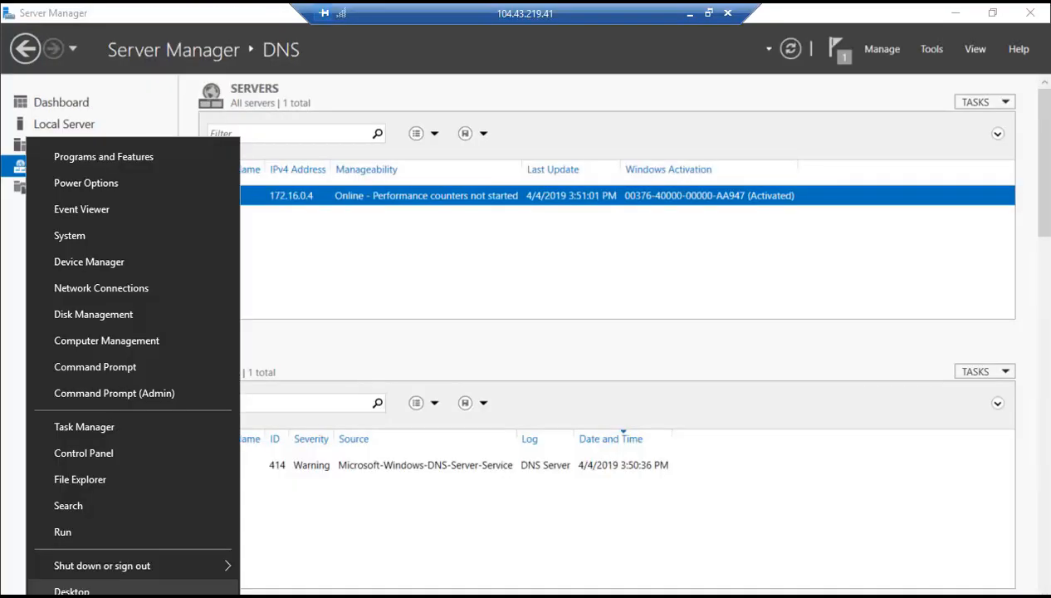
click(66, 528)
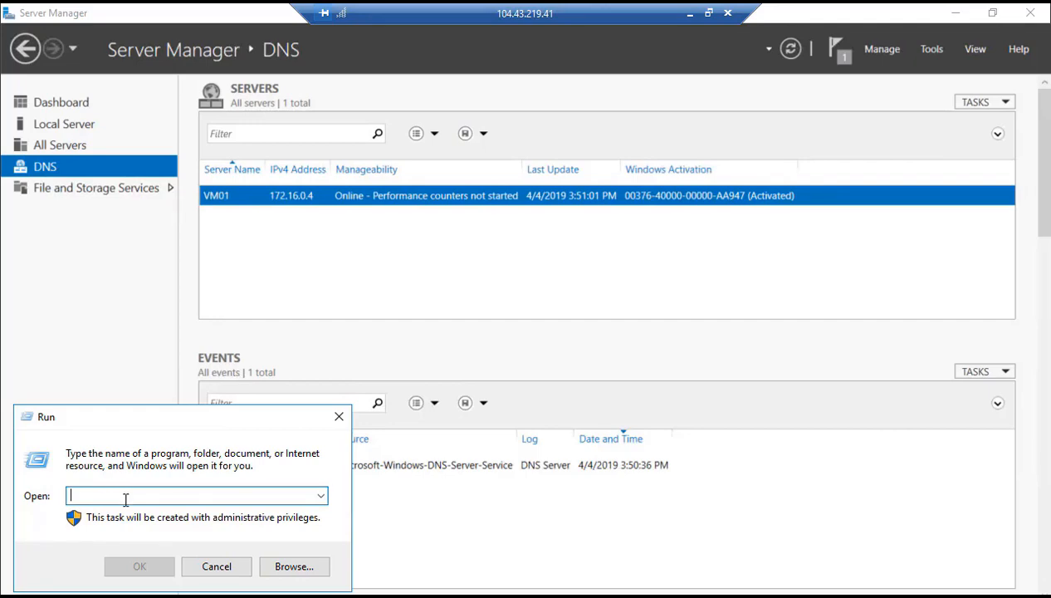
text(cmd)
key(Return)
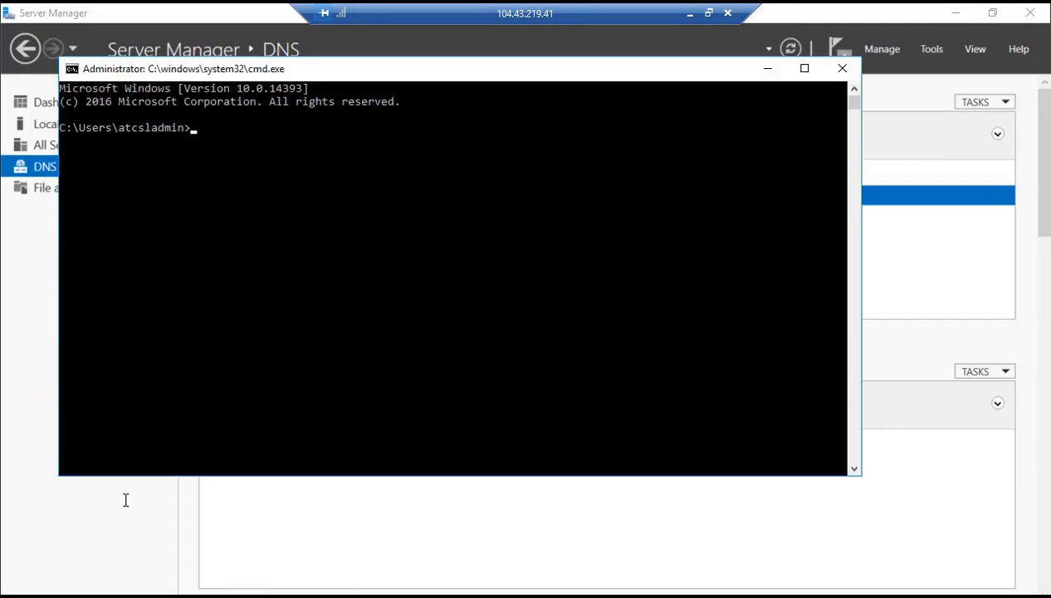
Step: Run ipconfig /all and check the DNS server and IPv4 address assigned to VM01's network adapter
text(ipco)
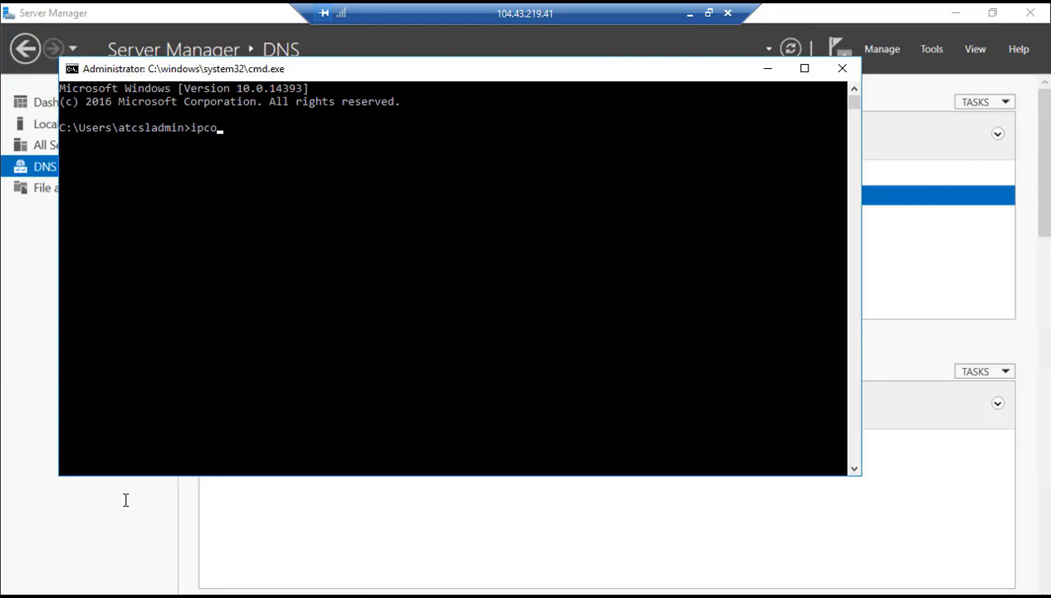
text(nfig /all)
key(Return)
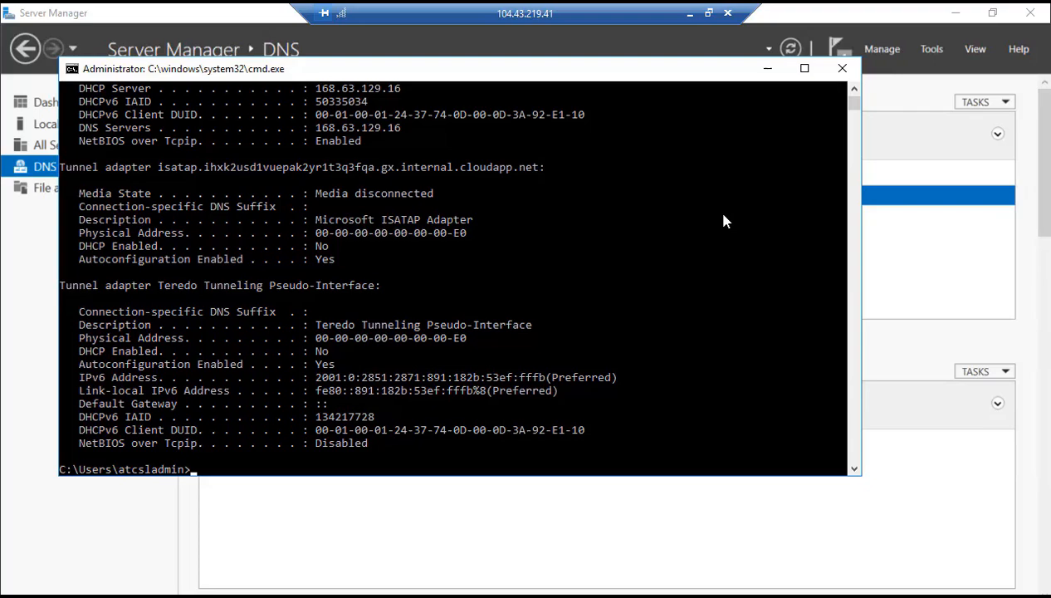
scroll(723, 214, up, 2)
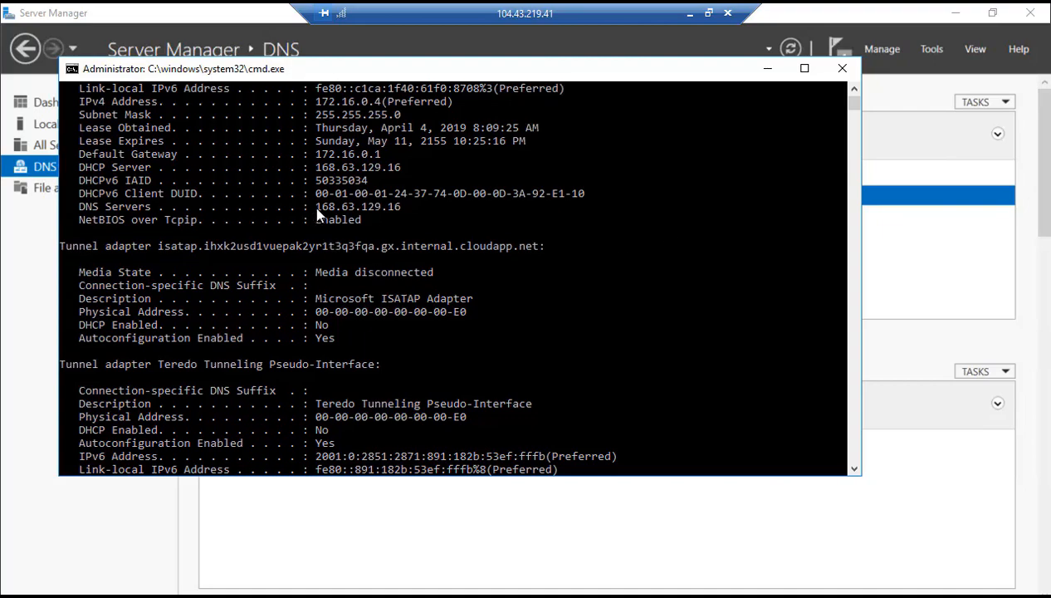
drag(315, 207, 402, 208)
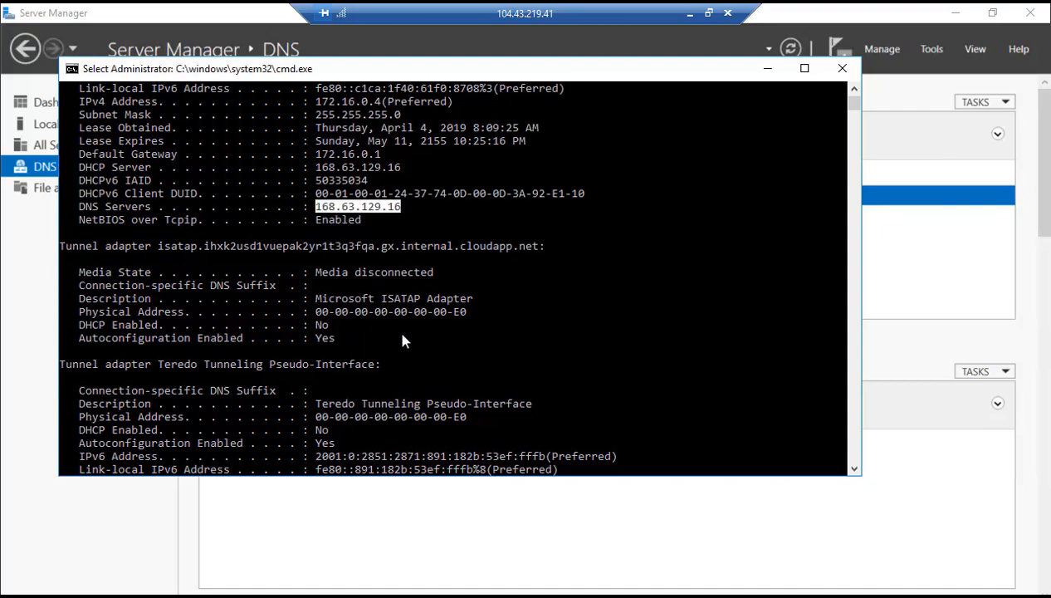
scroll(335, 169, up, 1)
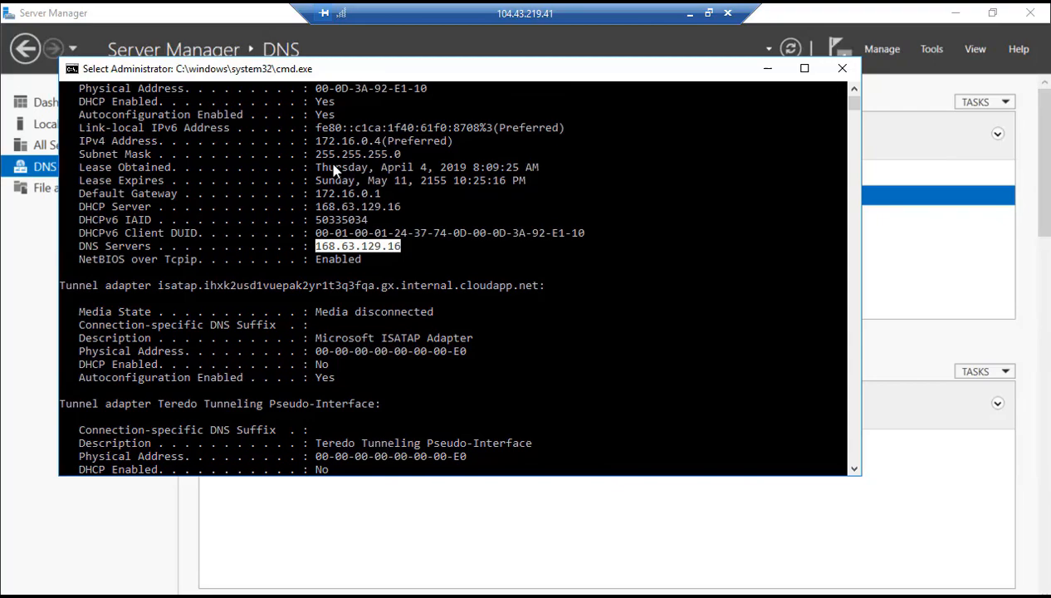
drag(315, 142, 381, 162)
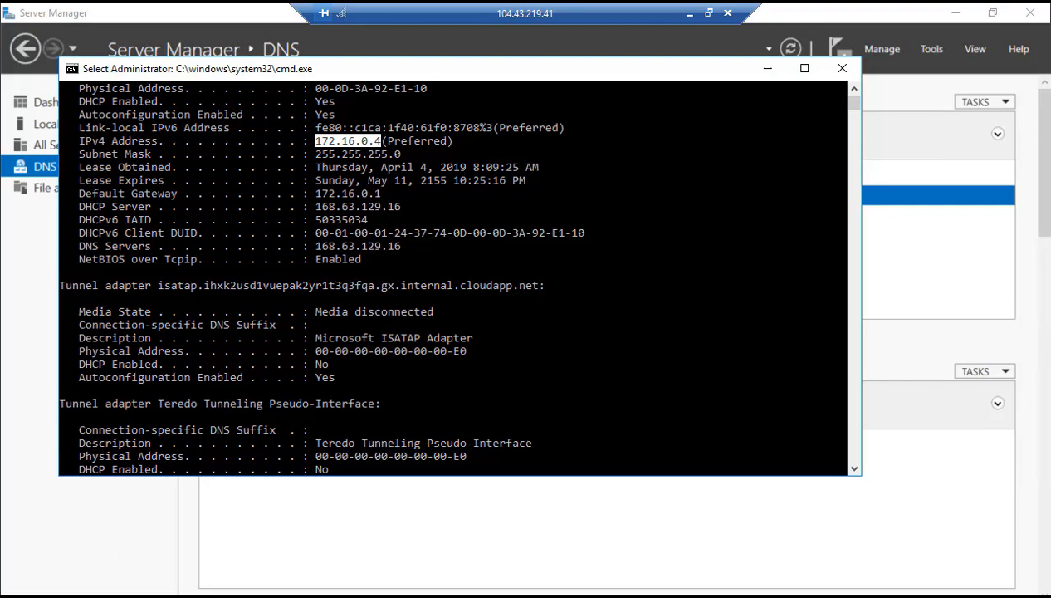
Step: Restart VM01 with Other (Planned) as the reason
key(super)
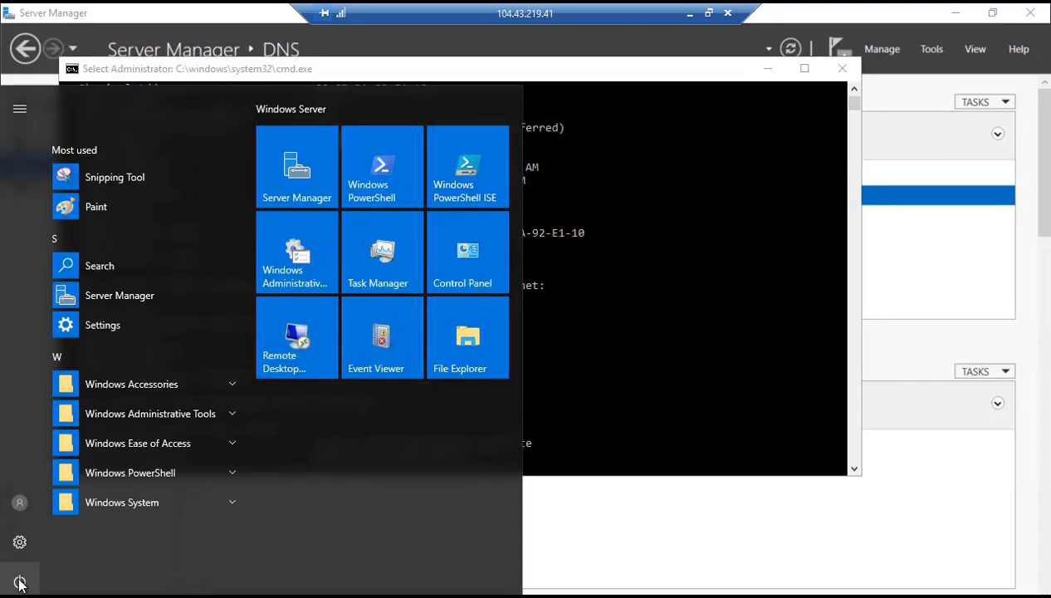
click(20, 582)
click(27, 539)
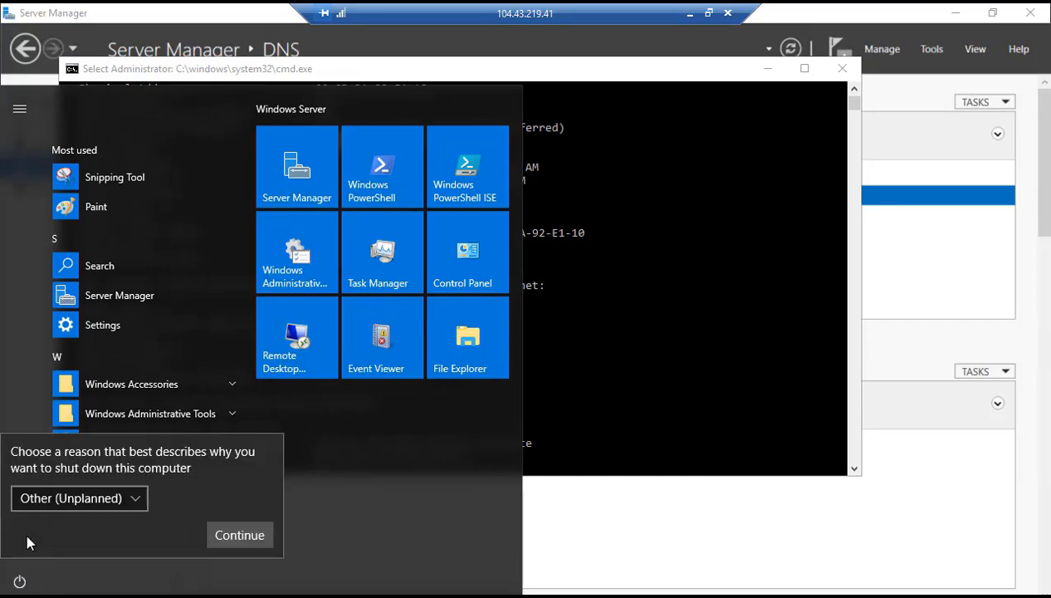
click(138, 498)
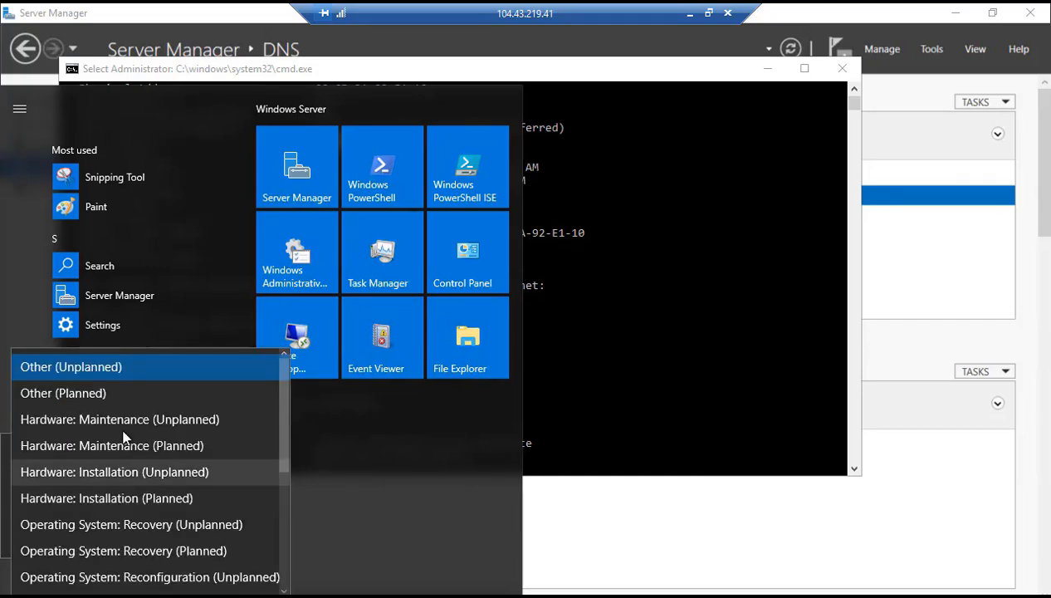
click(105, 392)
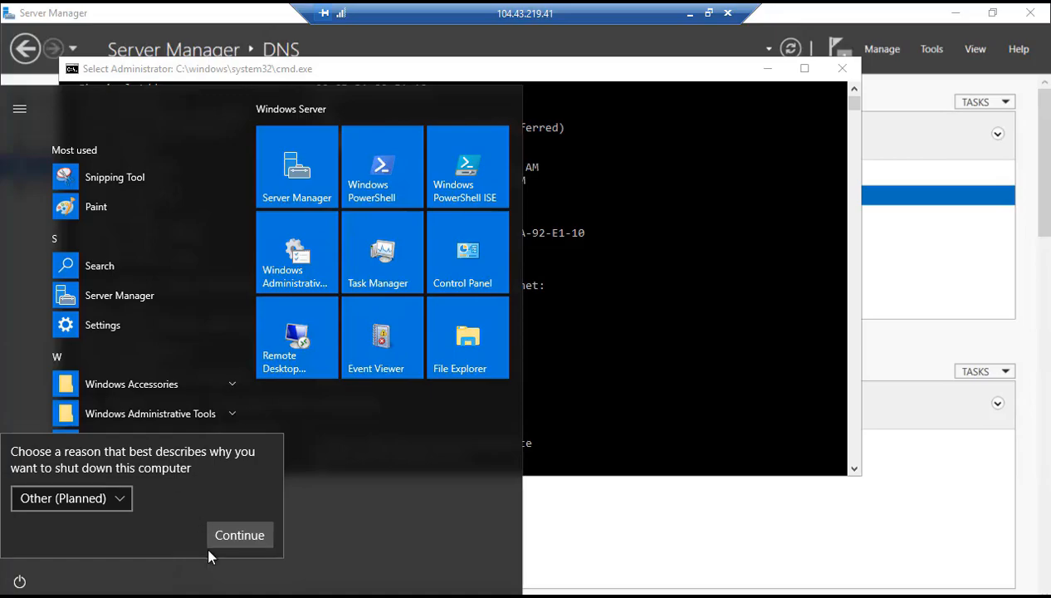
click(246, 538)
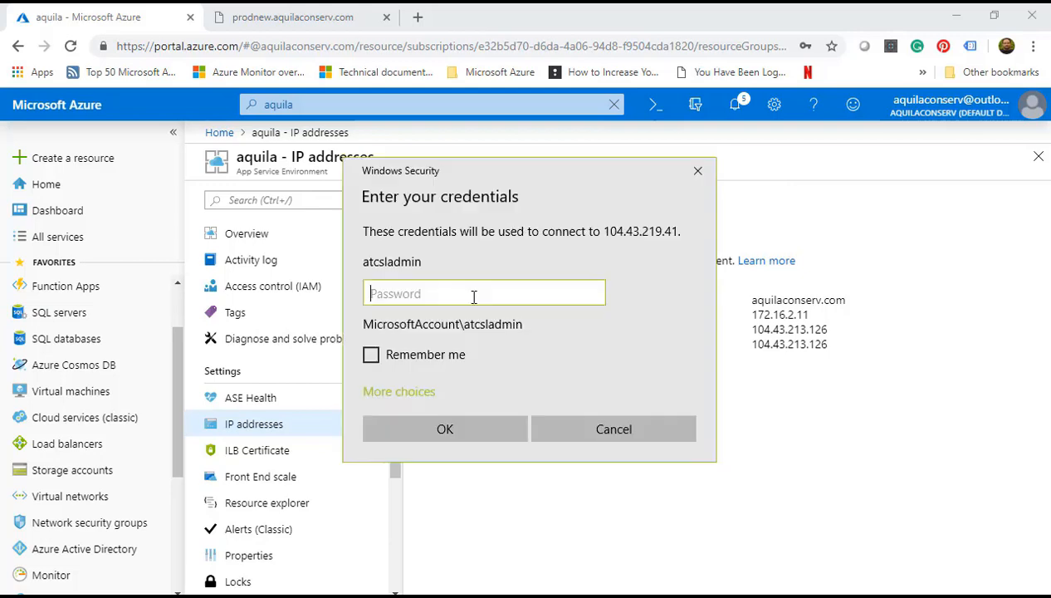
Step: Reconnect to VM01 over Remote Desktop by entering the administrator account's password
text(*************)
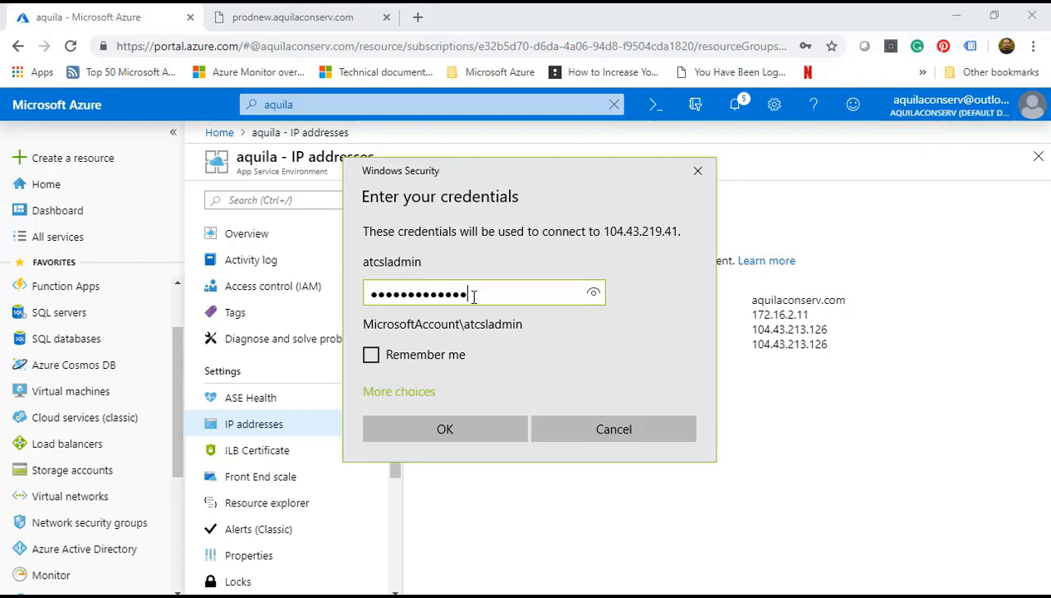
click(458, 432)
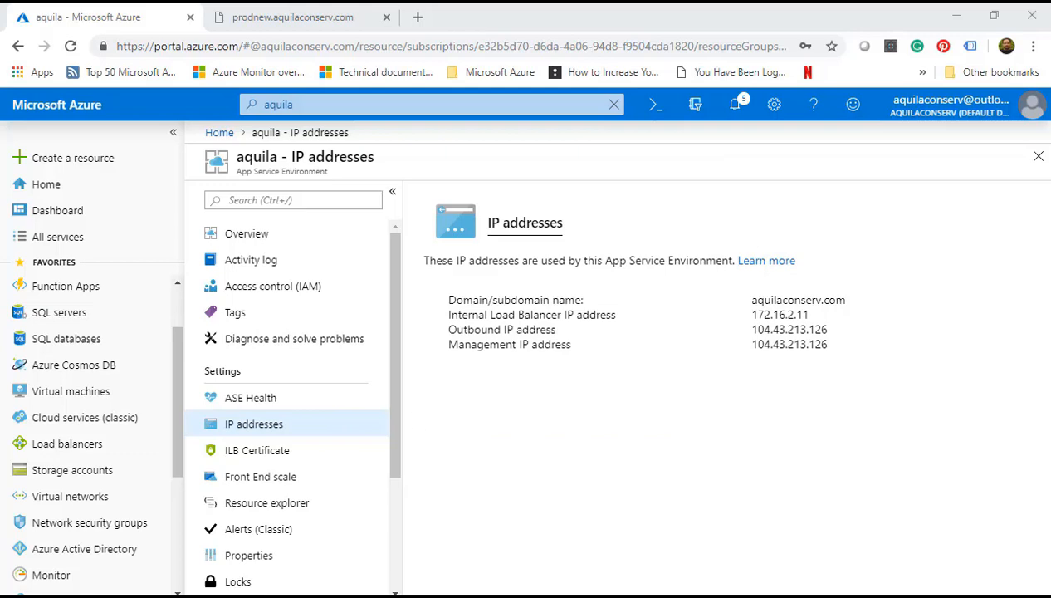
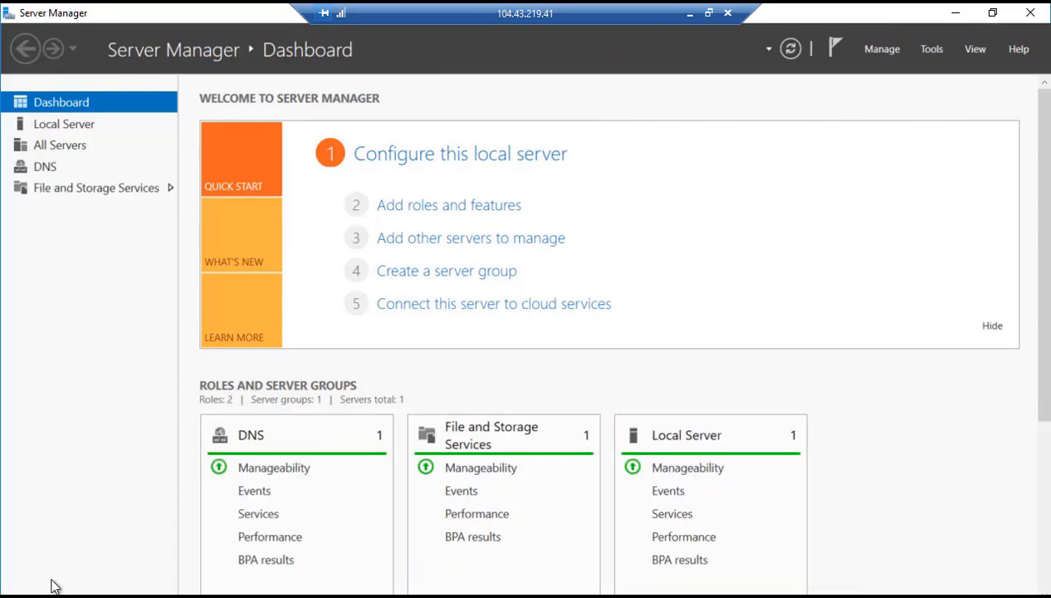
Step: Open a command prompt on VM01 and run ipconfig /all
key(super+x)
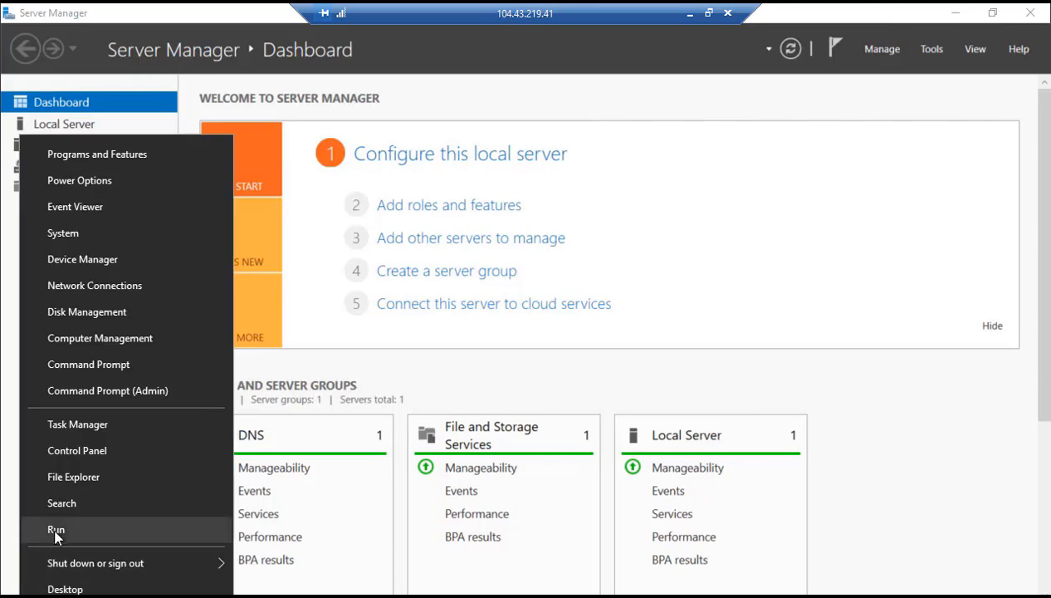
click(55, 528)
click(151, 567)
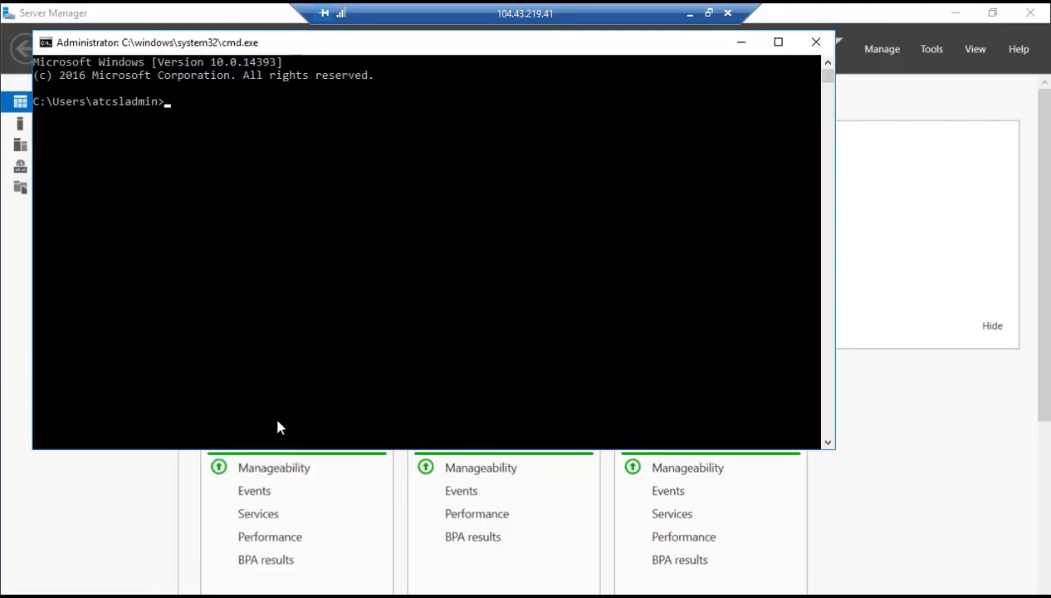
text(ipconfig a)
key(BackSpace)
text(/all)
key(Return)
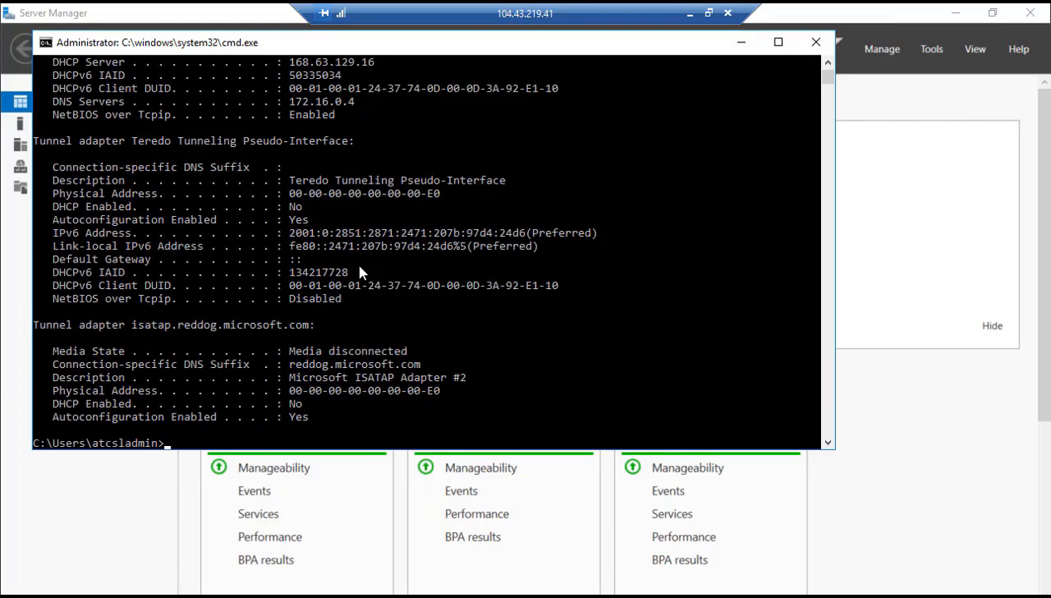
Step: Check the network adapter's IPv4 address against its DNS server in the ipconfig output and close the command prompt
click(828, 61)
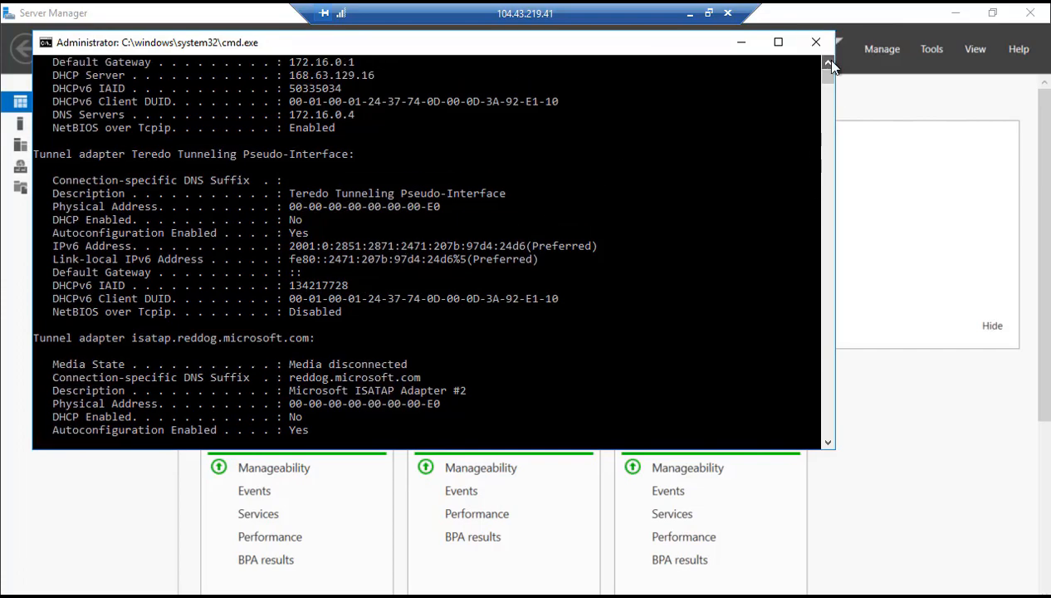
drag(828, 61, 828, 61)
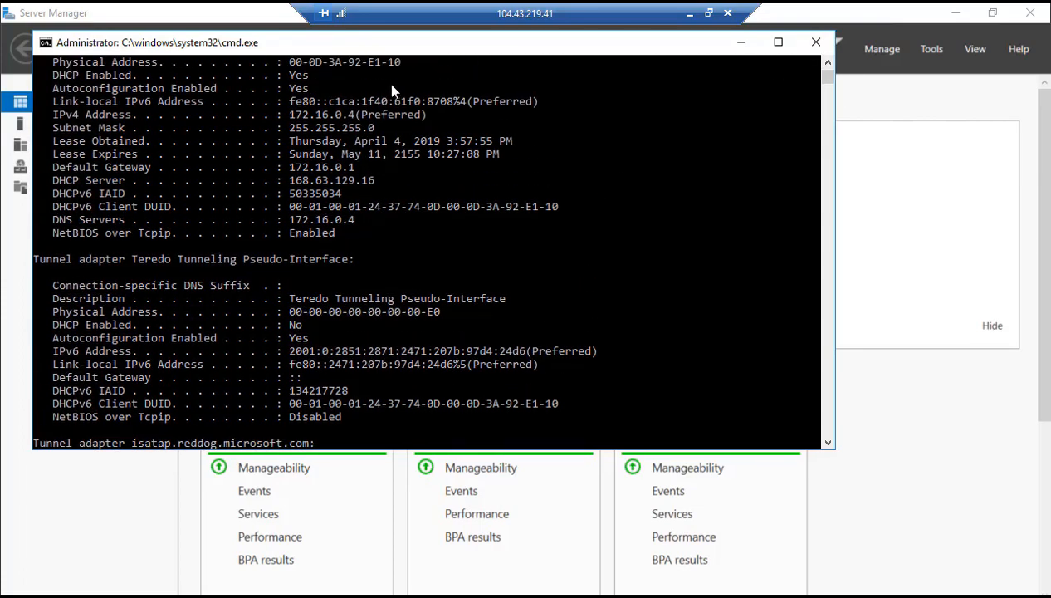
drag(289, 115, 360, 120)
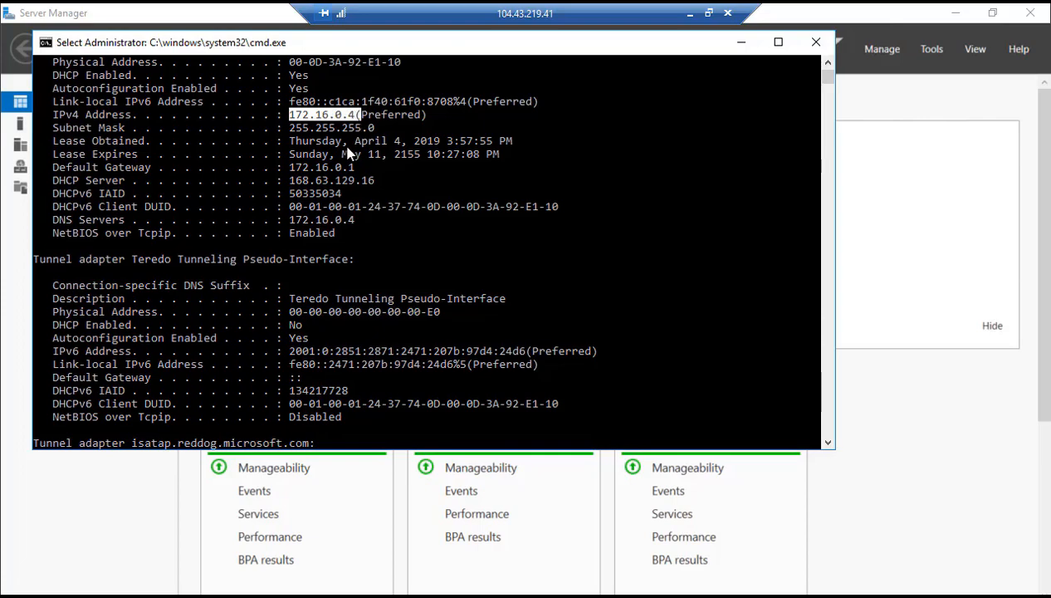
drag(290, 220, 359, 223)
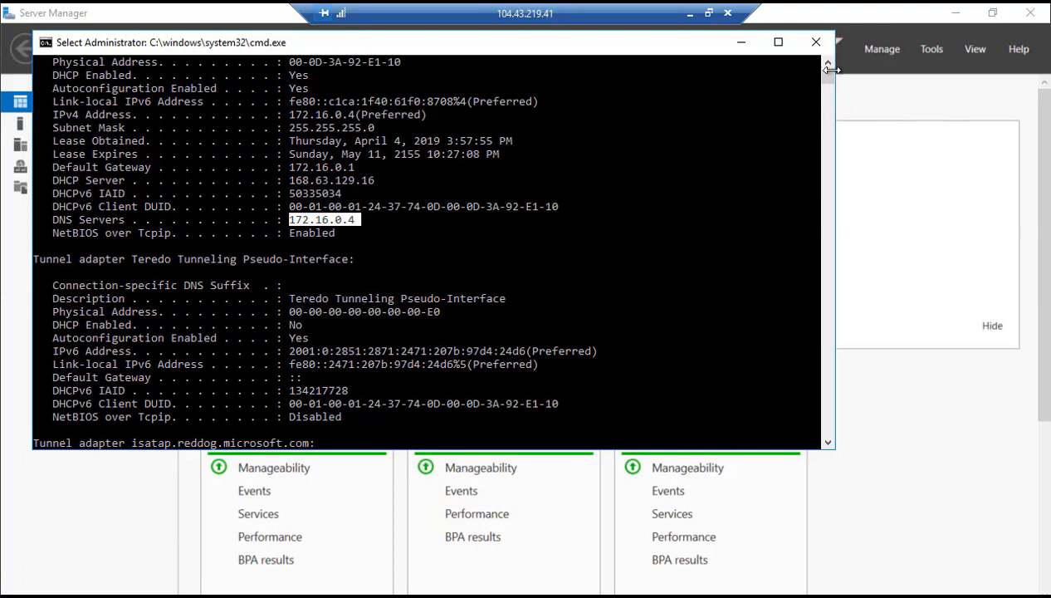
click(816, 42)
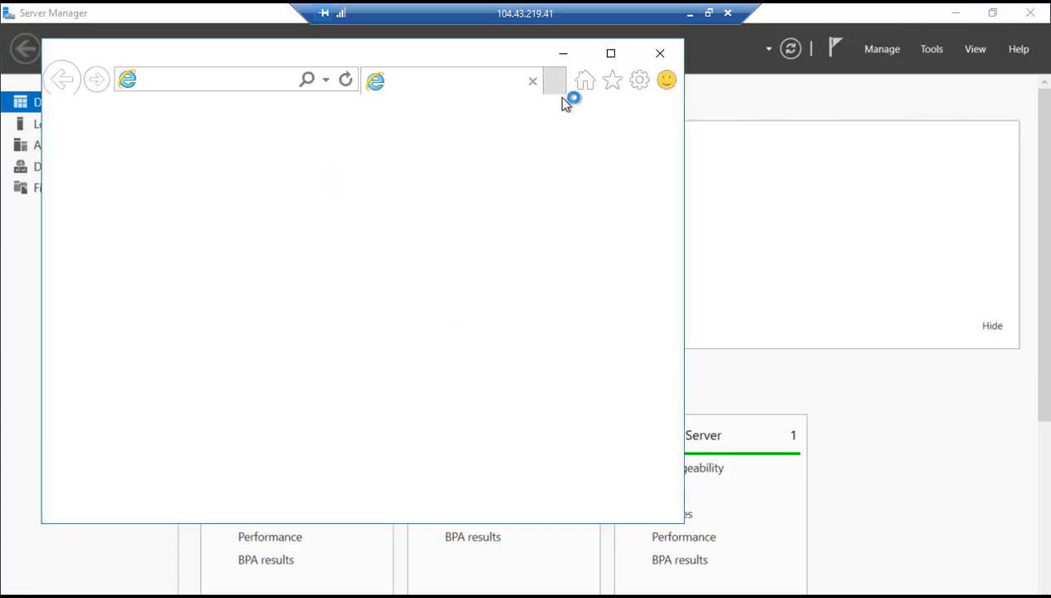
Step: Open Internet Explorer on VM01 in a maximized window and postpone its initial setup
click(611, 52)
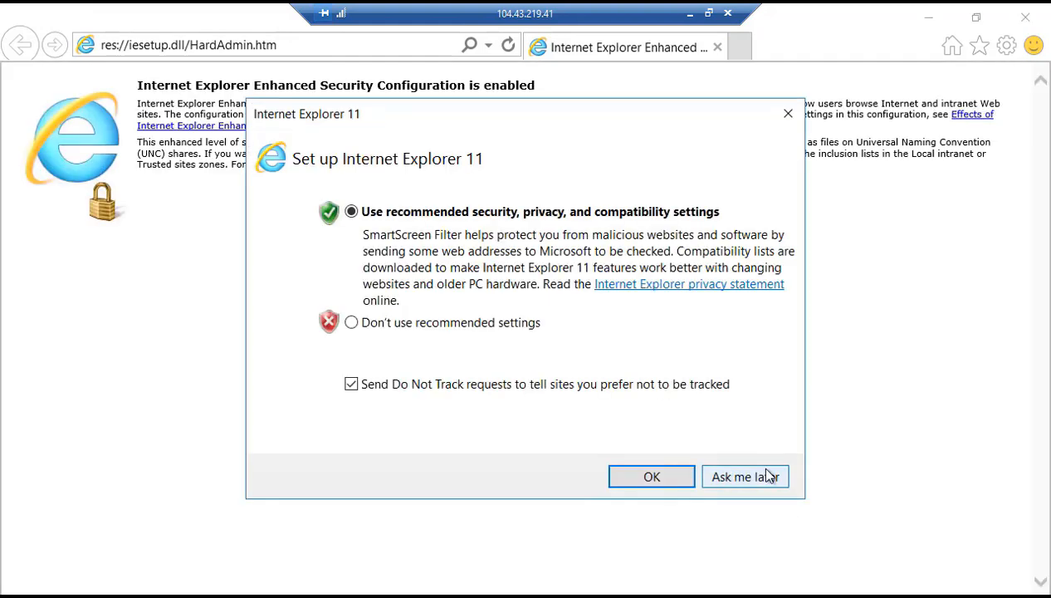
click(766, 476)
click(288, 50)
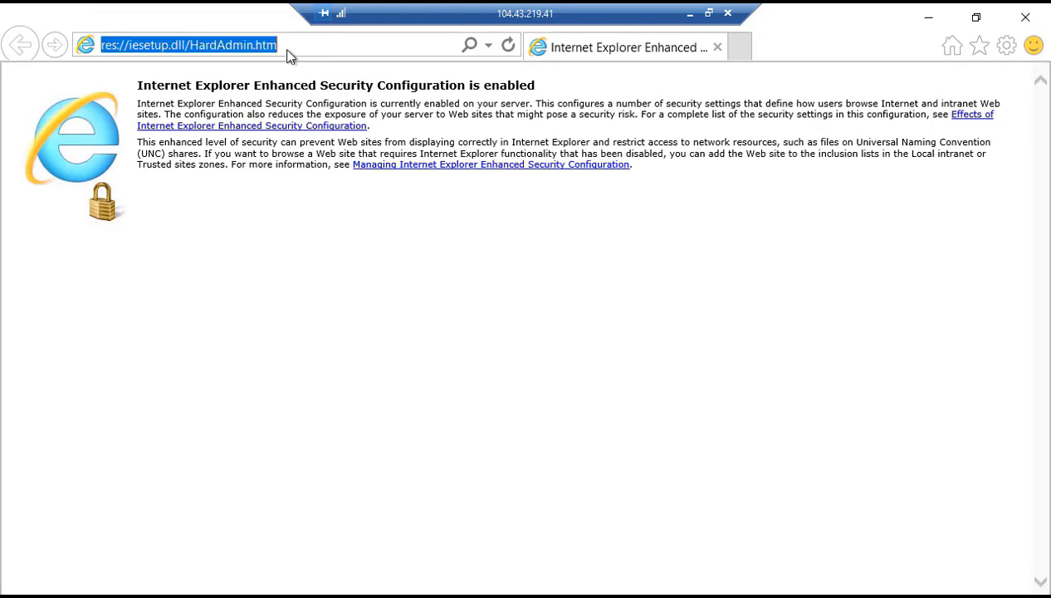
text(http:)
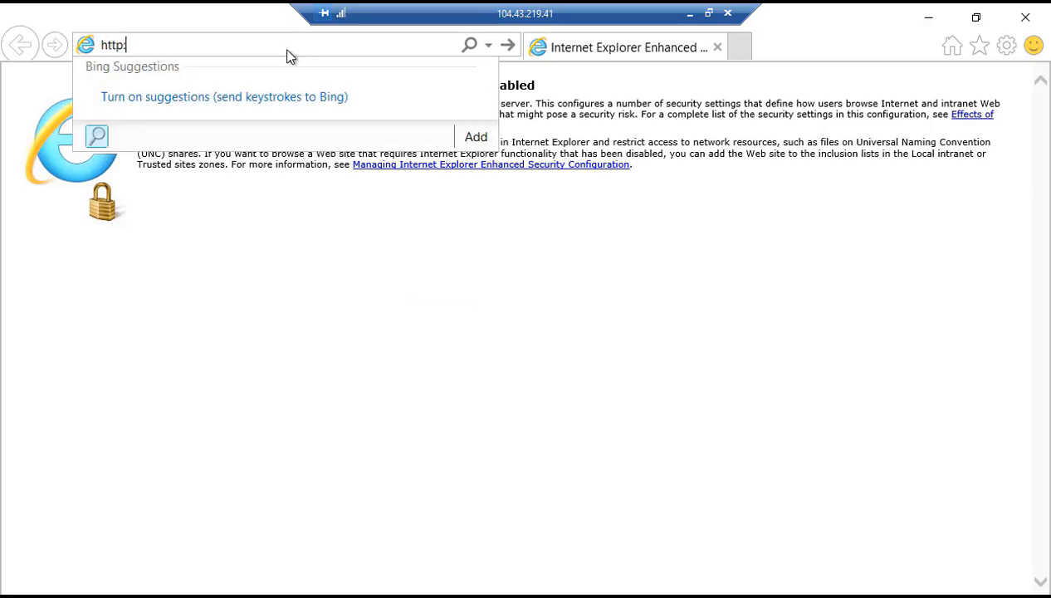
text(//aquila====)
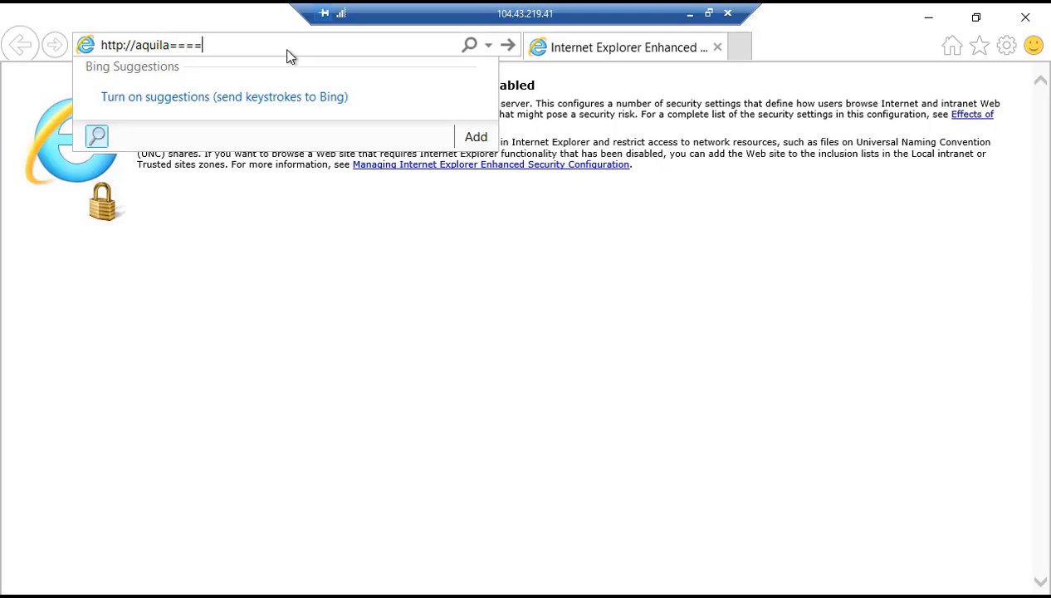
key(BackSpace)
key(BackSpace)
key(BackSpace)
key(BackSpace)
key(BackSpace)
key(BackSpace)
key(BackSpace)
key(BackSpace)
key(BackSpace)
key(BackSpace)
text(prod)
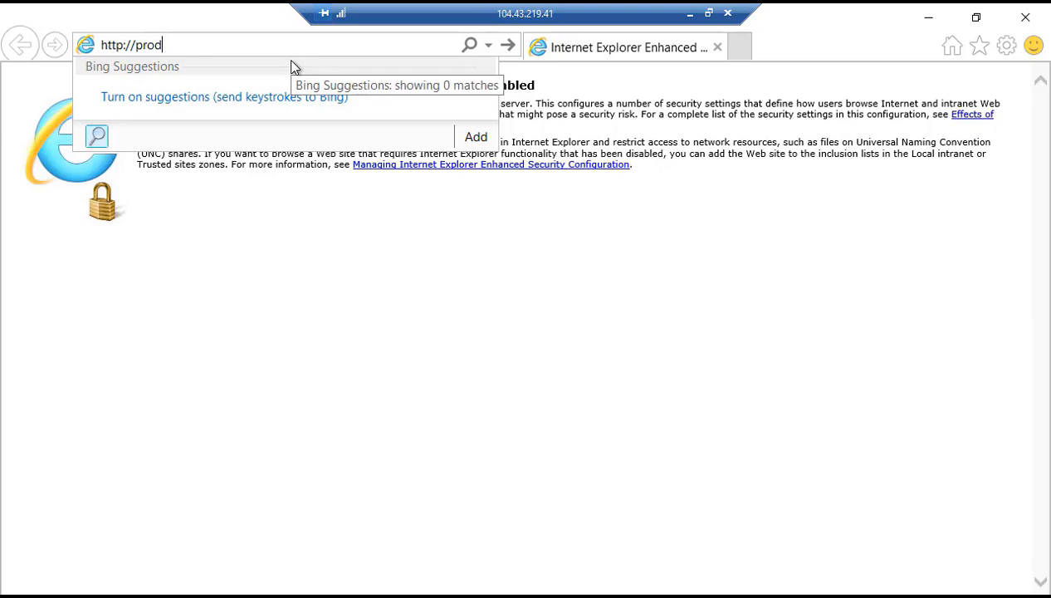
text(.aquilaco)
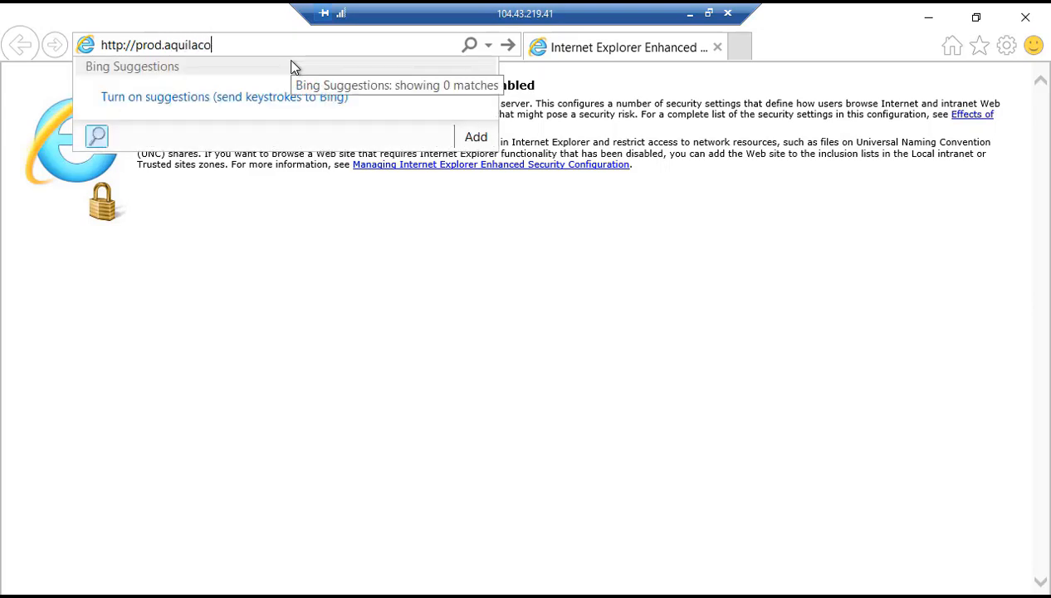
text(nserv.com)
key(Return)
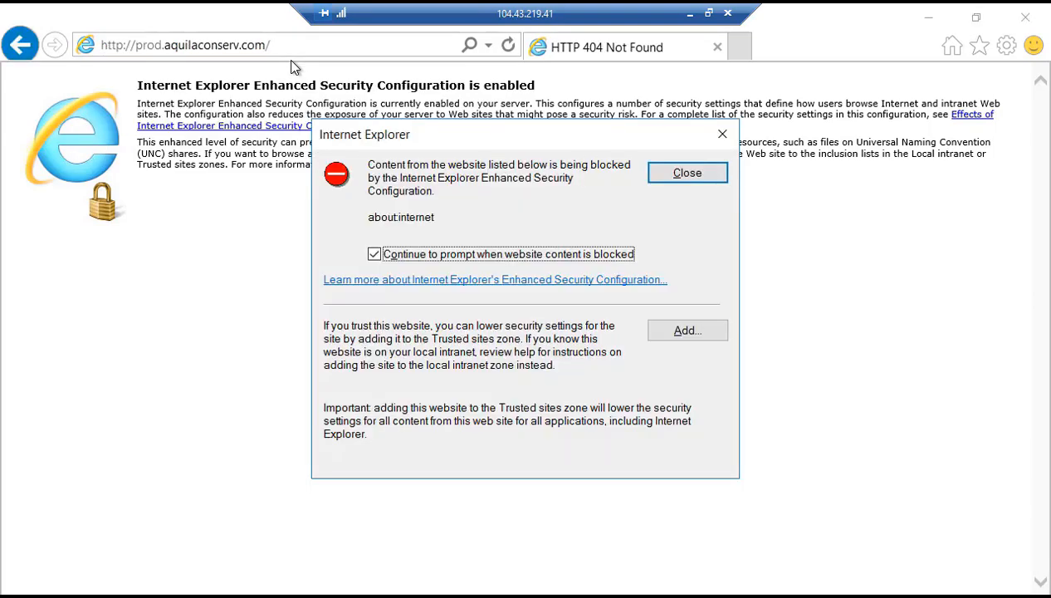
click(561, 248)
click(689, 176)
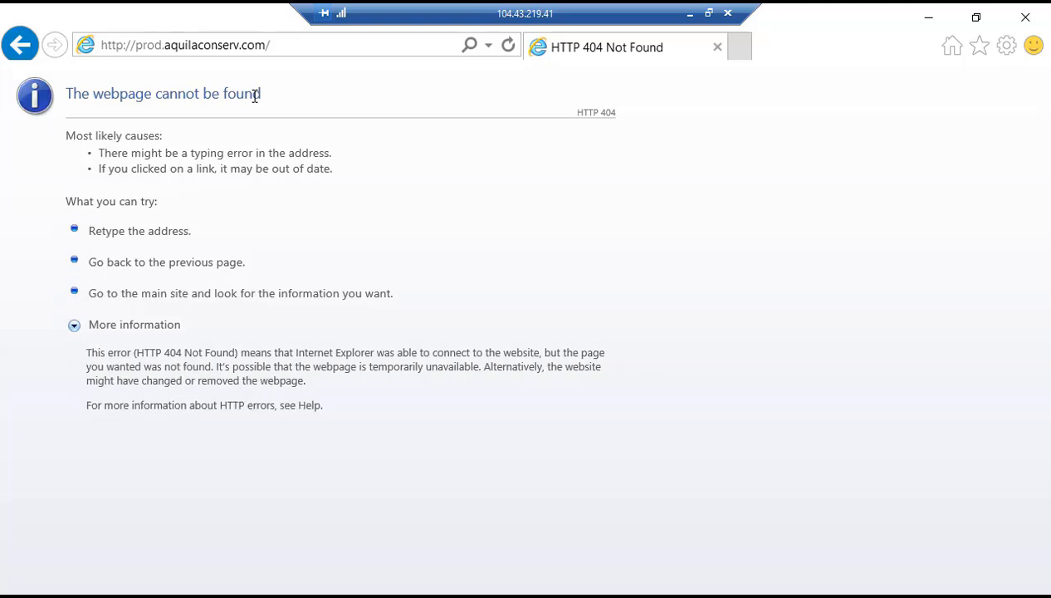
Step: Switch to the Azure portal in Chrome, open the prodnew App Service overview, and copy its URL
click(689, 15)
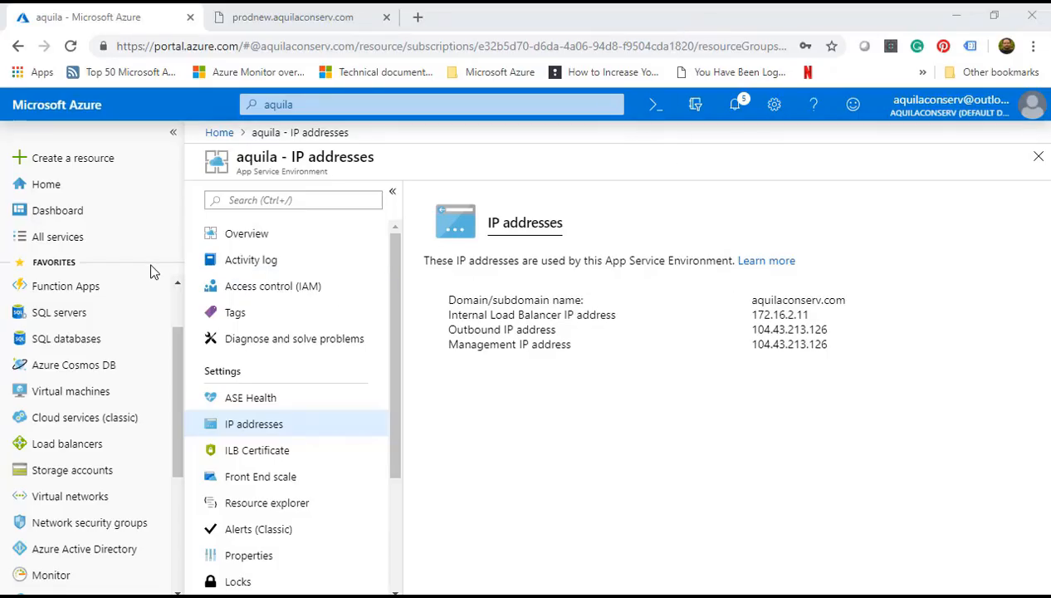
click(320, 104)
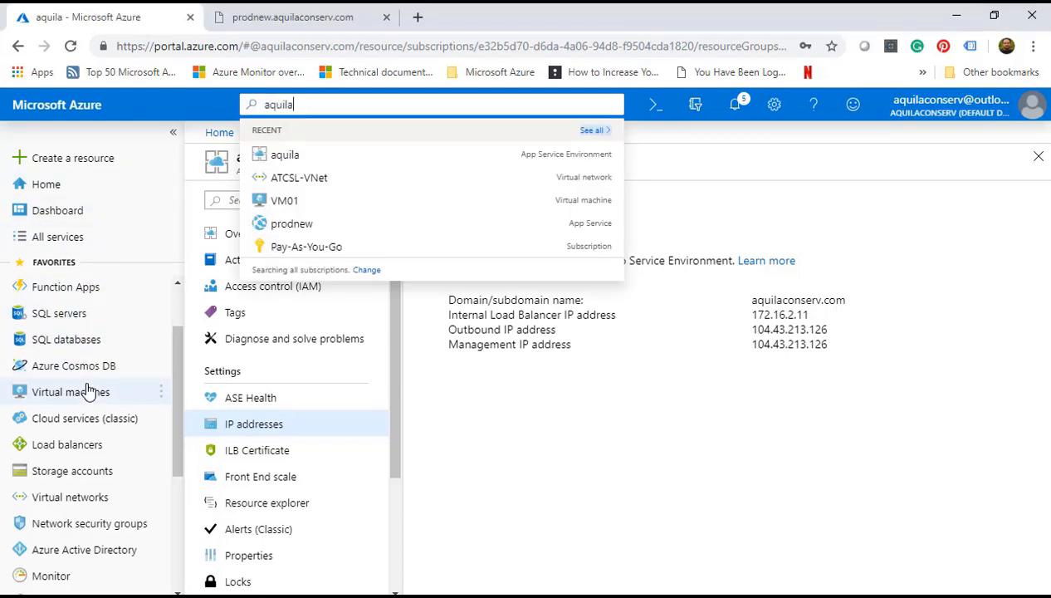
scroll(64, 344, up, 1)
click(62, 342)
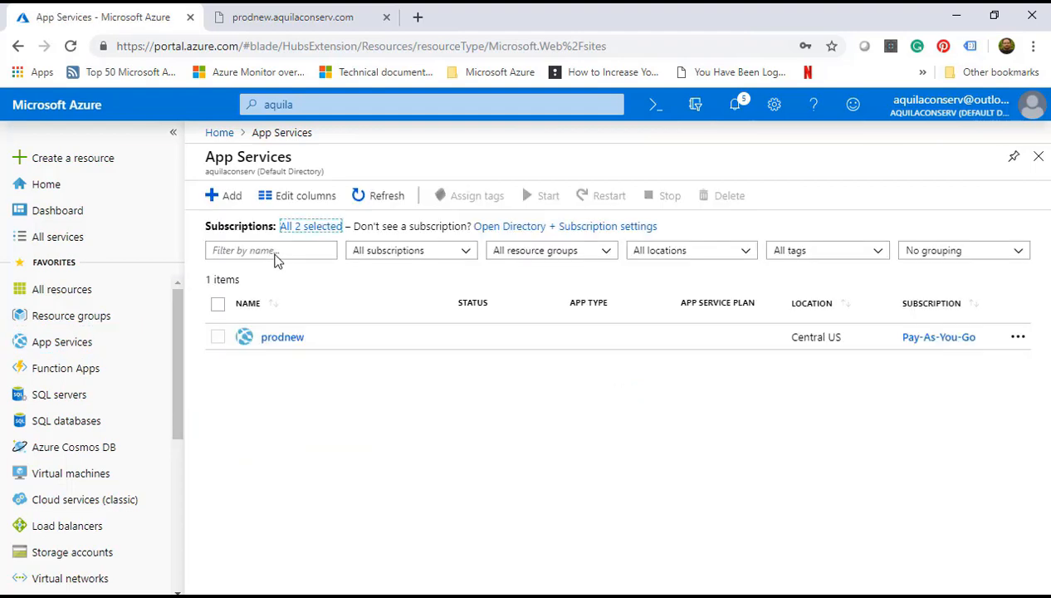
click(285, 340)
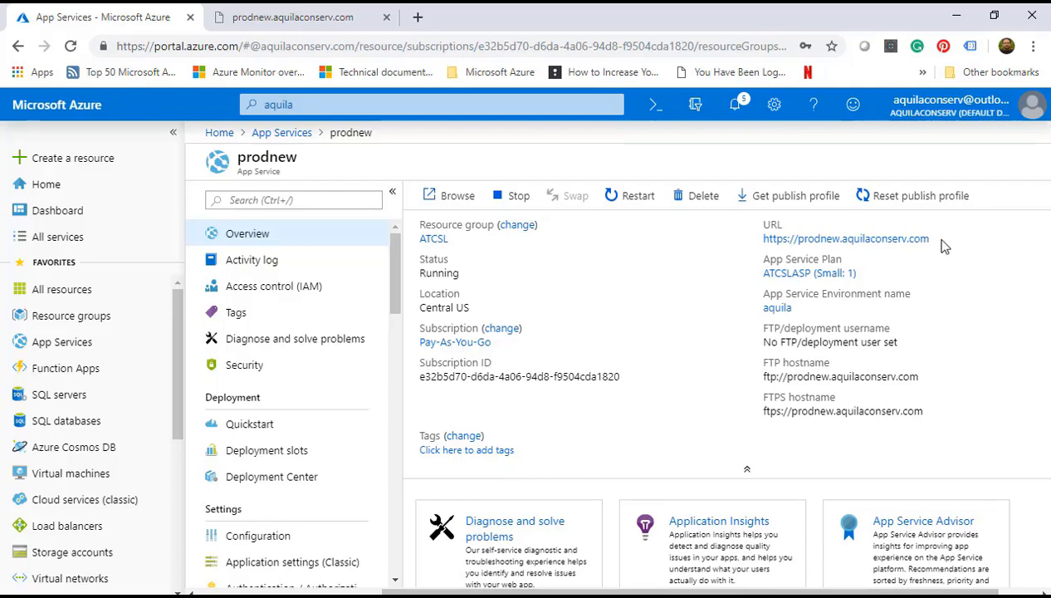
click(937, 239)
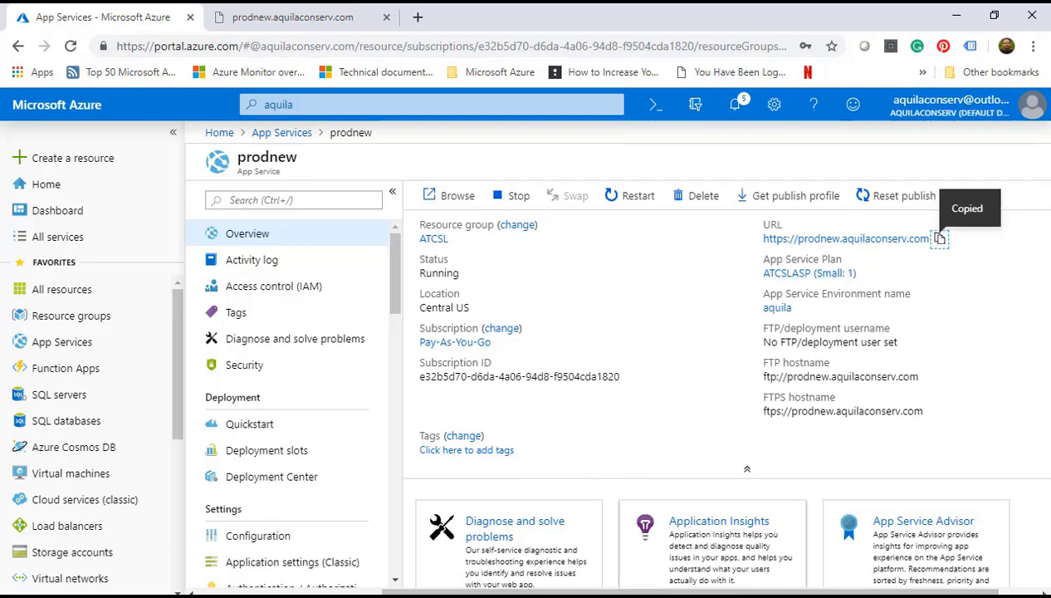
key(alt+Tab)
click(313, 43)
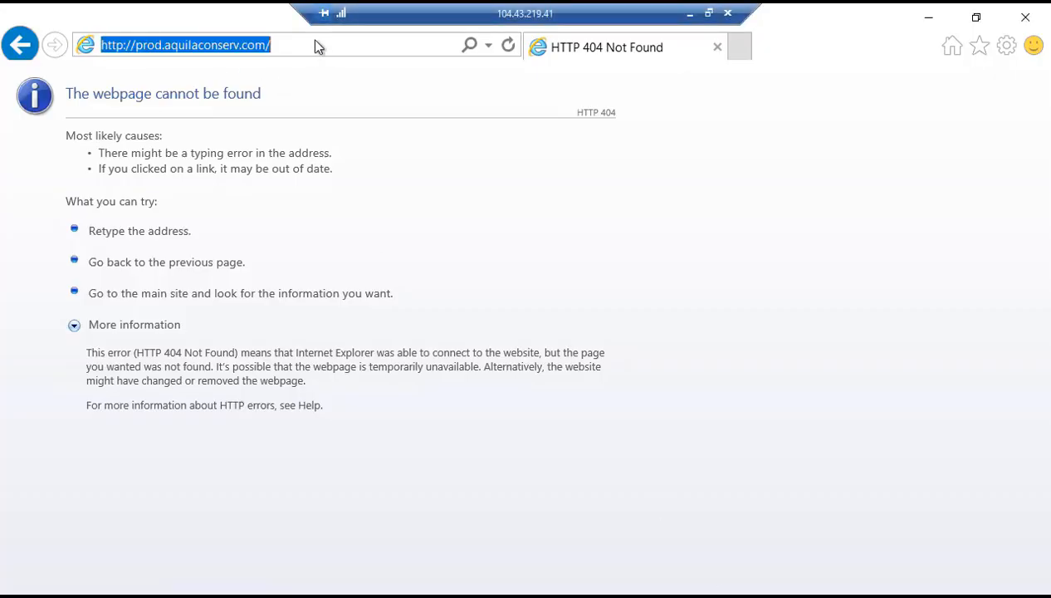
key(ctrl+v)
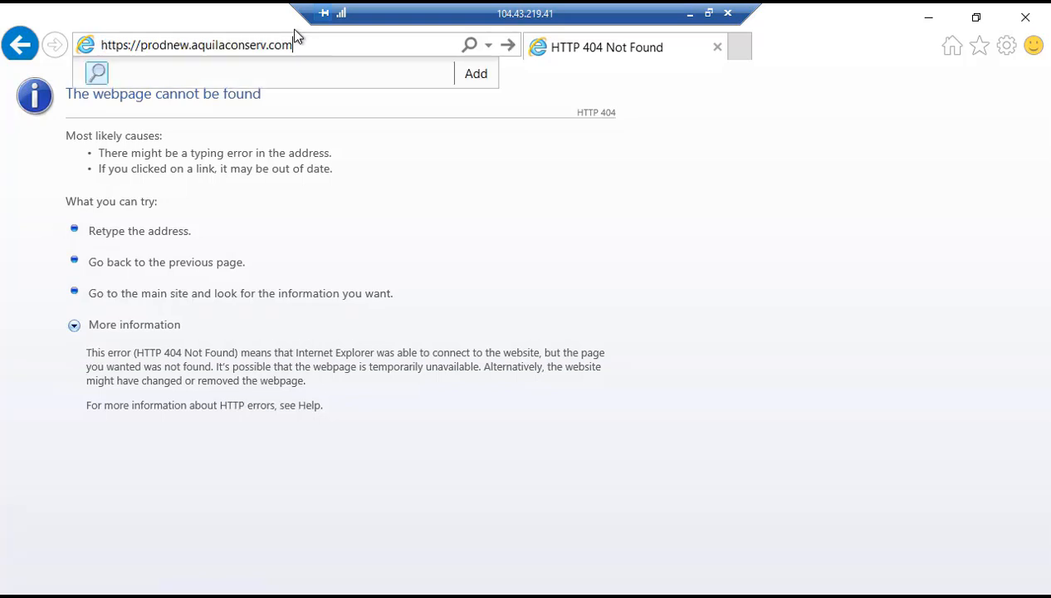
click(768, 271)
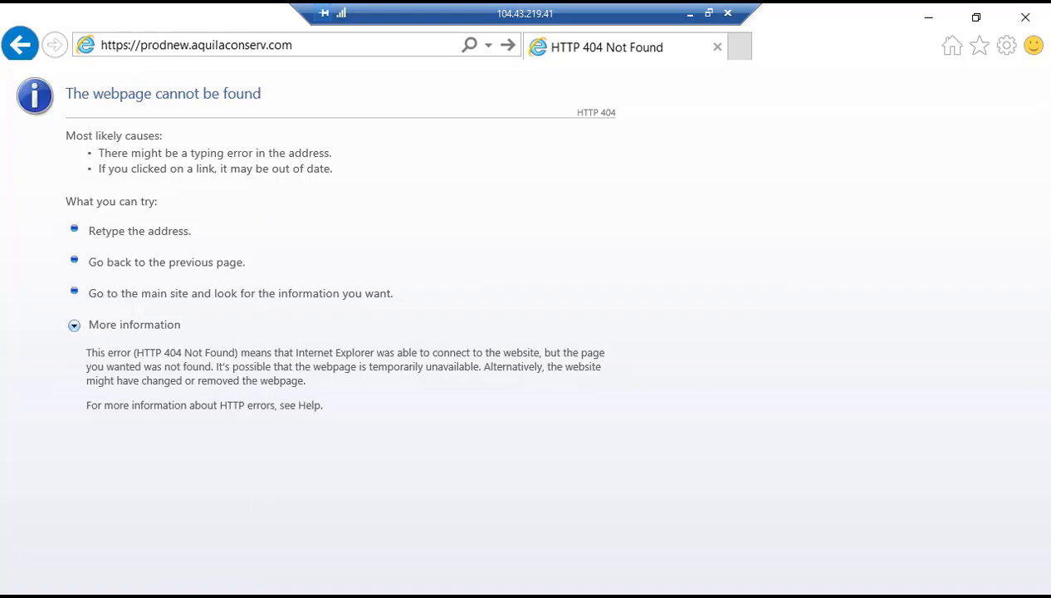
click(717, 47)
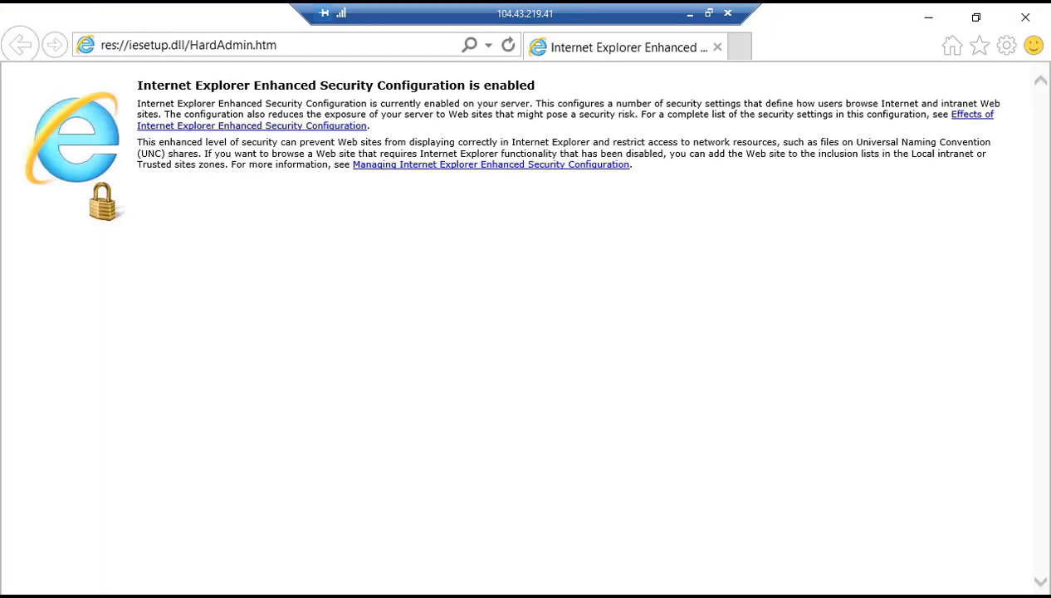
click(305, 52)
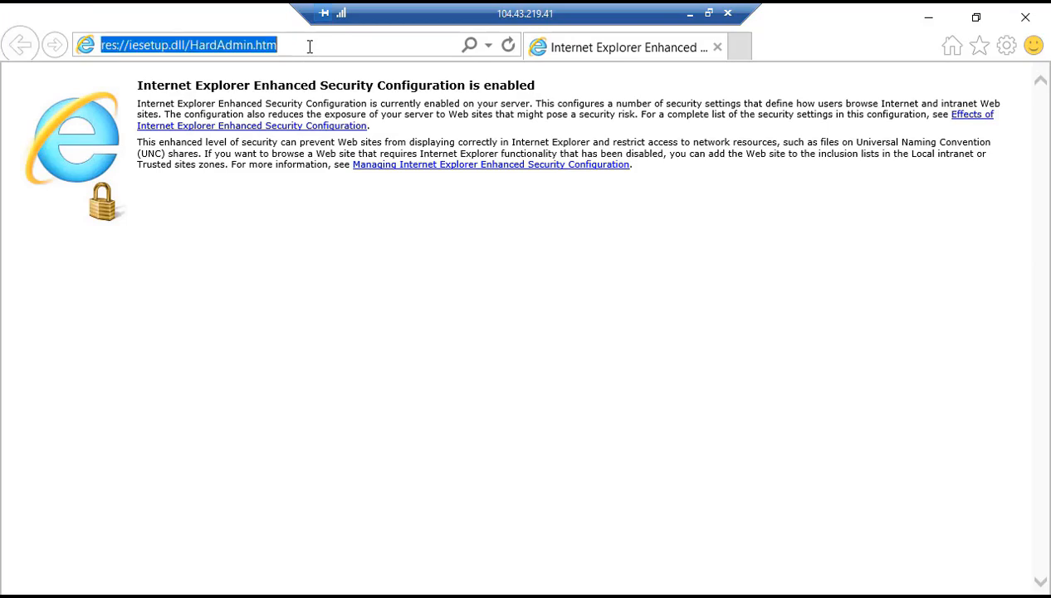
right_click(306, 47)
click(364, 126)
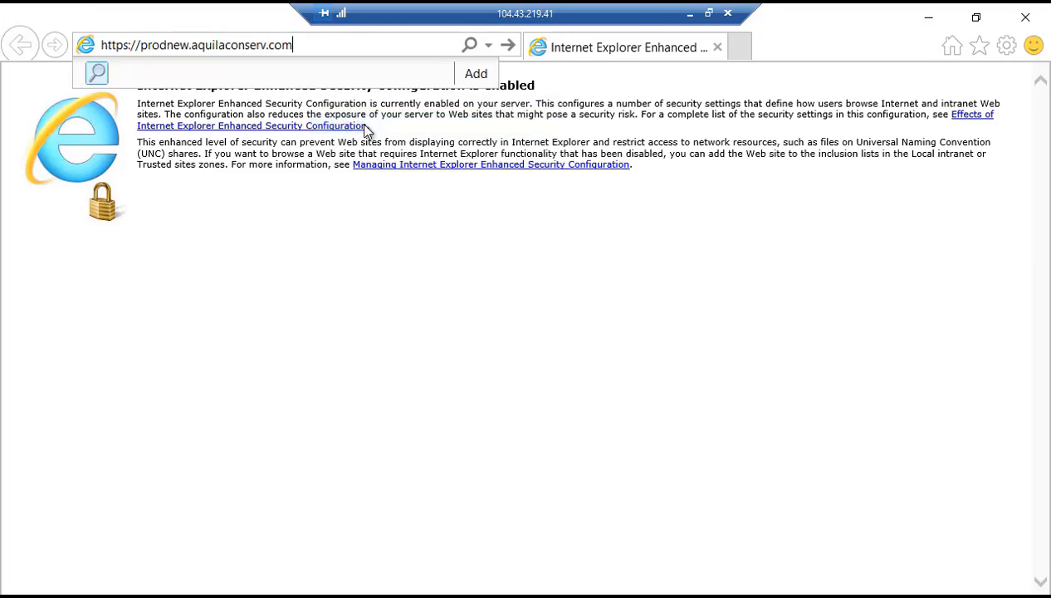
key(Return)
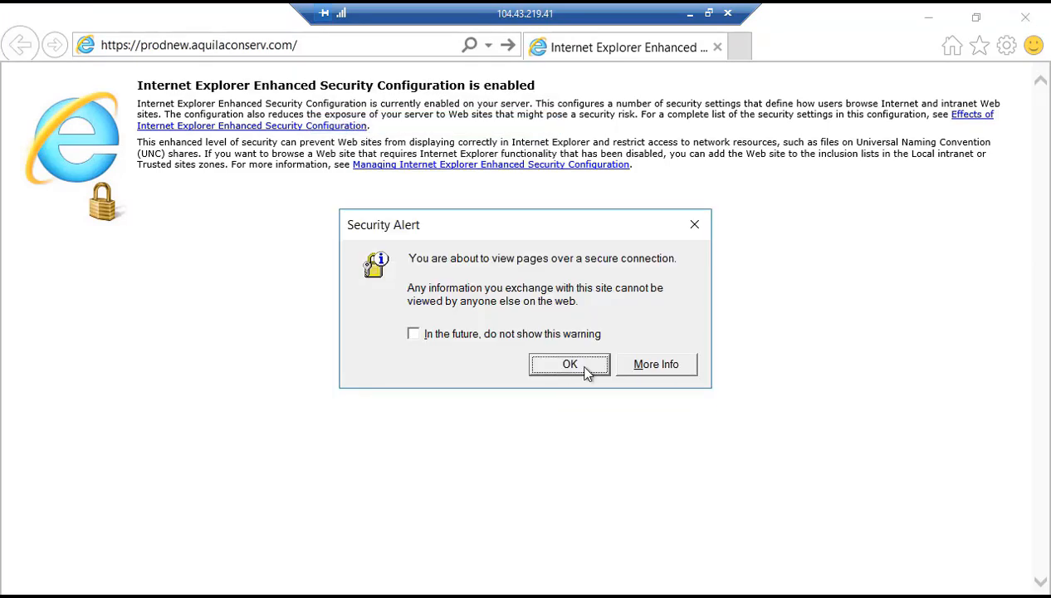
click(584, 371)
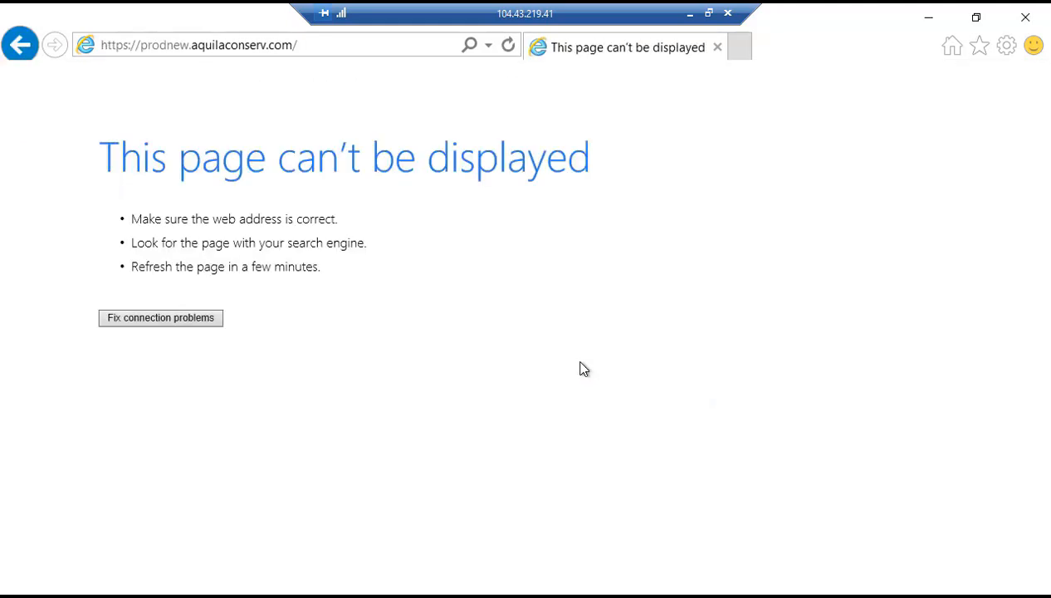
click(125, 47)
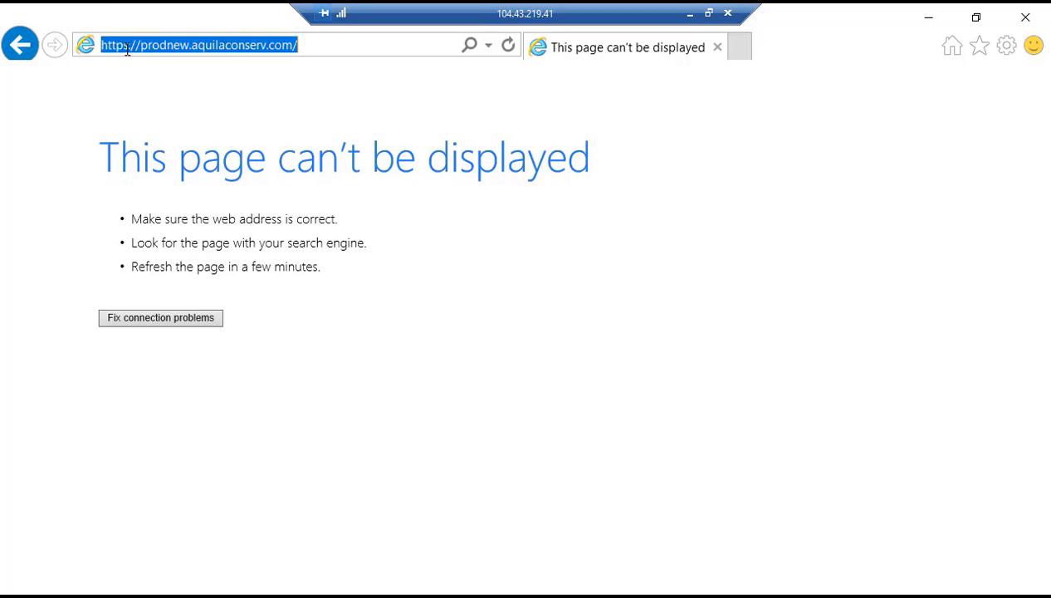
click(129, 46)
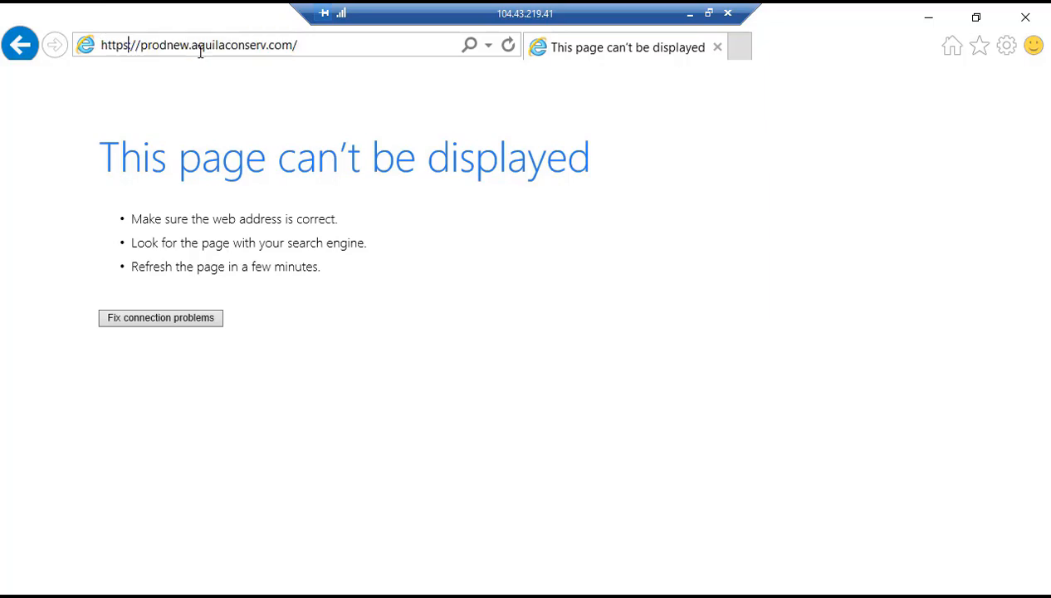
key(BackSpace)
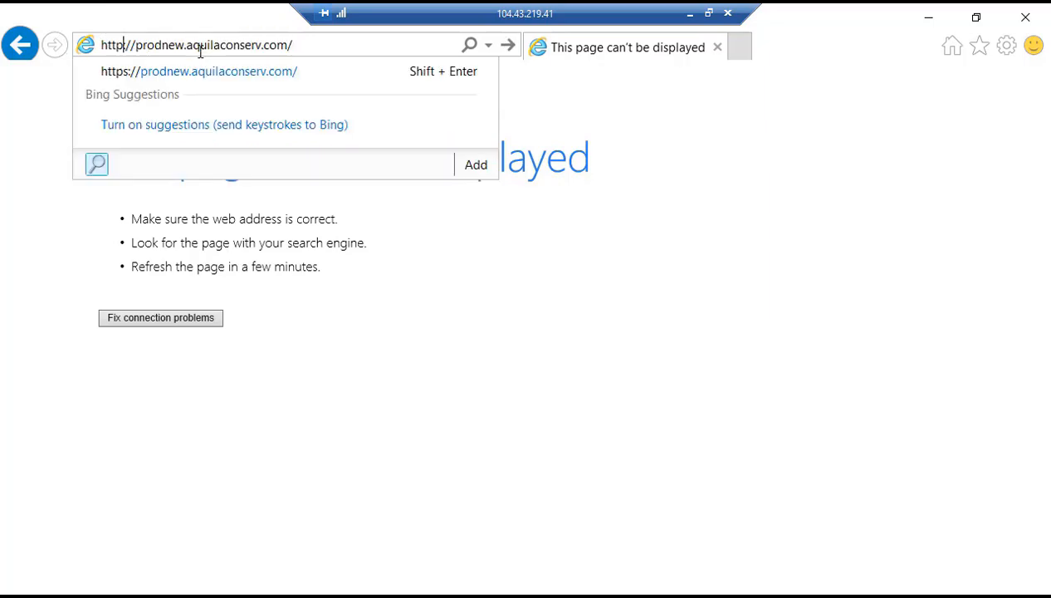
text(:)
key(Return)
click(484, 366)
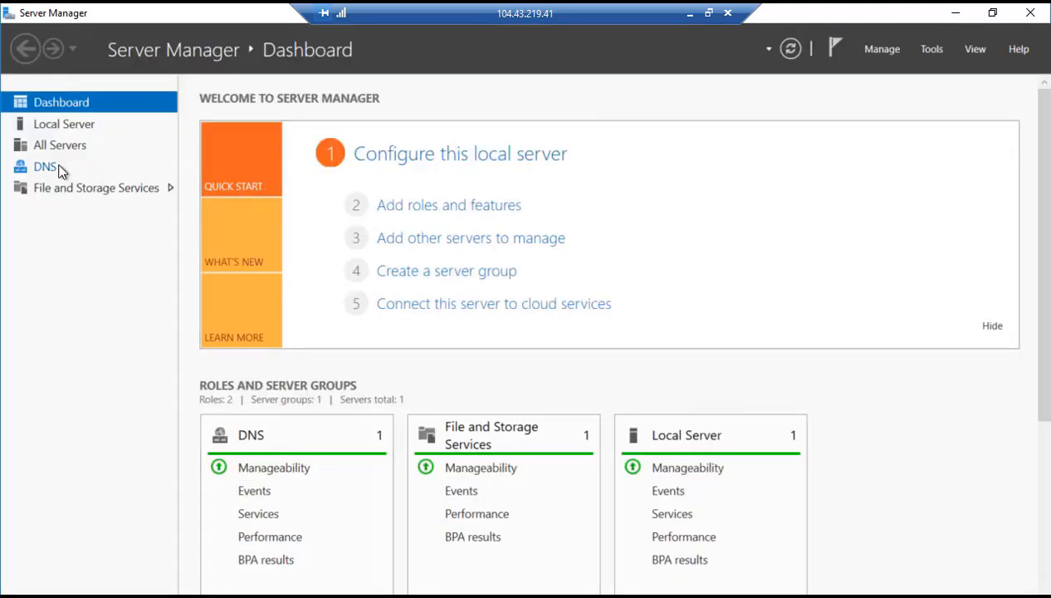
Step: Open DNS Manager for server VM01 from the DNS role in Server Manager
click(61, 168)
right_click(344, 200)
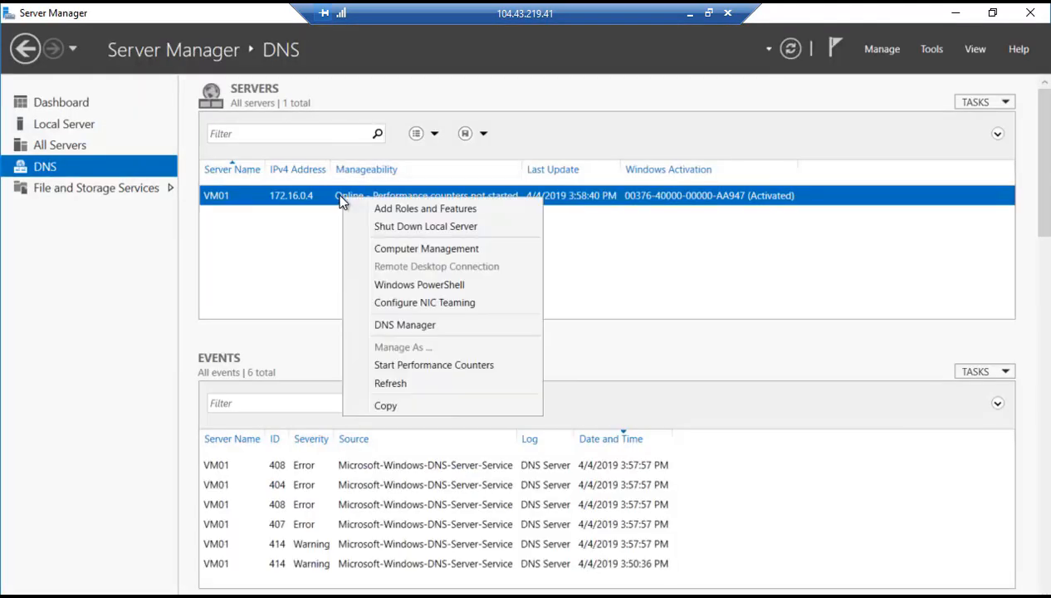
click(422, 325)
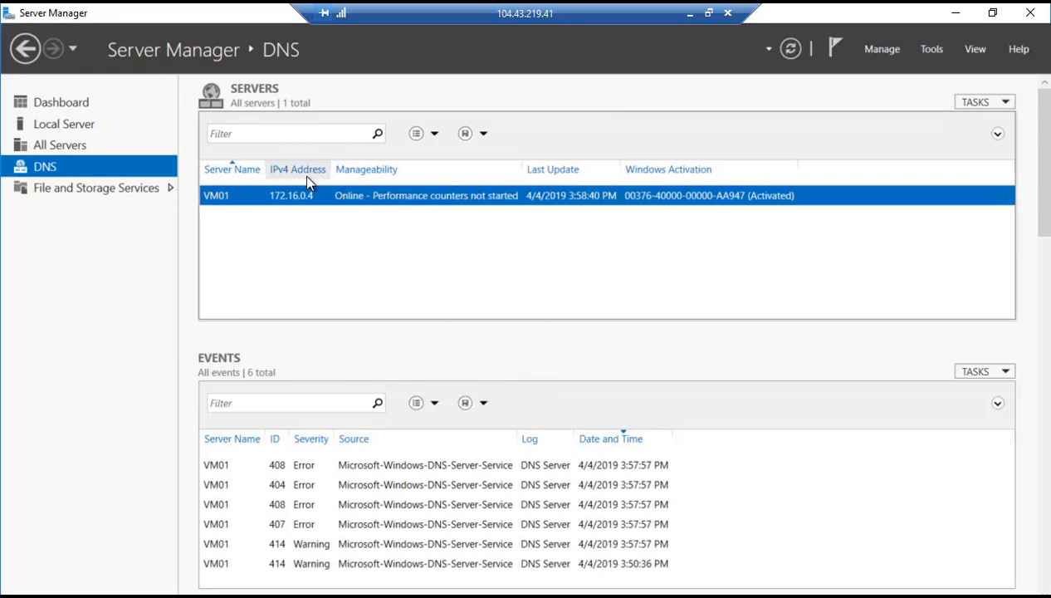
Step: Check the prod host record in forward lookup zone aquilaconserv.com without changing it, and delete that record
double_click(270, 140)
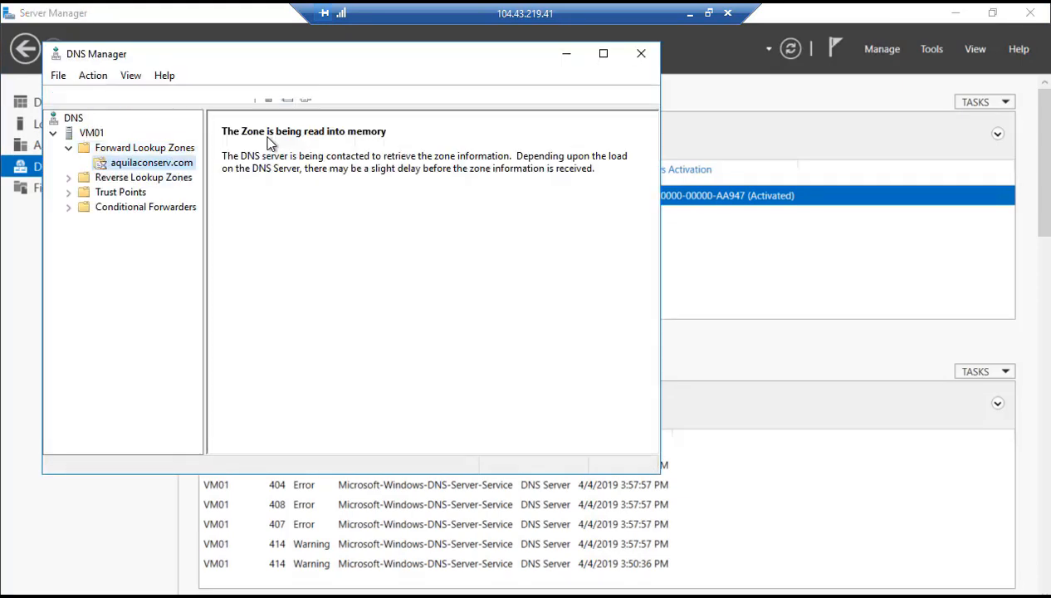
double_click(241, 171)
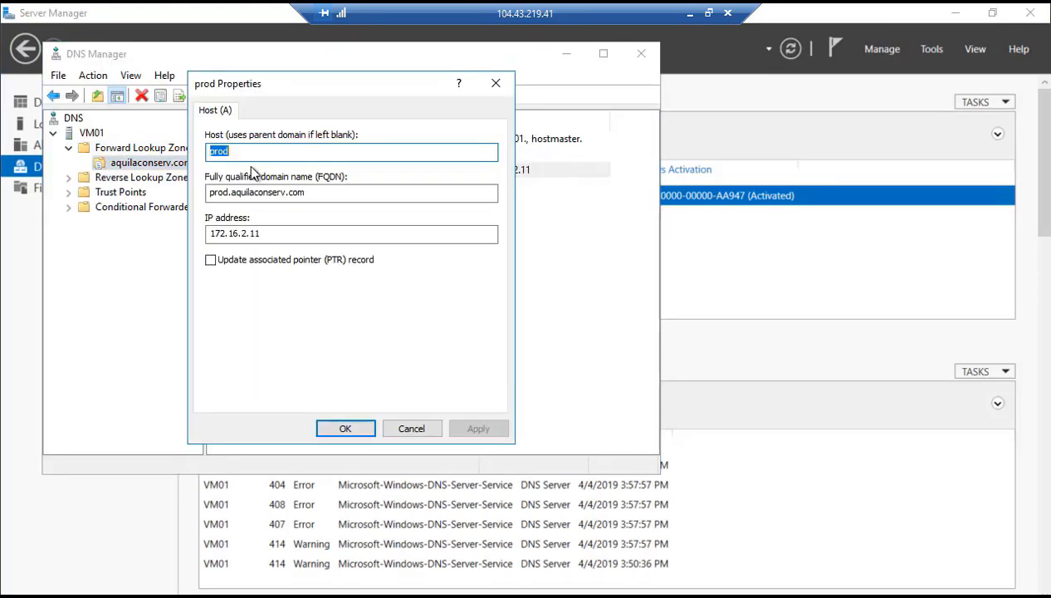
click(275, 156)
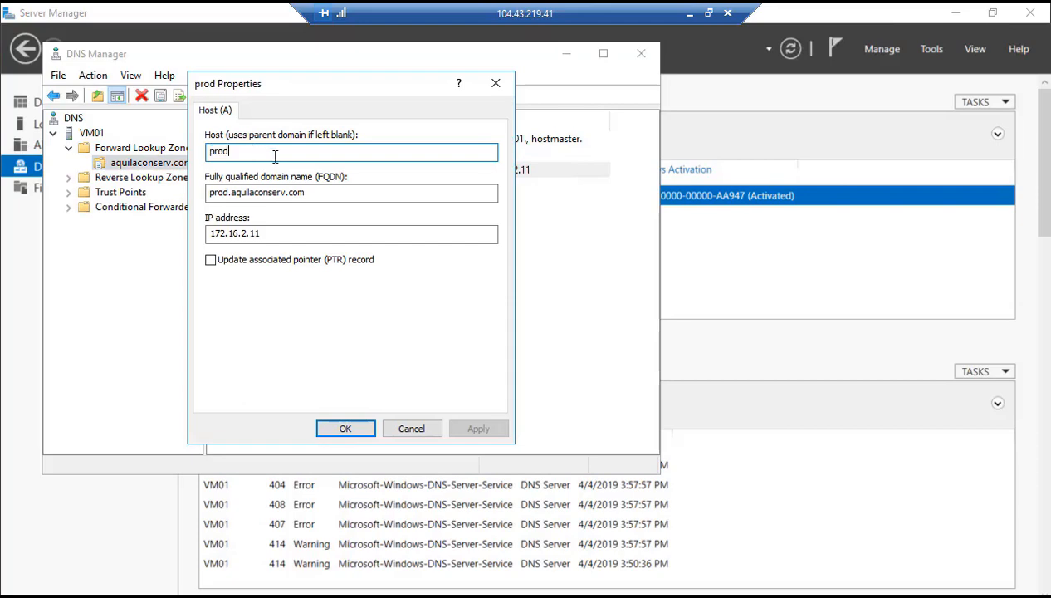
click(411, 428)
right_click(307, 174)
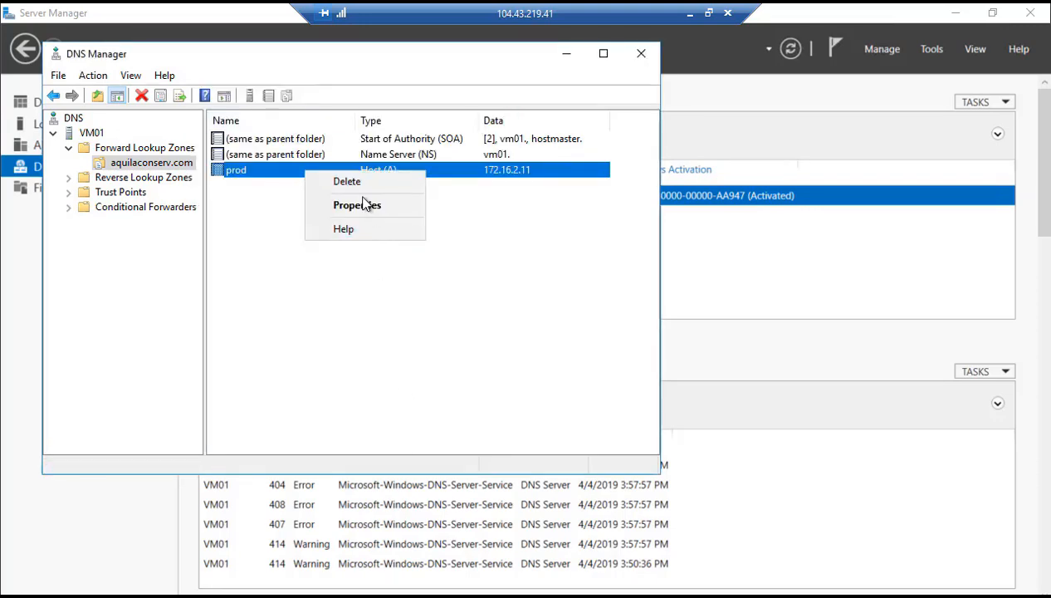
click(328, 184)
click(572, 368)
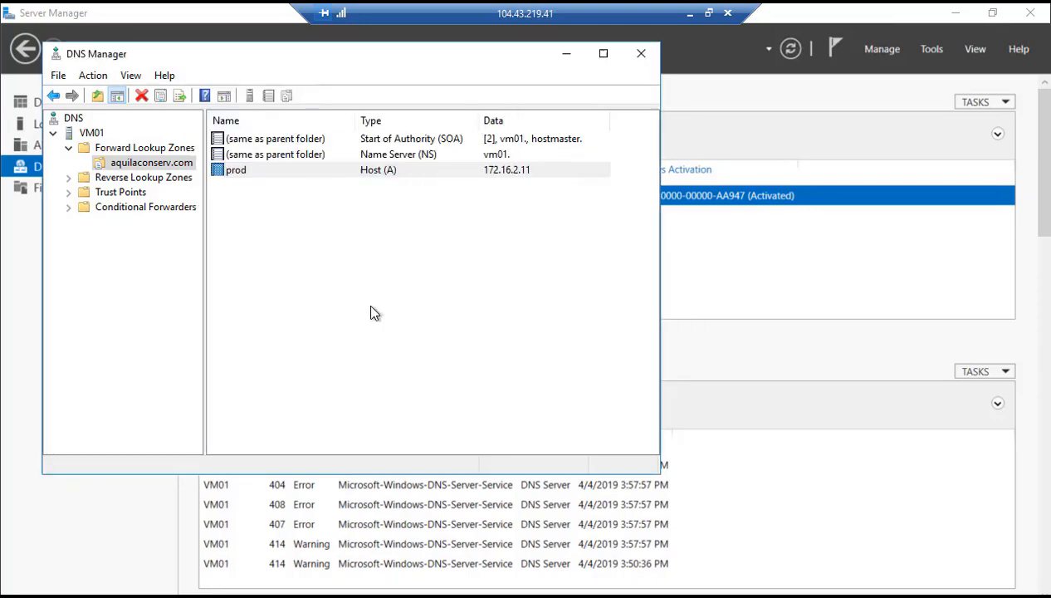
Step: Add a new host (A) record named prodnew with IP address 172.16.2.11 to zone aquilaconserv.com
right_click(290, 189)
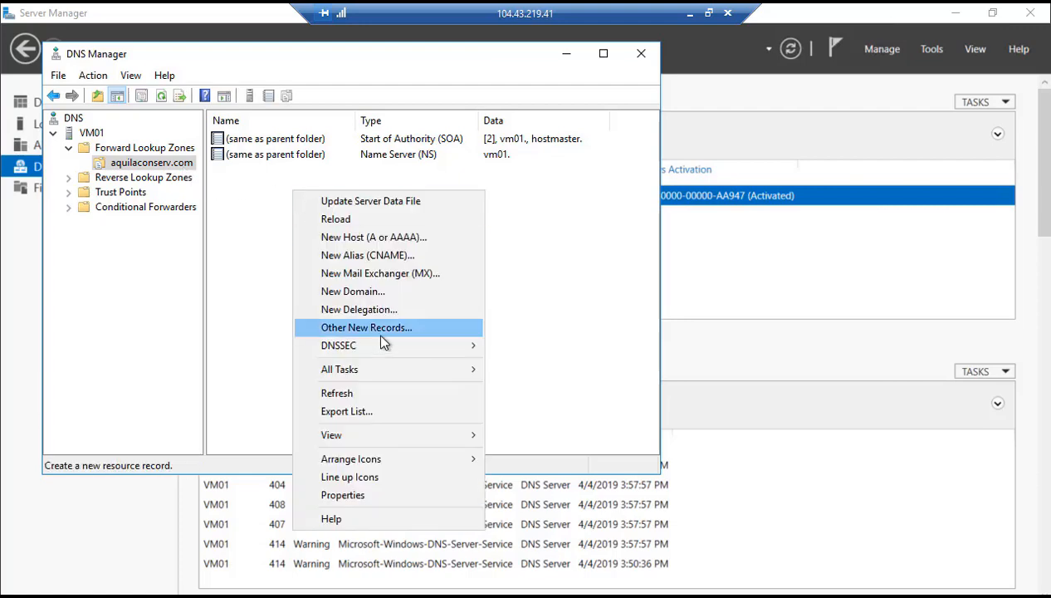
click(395, 239)
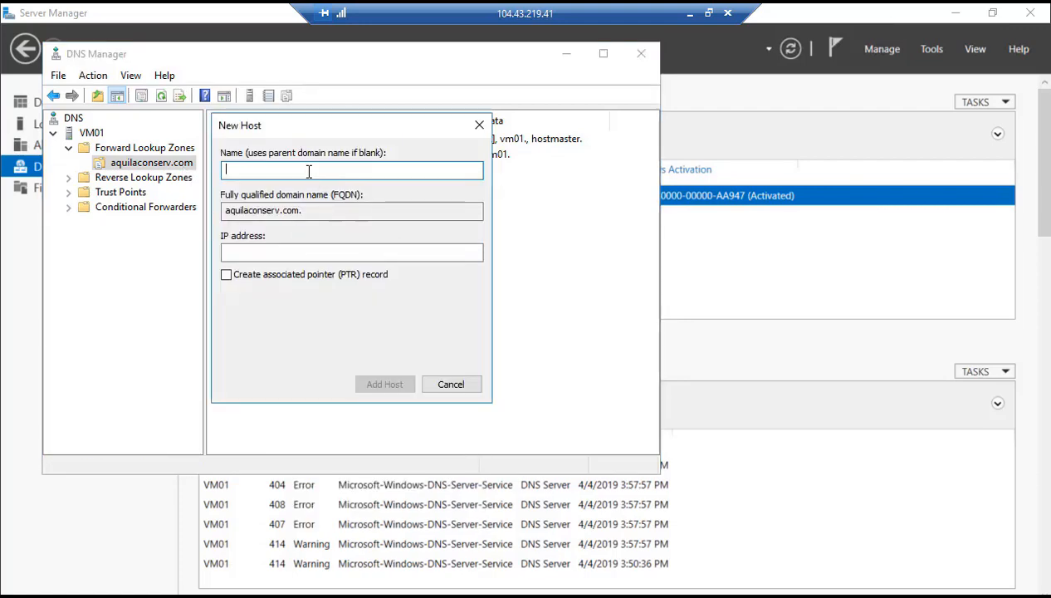
text(prodnew)
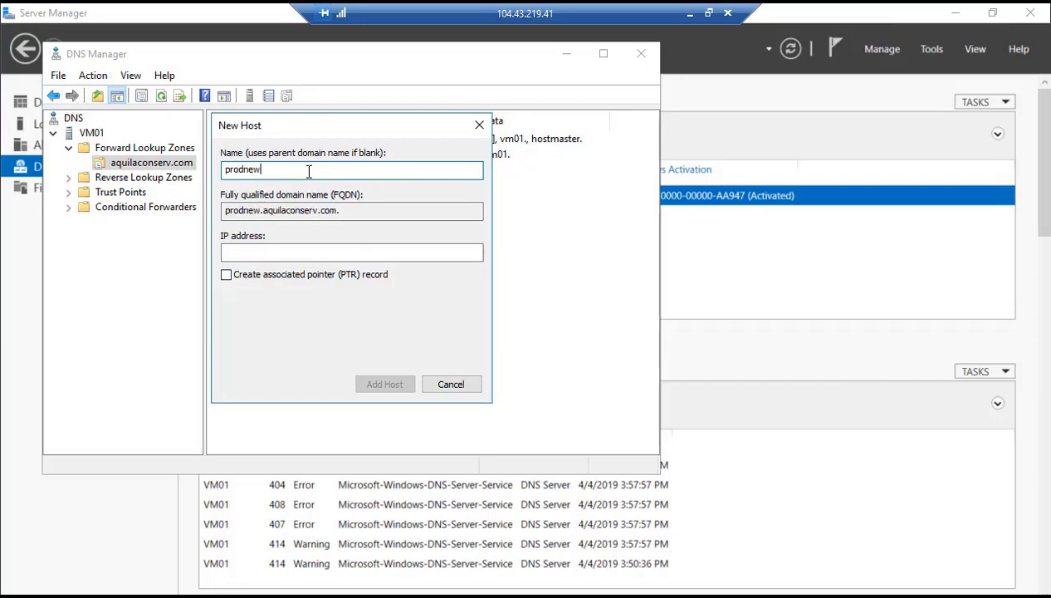
click(303, 251)
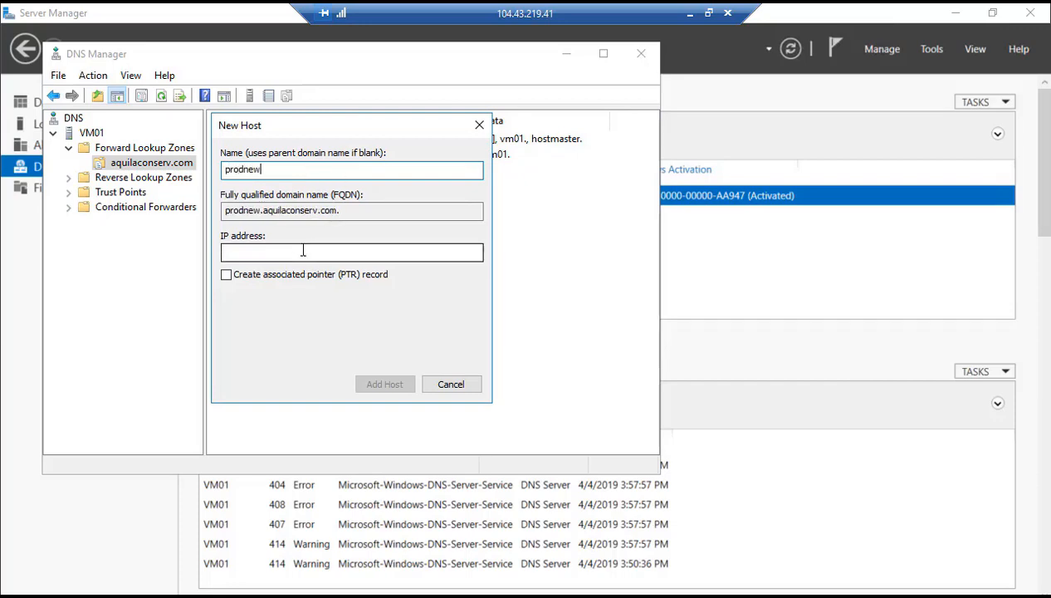
text(172)
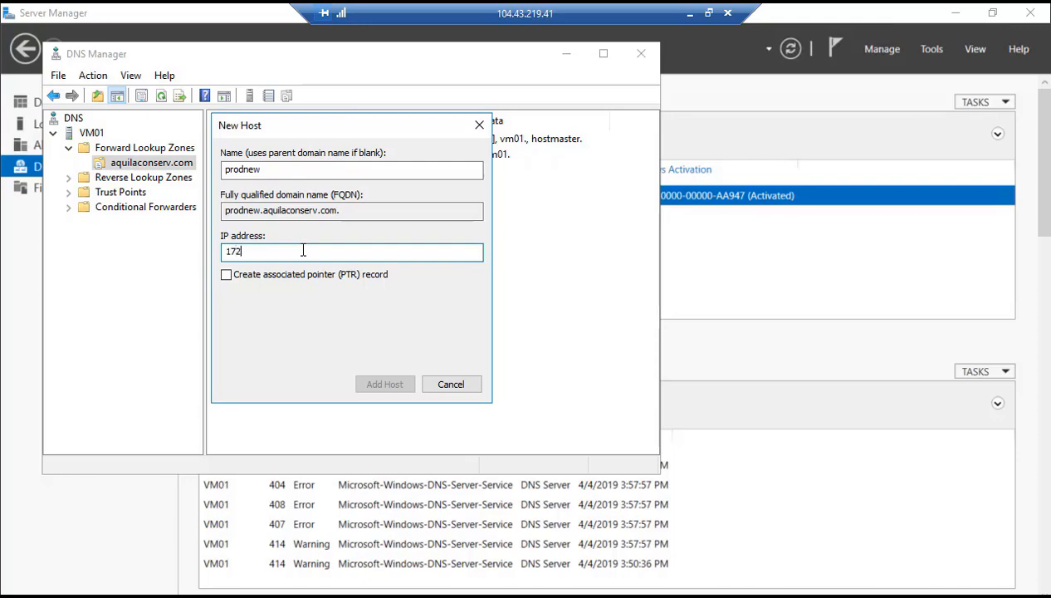
text(.16.2.11)
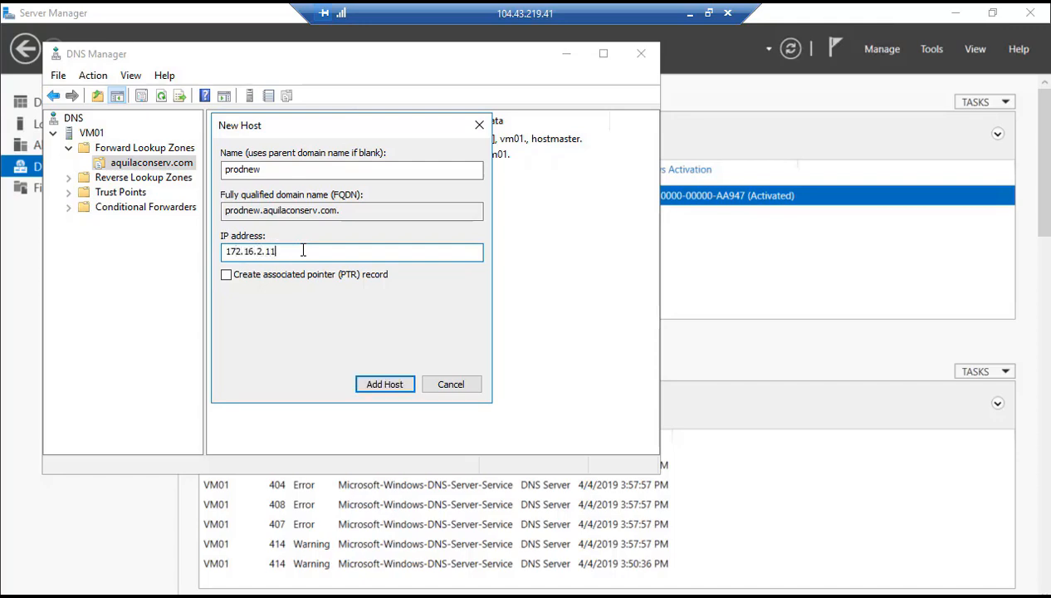
click(383, 385)
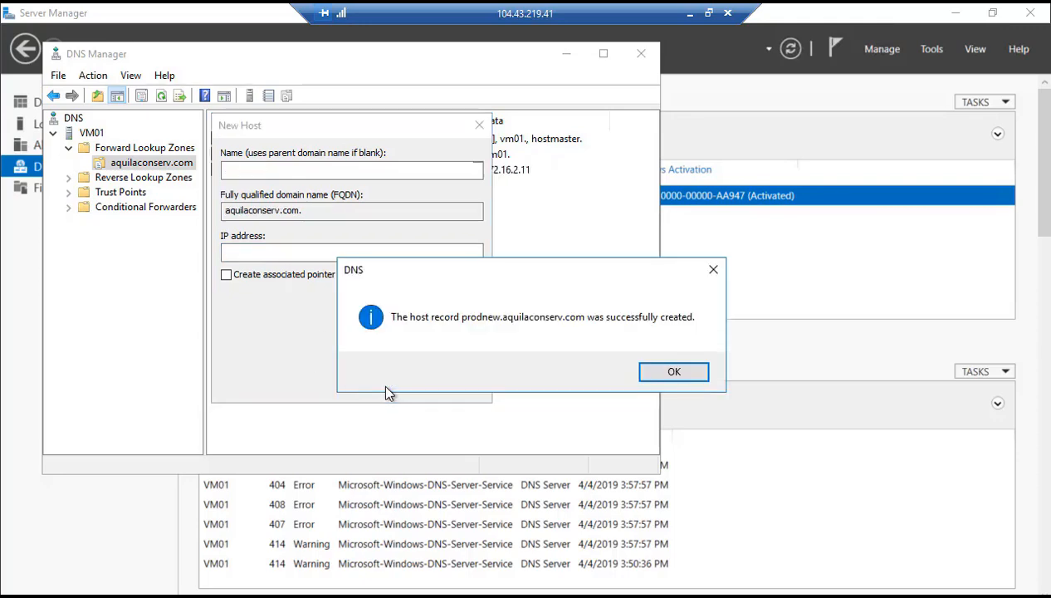
click(673, 369)
click(636, 55)
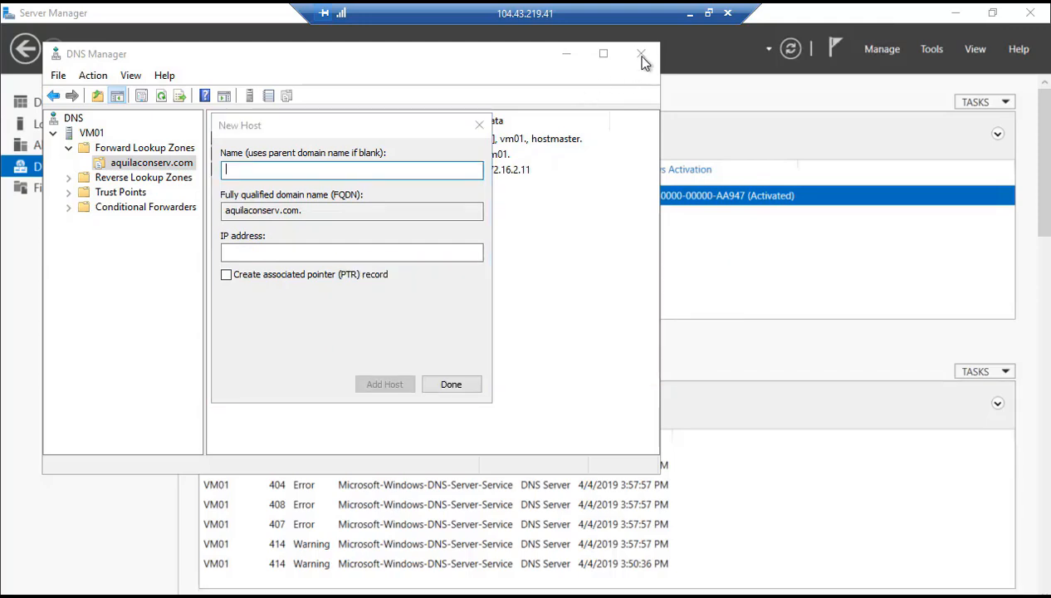
click(448, 384)
click(641, 54)
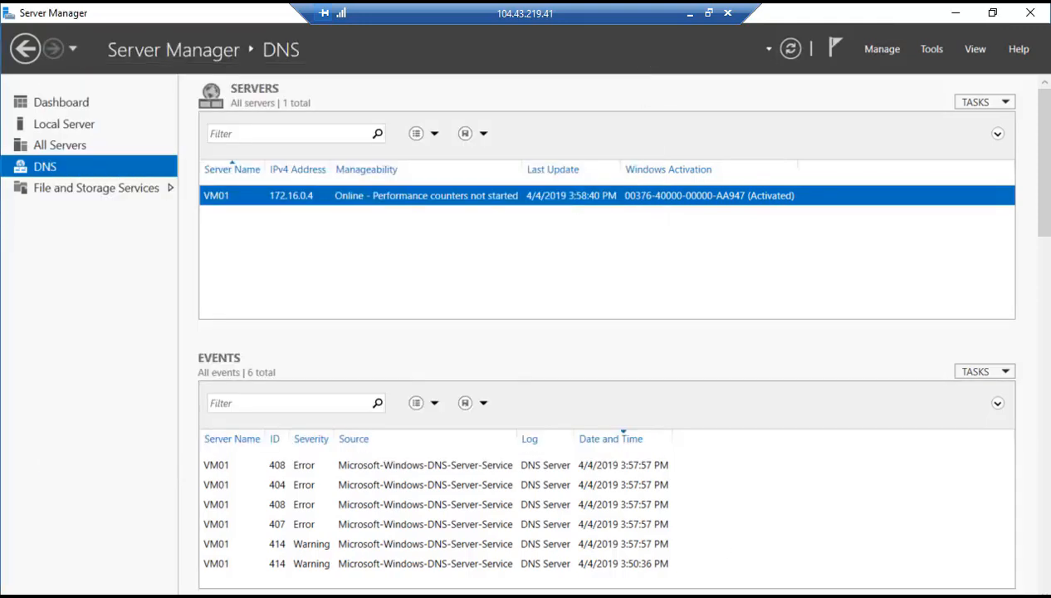
click(516, 586)
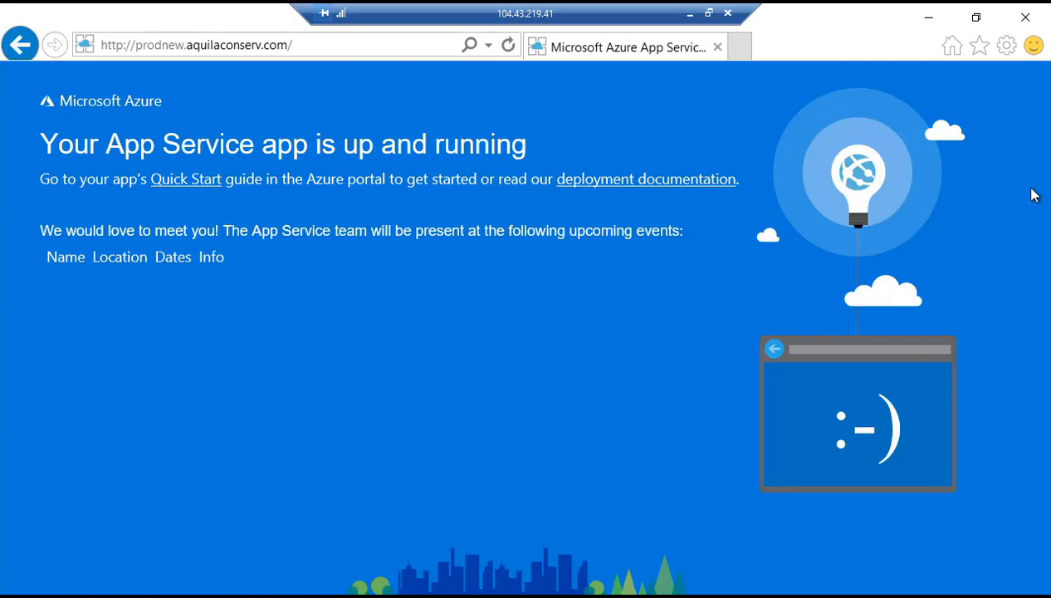
Step: Switch to the Azure portal in Chrome, open the prodnew app's Deployment Center, and choose Dropbox as the source
click(689, 22)
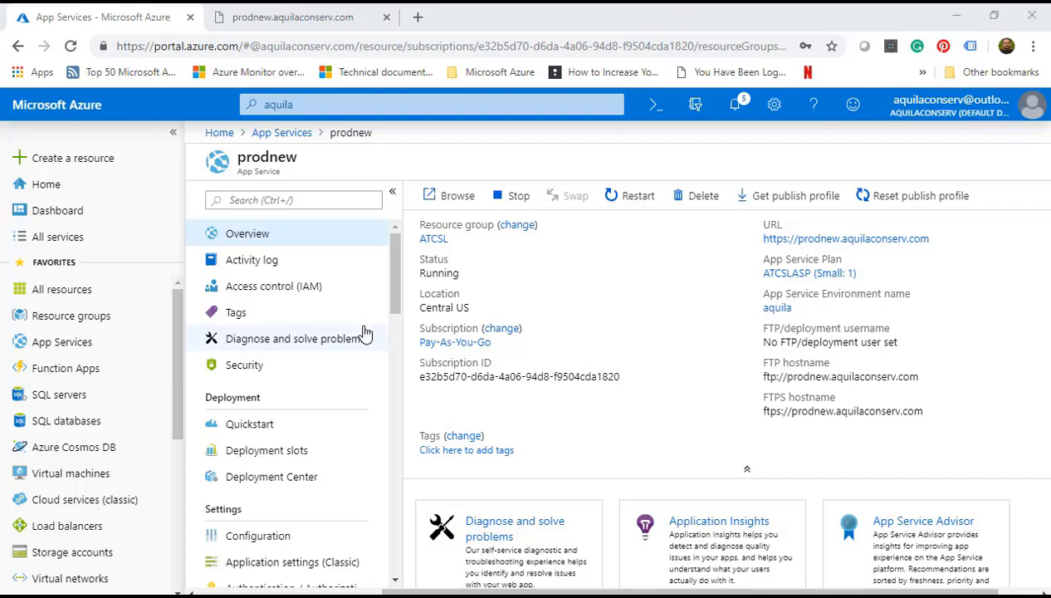
click(303, 479)
scroll(697, 469, down, 1)
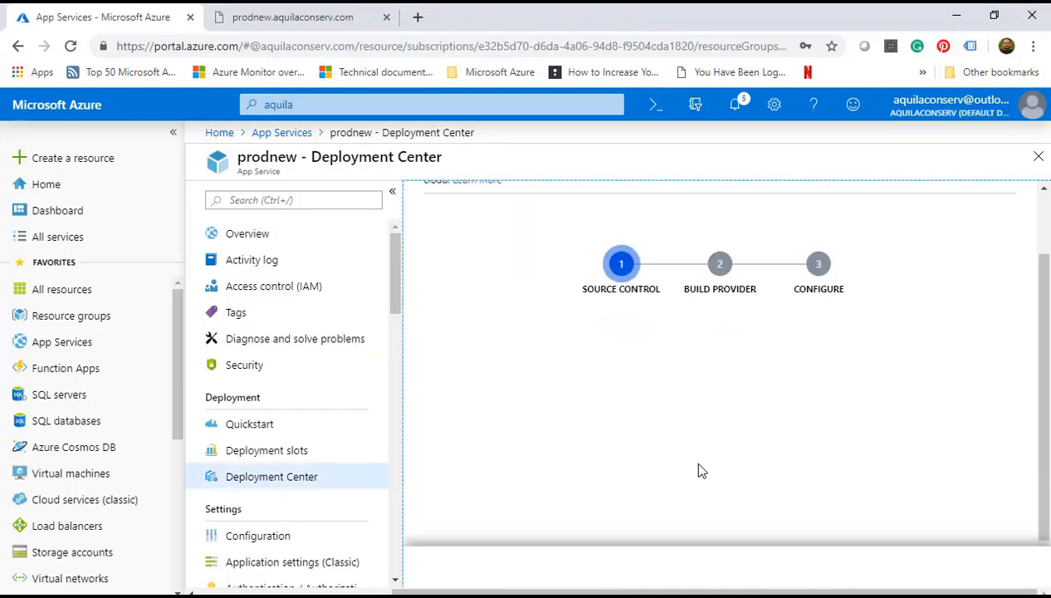
scroll(698, 466, down, 4)
scroll(702, 458, down, 2)
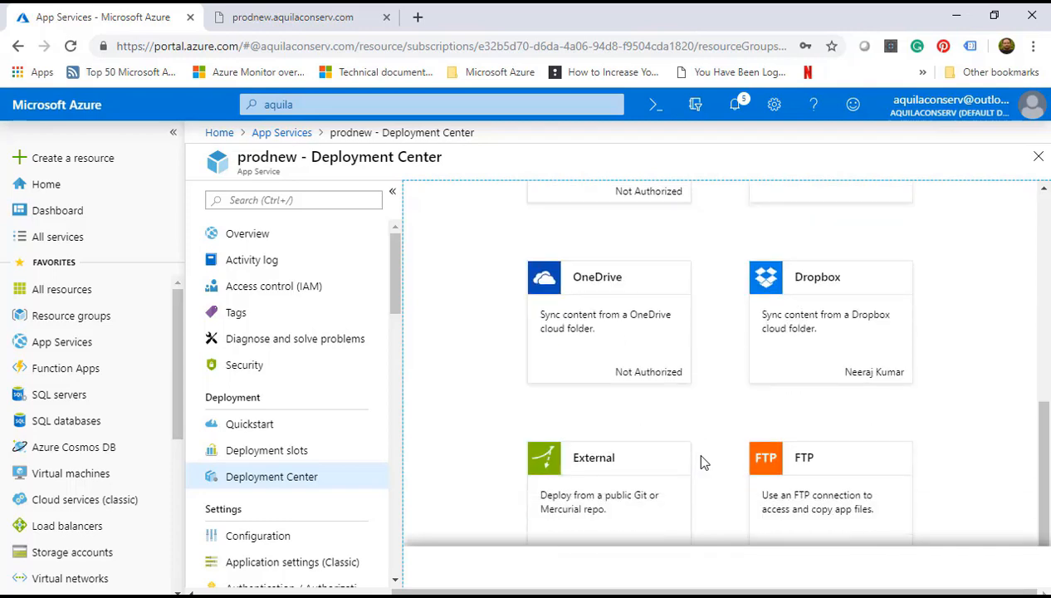
click(810, 354)
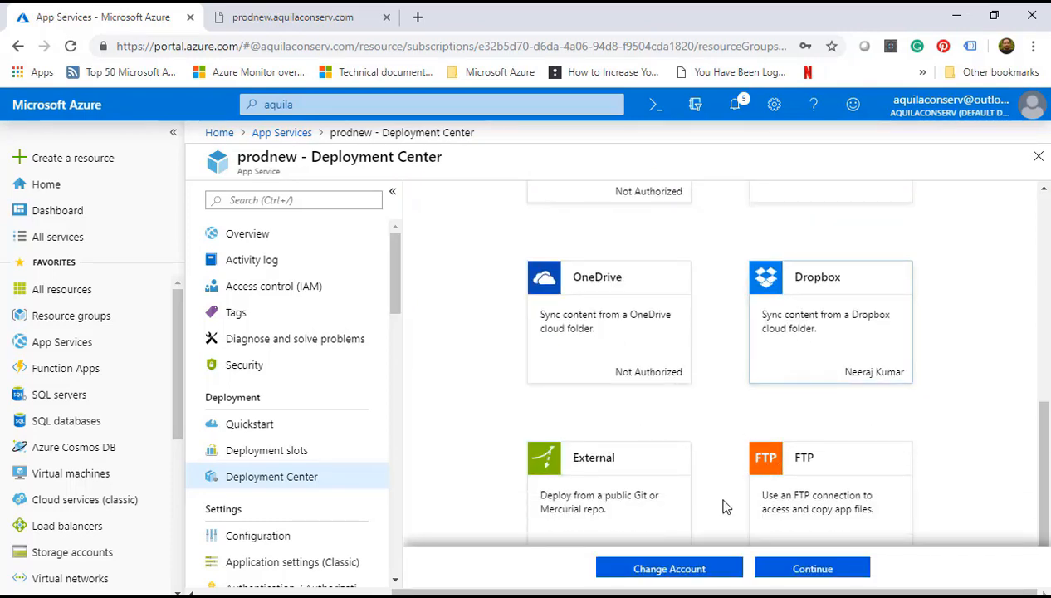
click(814, 568)
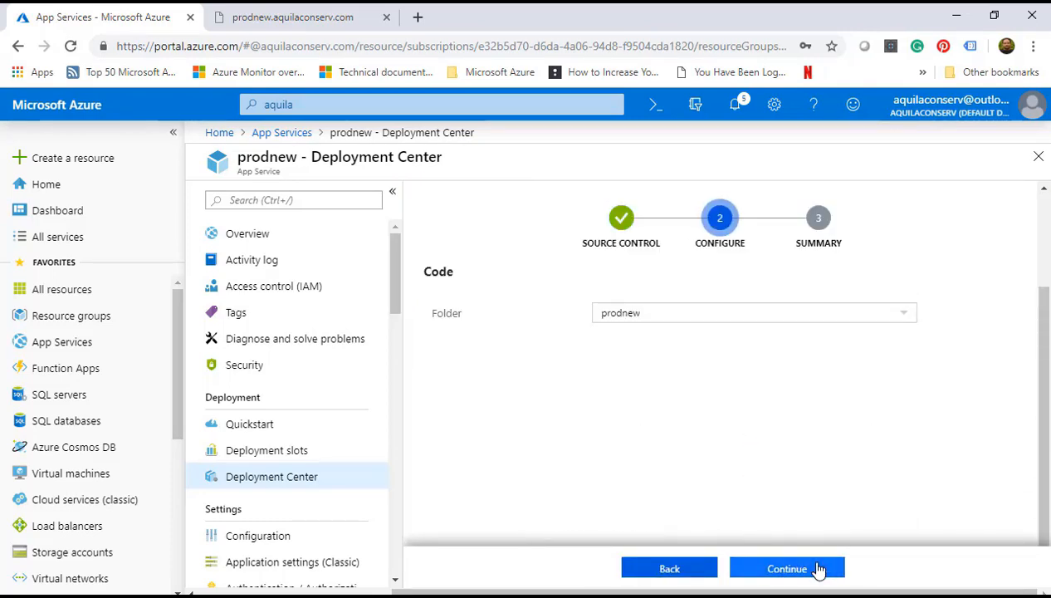
Step: Set the Dropbox deployment folder to aquila, finish the deployment setup, and sync the content
click(818, 313)
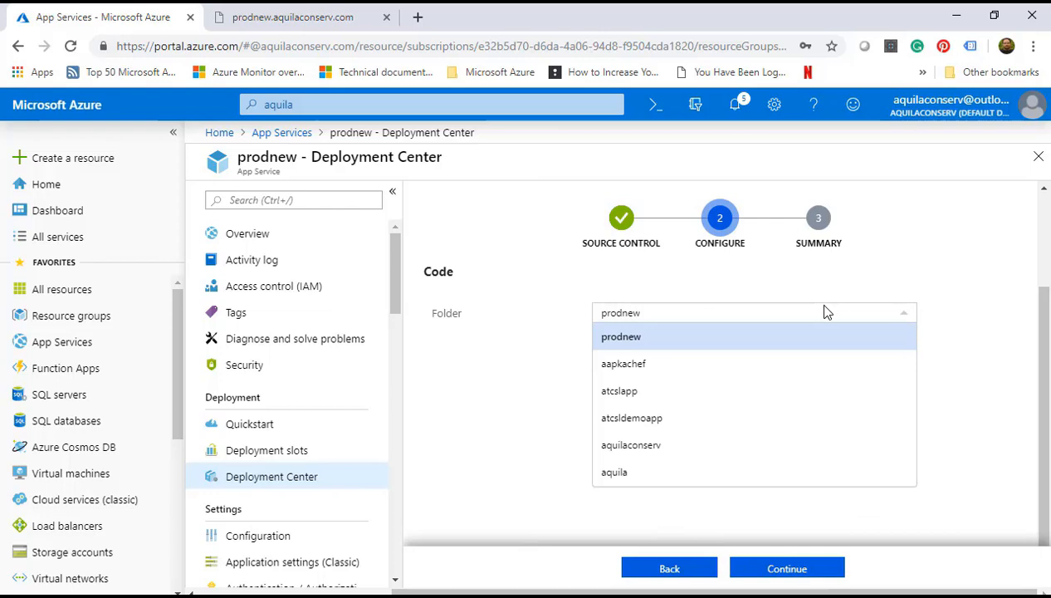
click(653, 479)
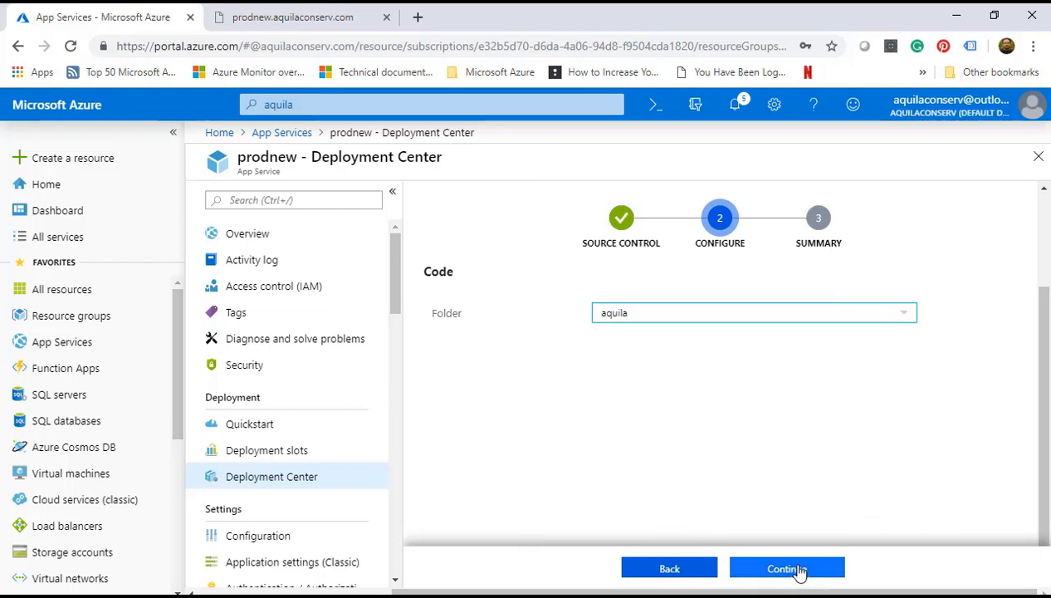
click(799, 569)
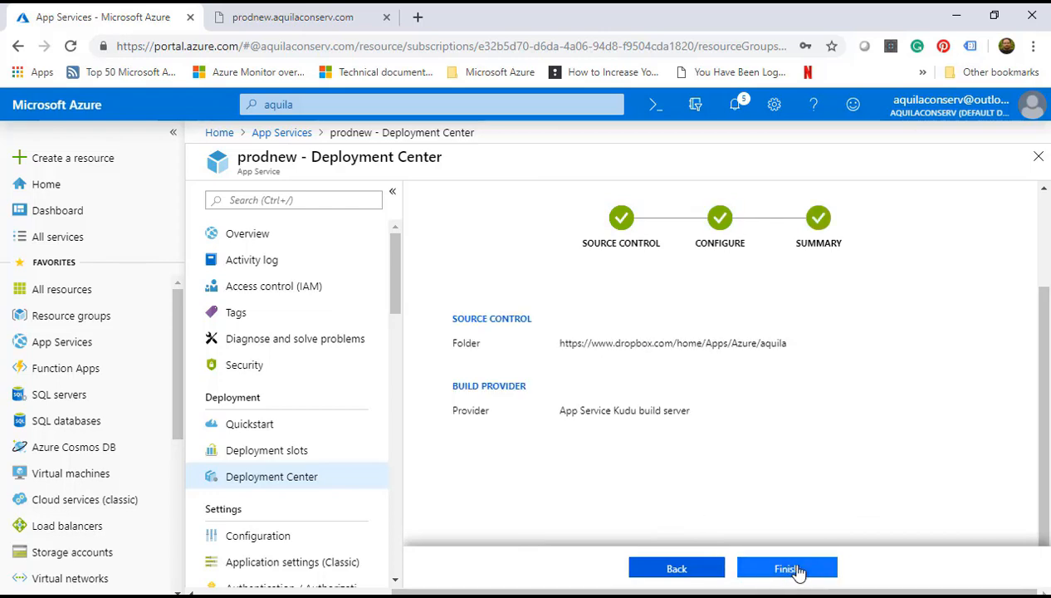
click(796, 571)
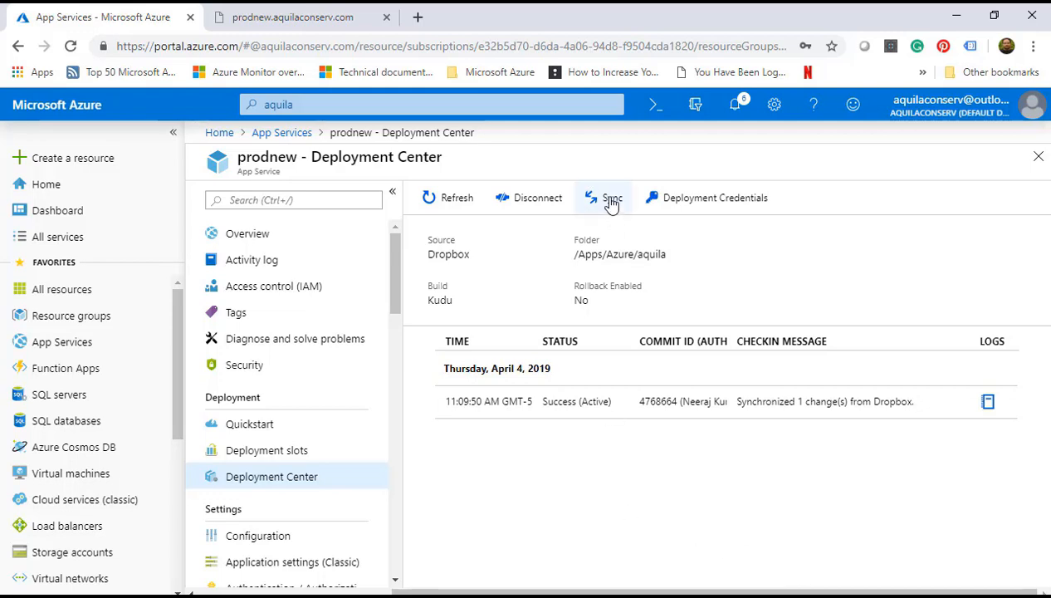
click(611, 202)
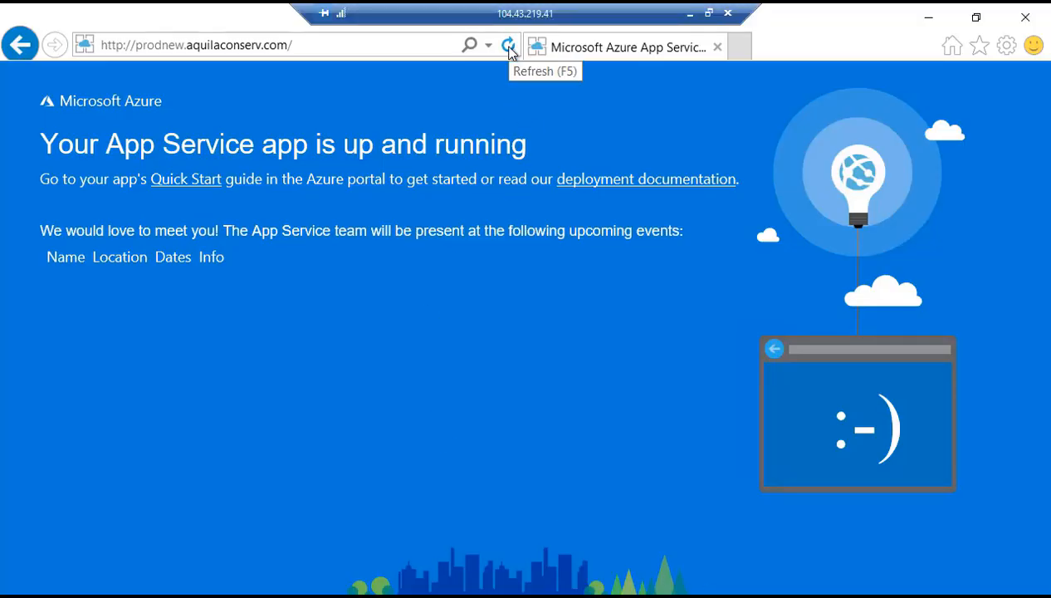
click(509, 48)
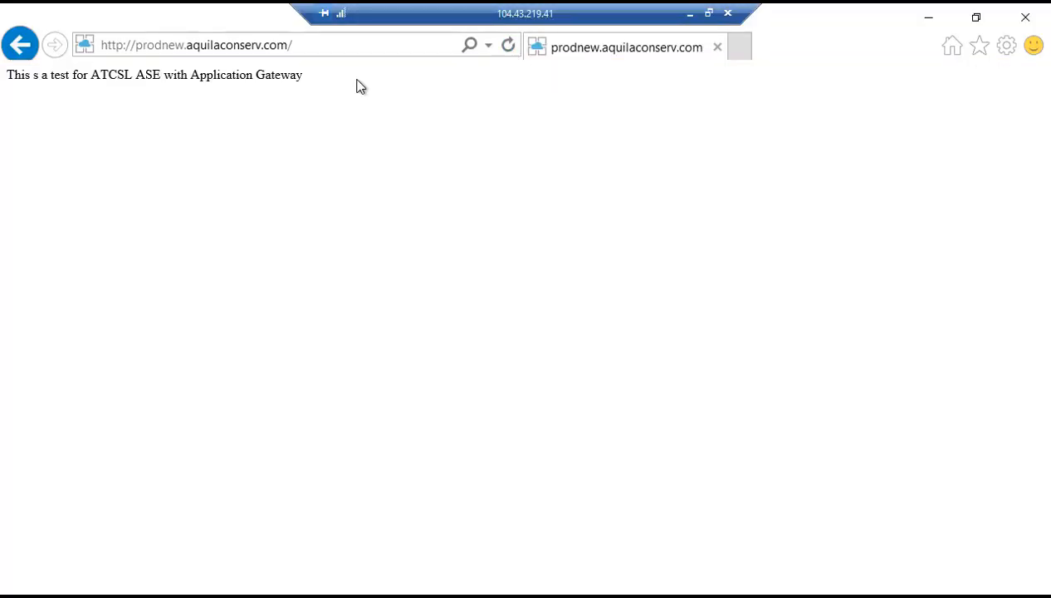
drag(357, 85, 98, 98)
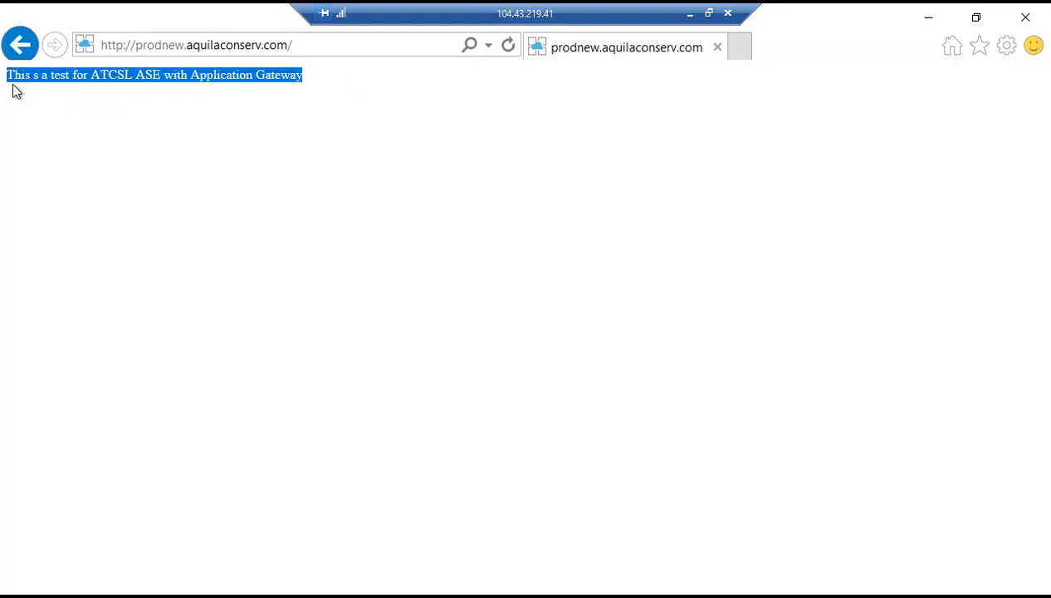
click(455, 81)
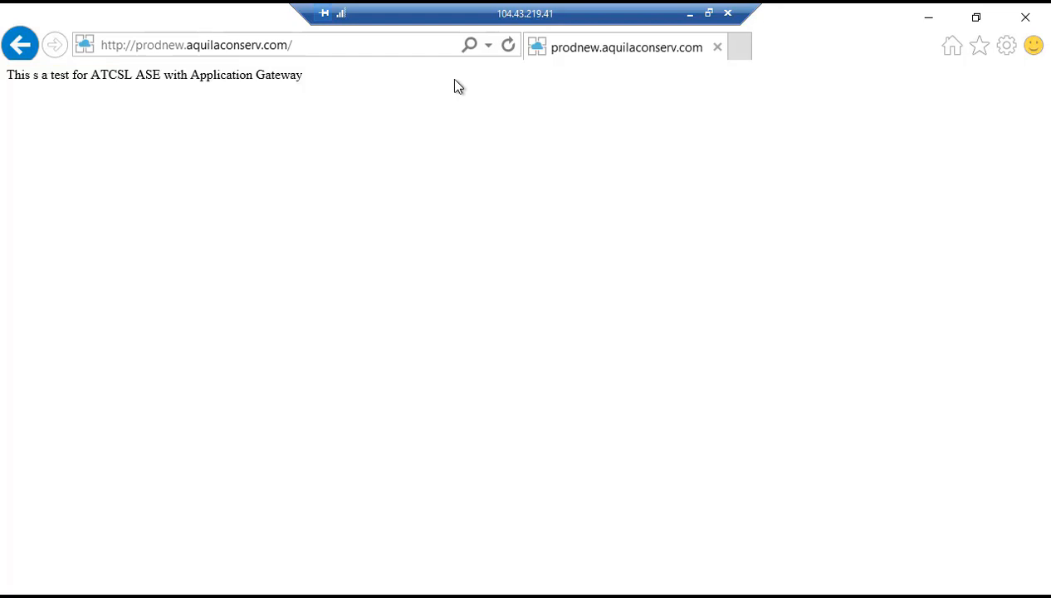
Step: In the Azure portal, start an application gateway named AppGW with tier WAF, SKU size Large, and resource group ATCSL
click(688, 19)
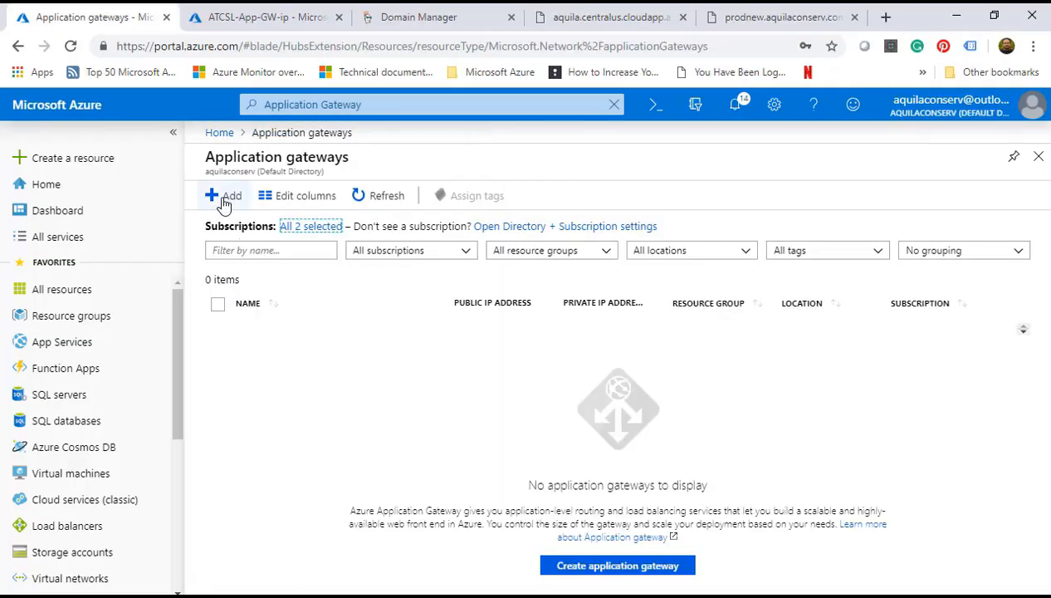
click(224, 202)
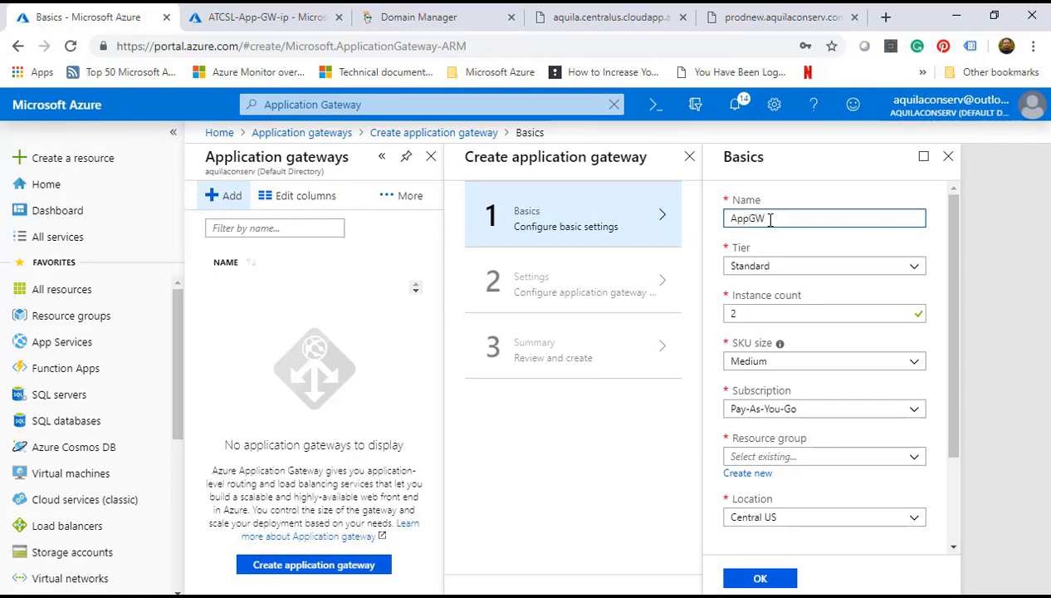
click(911, 268)
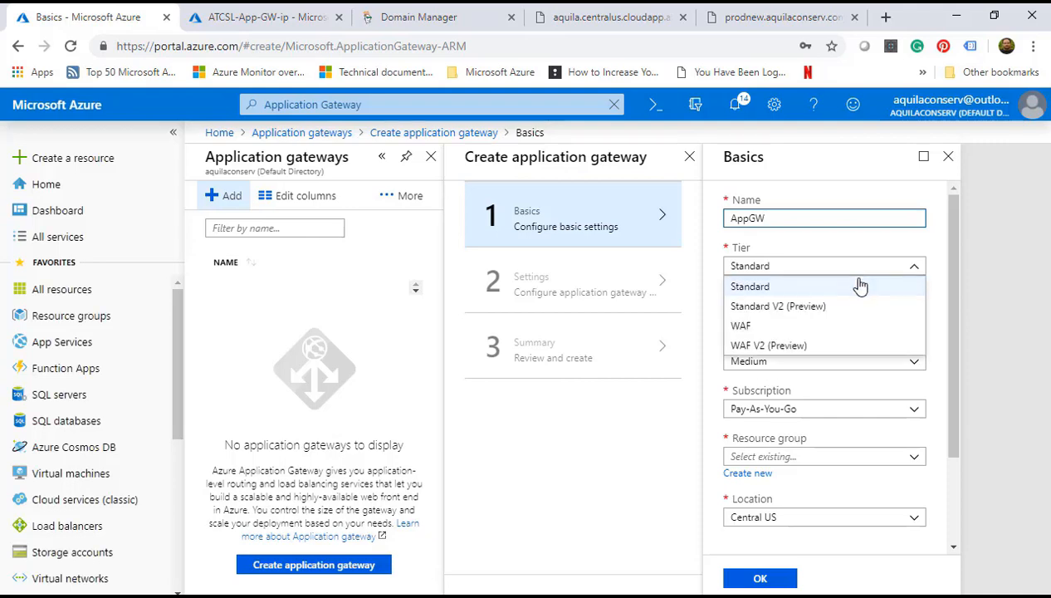
click(739, 328)
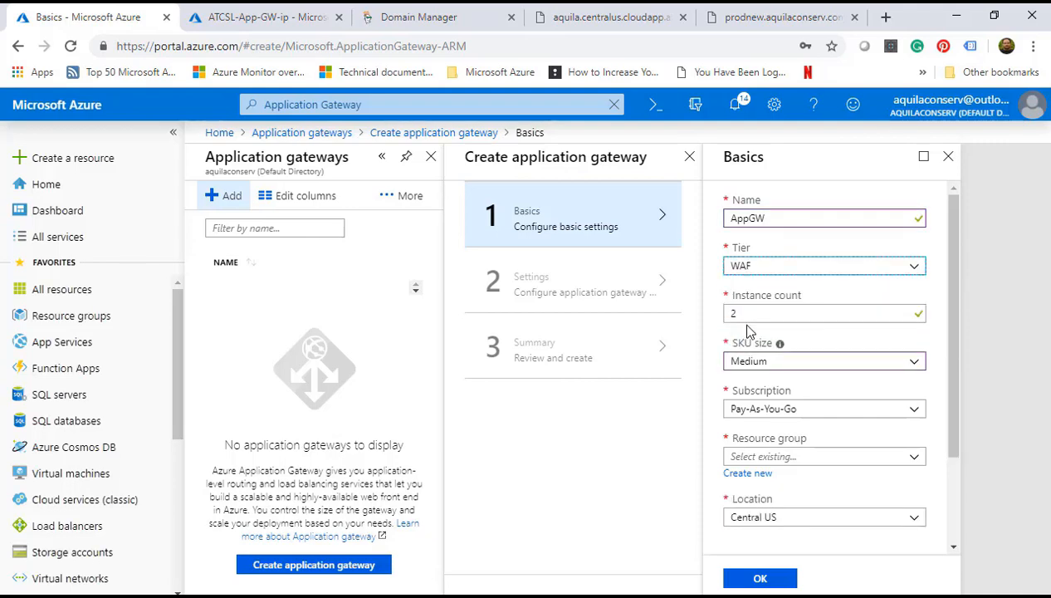
click(809, 364)
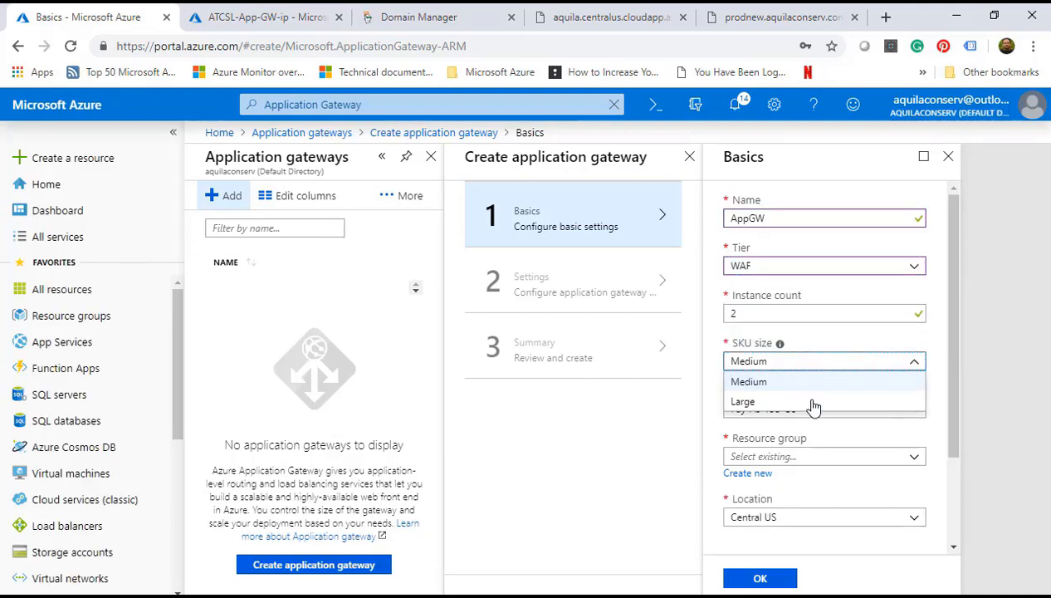
click(811, 404)
click(894, 456)
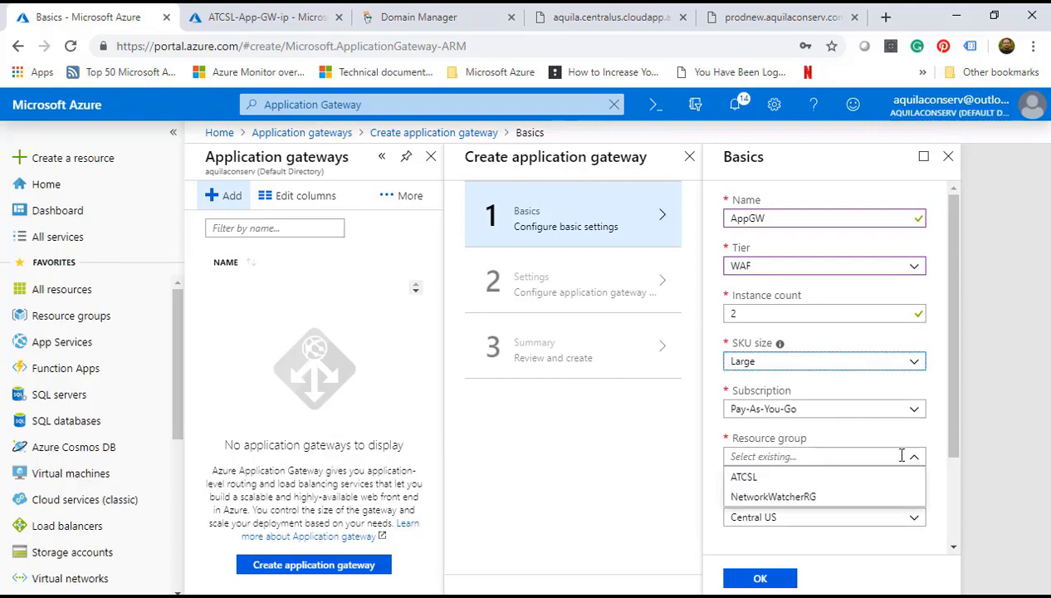
click(860, 479)
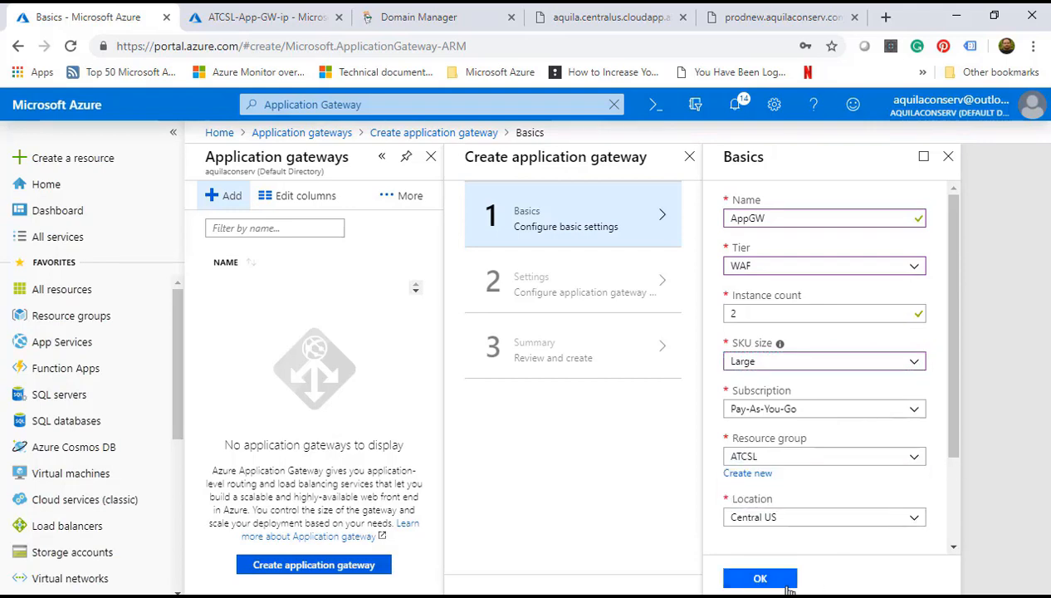
click(765, 576)
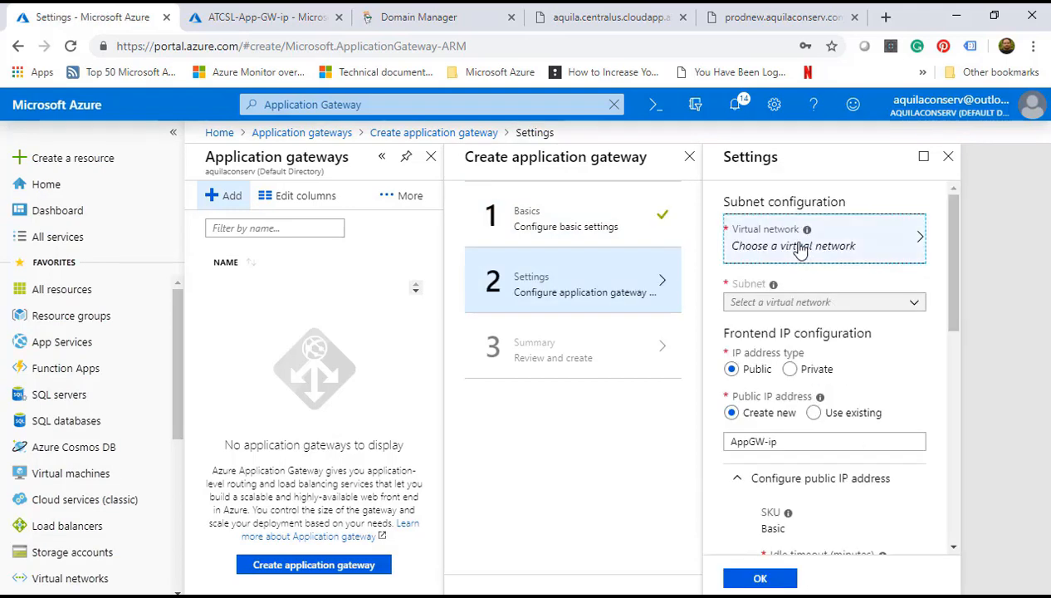
Step: Place the gateway in virtual network ATCSL-VNet, enable the web application firewall, accept the settings, and create the gateway
click(796, 243)
click(833, 337)
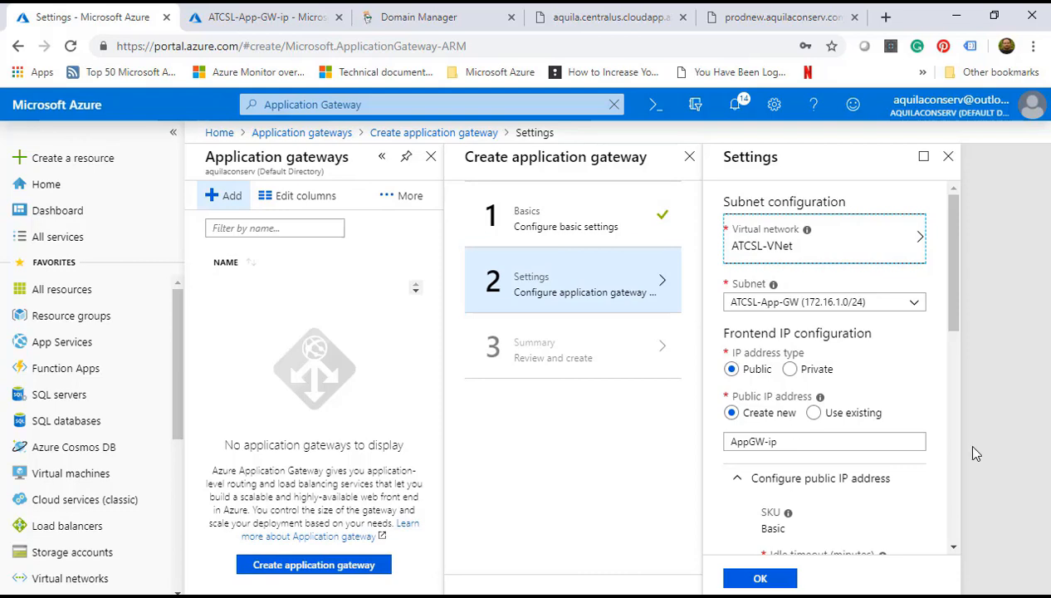
scroll(946, 445, down, 4)
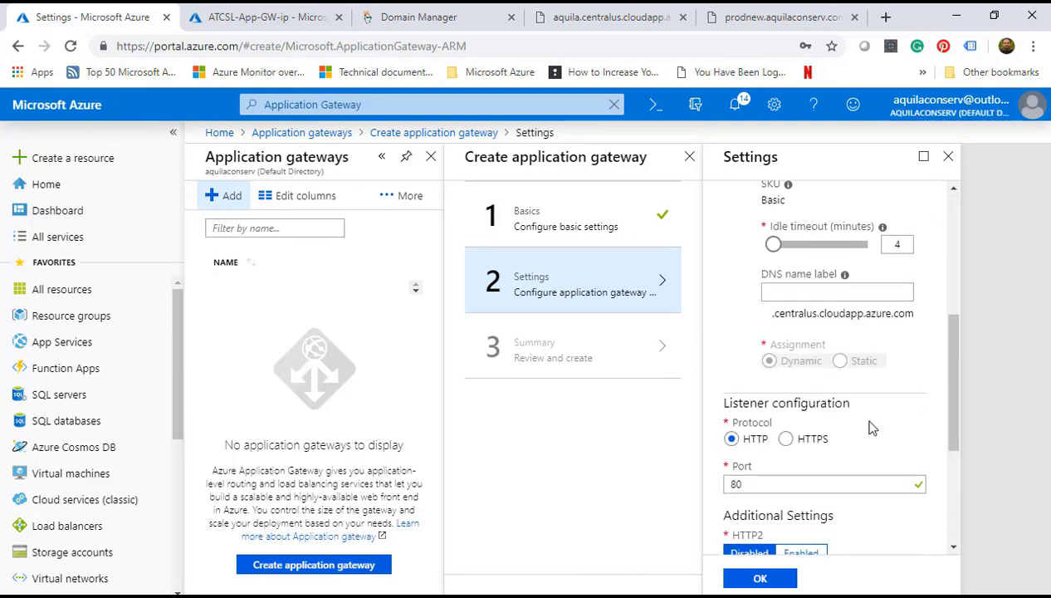
scroll(806, 462, down, 2)
click(813, 456)
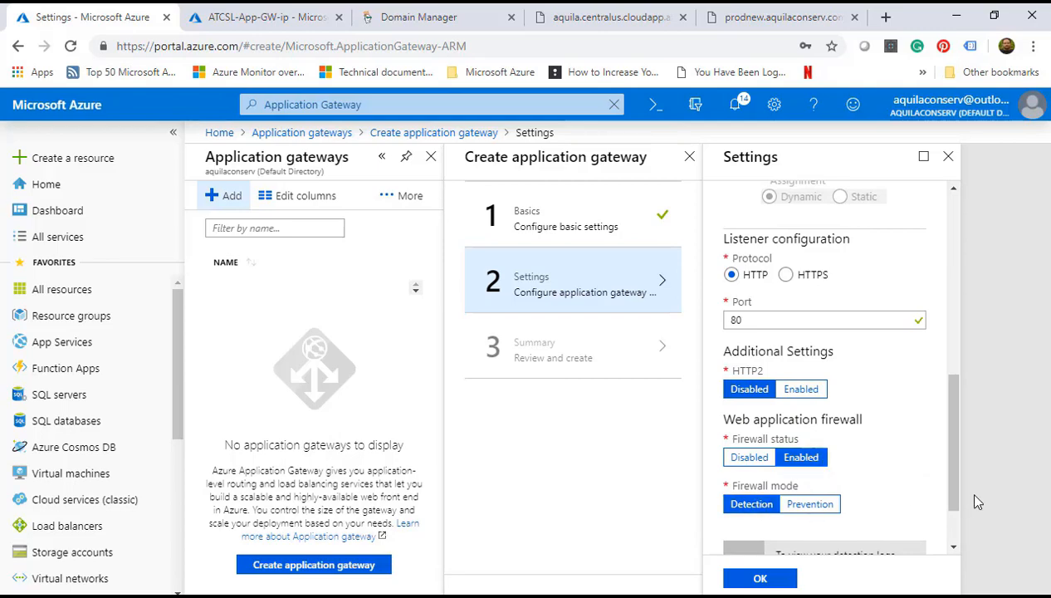
scroll(915, 488, down, 2)
click(756, 579)
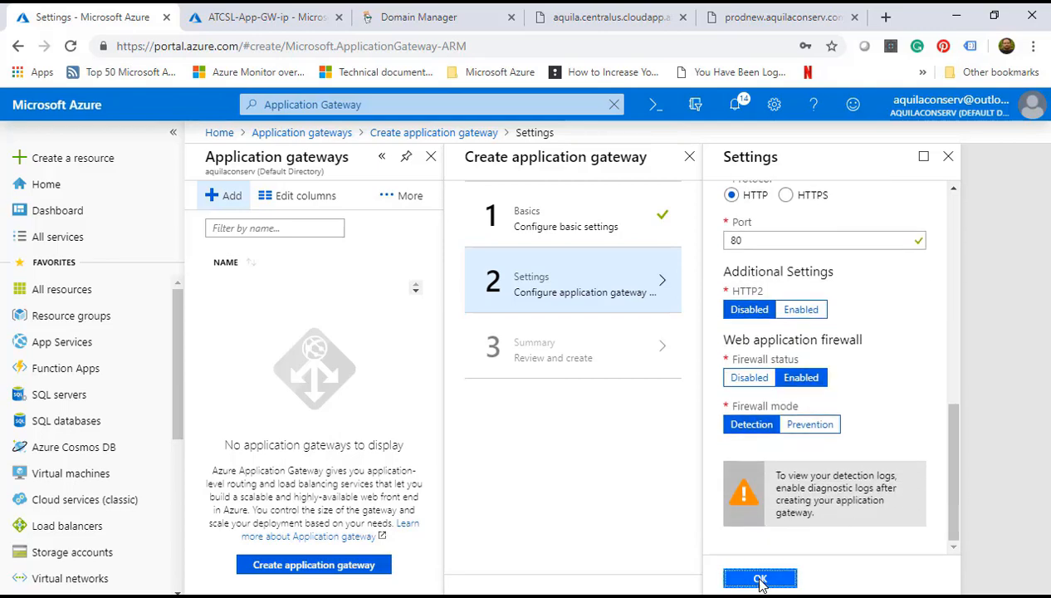
click(629, 565)
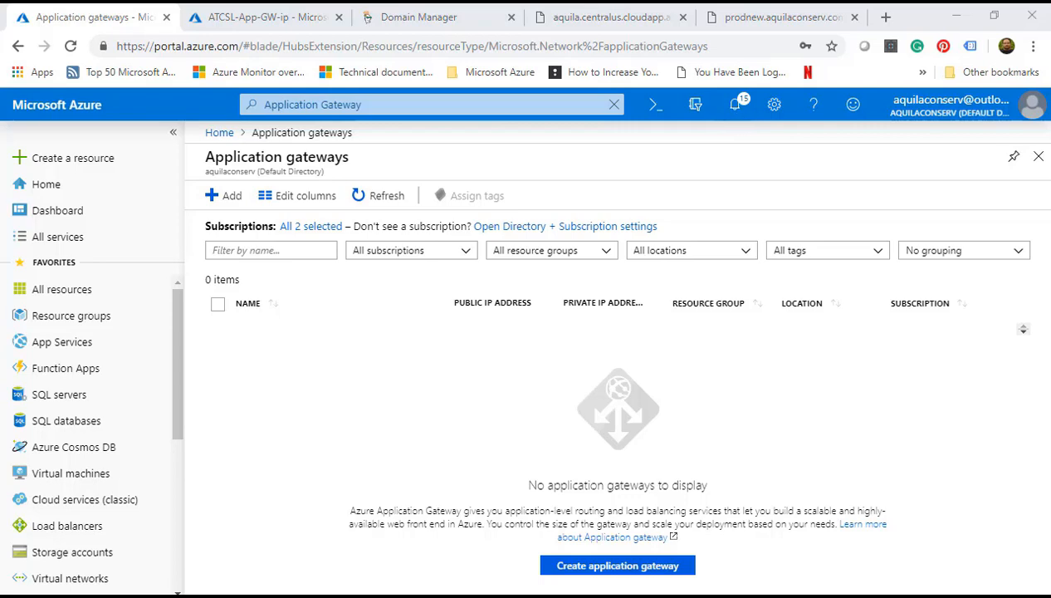
Step: Refresh the application gateway list and open the backend pools of AppGW
click(381, 195)
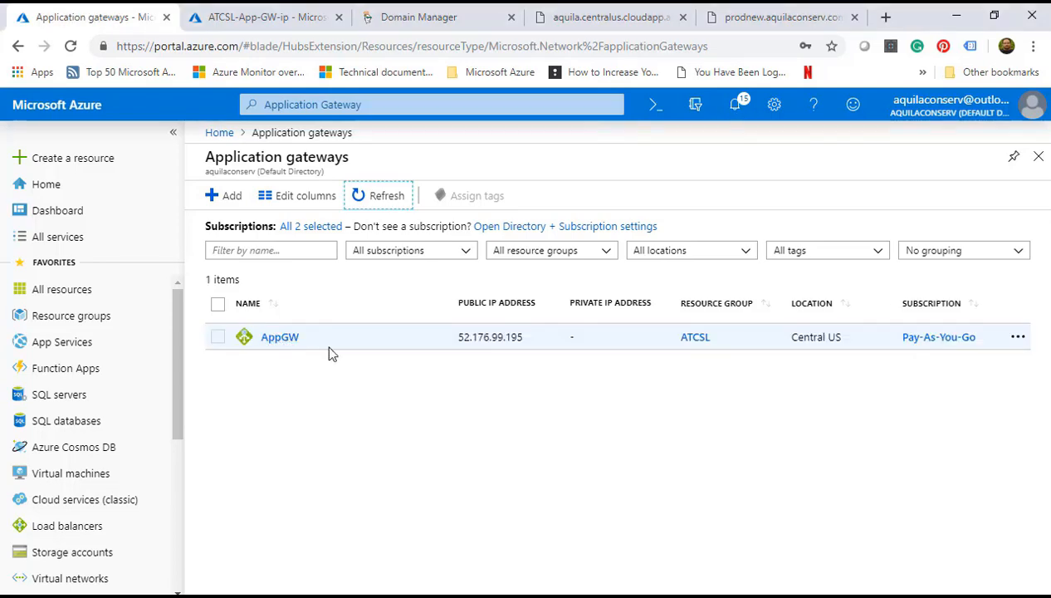
click(279, 337)
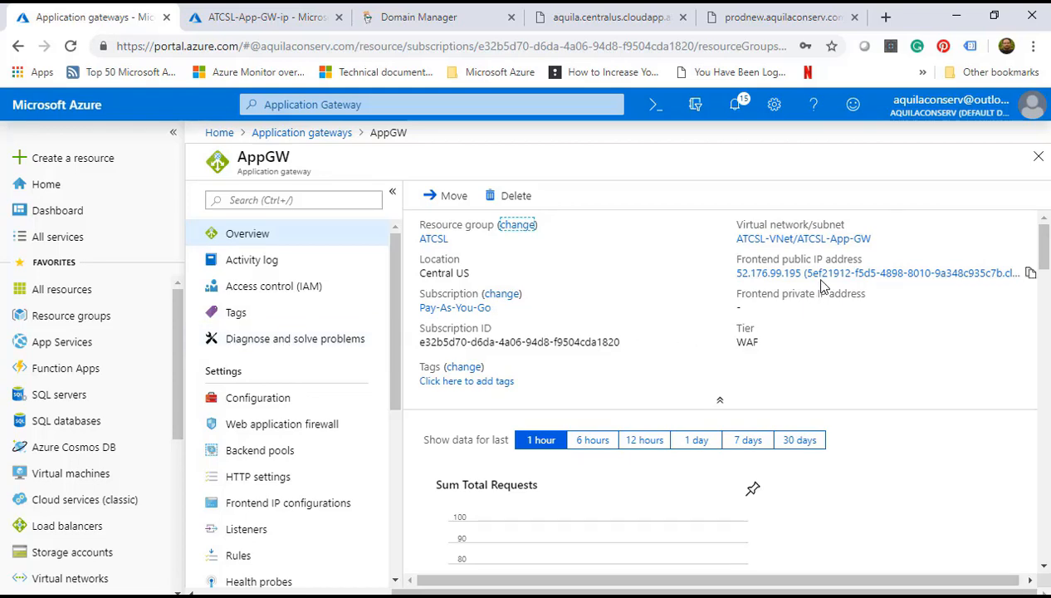
scroll(279, 398, down, 2)
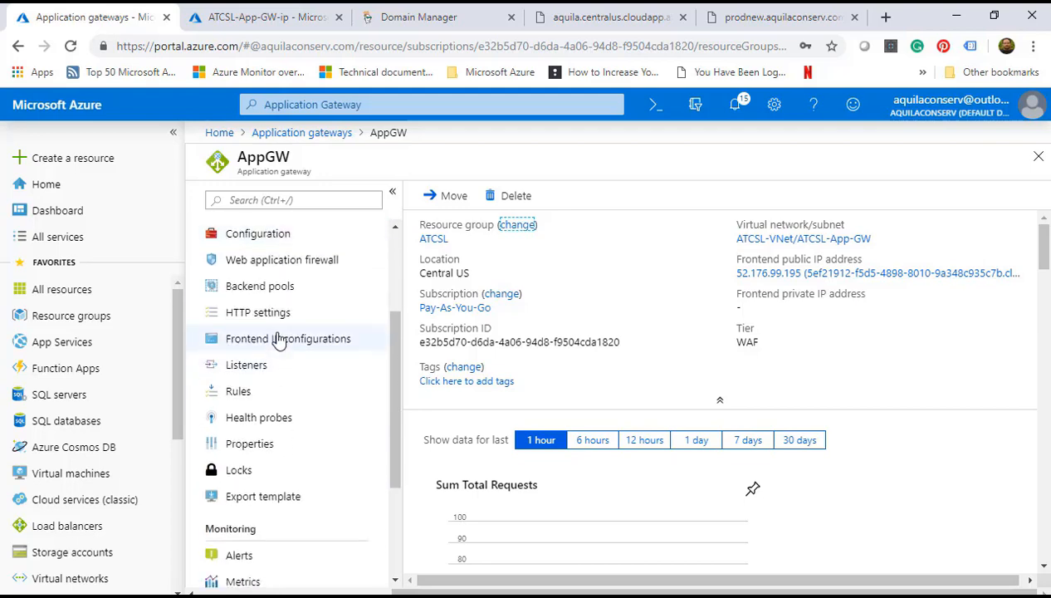
click(262, 286)
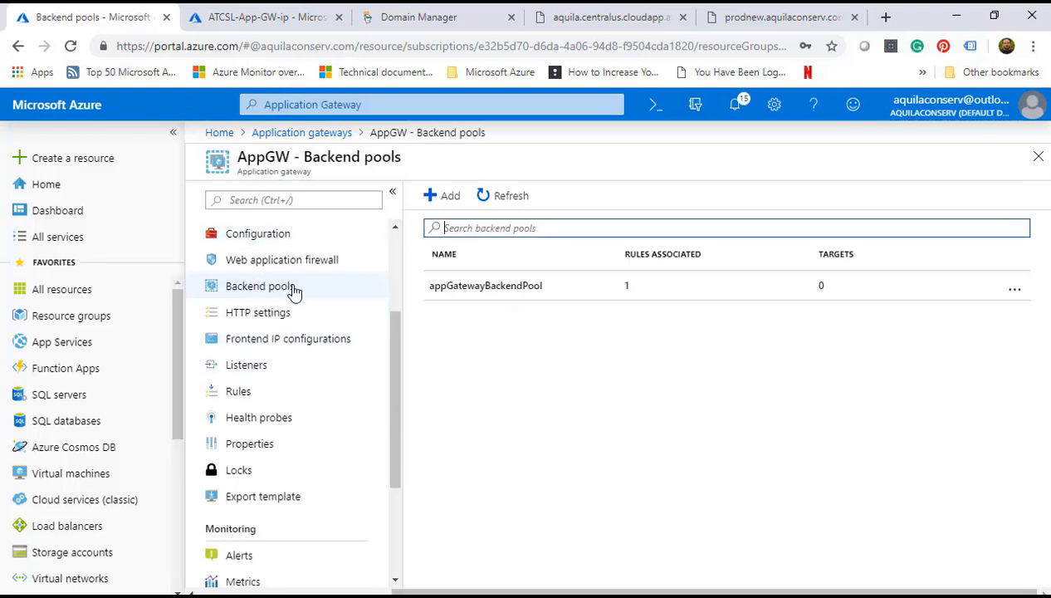
Step: Add 172.16.2.11 as a target of appGatewayBackendPool, save the pool, and check its targets after refreshing
click(484, 288)
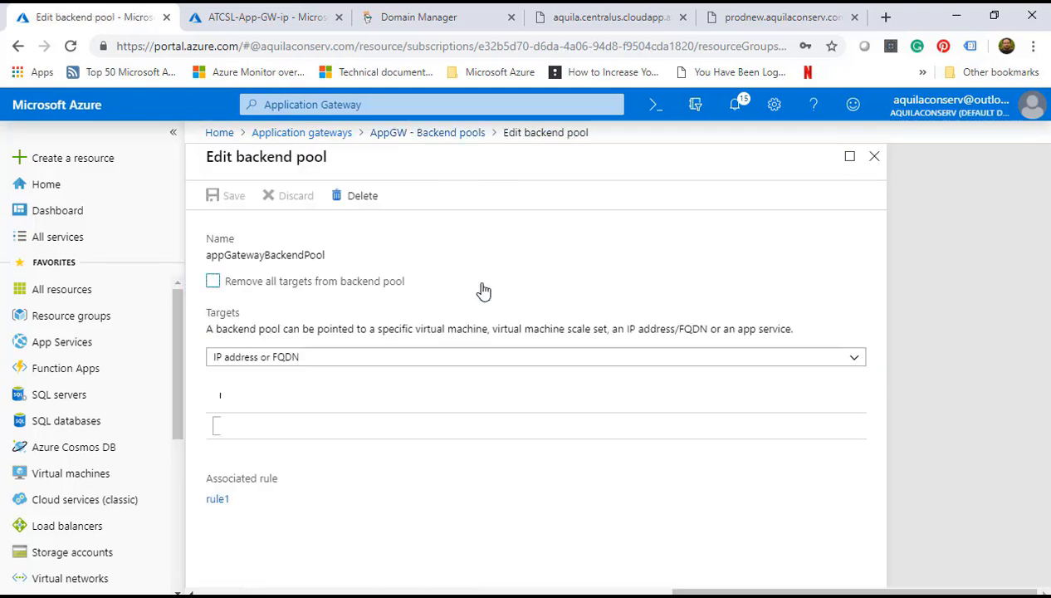
click(388, 427)
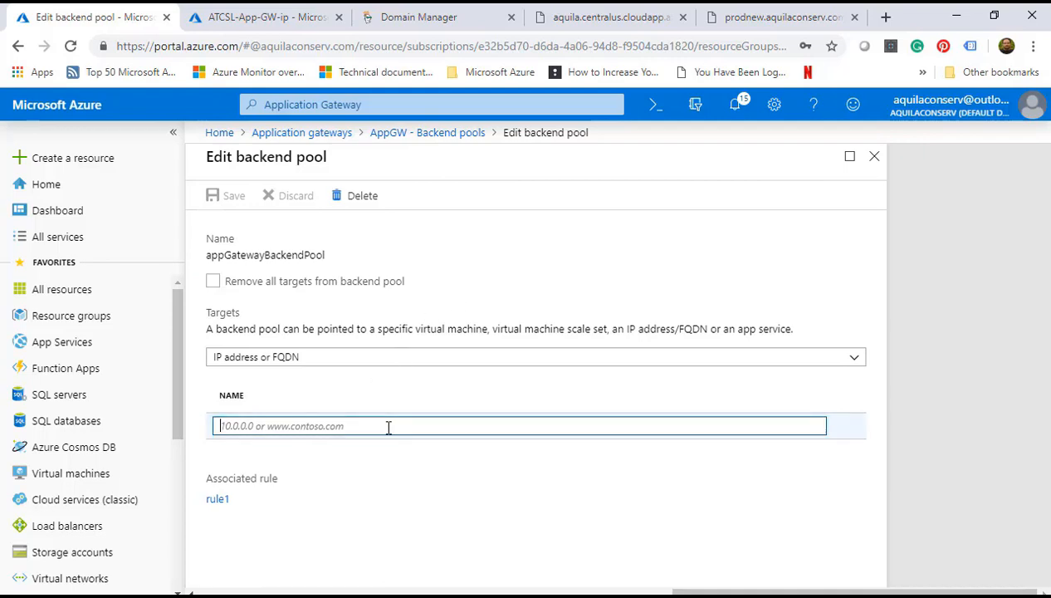
text(172.16.2.11)
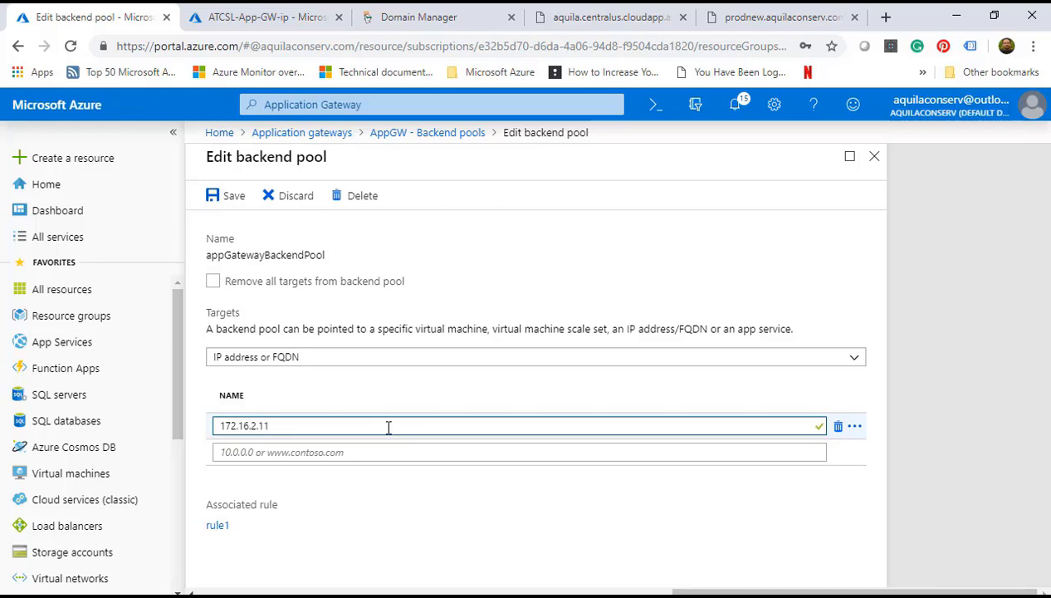
click(492, 398)
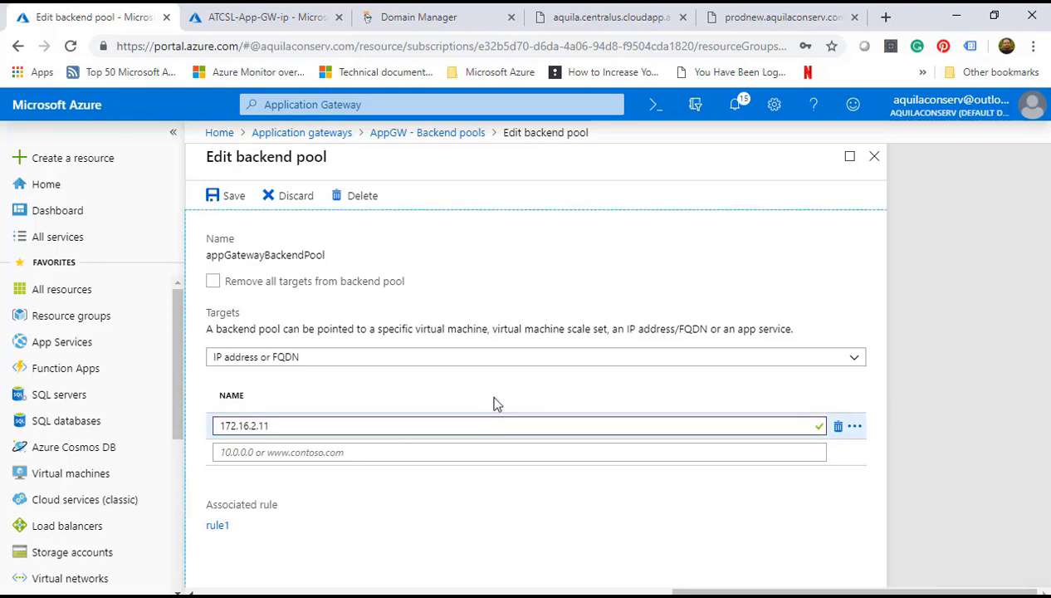
click(231, 197)
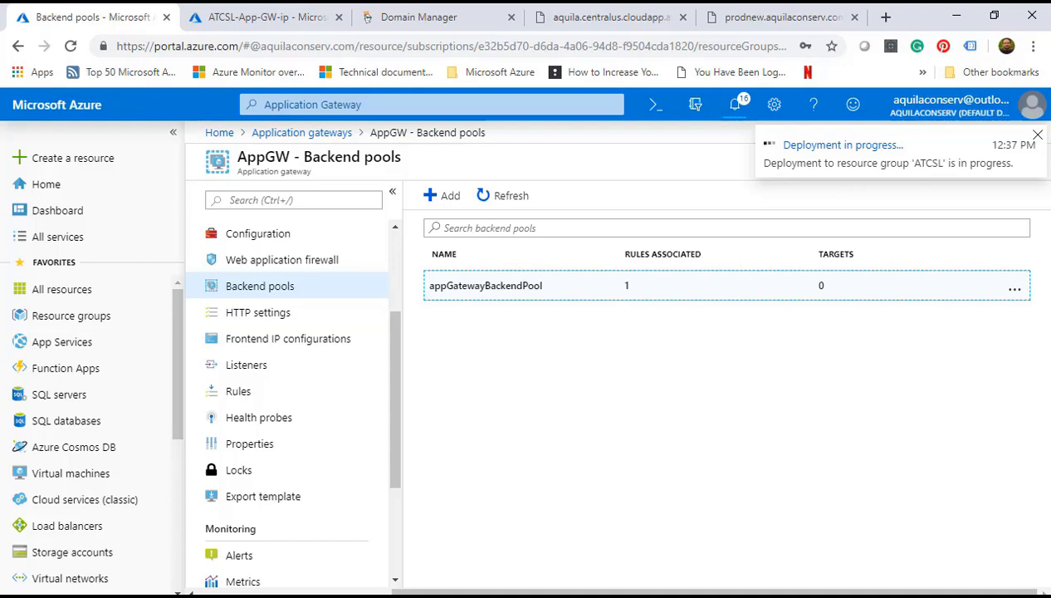
click(502, 198)
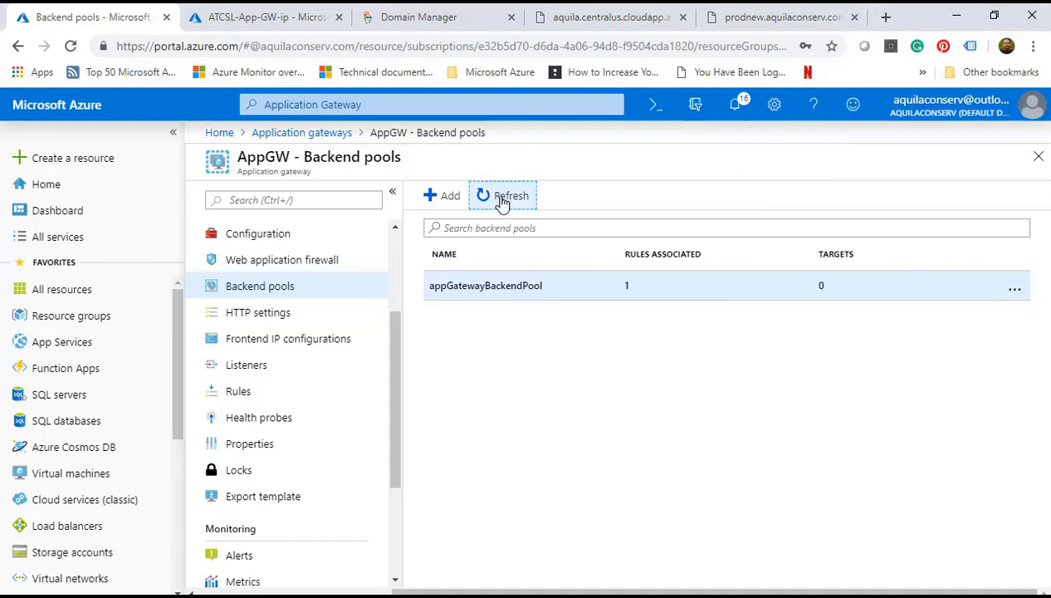
click(453, 292)
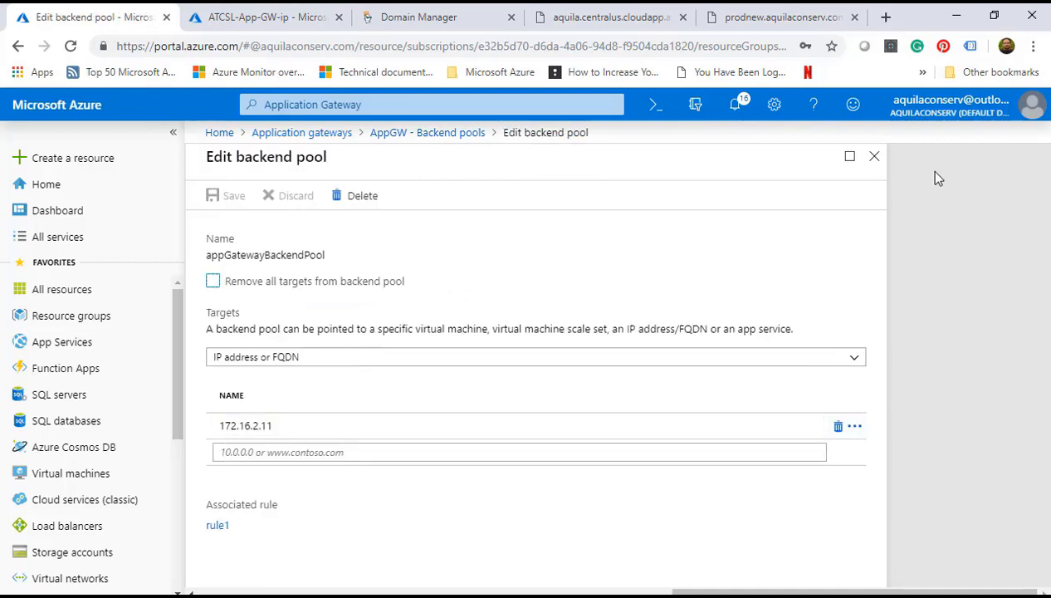
click(874, 156)
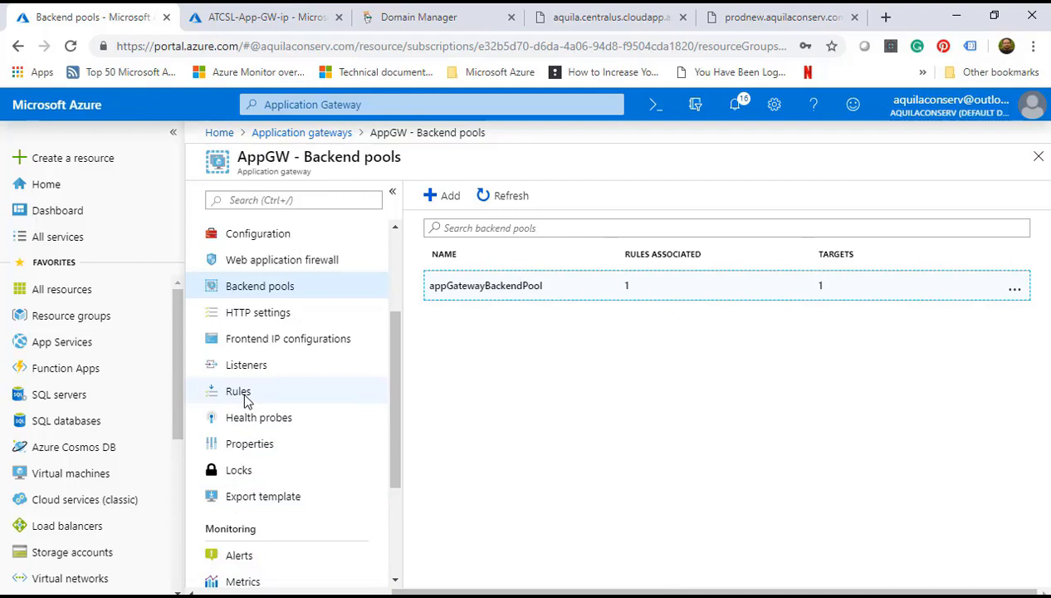
Step: Examine the gateway's appGatewayBackendHttpSettings and the configuration of its appGatewayHttpListener
click(243, 319)
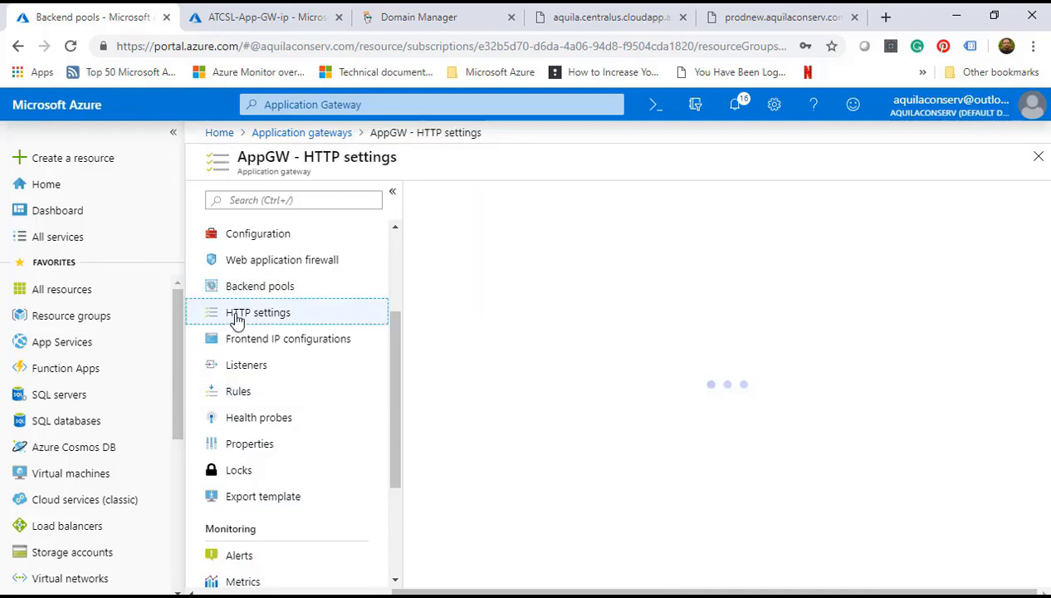
click(490, 287)
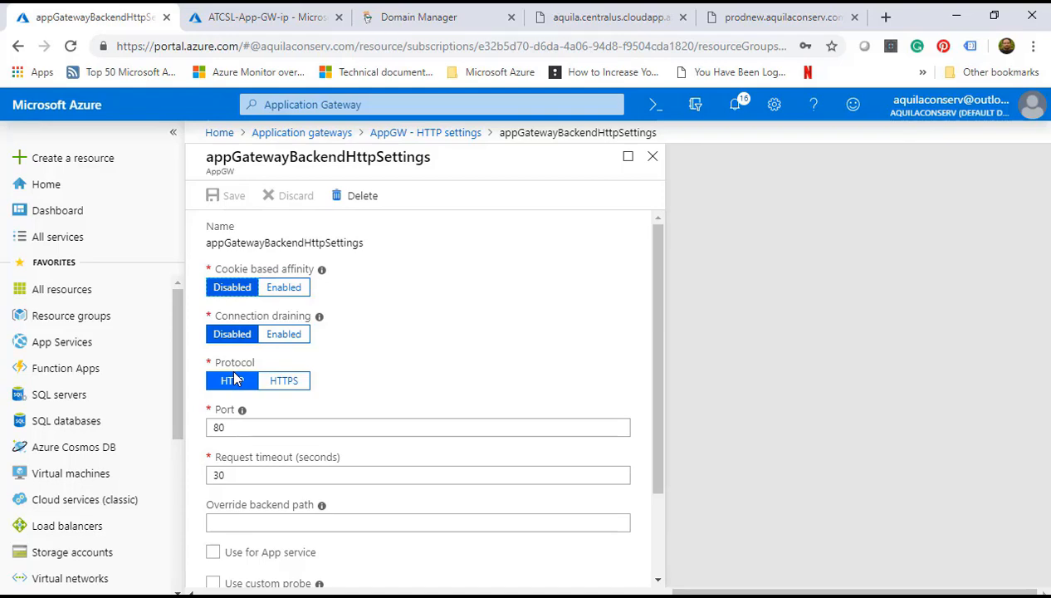
scroll(254, 504, down, 1)
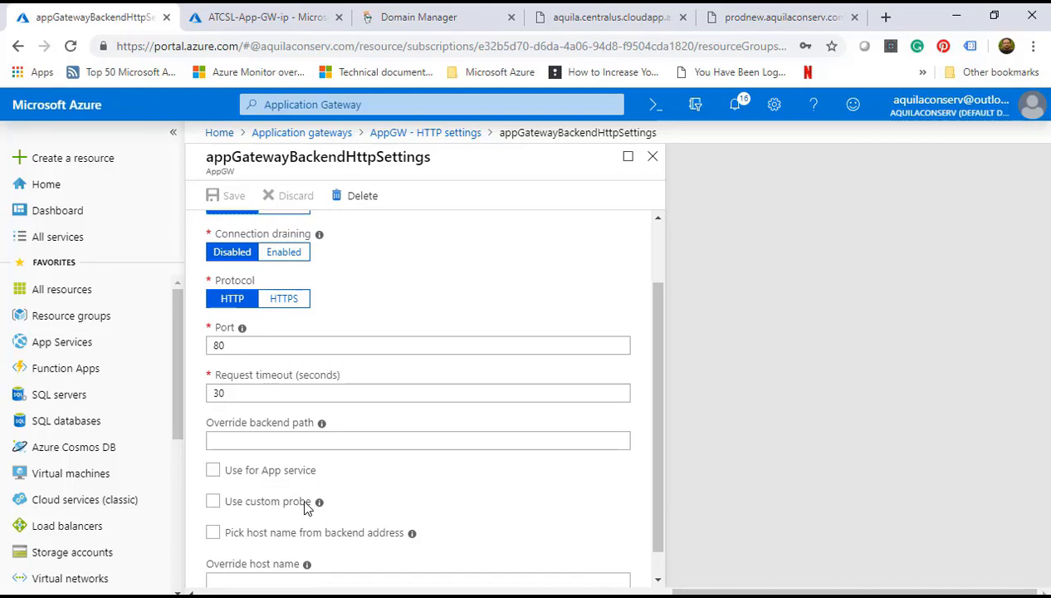
scroll(305, 506, down, 1)
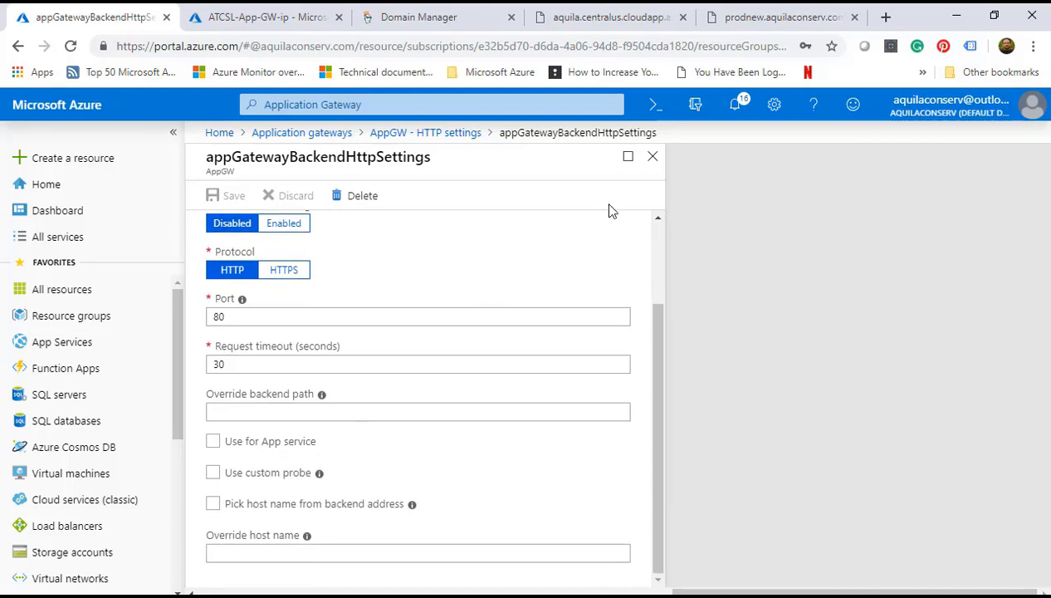
click(652, 156)
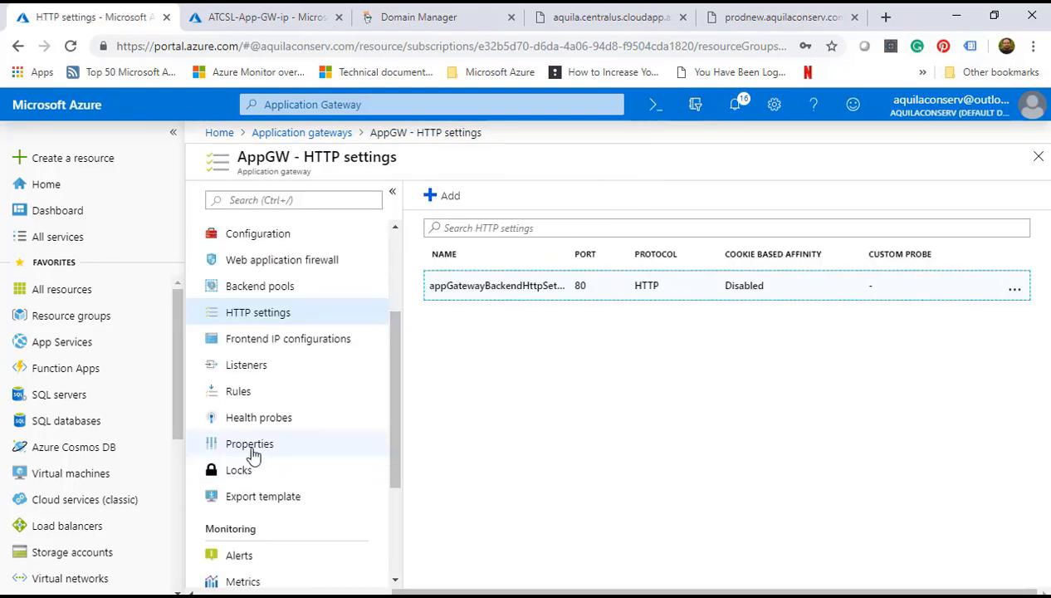
click(237, 367)
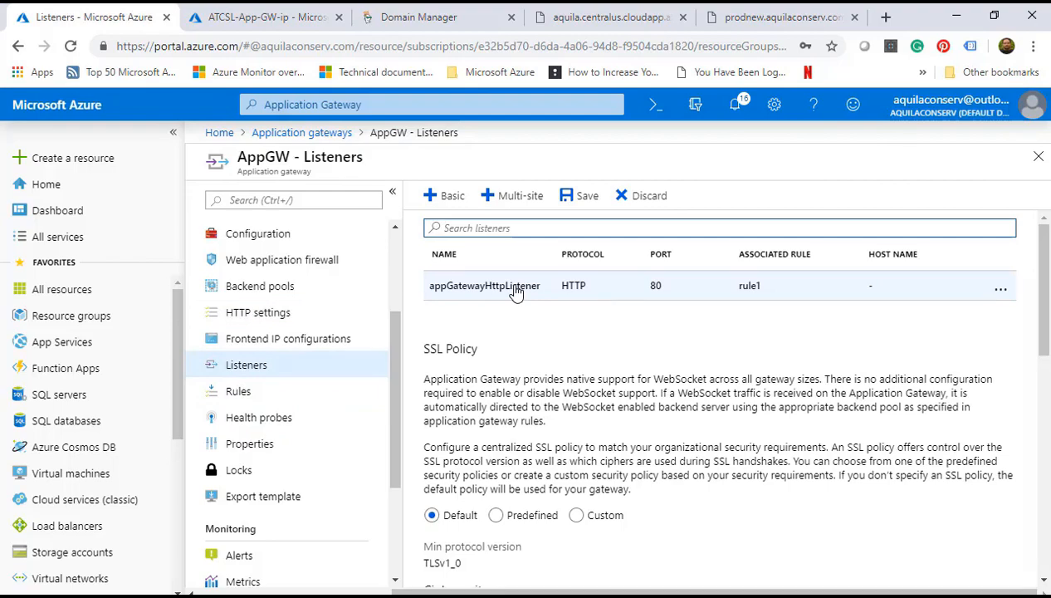
click(515, 288)
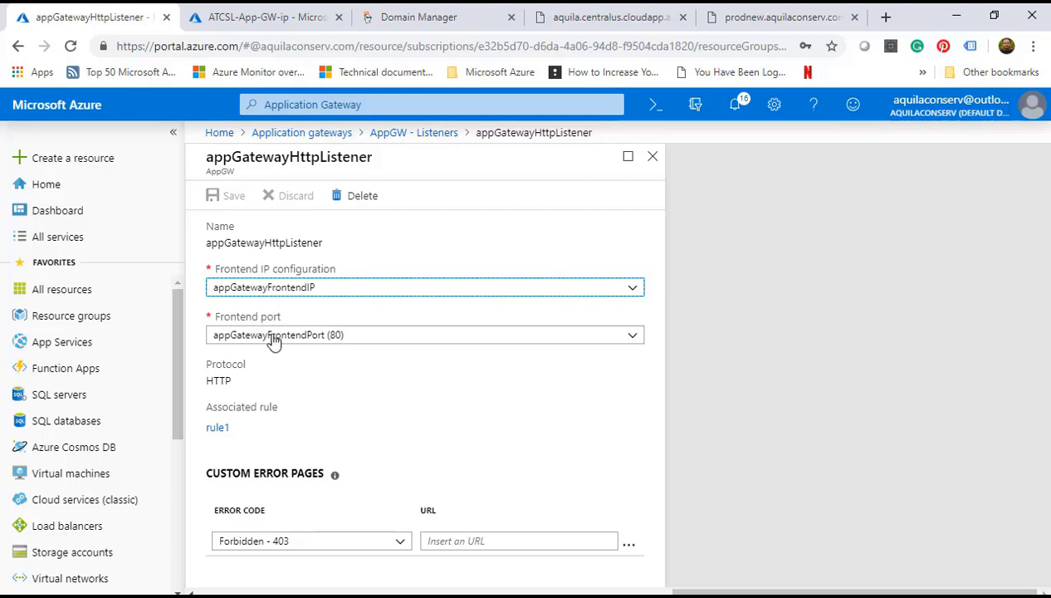
click(652, 166)
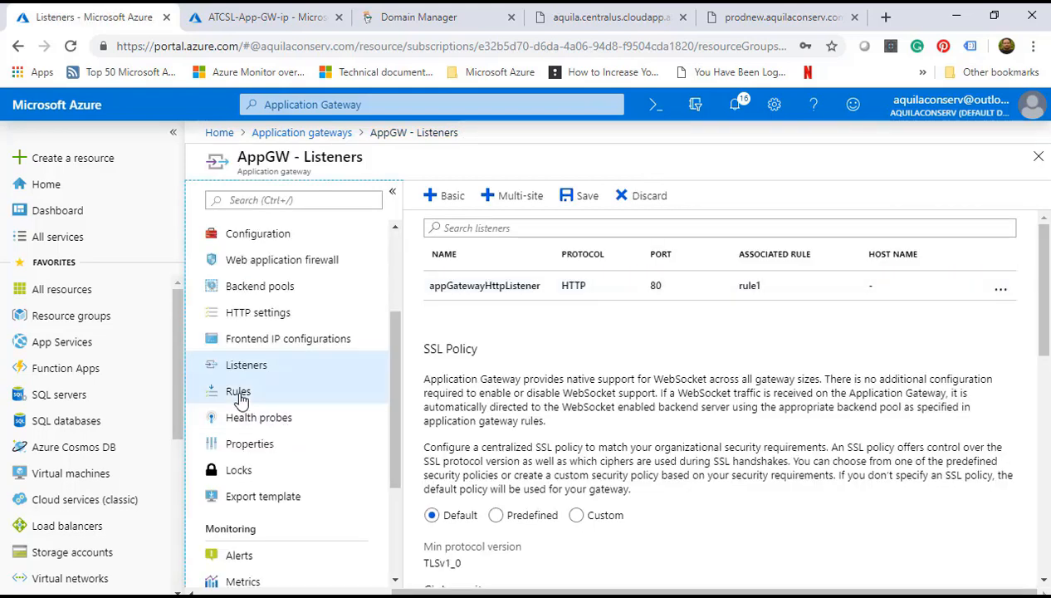
Step: Examine the gateway's rule1 together with its linked listener, backend pool and HTTP settings, and return to the rules list
click(238, 393)
click(439, 288)
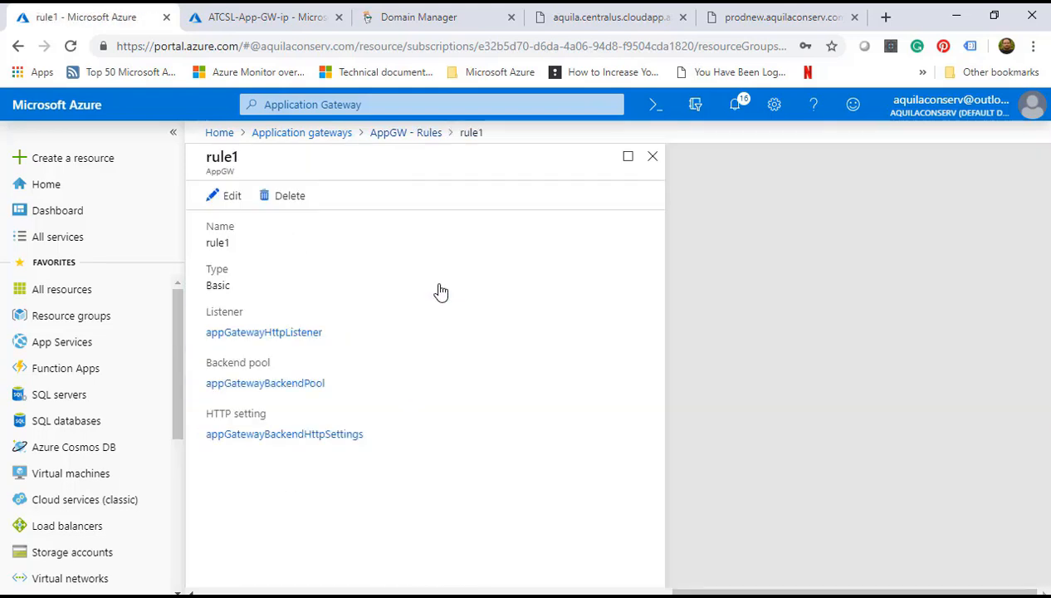
click(273, 336)
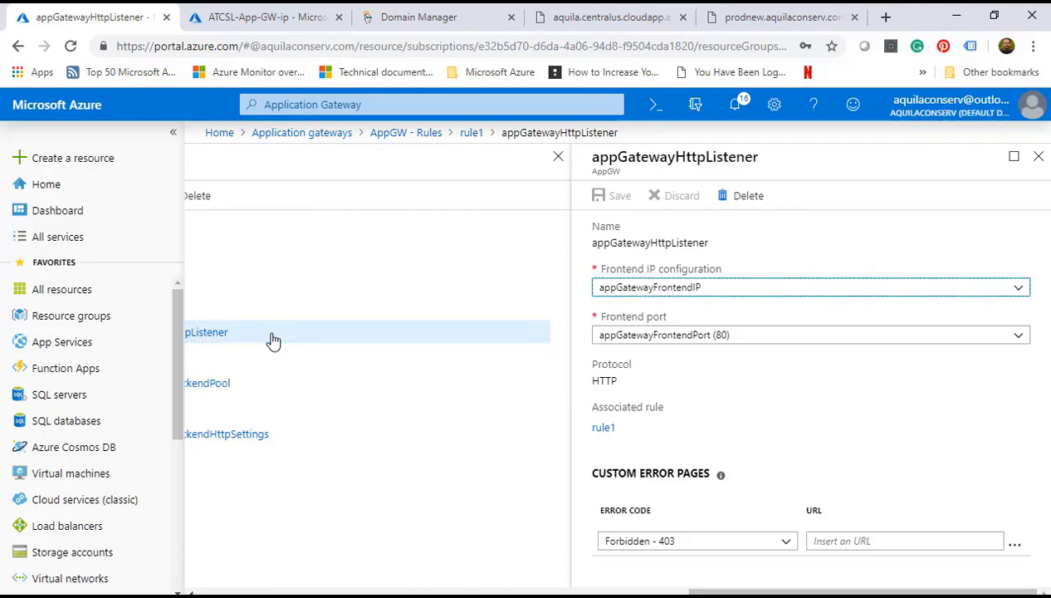
click(211, 385)
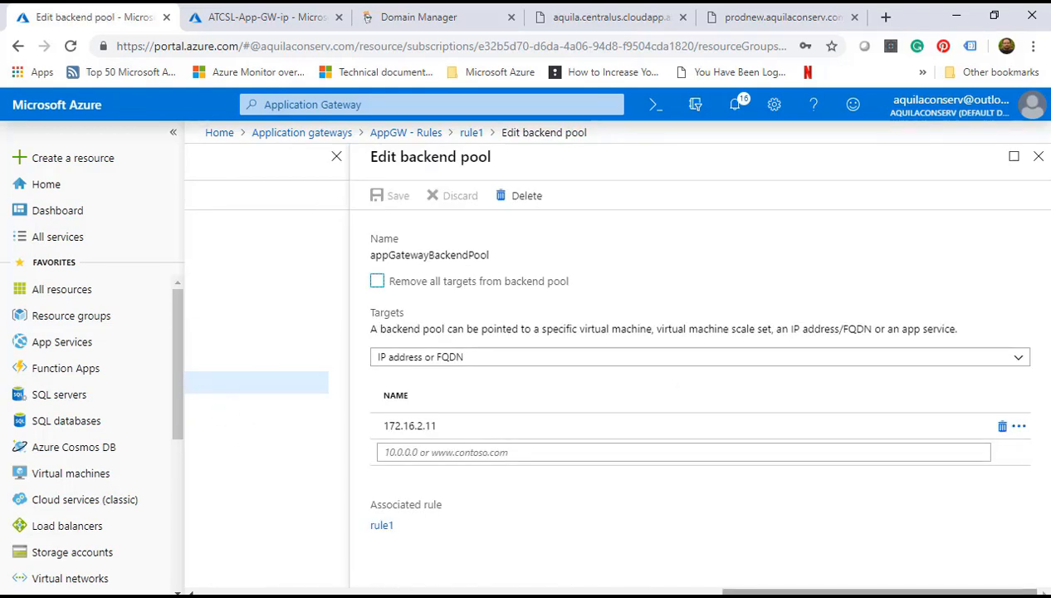
drag(872, 592, 739, 592)
click(357, 435)
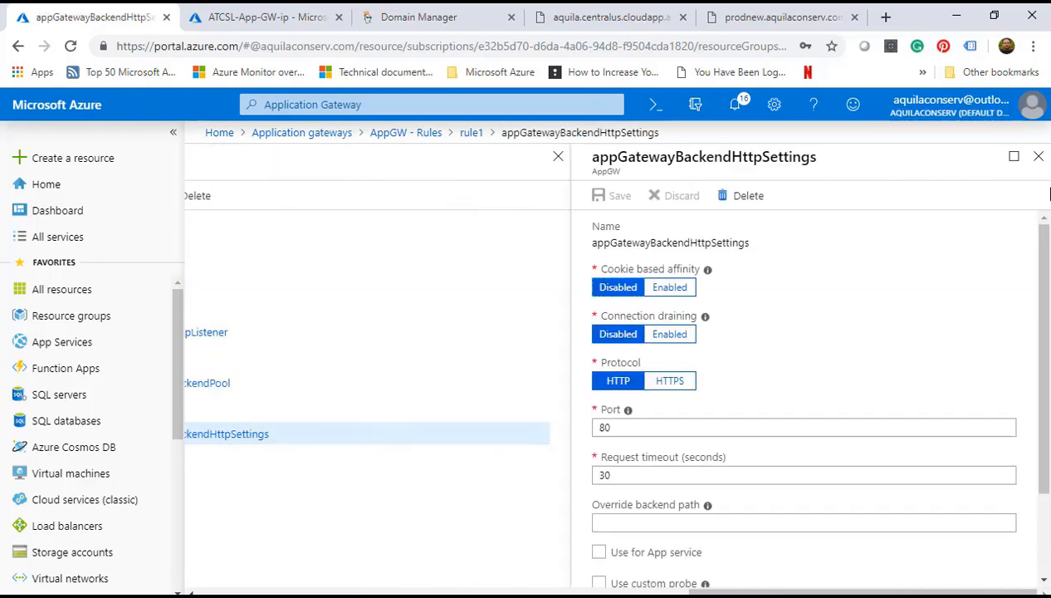
click(1037, 156)
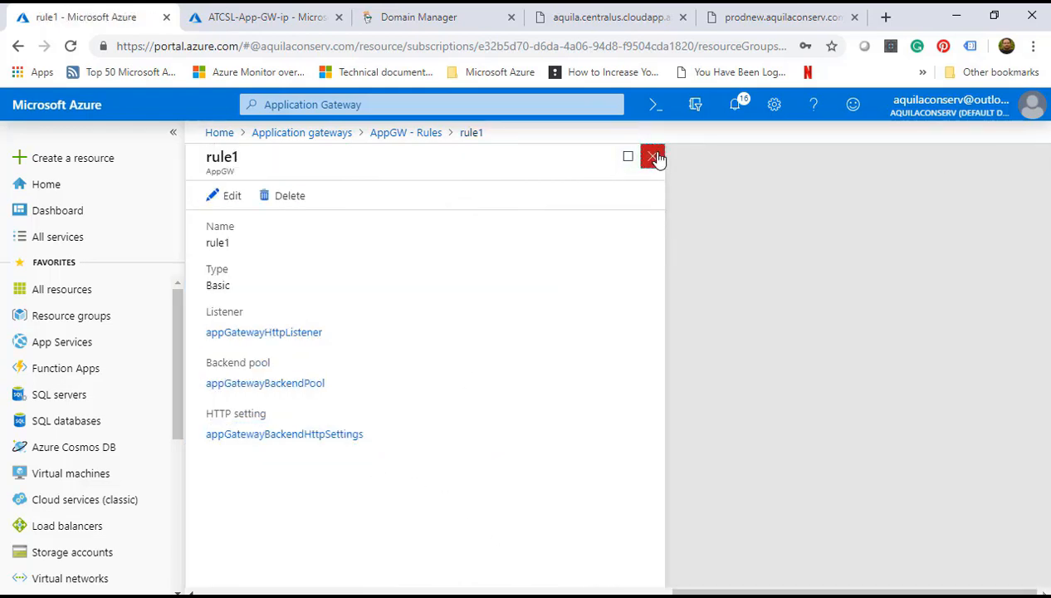
click(653, 156)
Step: Add an HTTP health probe named AppGW-HP to the gateway with host aquilaconserv.com and path /
scroll(284, 481, down, 1)
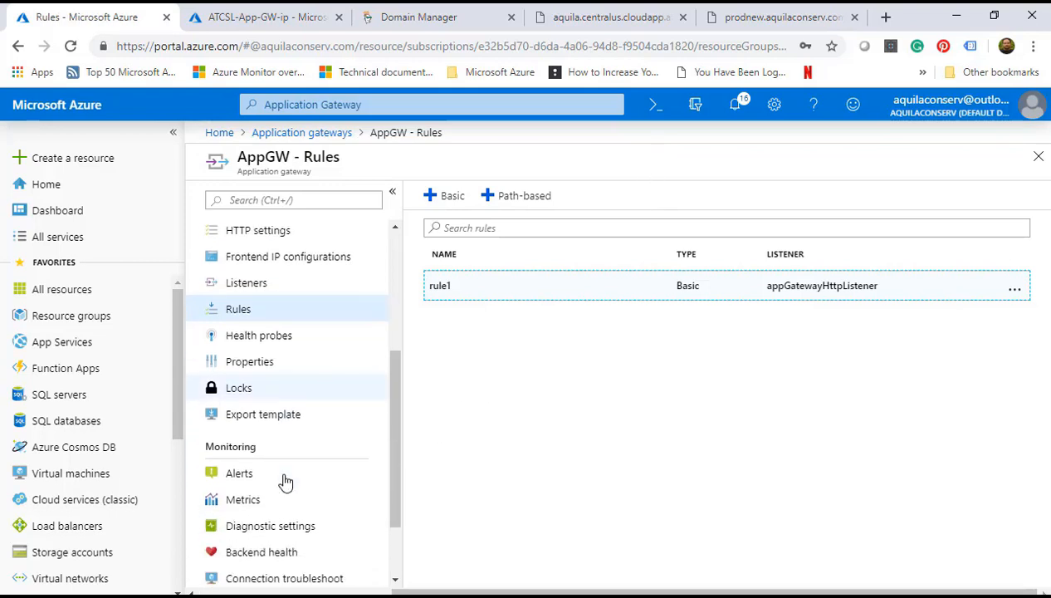
click(274, 336)
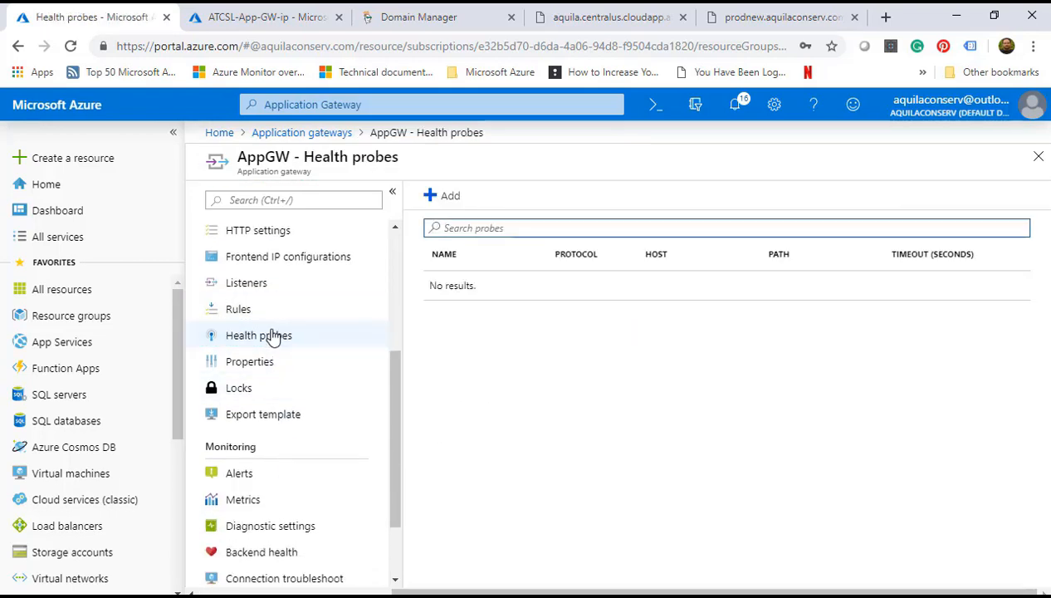
click(442, 197)
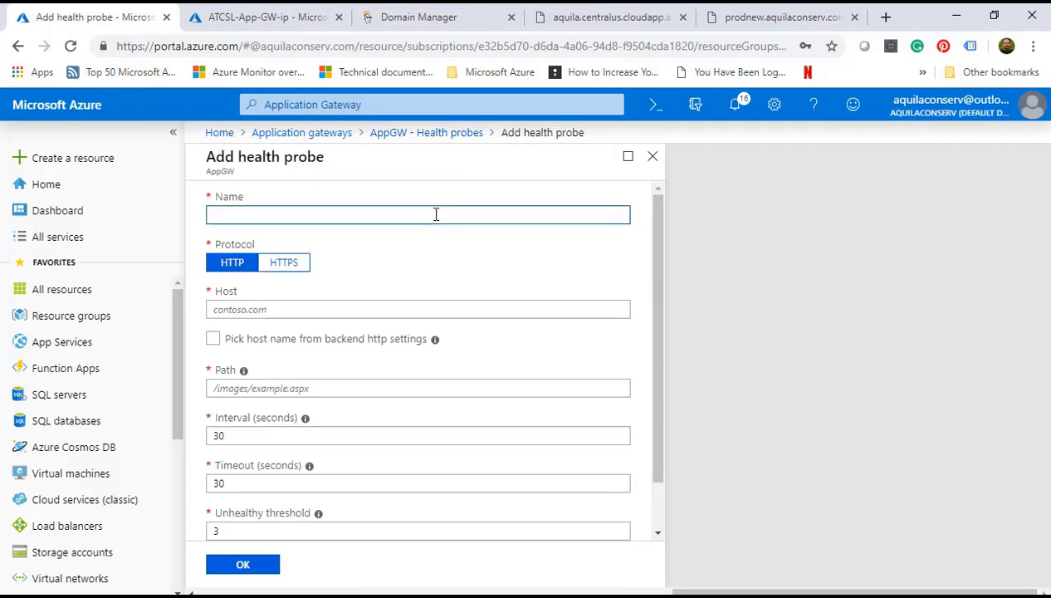
text(AppGW)
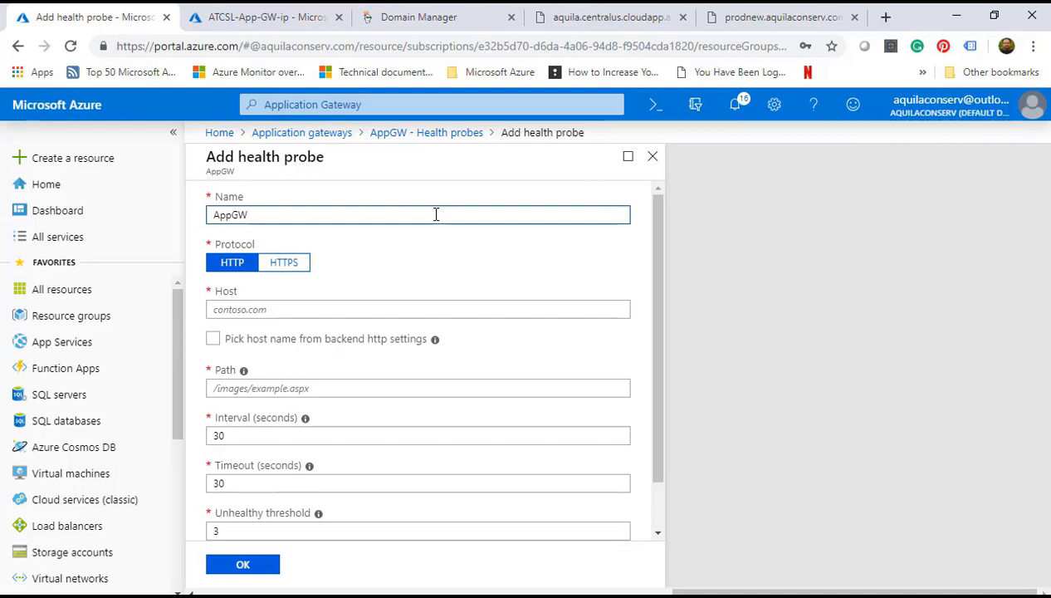
text(-HP)
click(385, 311)
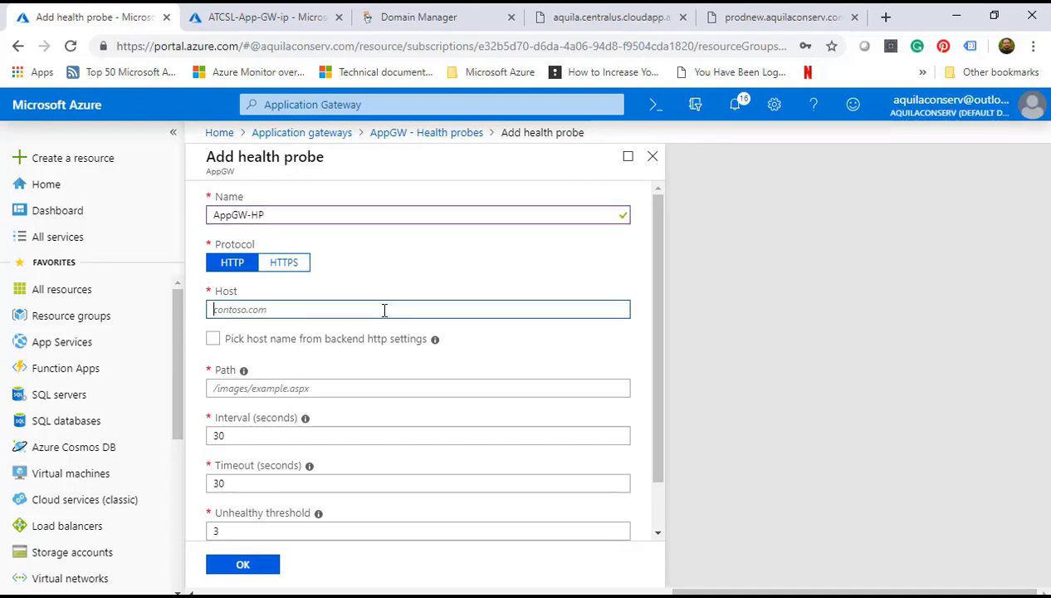
text(aquilaconserv.com)
click(336, 389)
text(/)
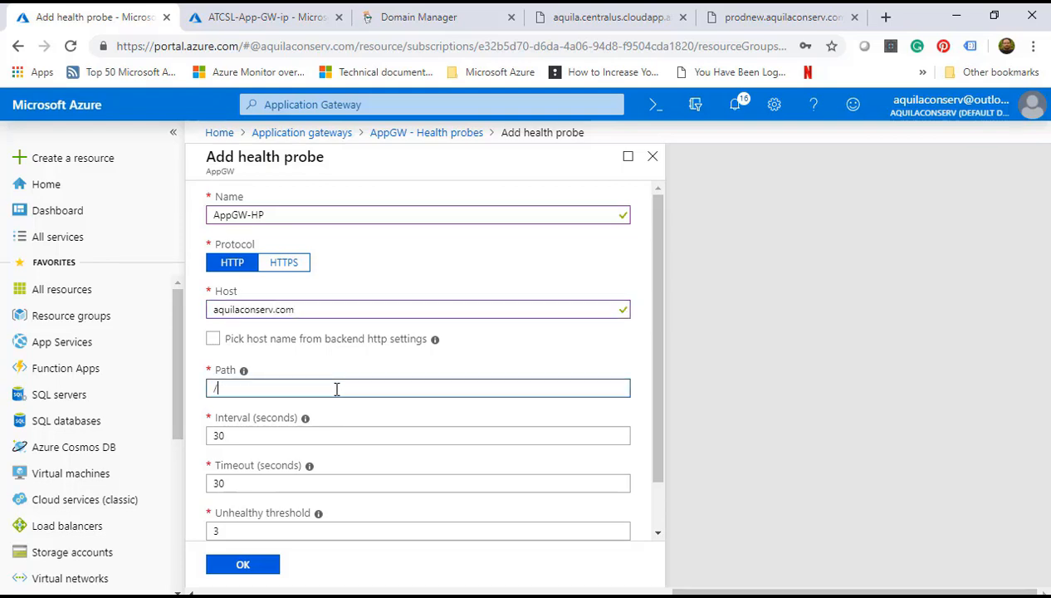
scroll(651, 490, down, 2)
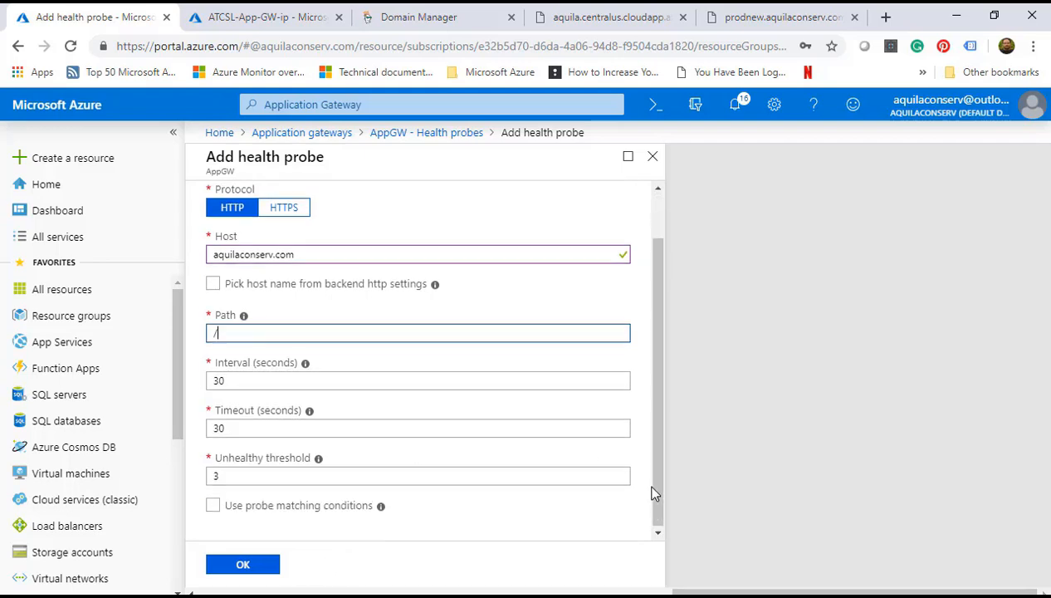
click(242, 565)
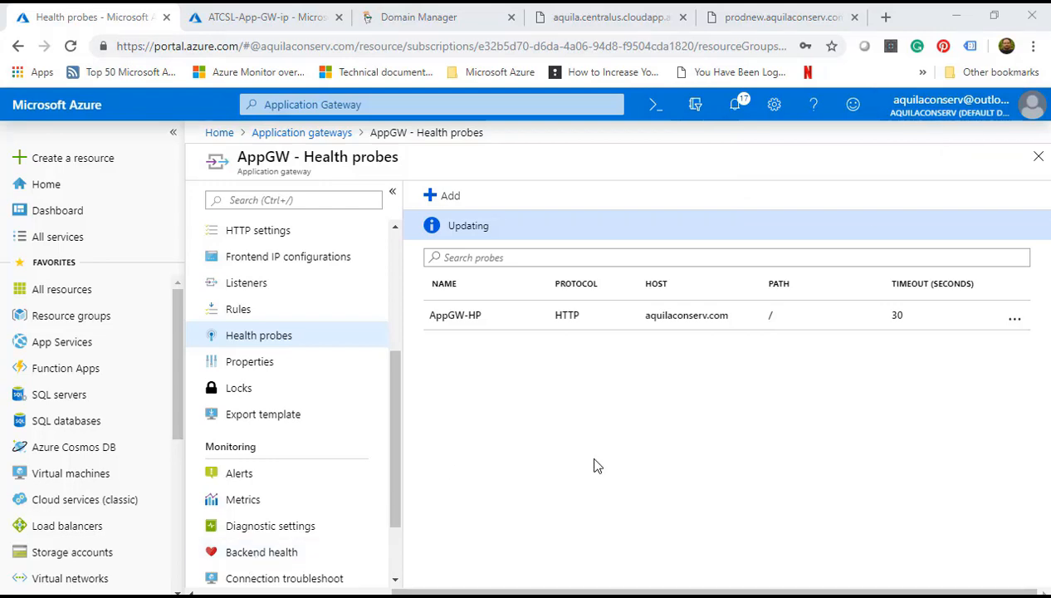
Step: Open appGatewayBackendHttpSettings through the listener's rule1 and enable a custom probe using AppGW-HP
click(272, 289)
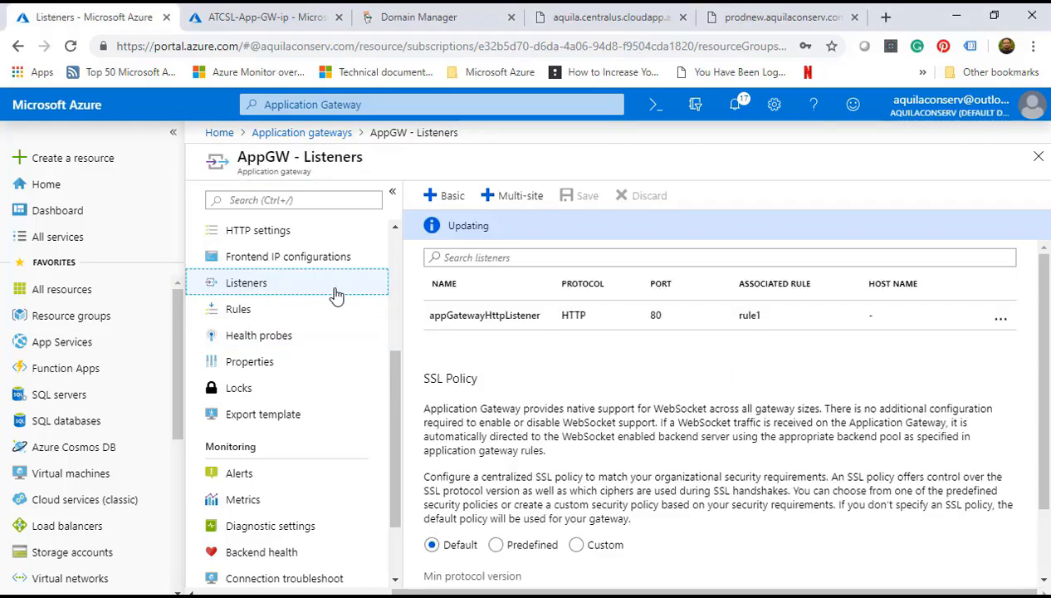
click(475, 313)
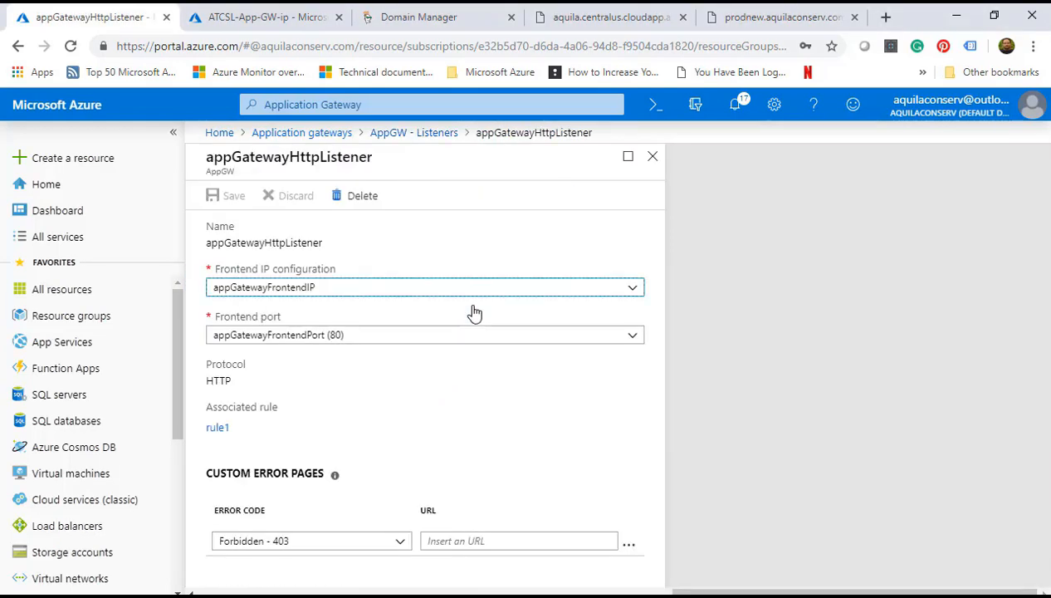
click(217, 428)
click(623, 322)
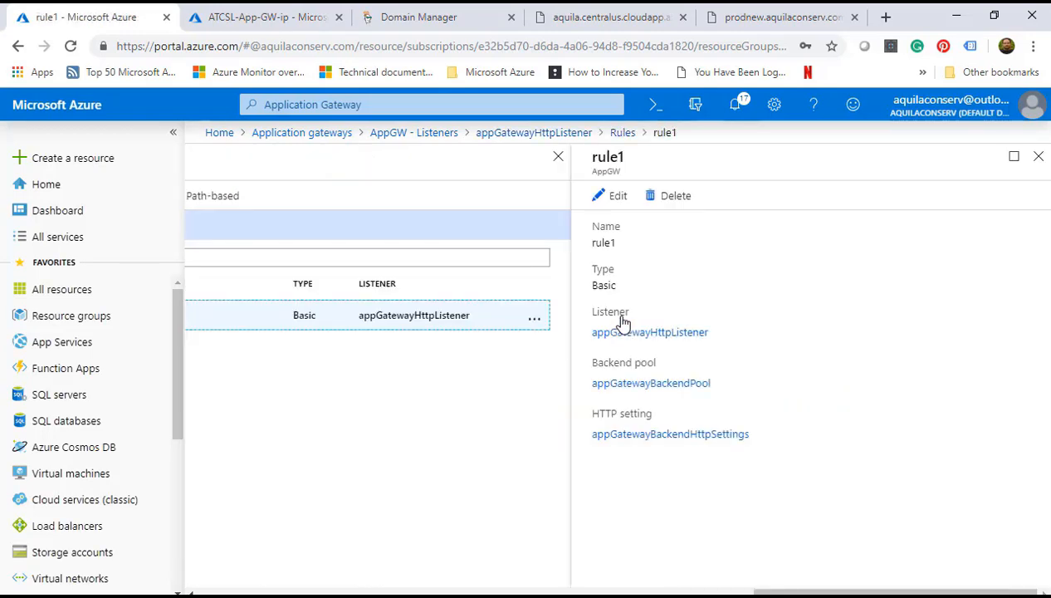
click(651, 440)
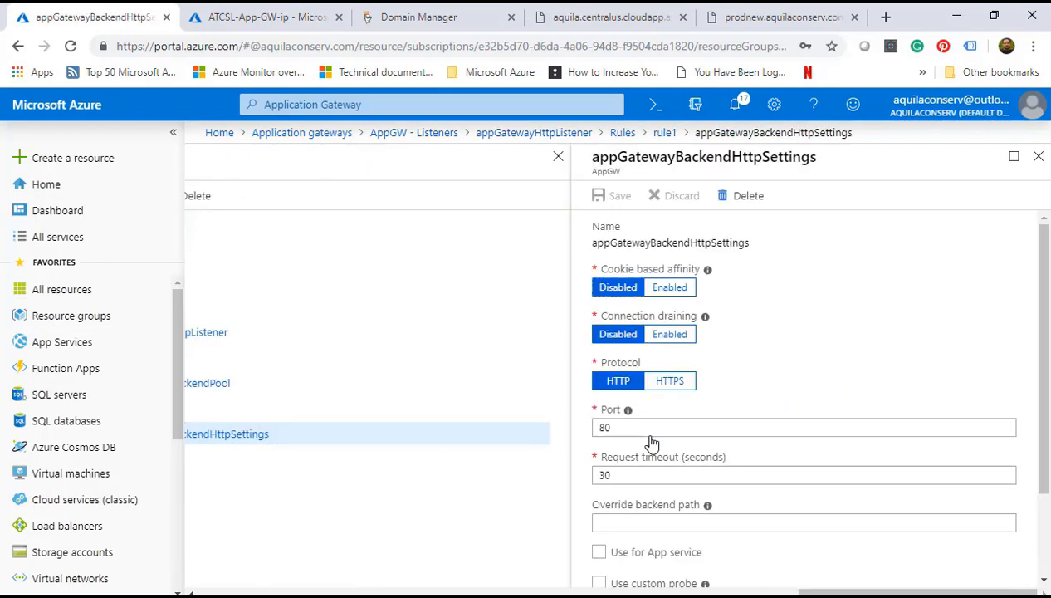
scroll(648, 440, down, 2)
click(656, 473)
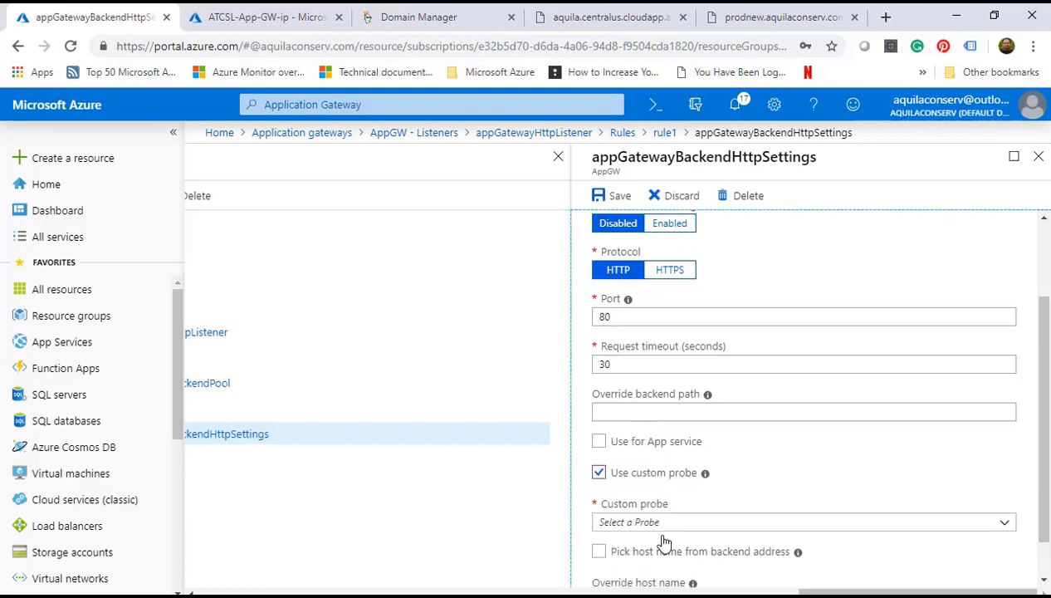
click(666, 523)
click(665, 543)
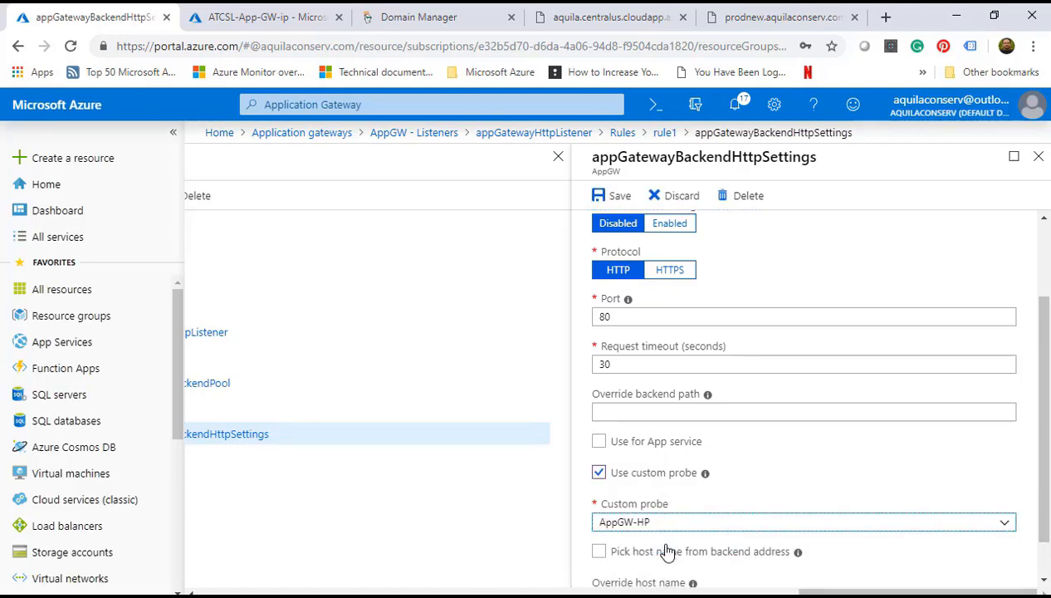
Step: Set the backend HTTP settings to pick the host name from the backend address, and save them
scroll(666, 550, down, 1)
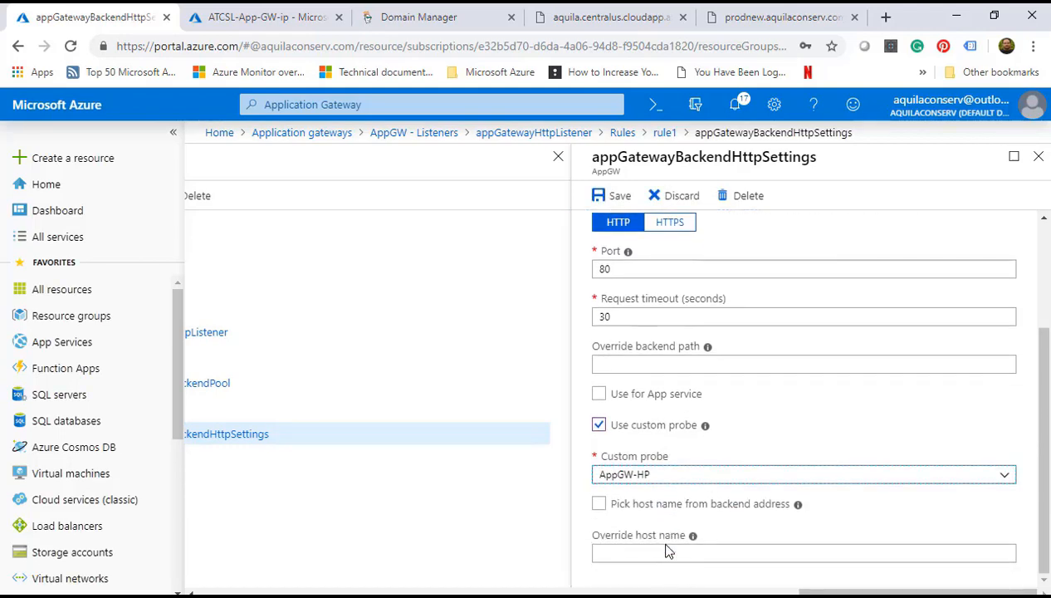
click(599, 505)
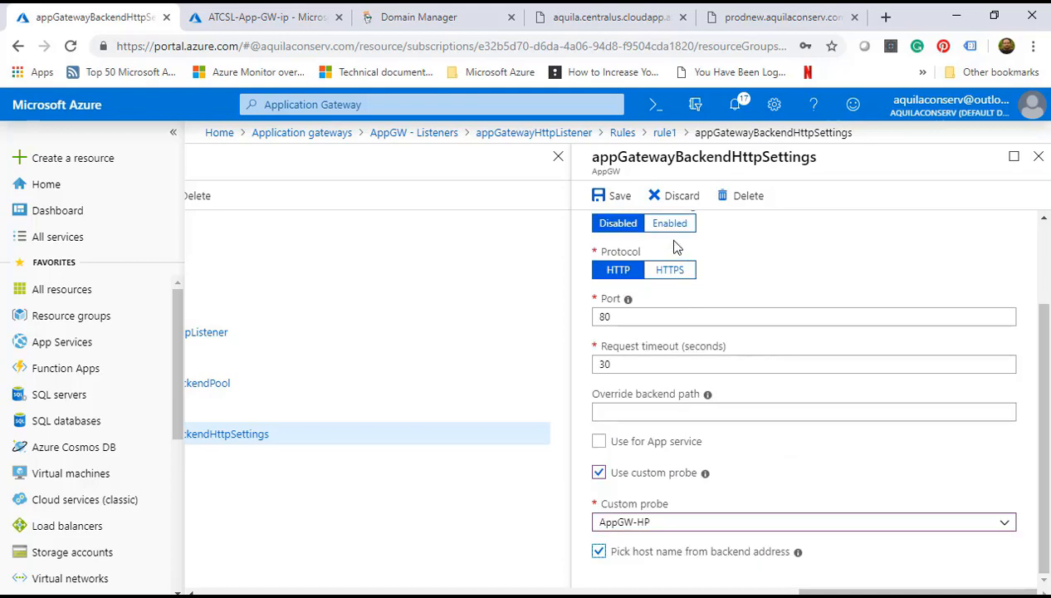
click(621, 195)
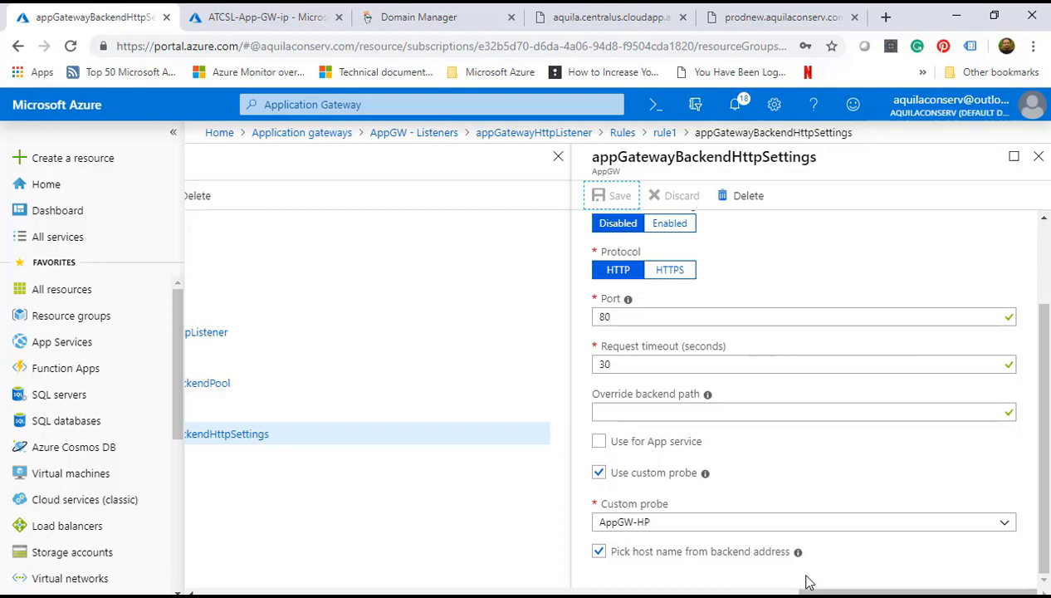
Step: Return to the AppGW overview and open its frontend public IP resource to look up the DNS name
drag(851, 592, 235, 591)
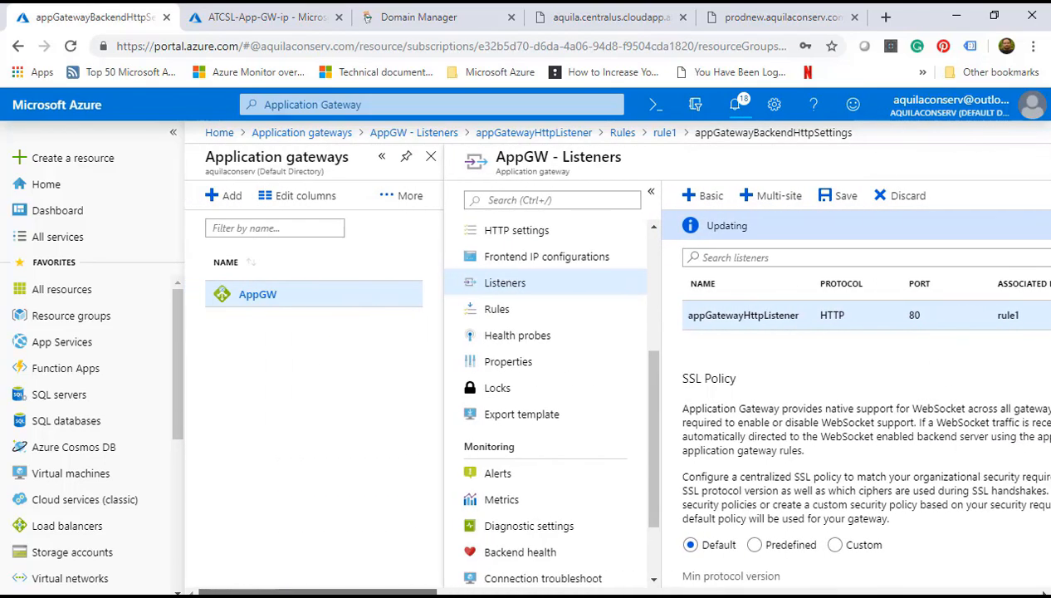
scroll(510, 241, up, 3)
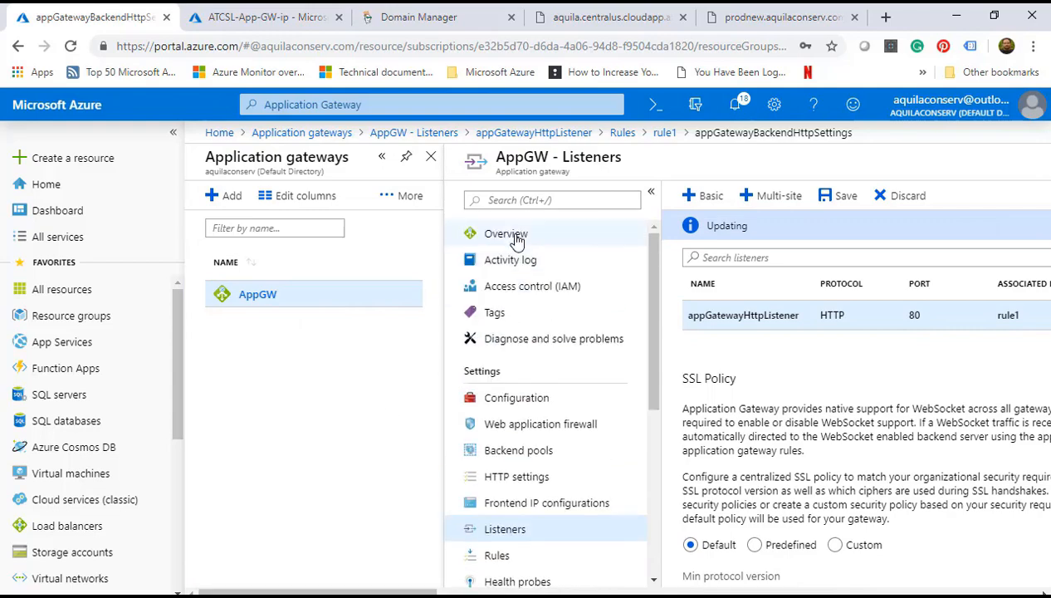
click(515, 236)
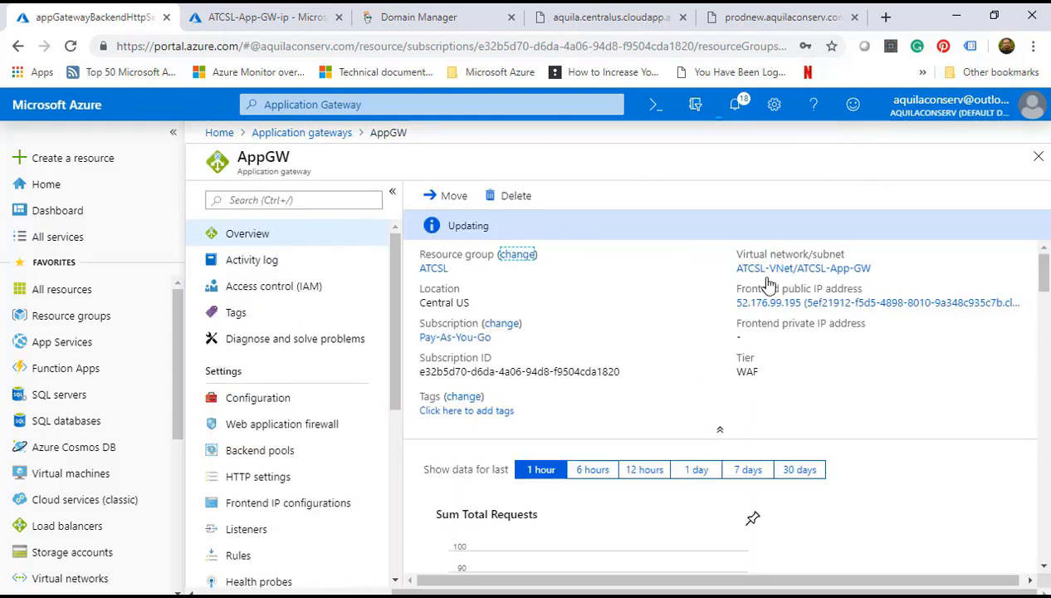
click(816, 306)
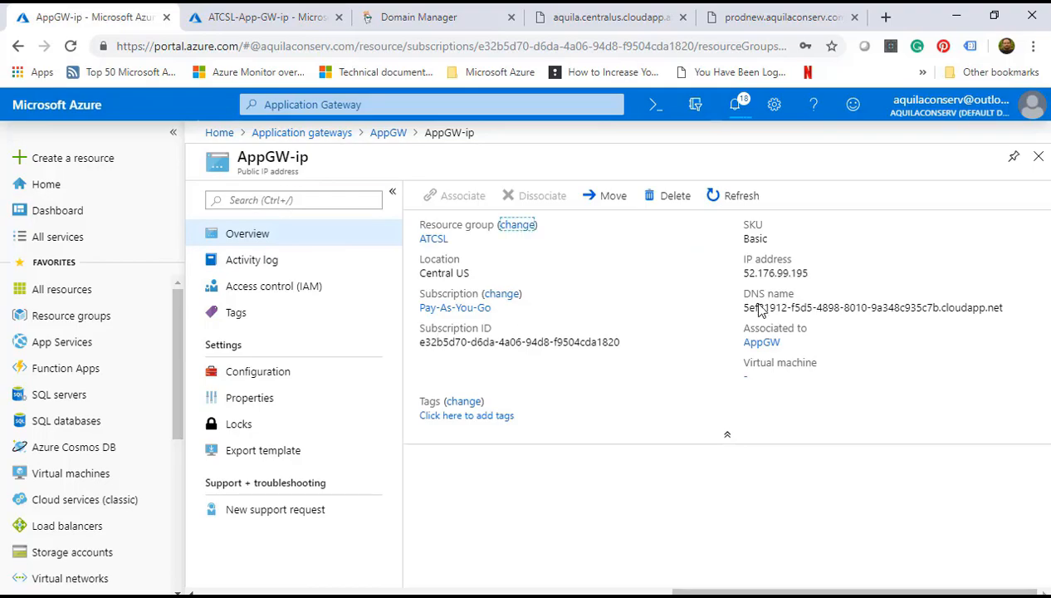
click(1012, 308)
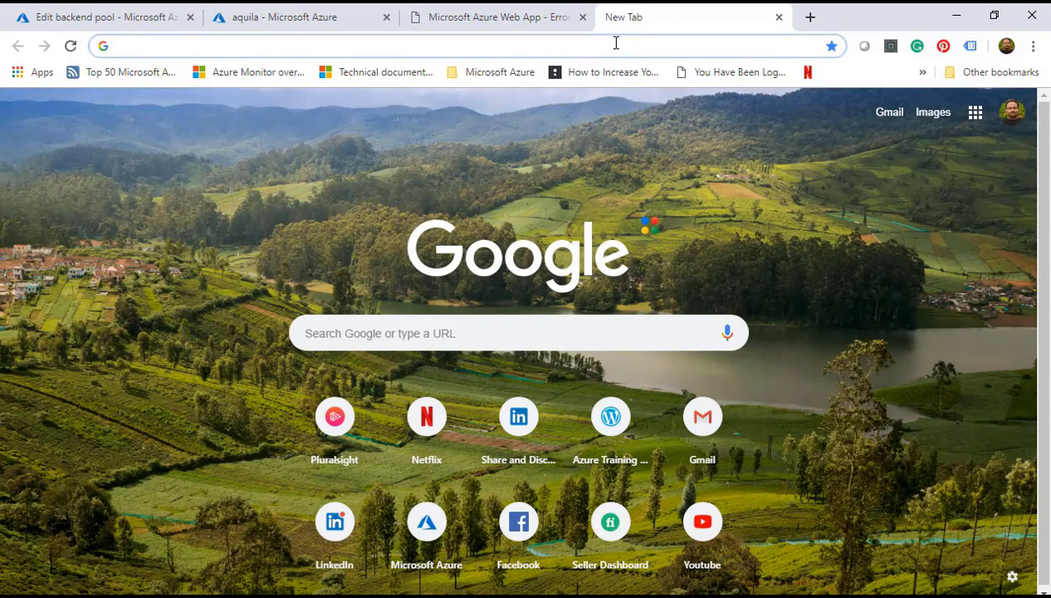
Step: Switch to GoDaddy in the browser, go to the account's products, and open DNS management for aquilaconserv.com
text(Go)
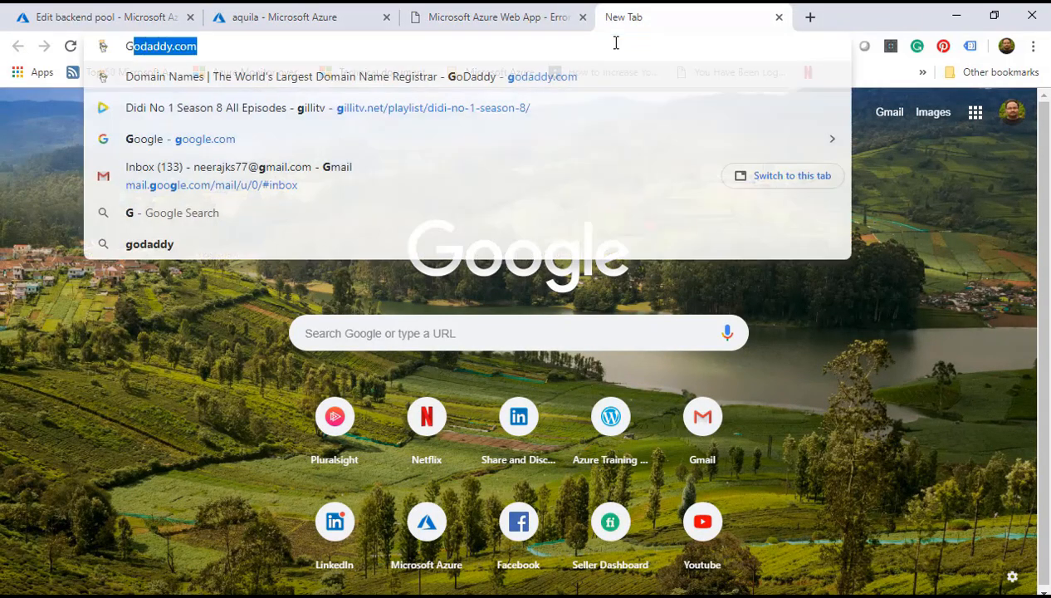
text(daddy)
key(Return)
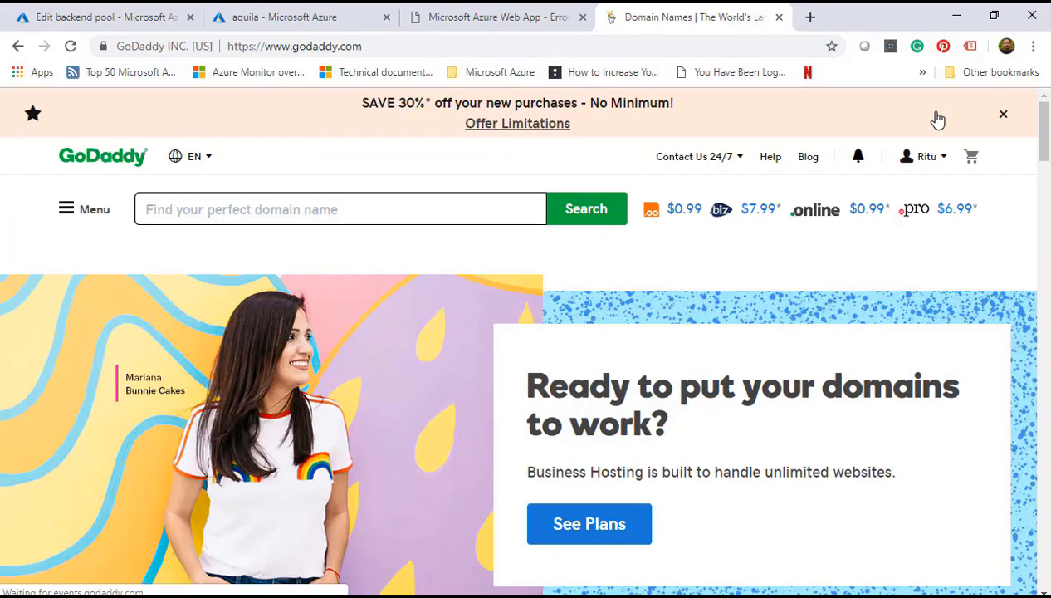
click(928, 158)
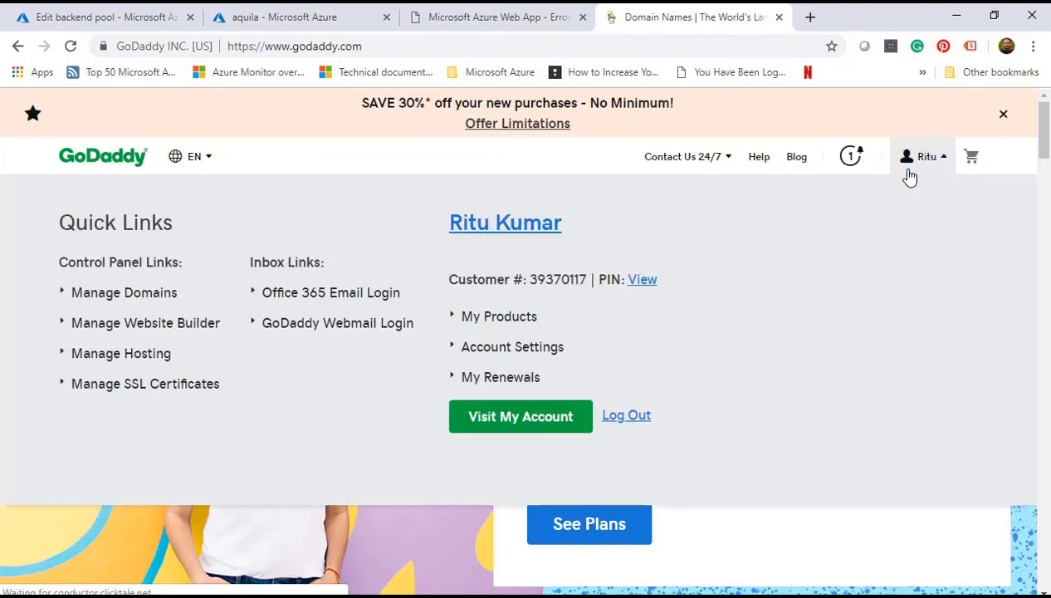
click(533, 415)
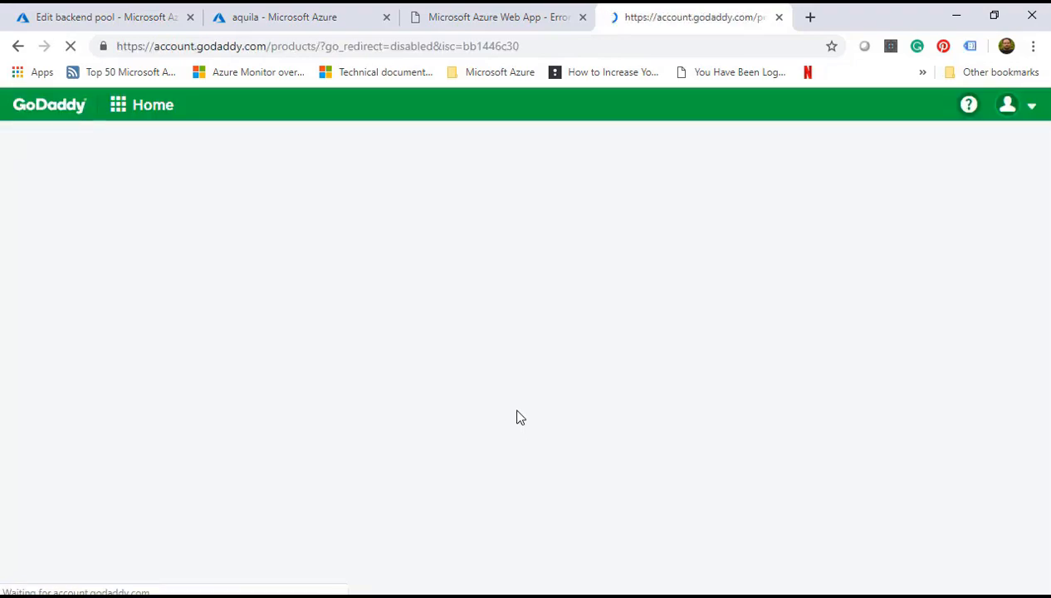
scroll(516, 417, down, 3)
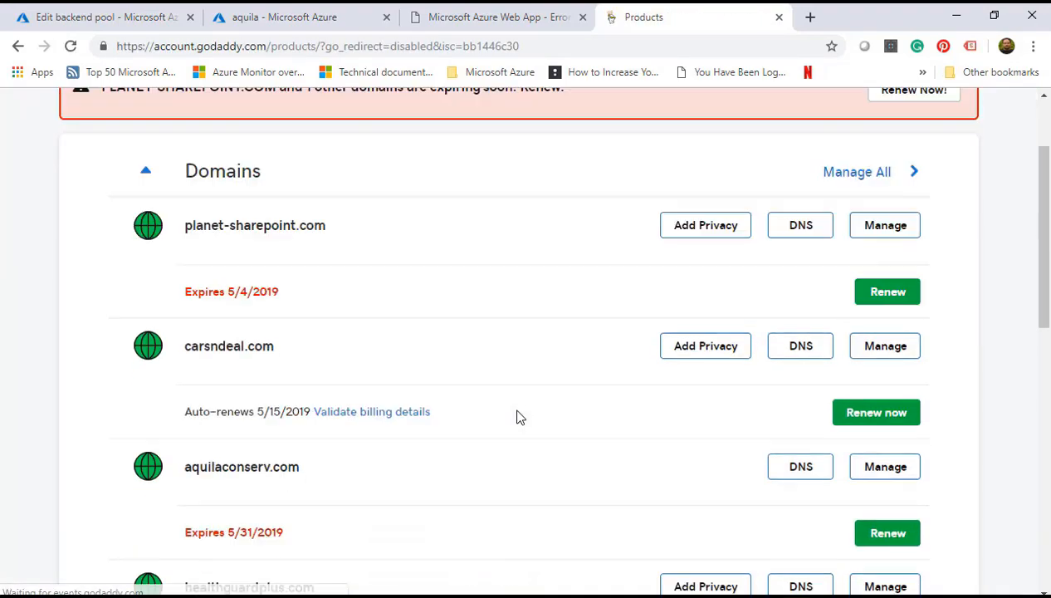
click(807, 353)
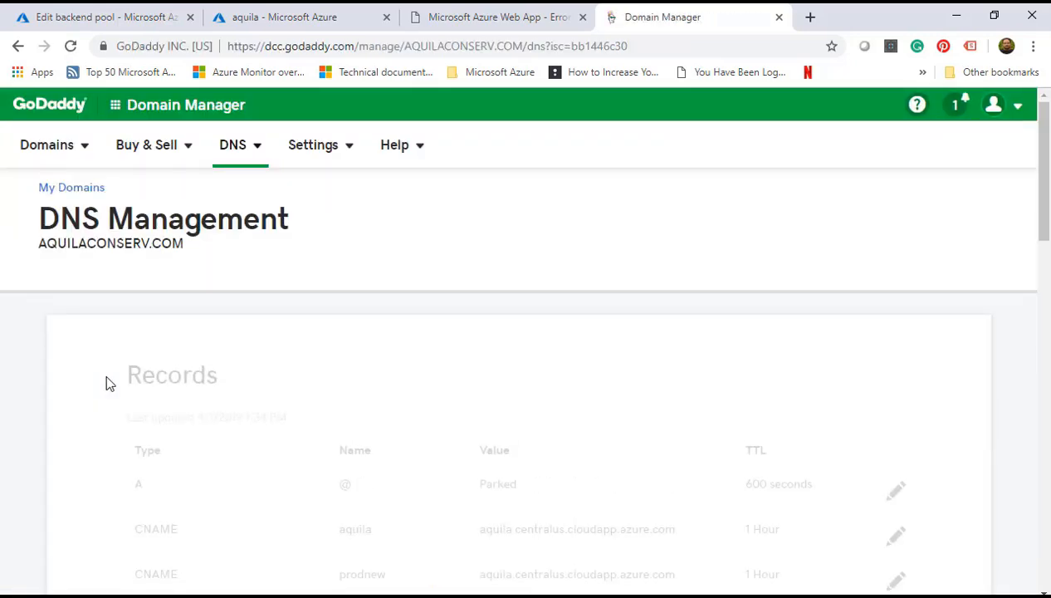
Step: Edit the prodnew CNAME record, replace its target with the copied gateway DNS address without the trailing slash, and try to save it
scroll(106, 378, down, 1)
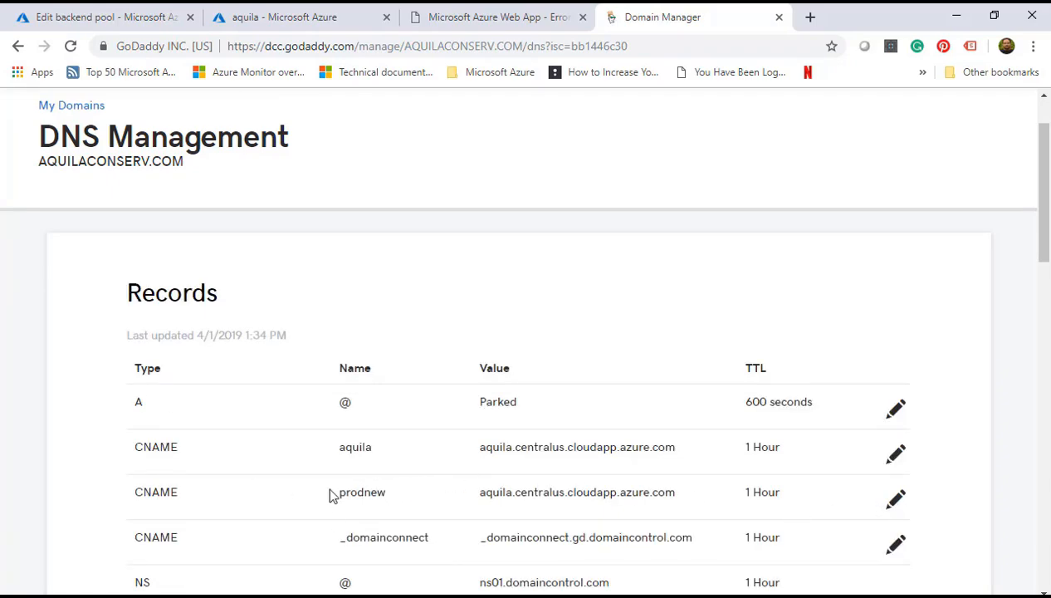
click(895, 499)
scroll(573, 495, down, 3)
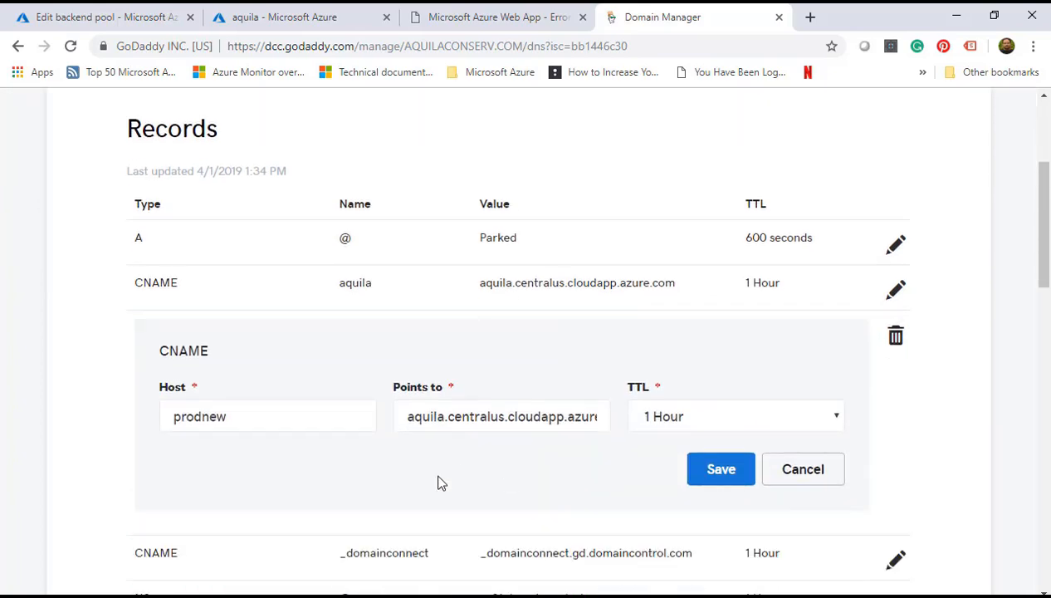
double_click(452, 423)
triple_click(453, 424)
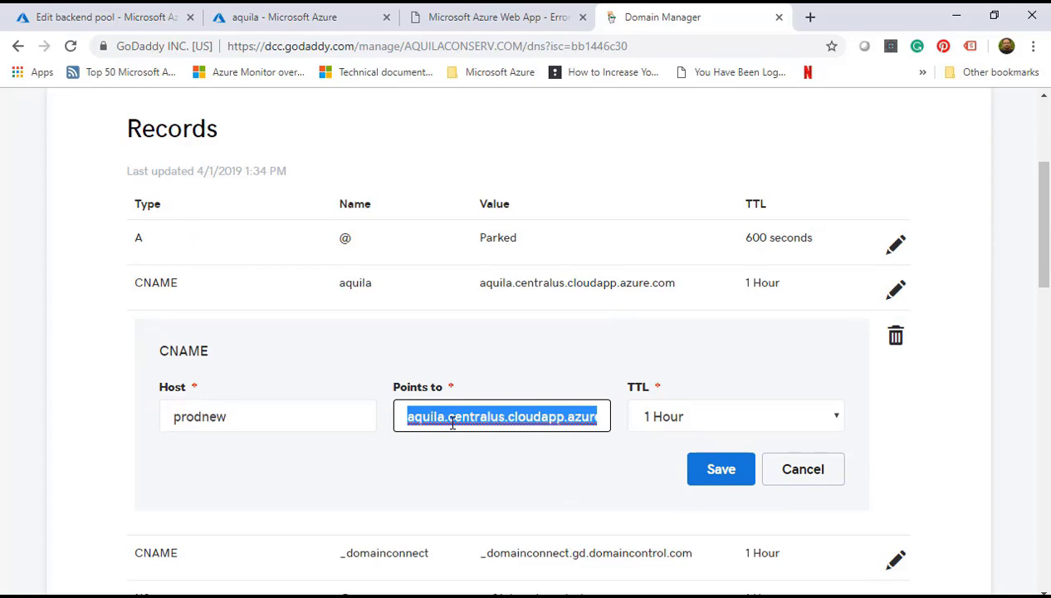
key(ctrl+v)
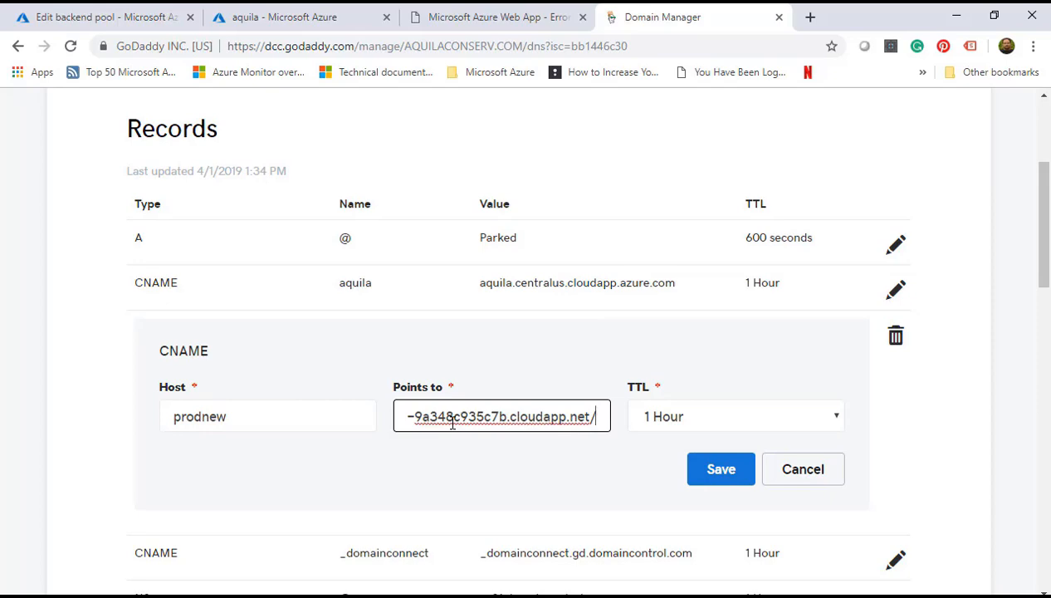
key(BackSpace)
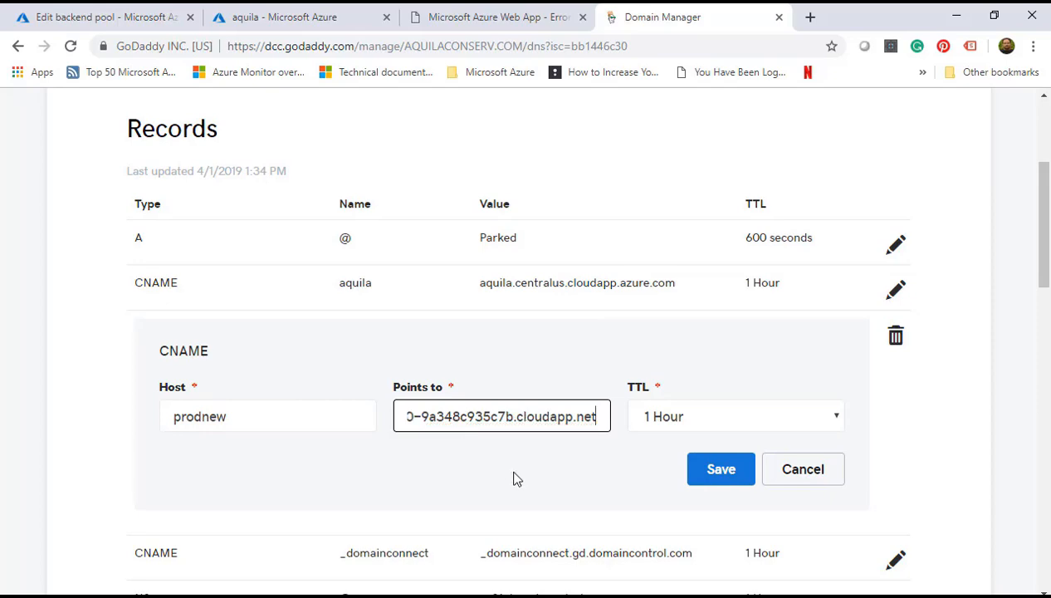
click(739, 467)
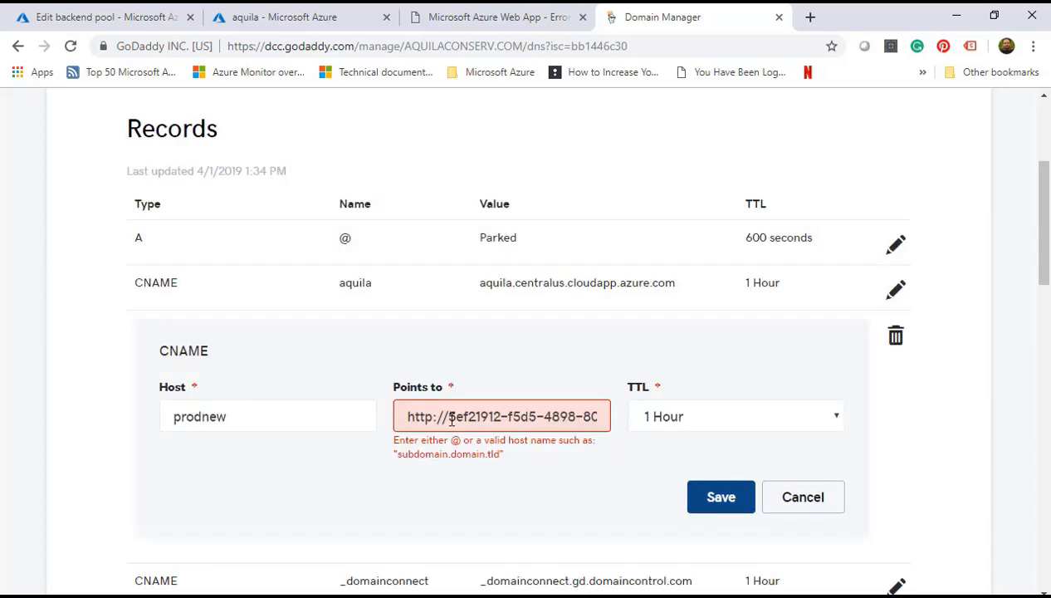
drag(448, 416, 281, 394)
key(BackSpace)
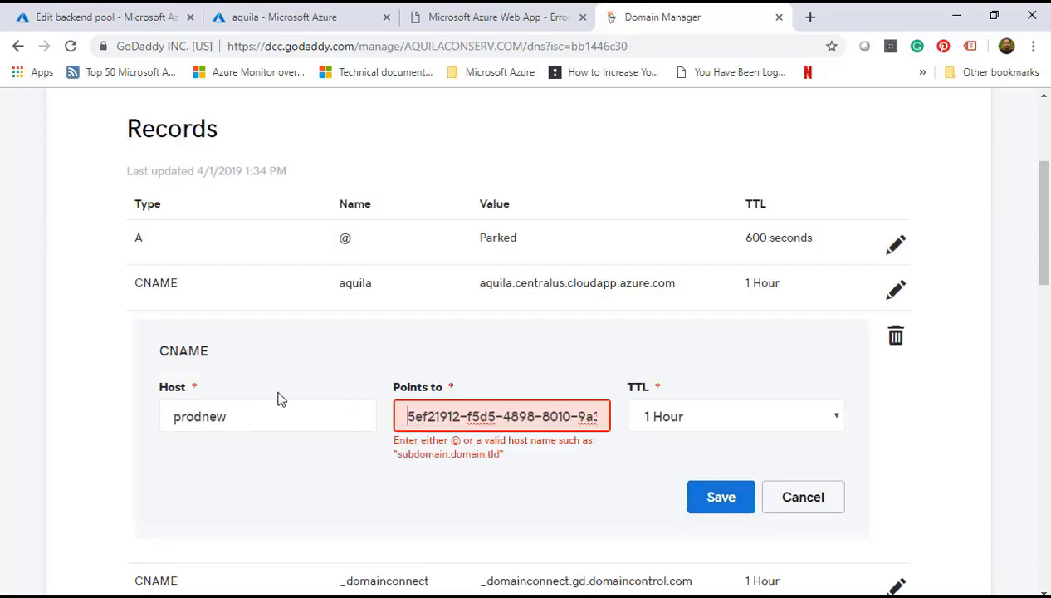
click(720, 497)
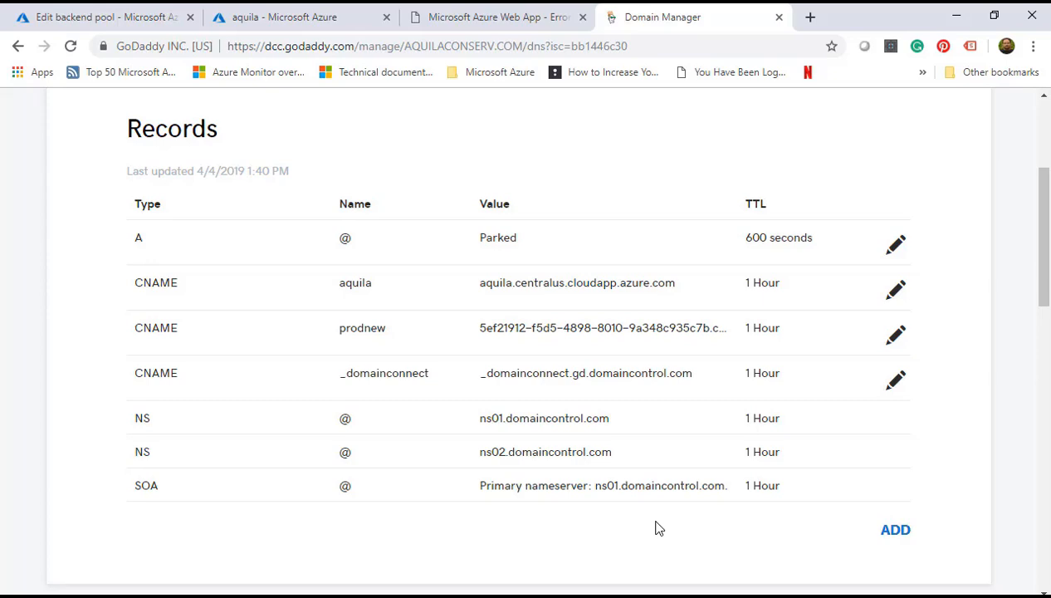
Step: Test the published web app by loading prodnew.aquilaconserv.com in the browser tab showing the 404 error page
click(499, 16)
click(182, 46)
text(prodn)
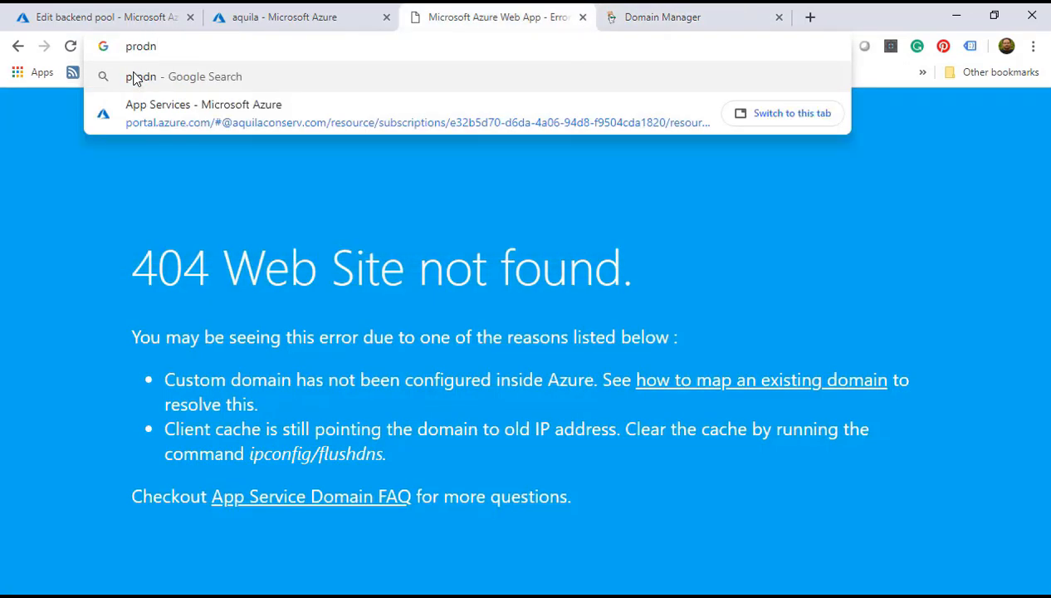
text(ew)
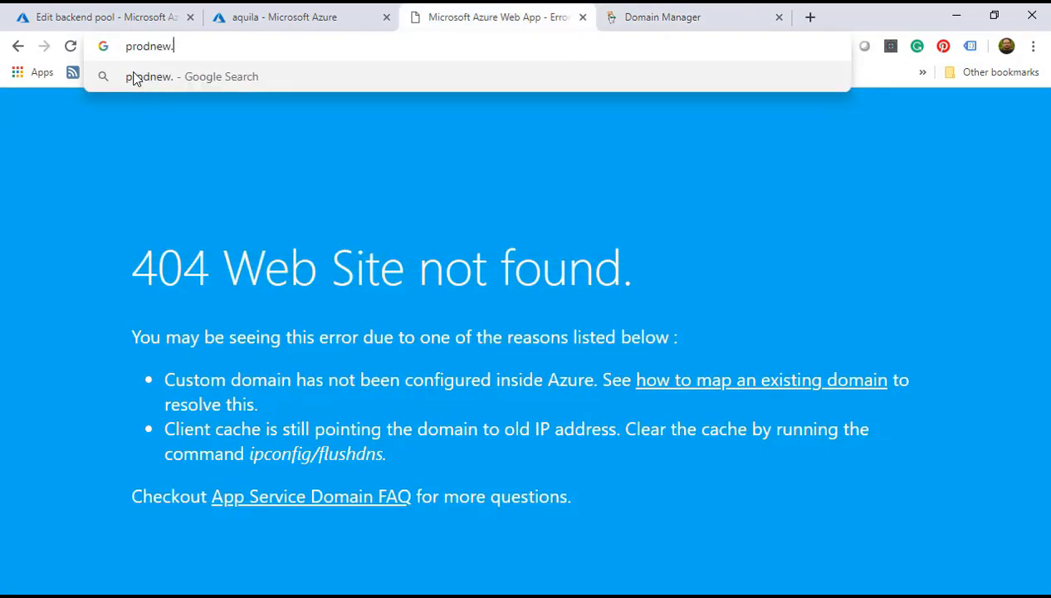
text(.aquila)
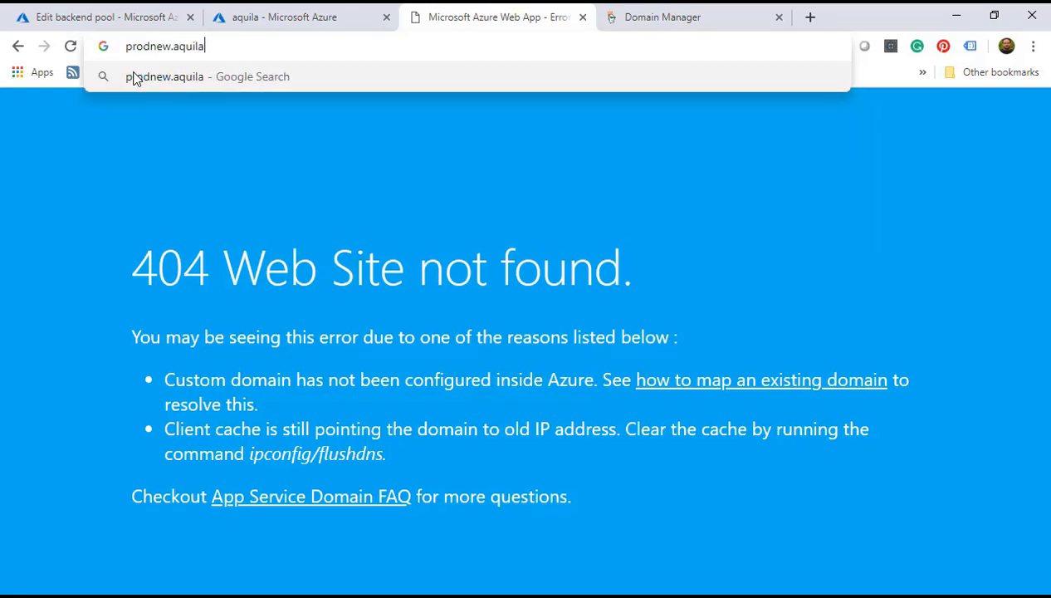
text(conserv.com)
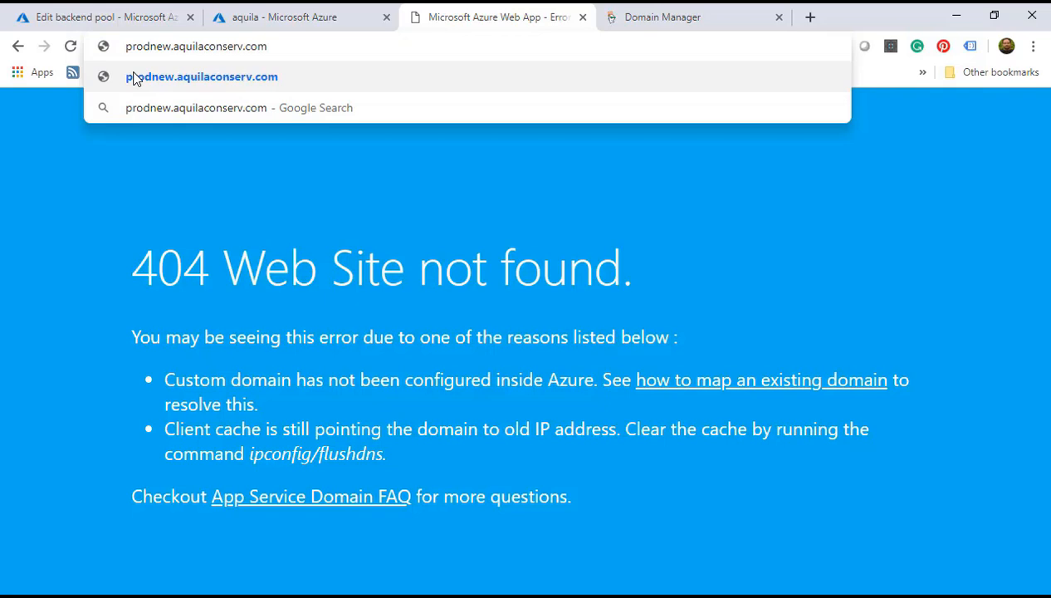
click(135, 77)
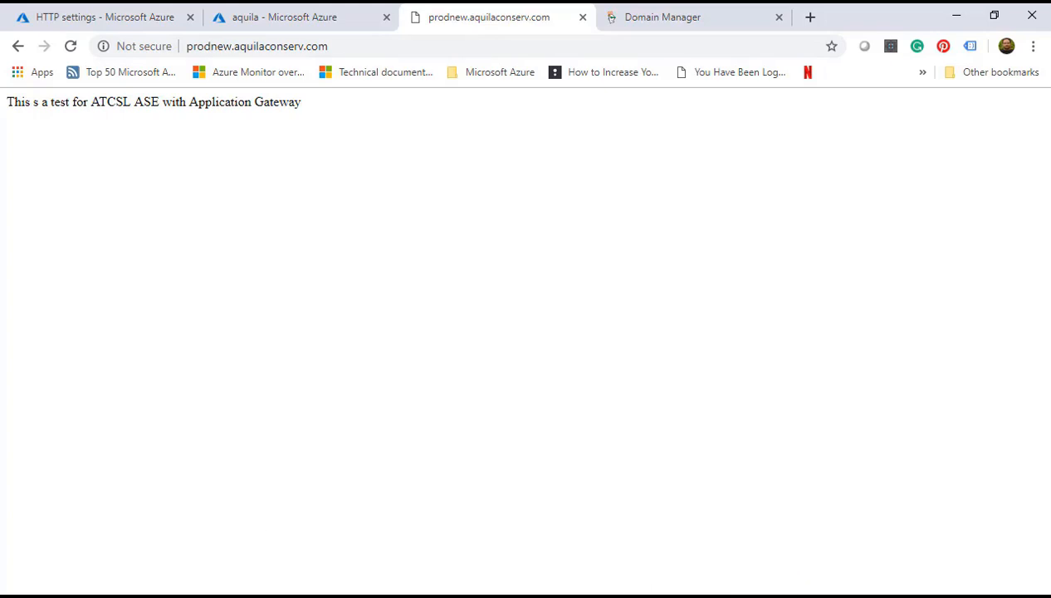
Step: Switch back to the Azure portal and check the backend health of the AppGW application gateway
click(76, 18)
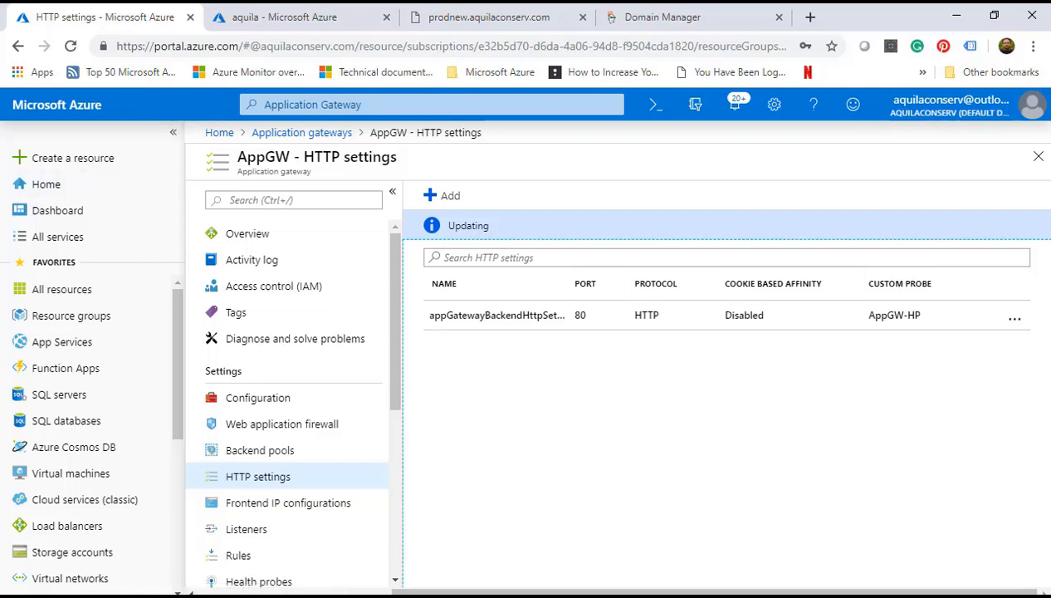
scroll(316, 413, down, 4)
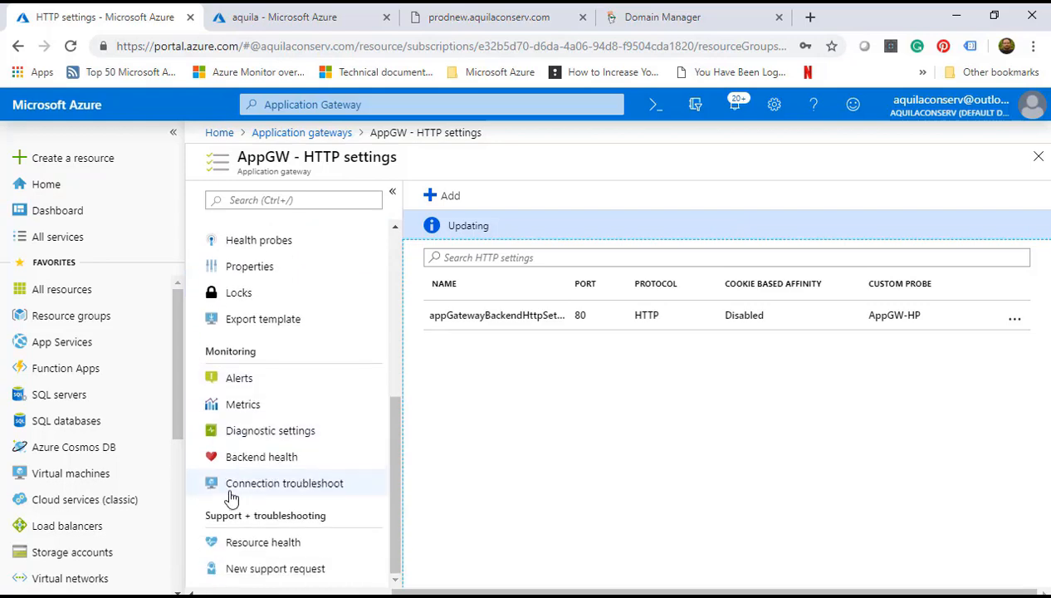
click(237, 469)
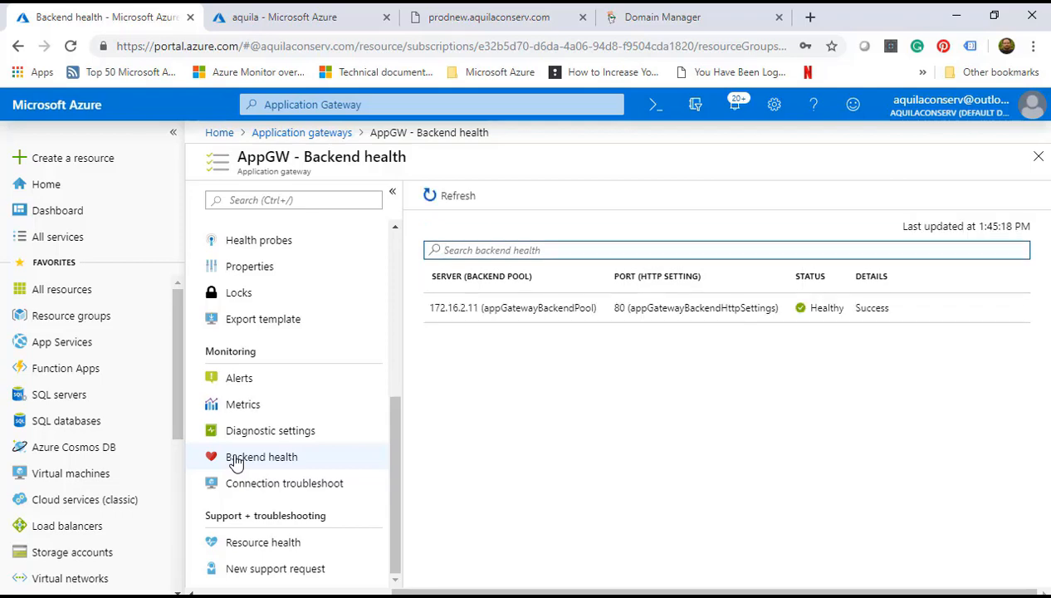
scroll(235, 462, up, 5)
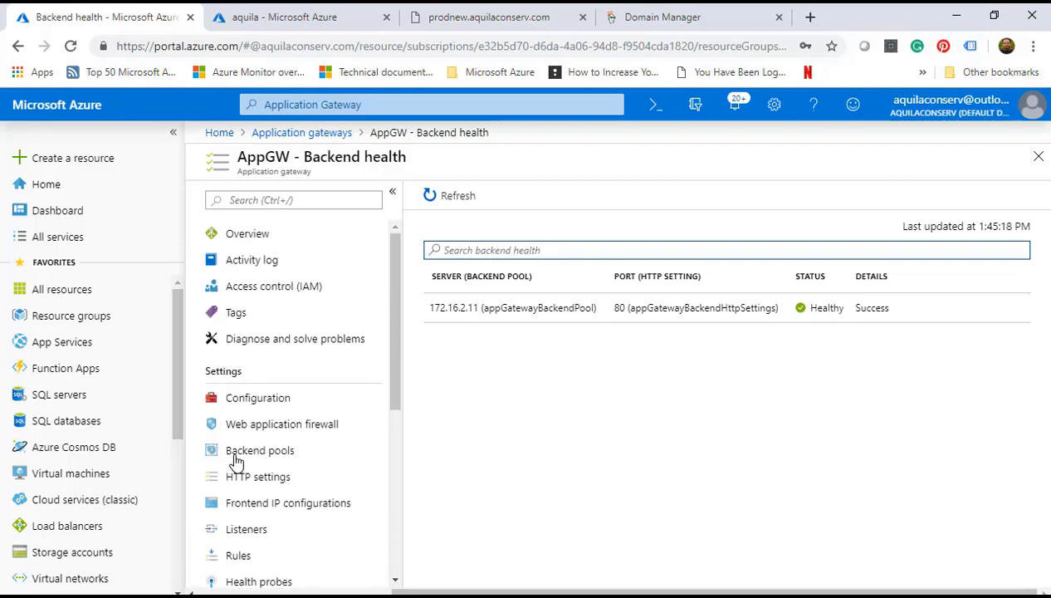